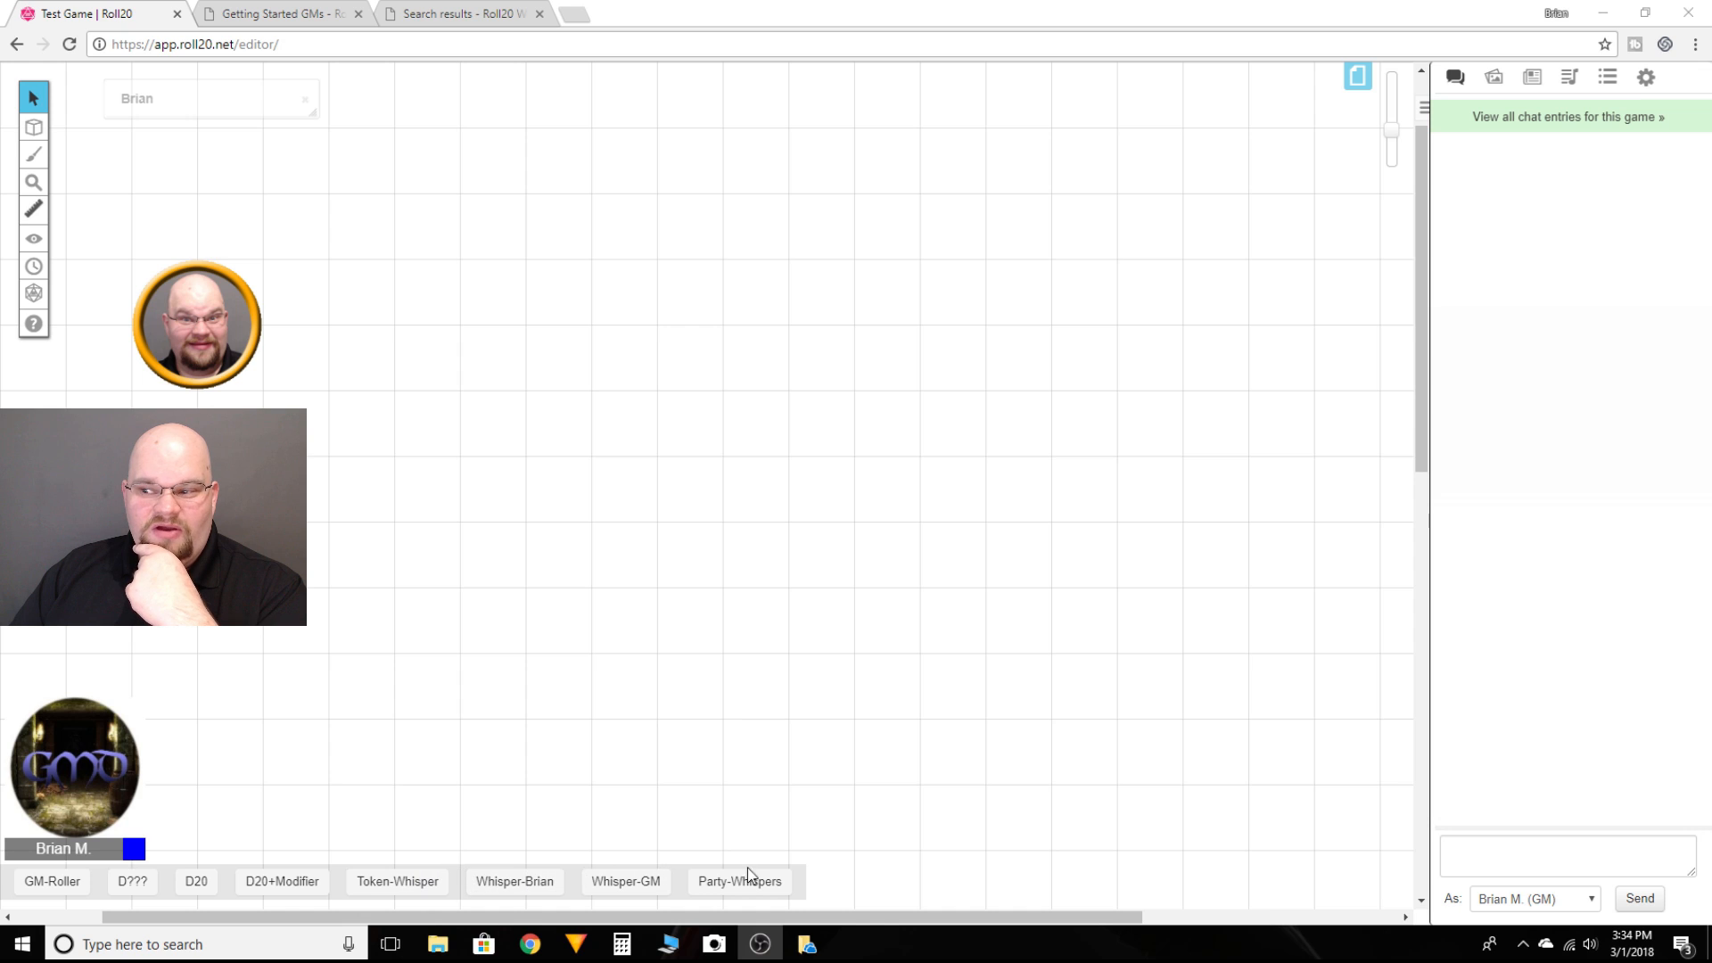
Step: Open the macro list, toggle the D20 macro out of and back into the quick bar, and drag it back after D???
click(1611, 79)
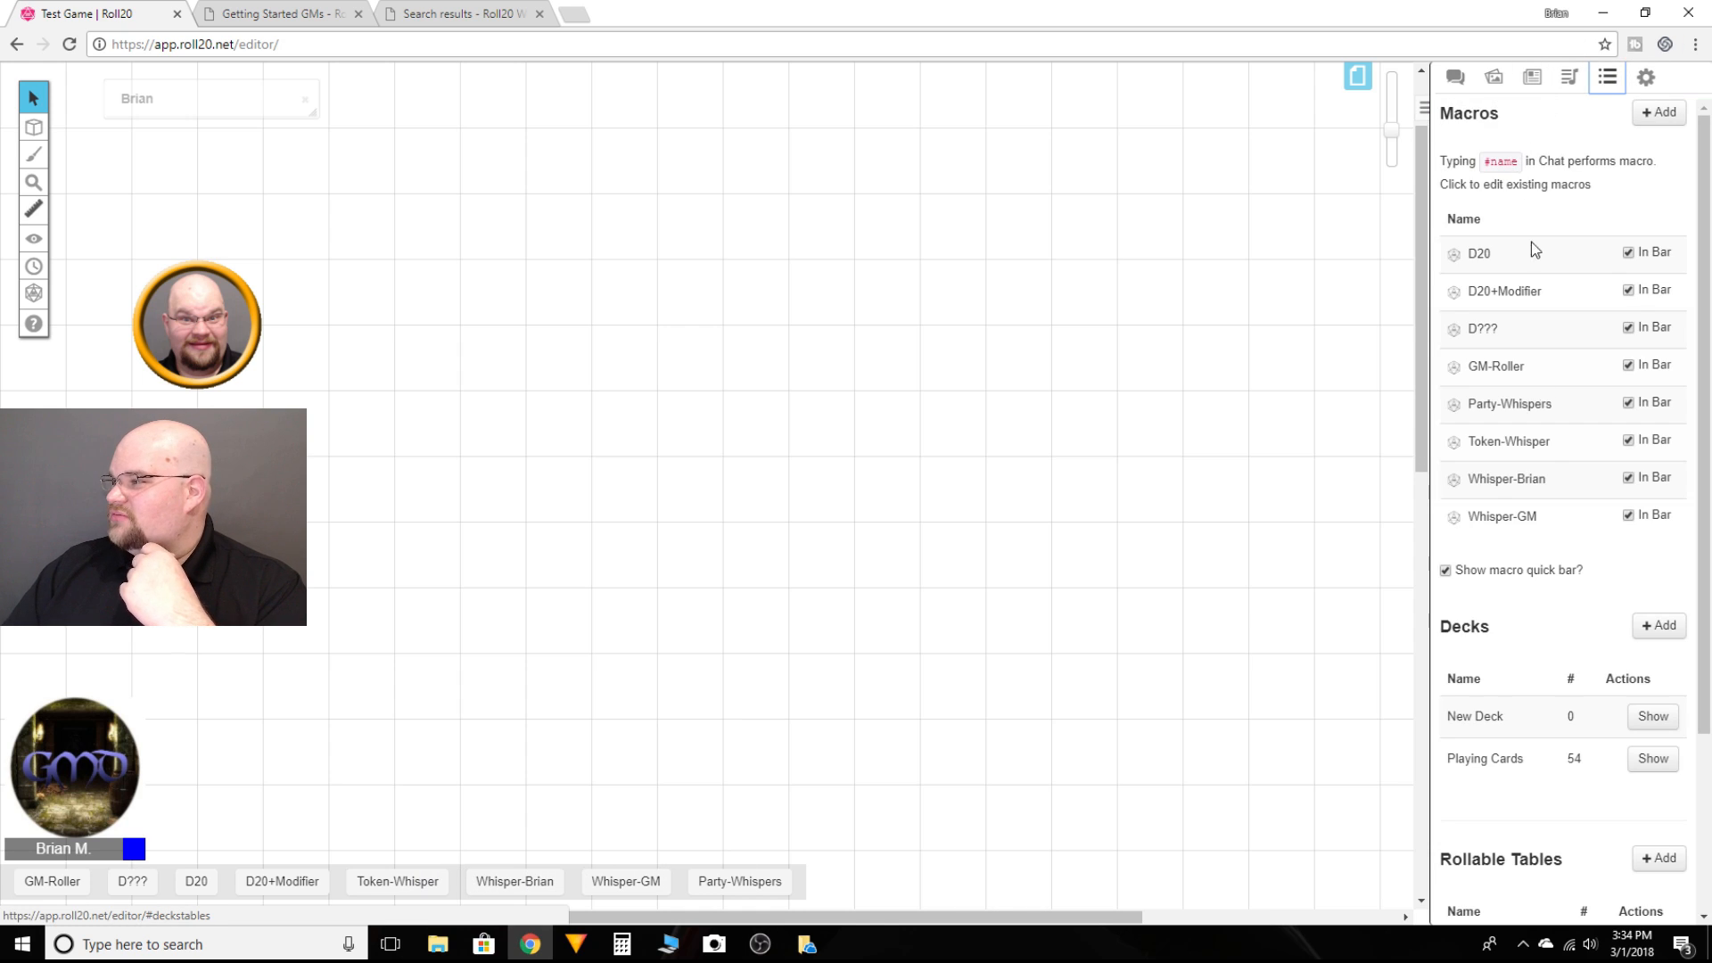
scroll(1507, 490, down, 3)
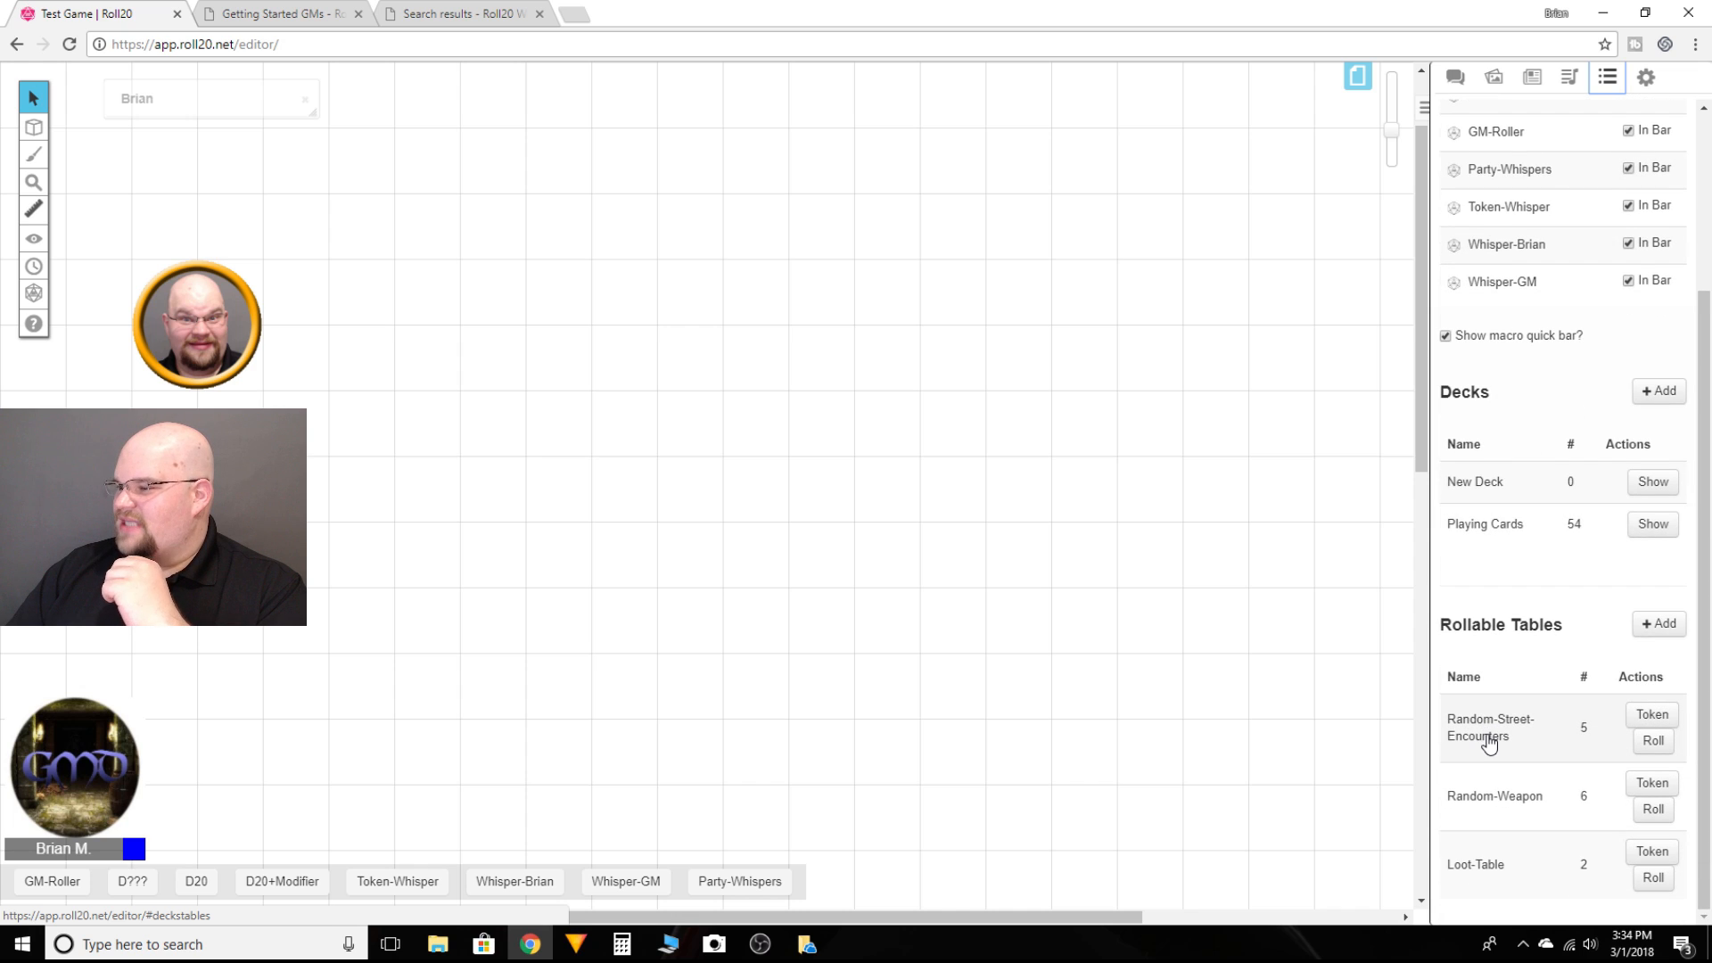
scroll(1488, 741, up, 3)
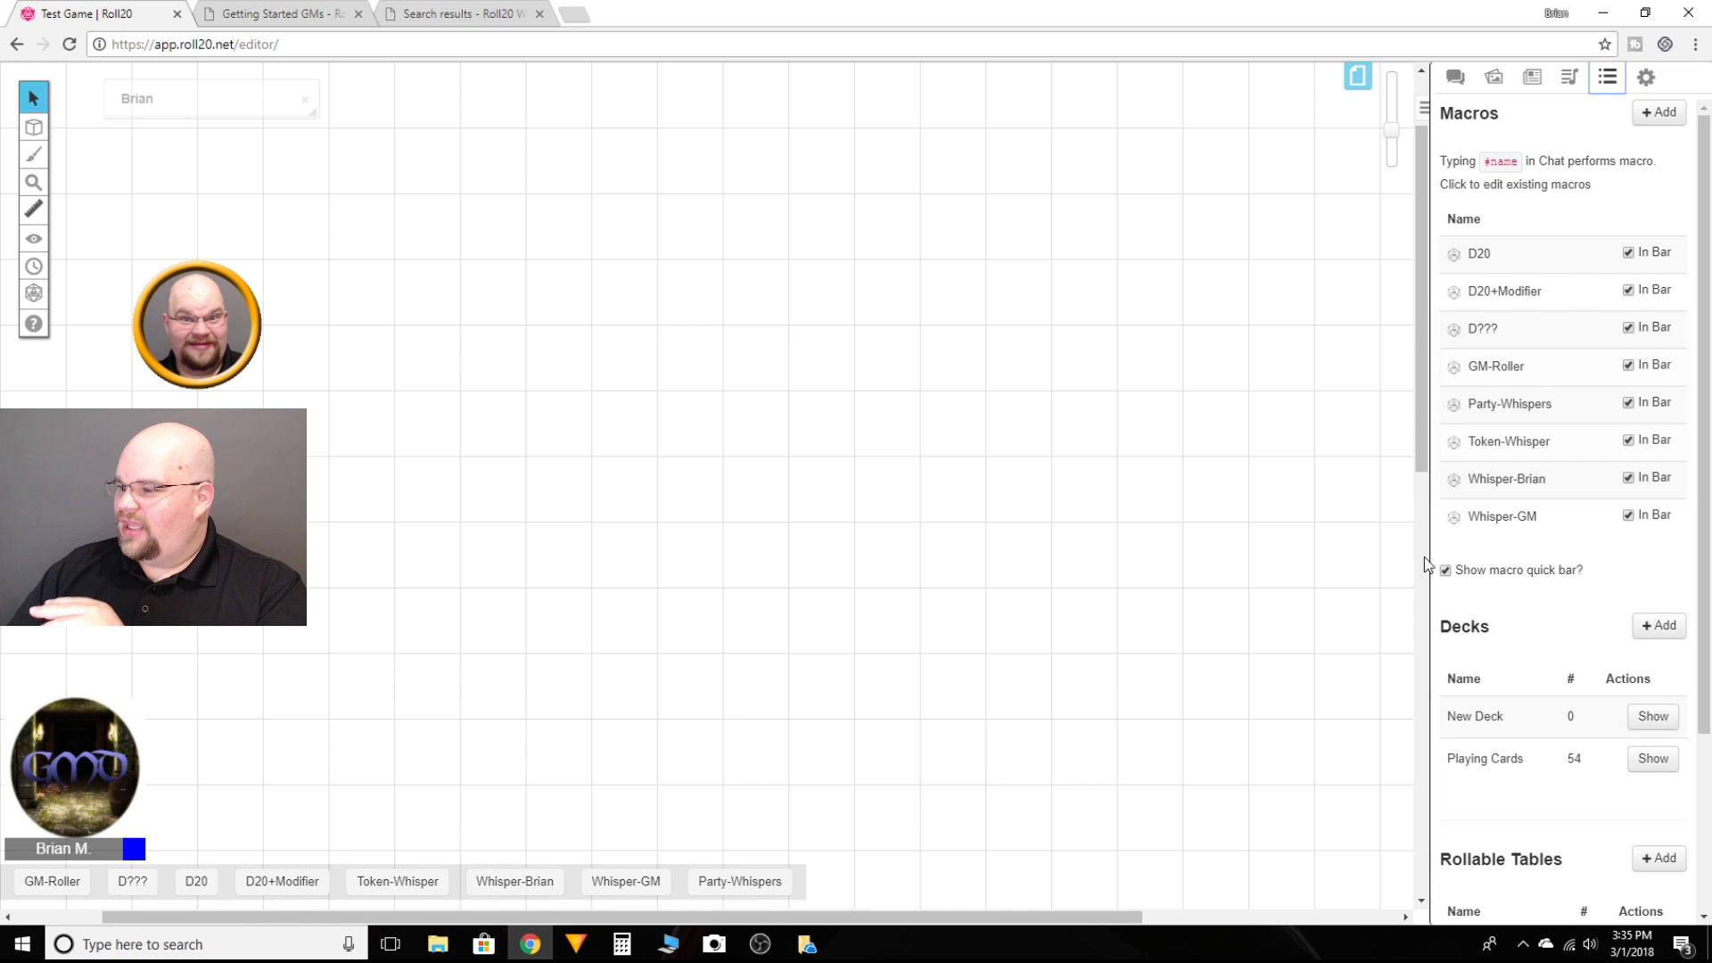
click(1628, 255)
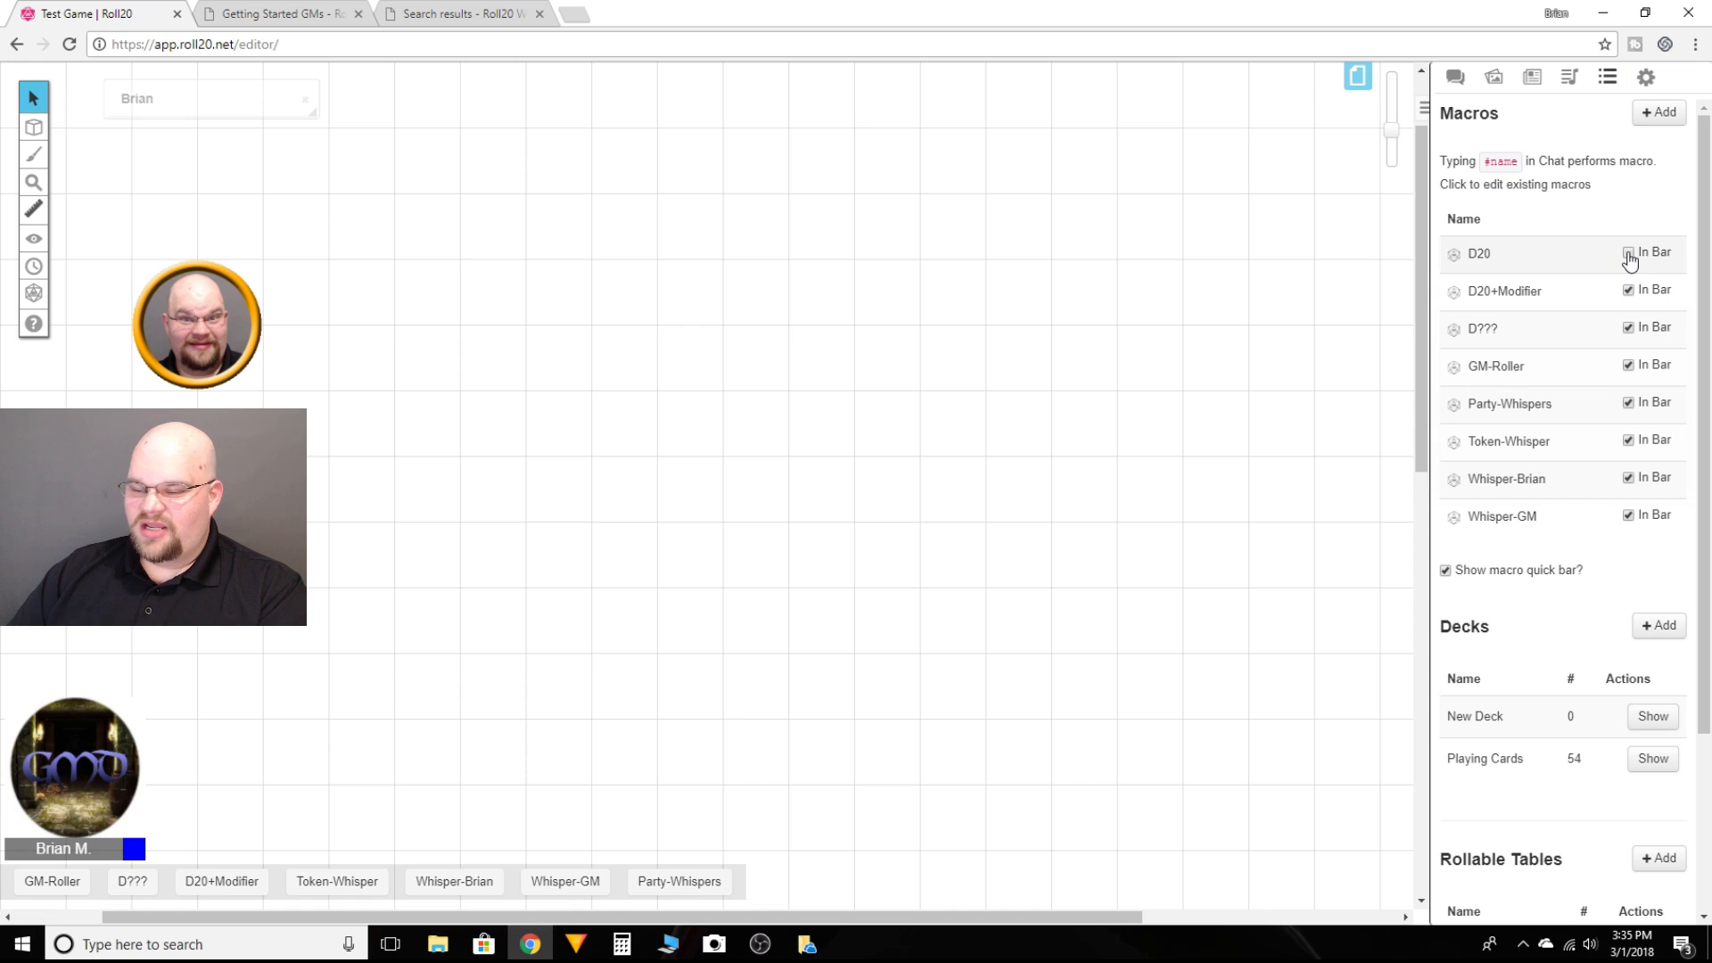
click(1628, 254)
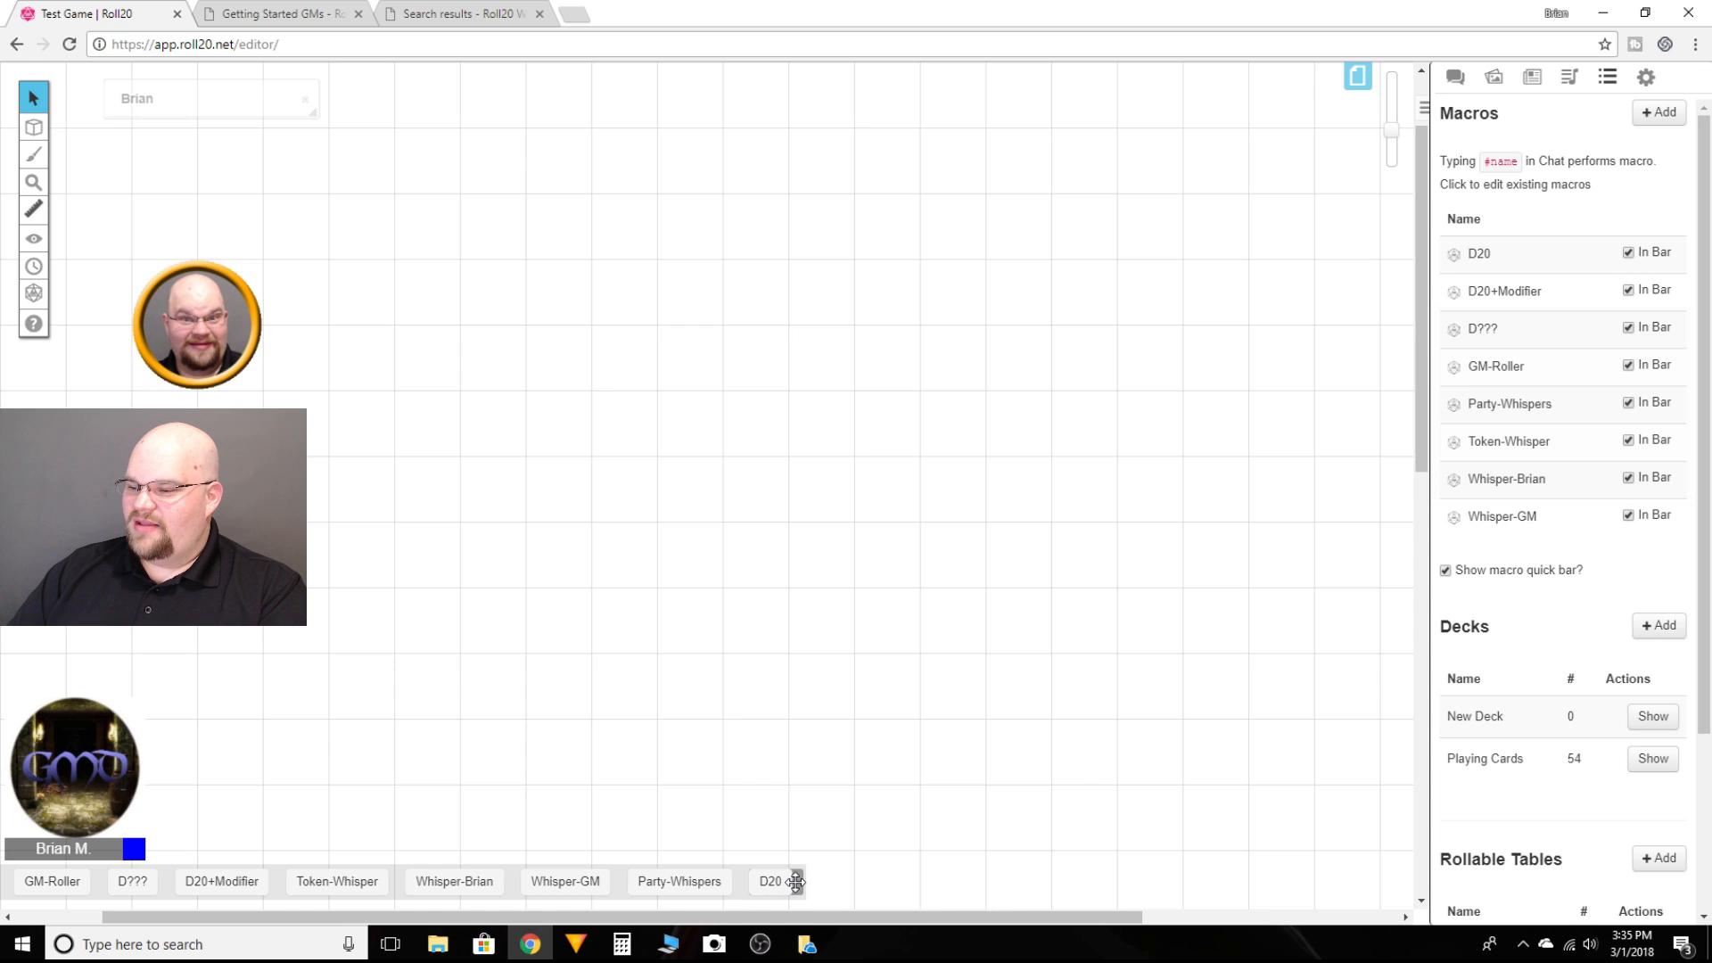
drag(796, 883, 132, 897)
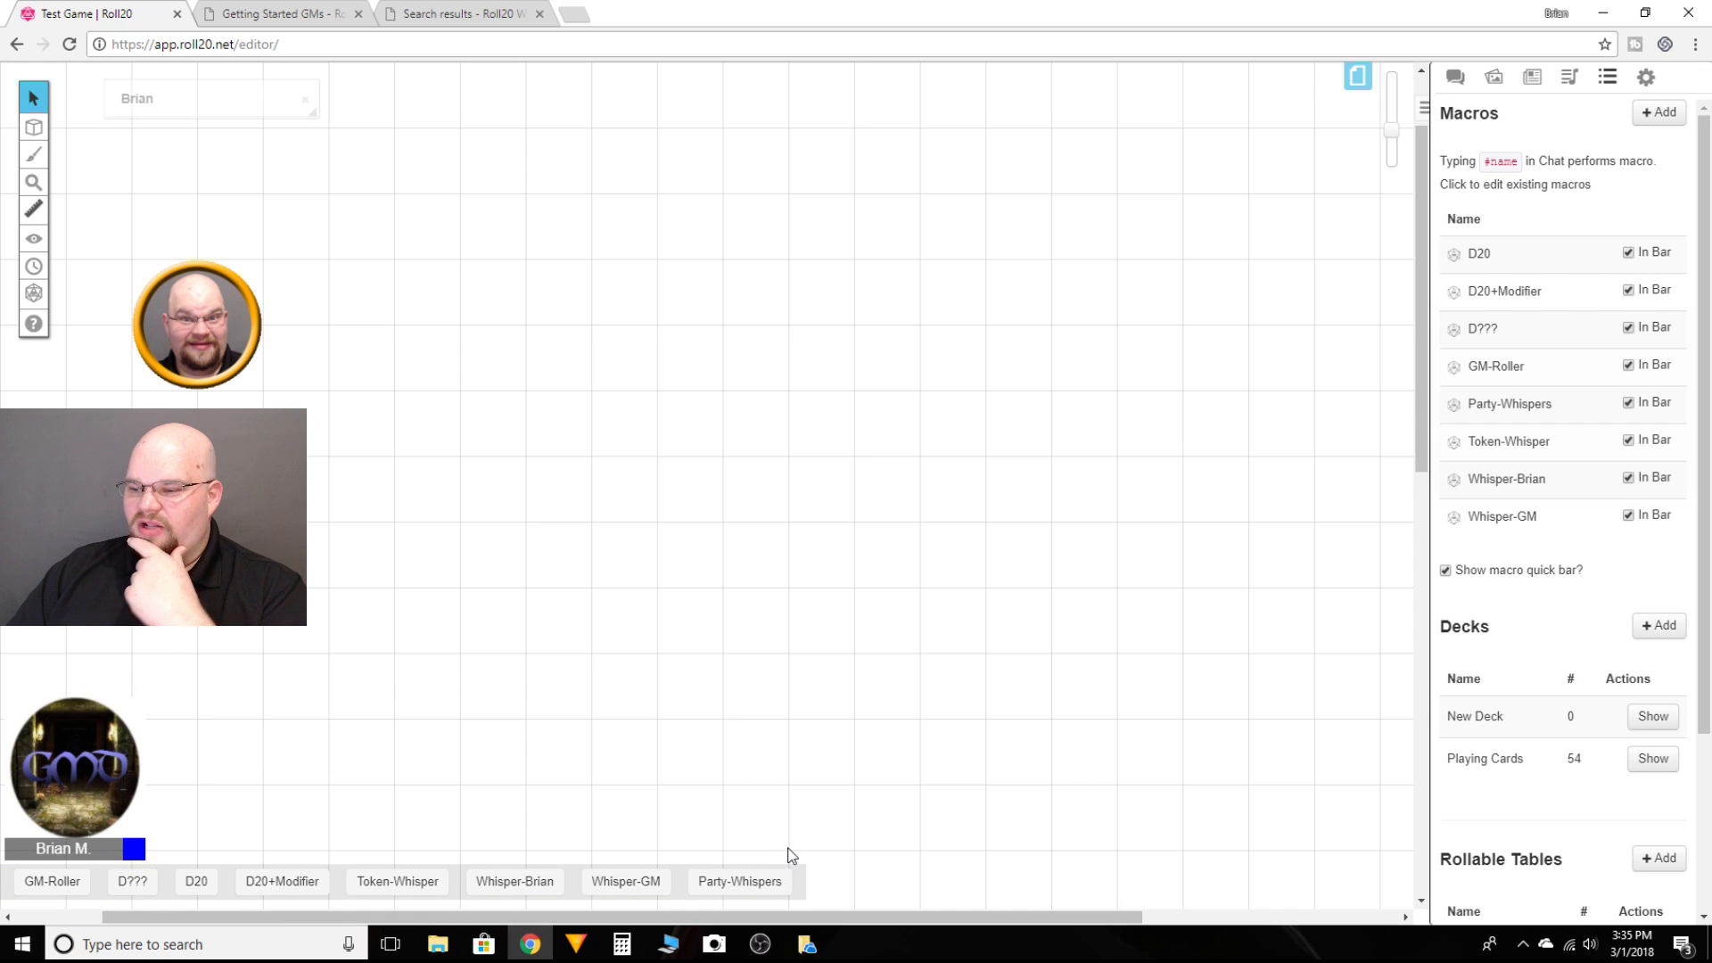
Step: Color the GM-Roller macro button purple and the D??? macro button red
right_click(56, 886)
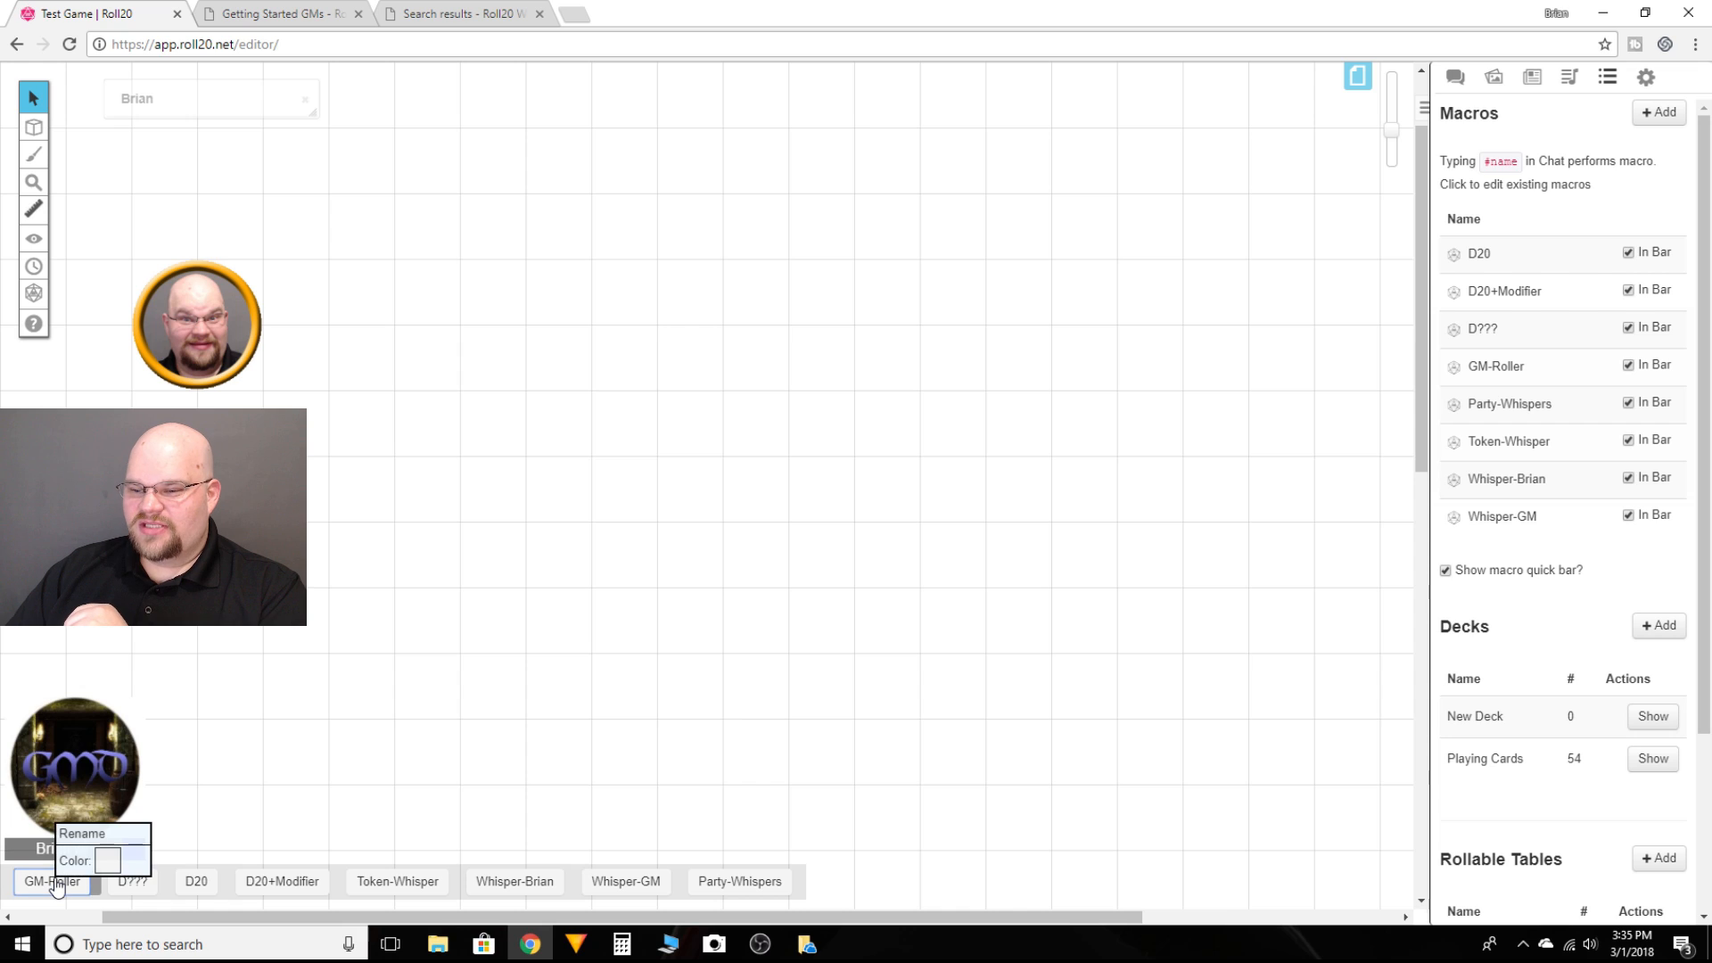
click(108, 862)
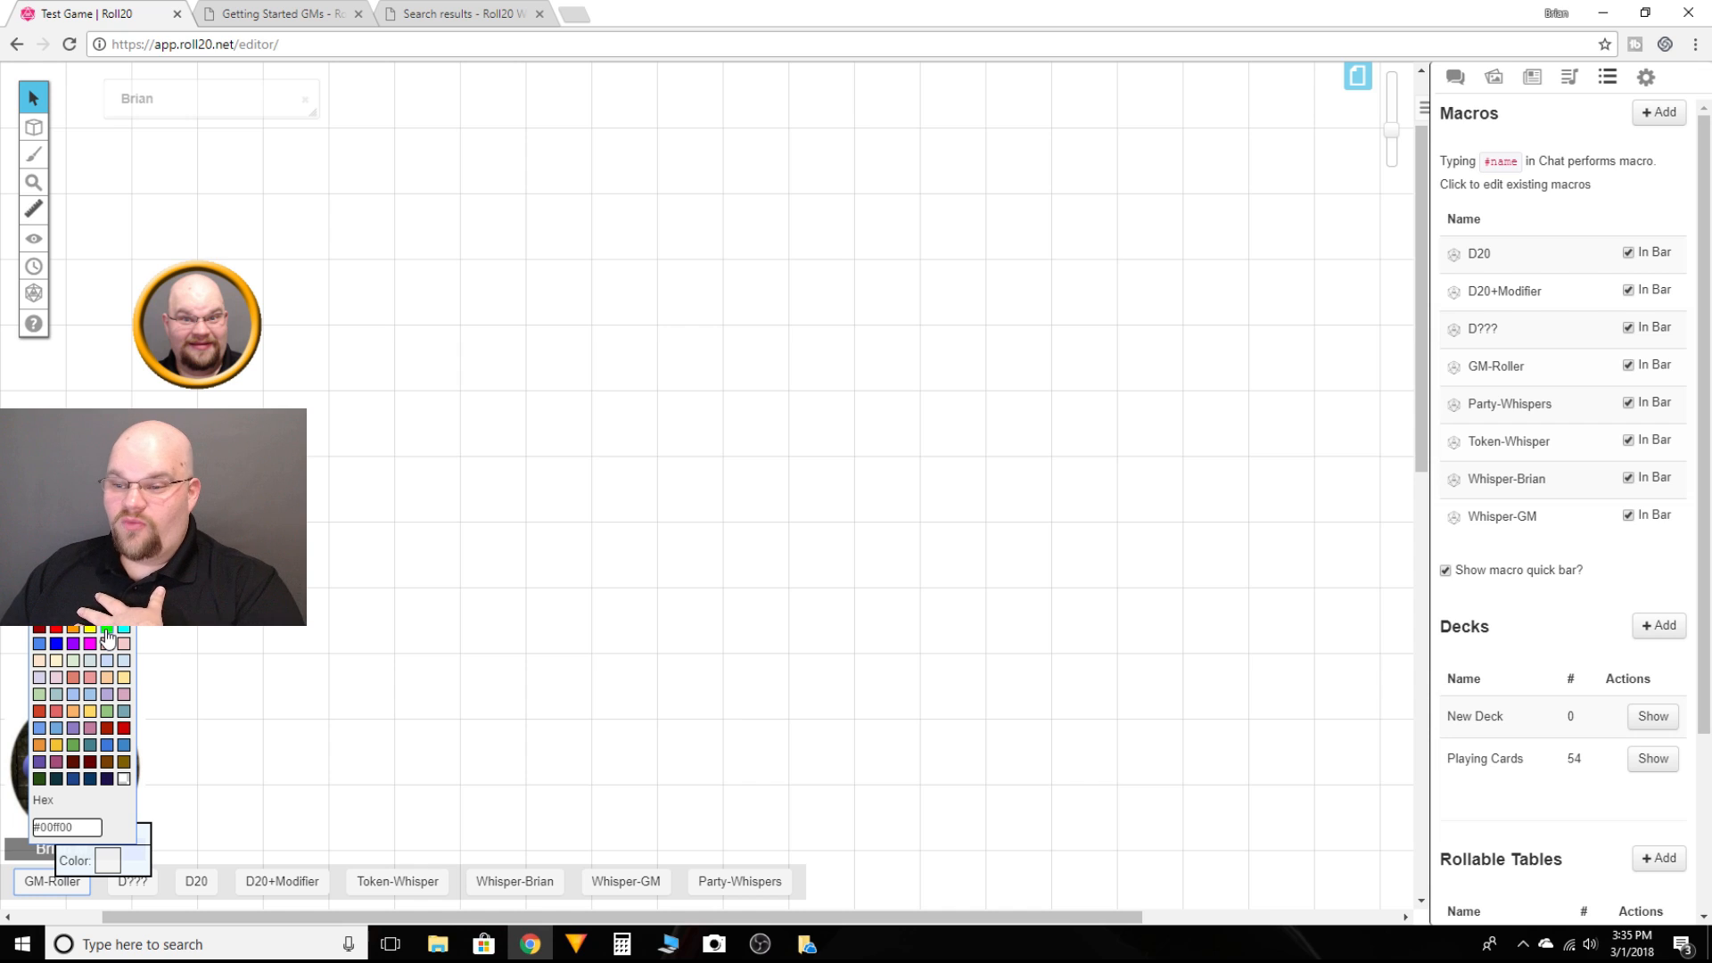
click(57, 643)
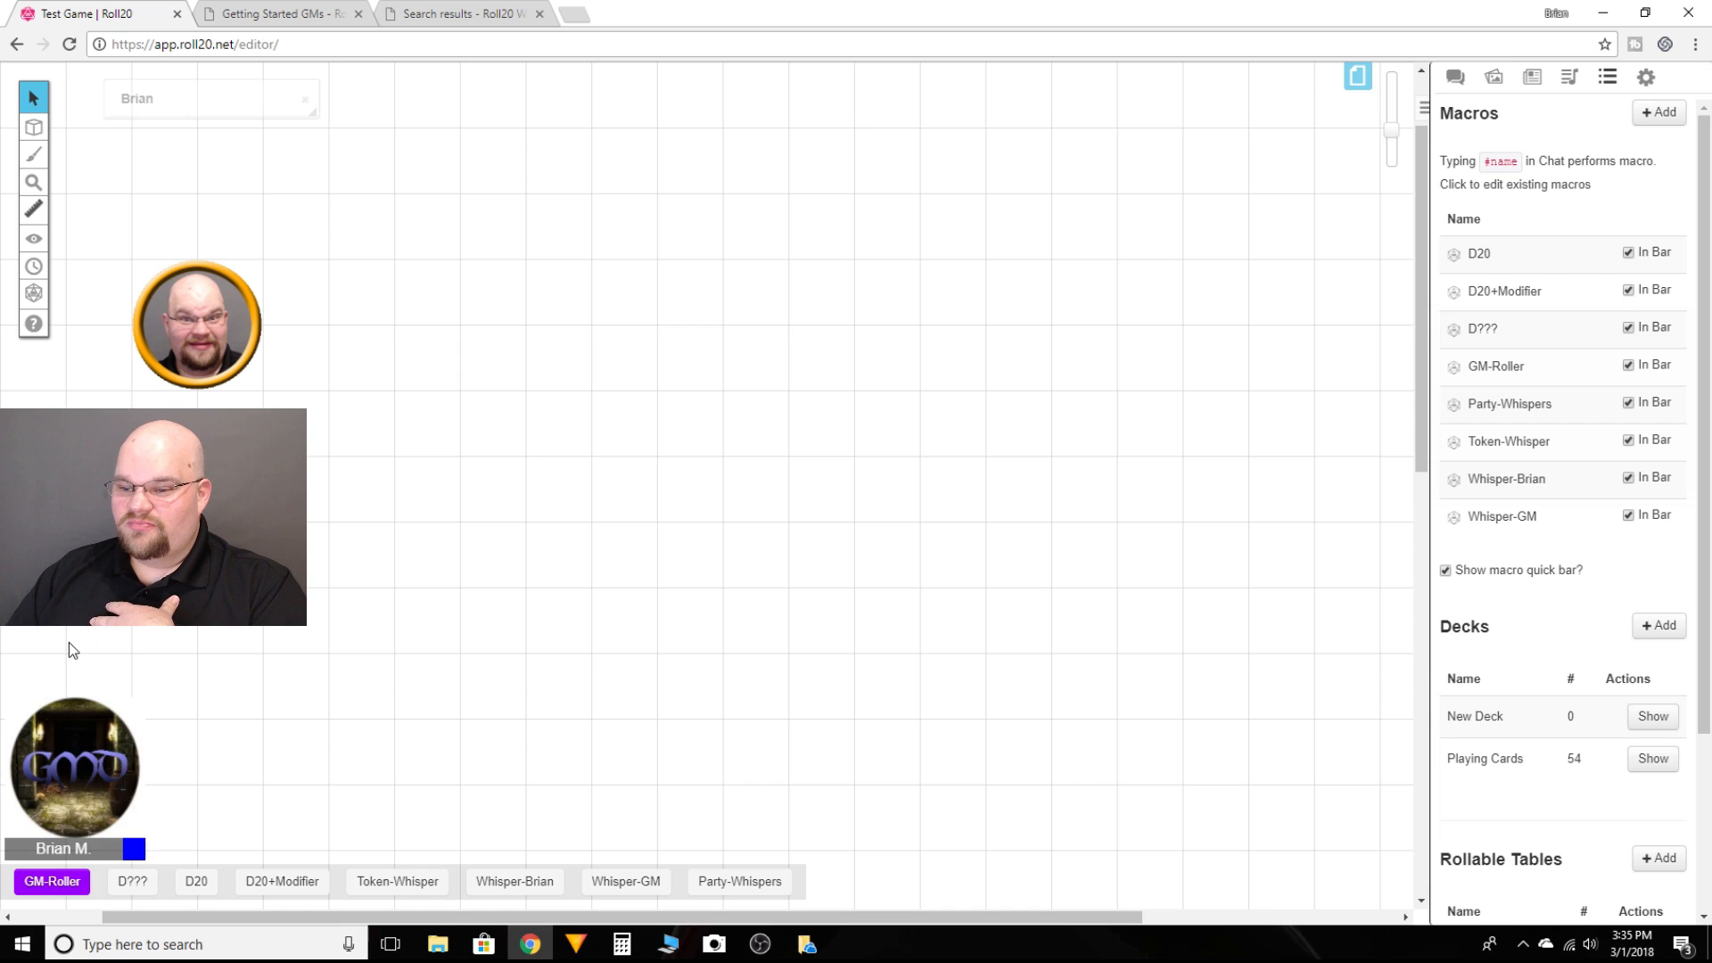
right_click(138, 881)
click(187, 861)
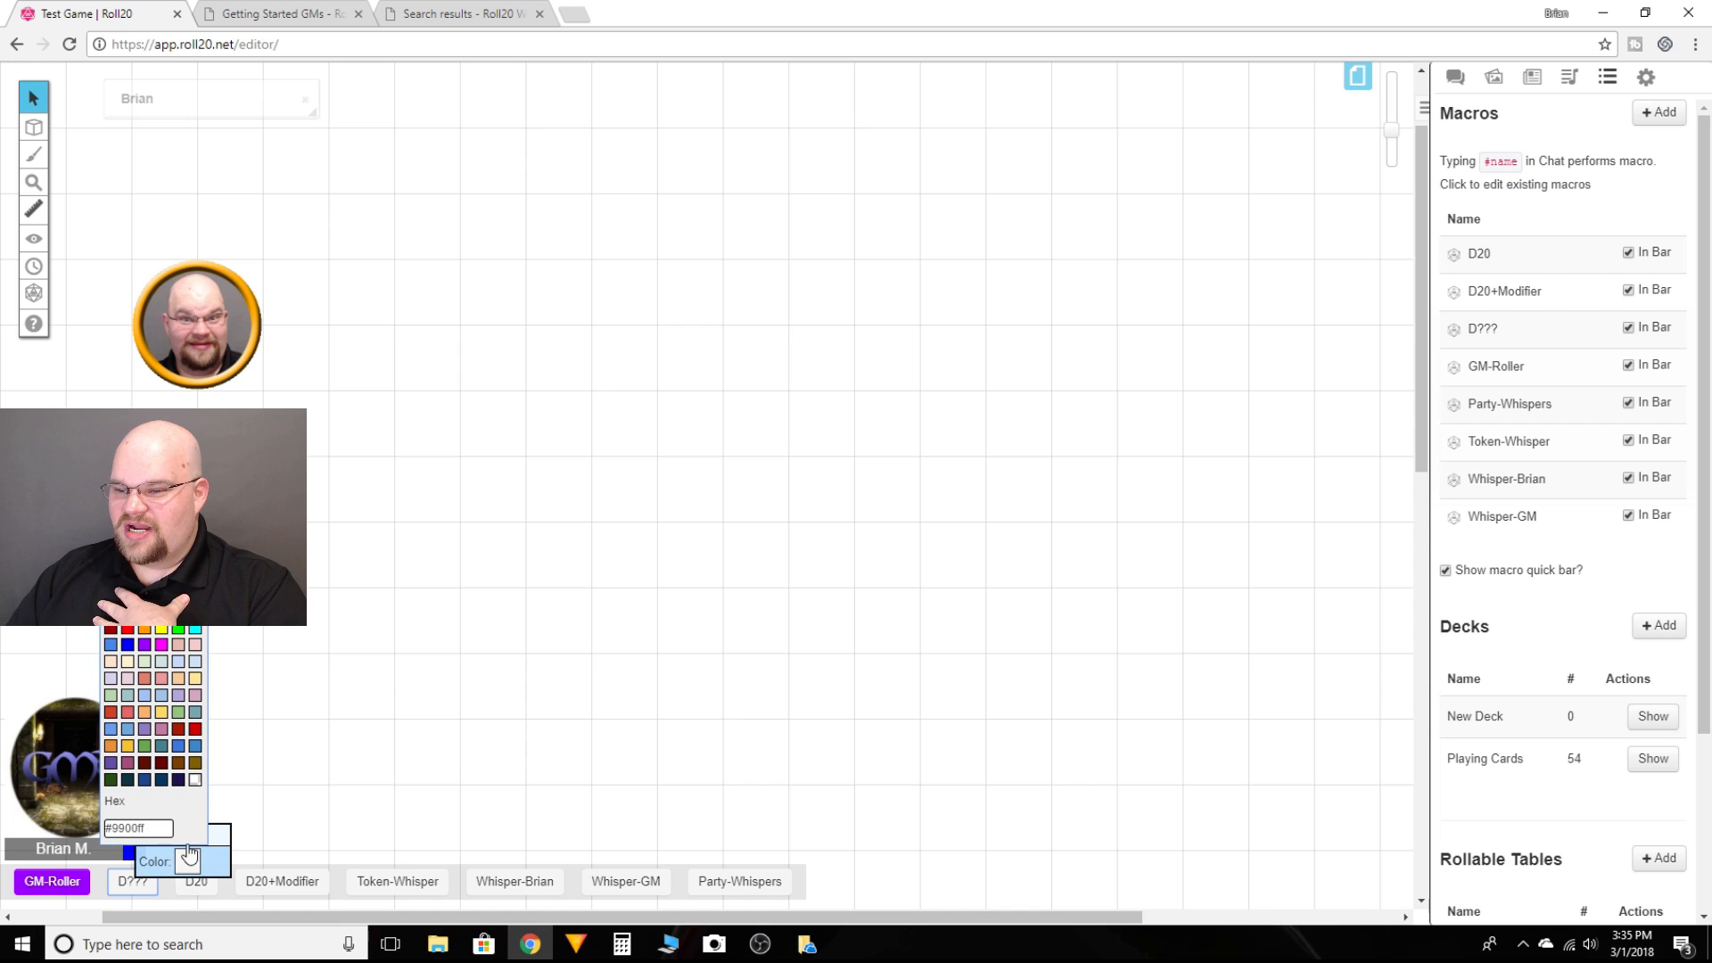
click(127, 635)
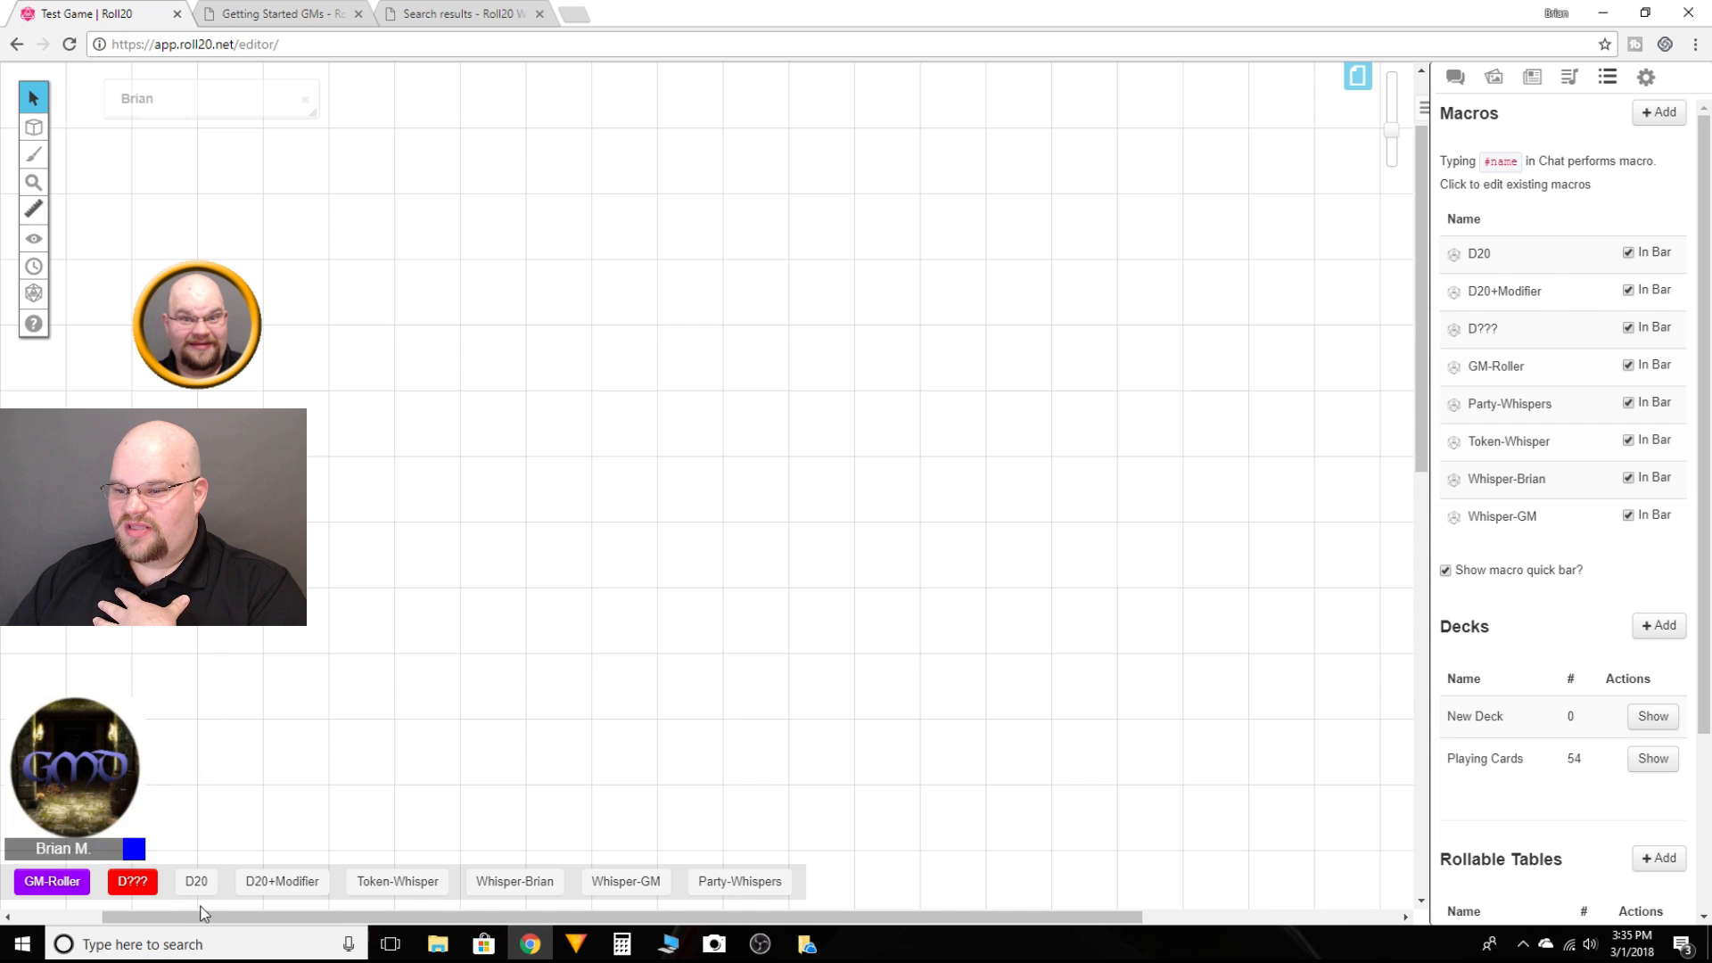
Step: Color the D20 macro button red and the D20+Modifier macro button yellow
right_click(216, 884)
click(255, 861)
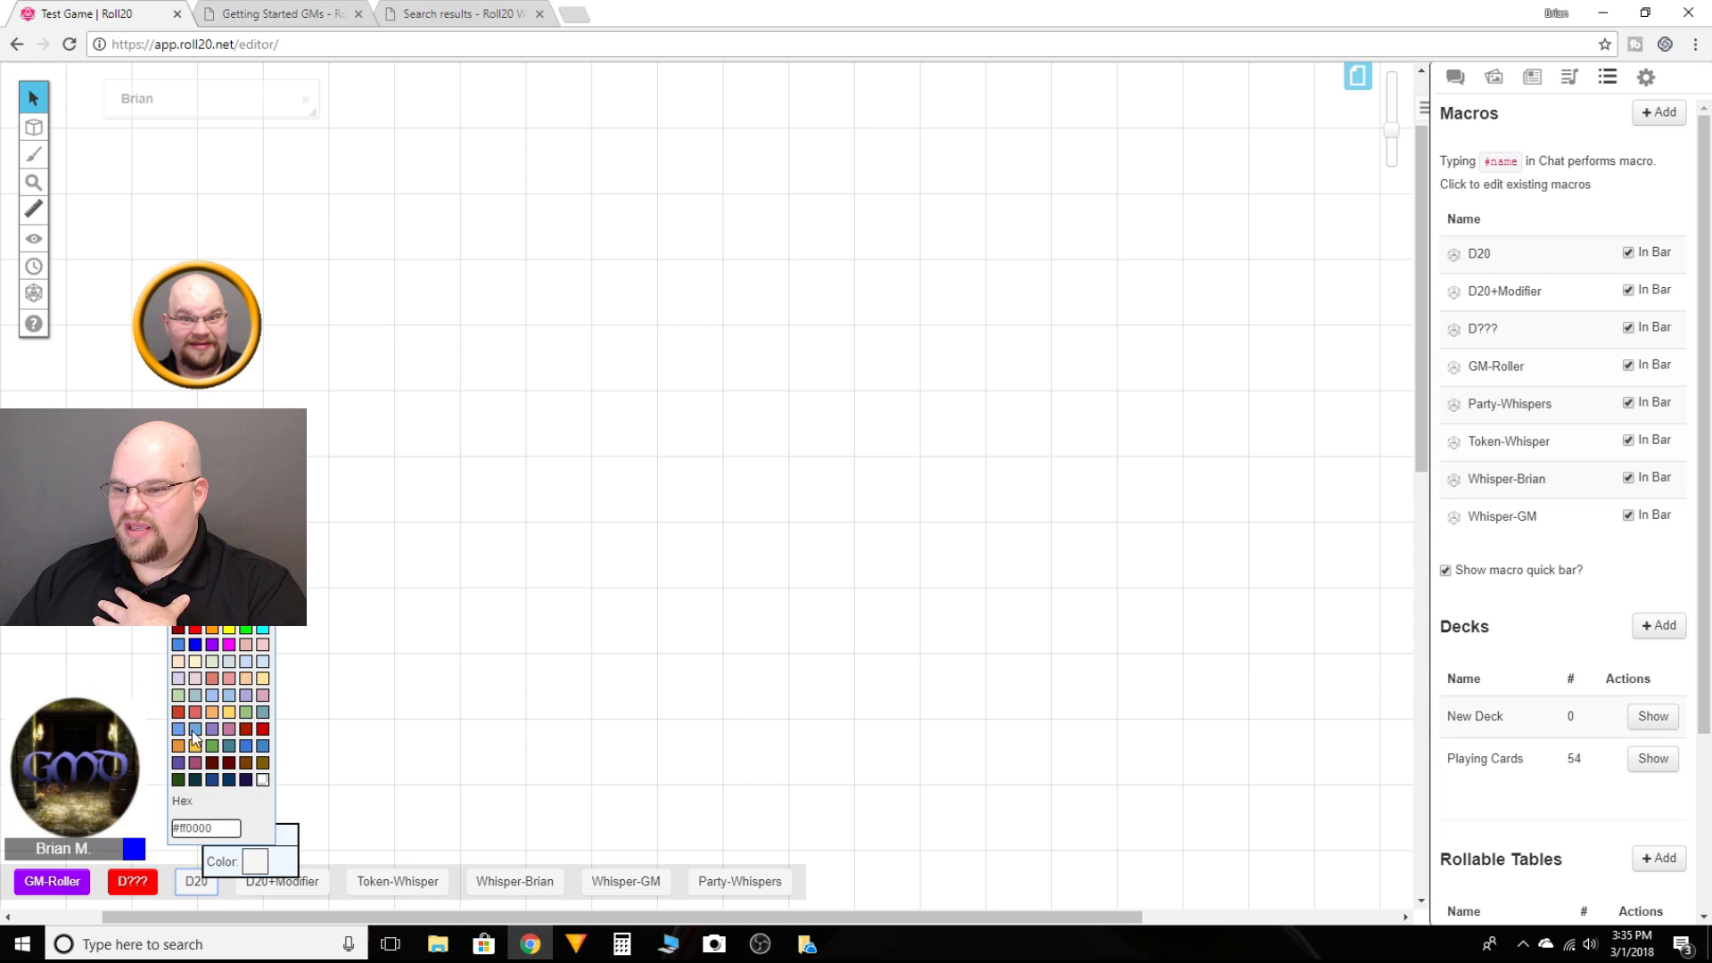
click(197, 635)
right_click(303, 883)
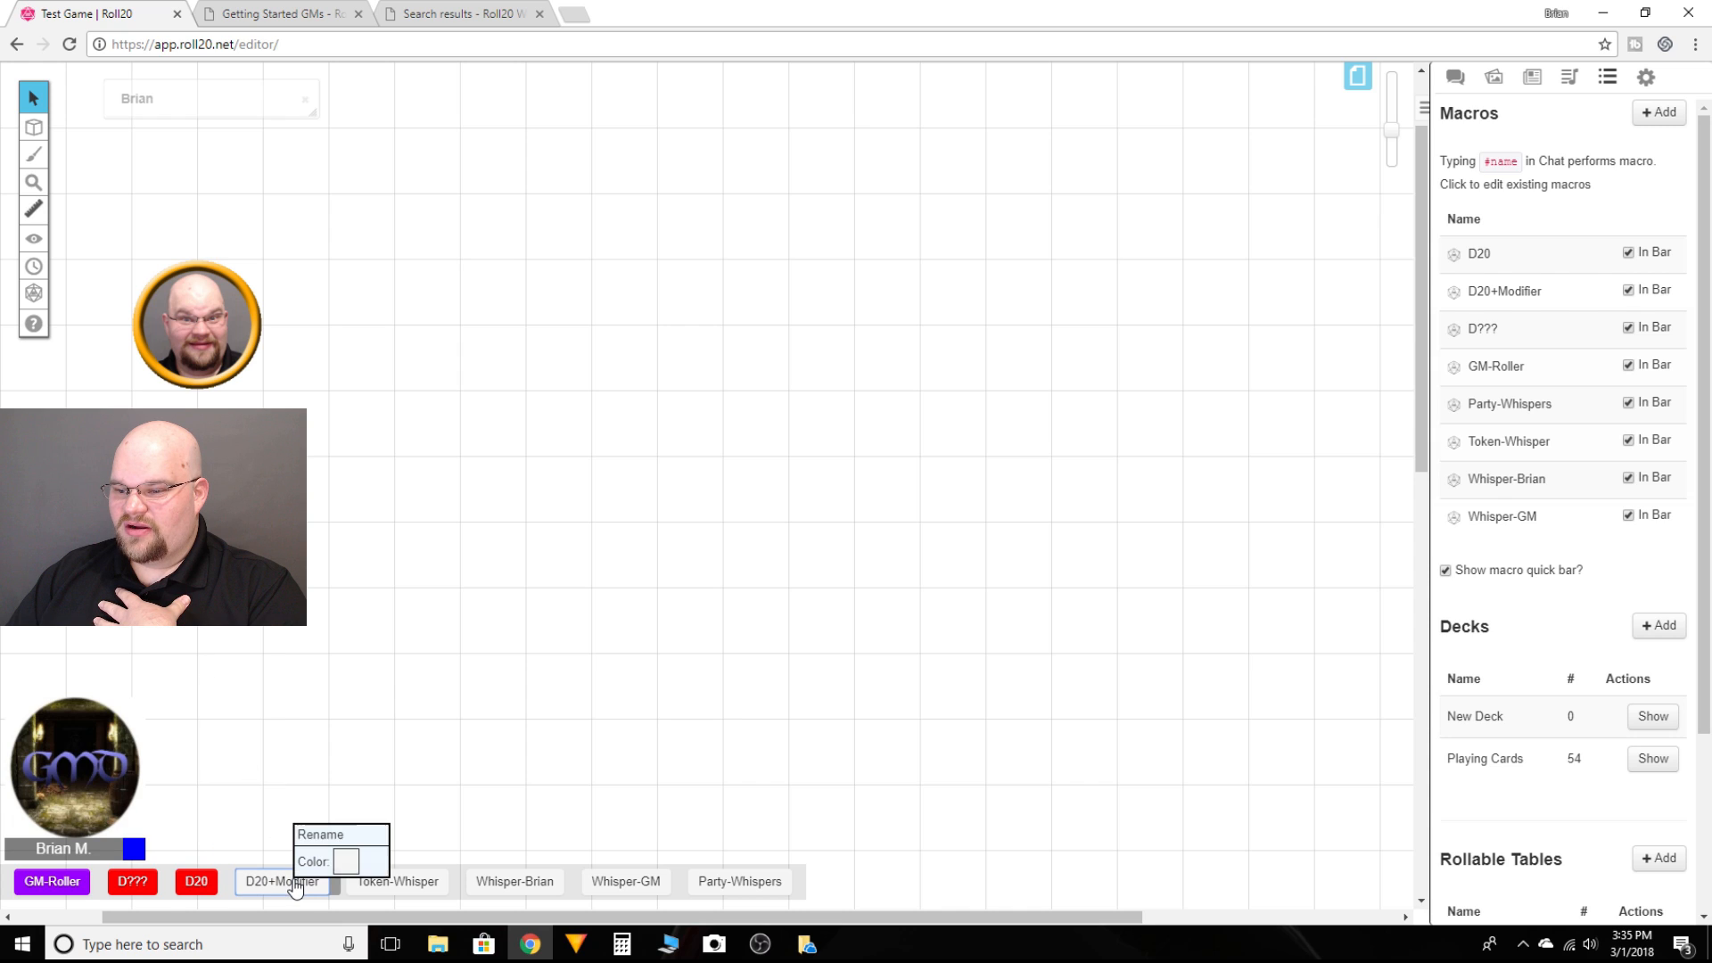
click(346, 863)
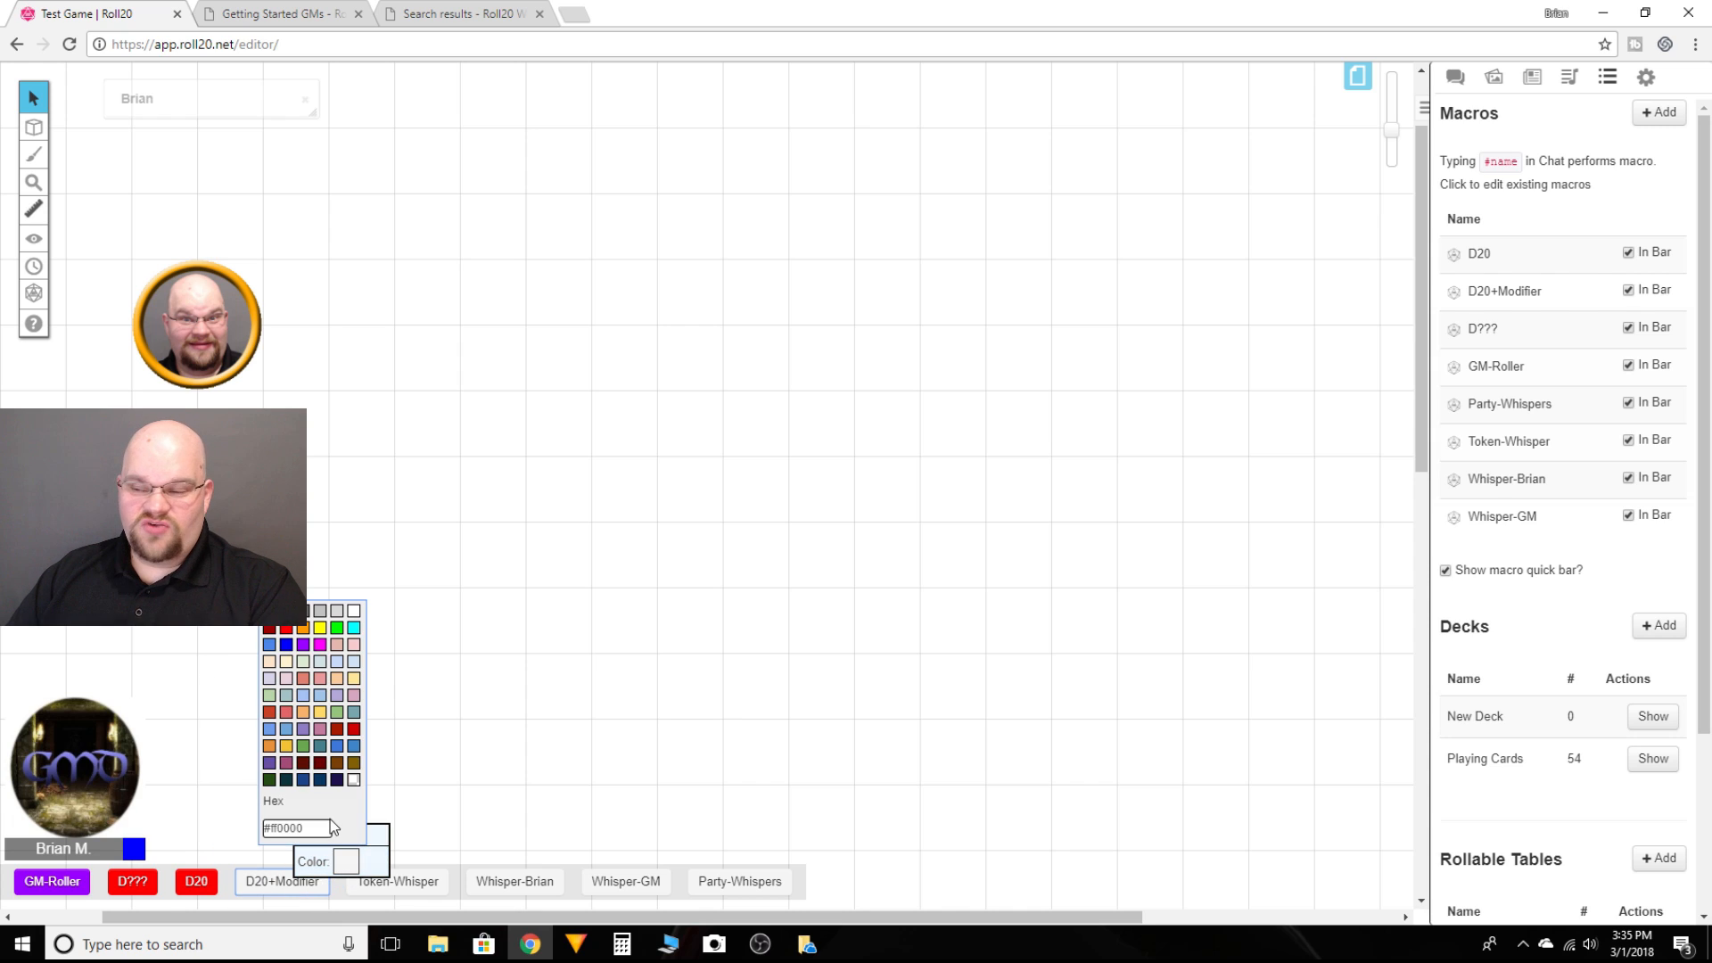
click(318, 630)
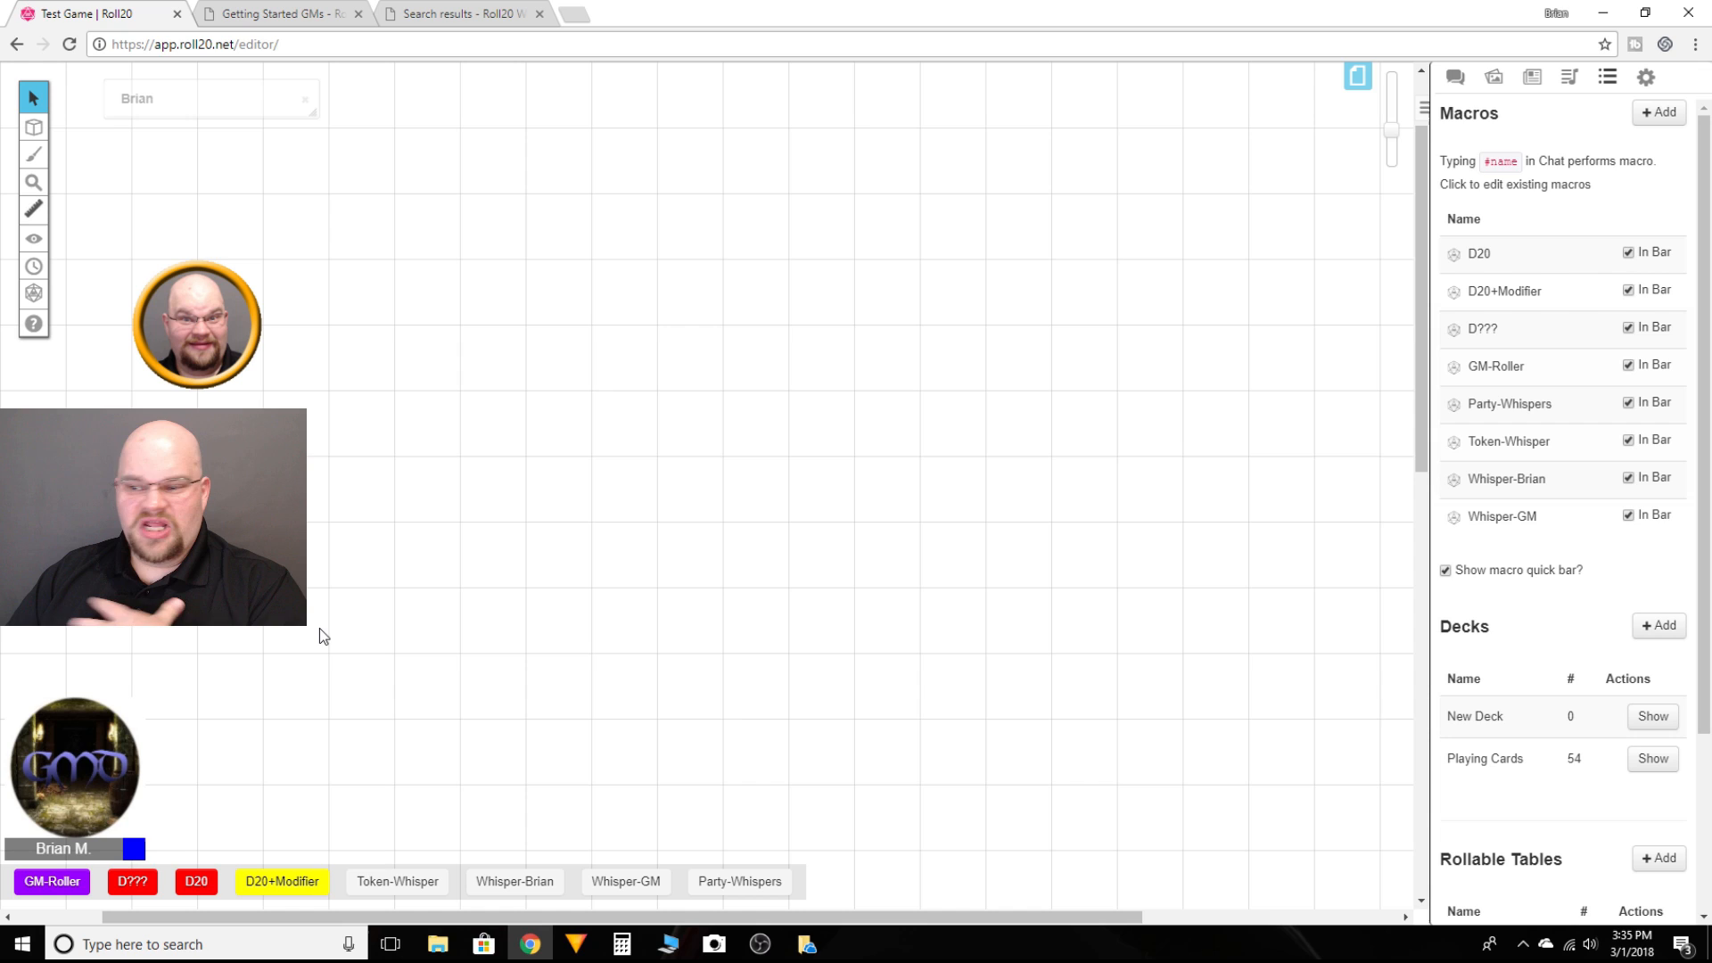
Step: Color the Token-Whisper macro button light blue and the player-whisper macro button bright green
right_click(390, 883)
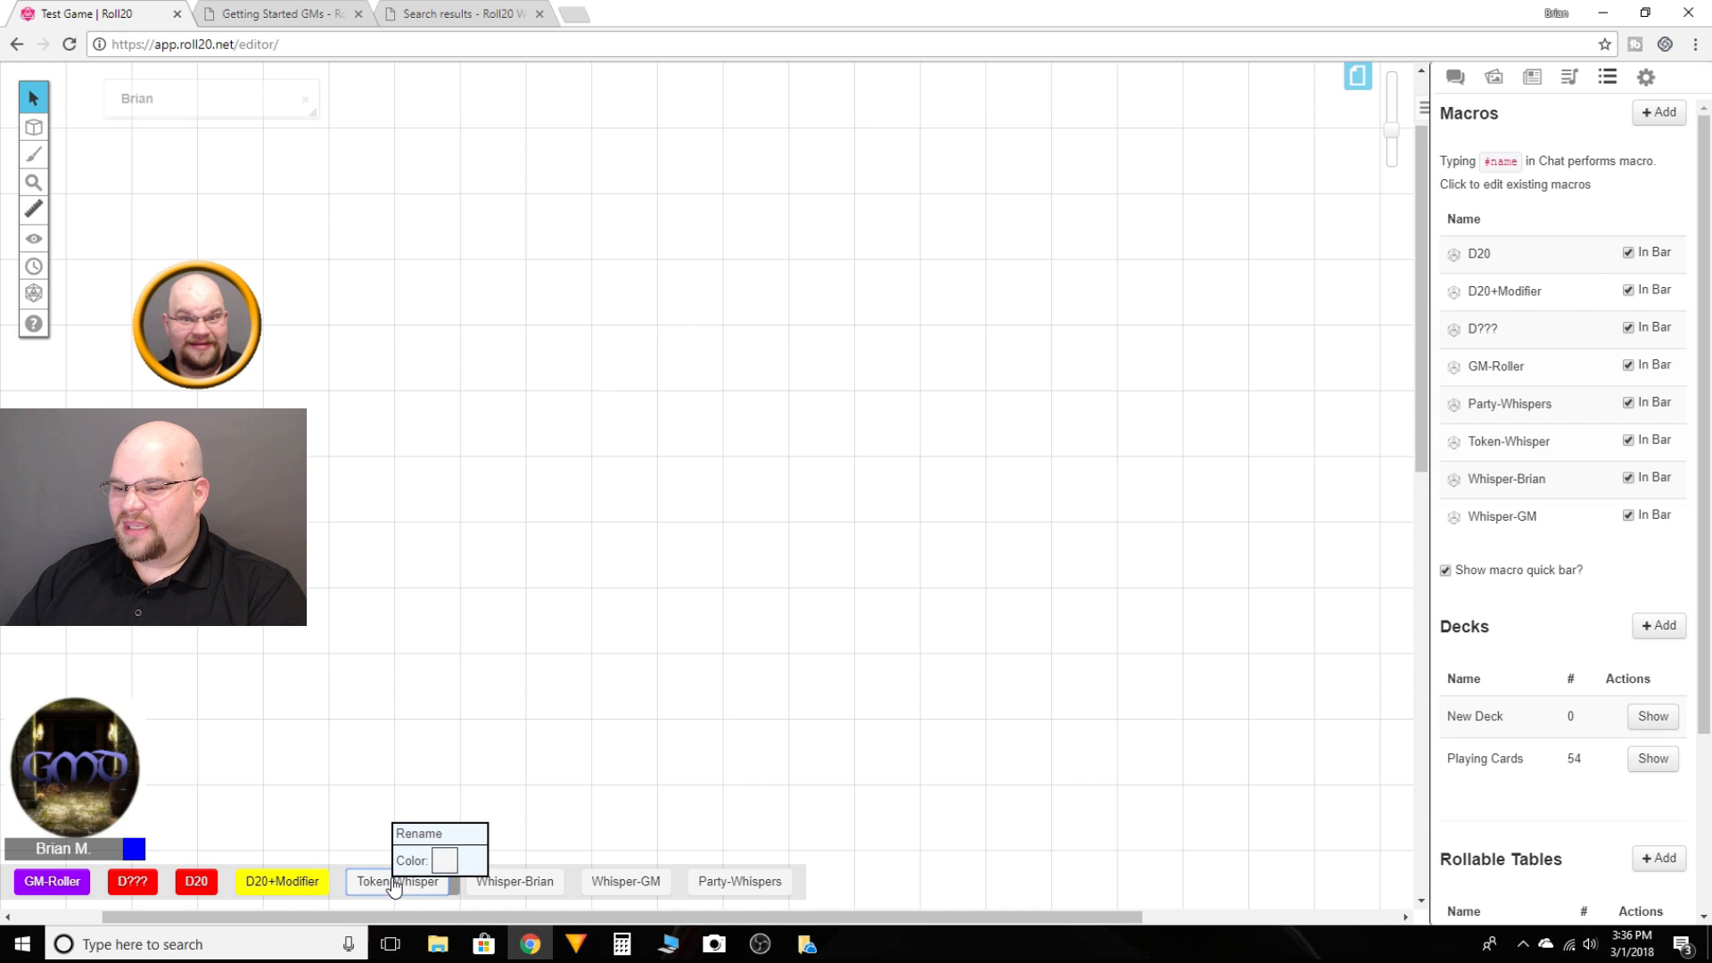
click(444, 861)
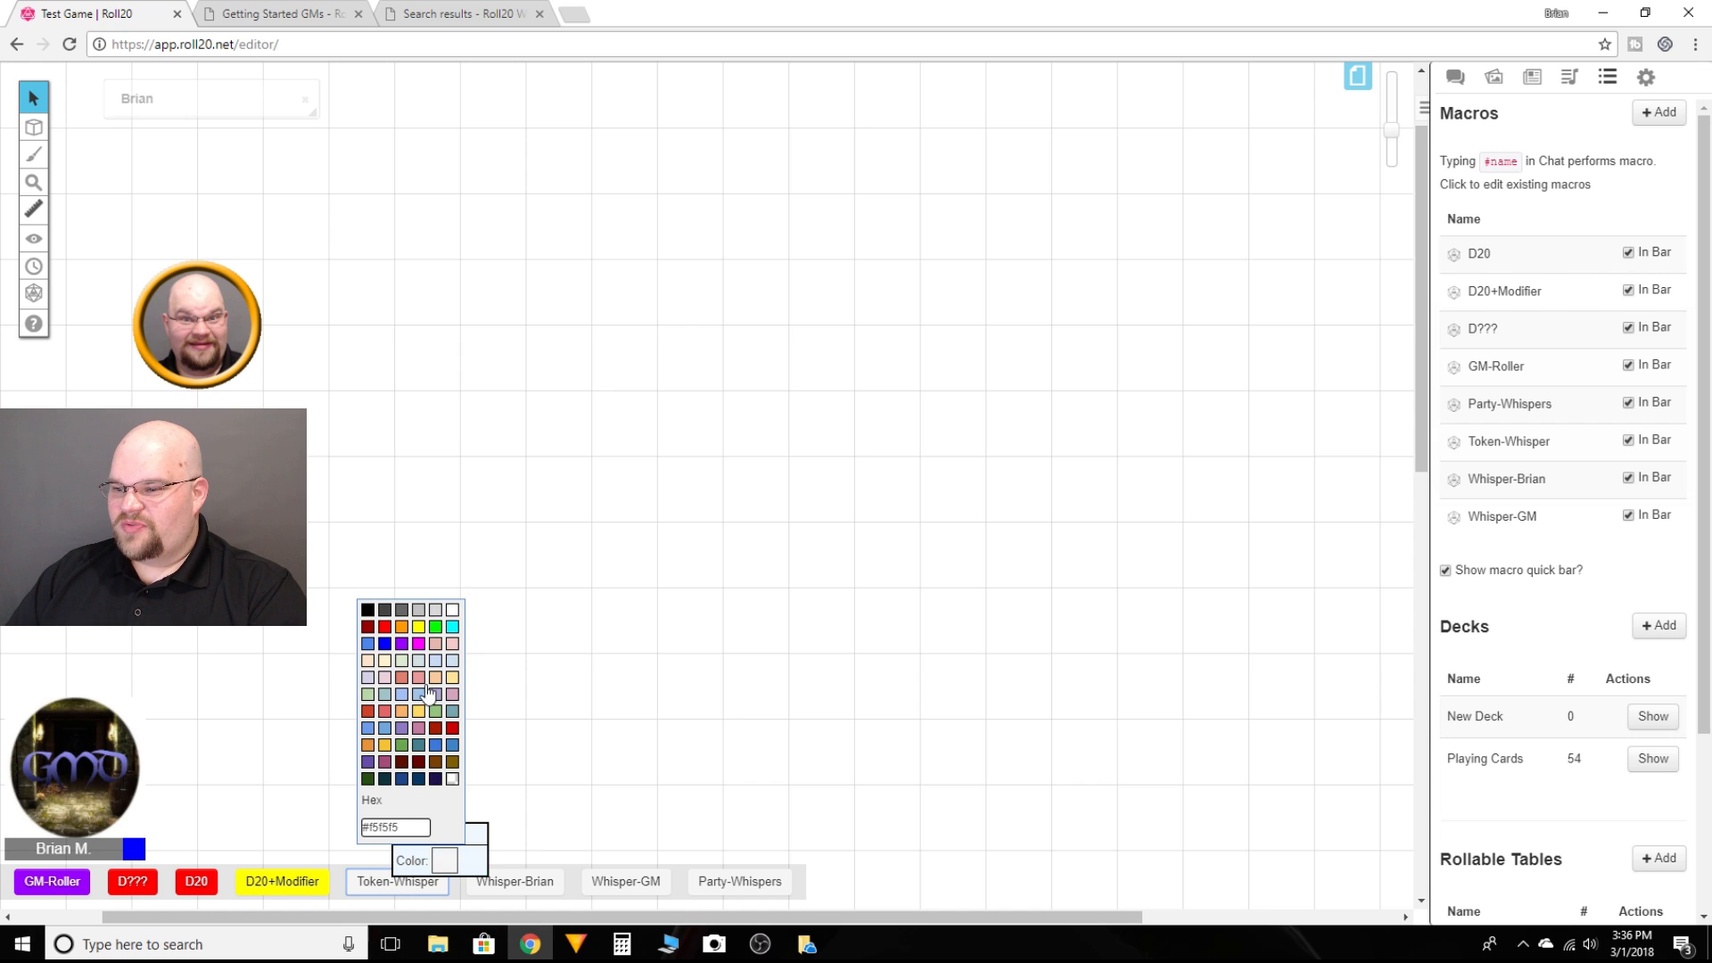
click(368, 728)
right_click(515, 886)
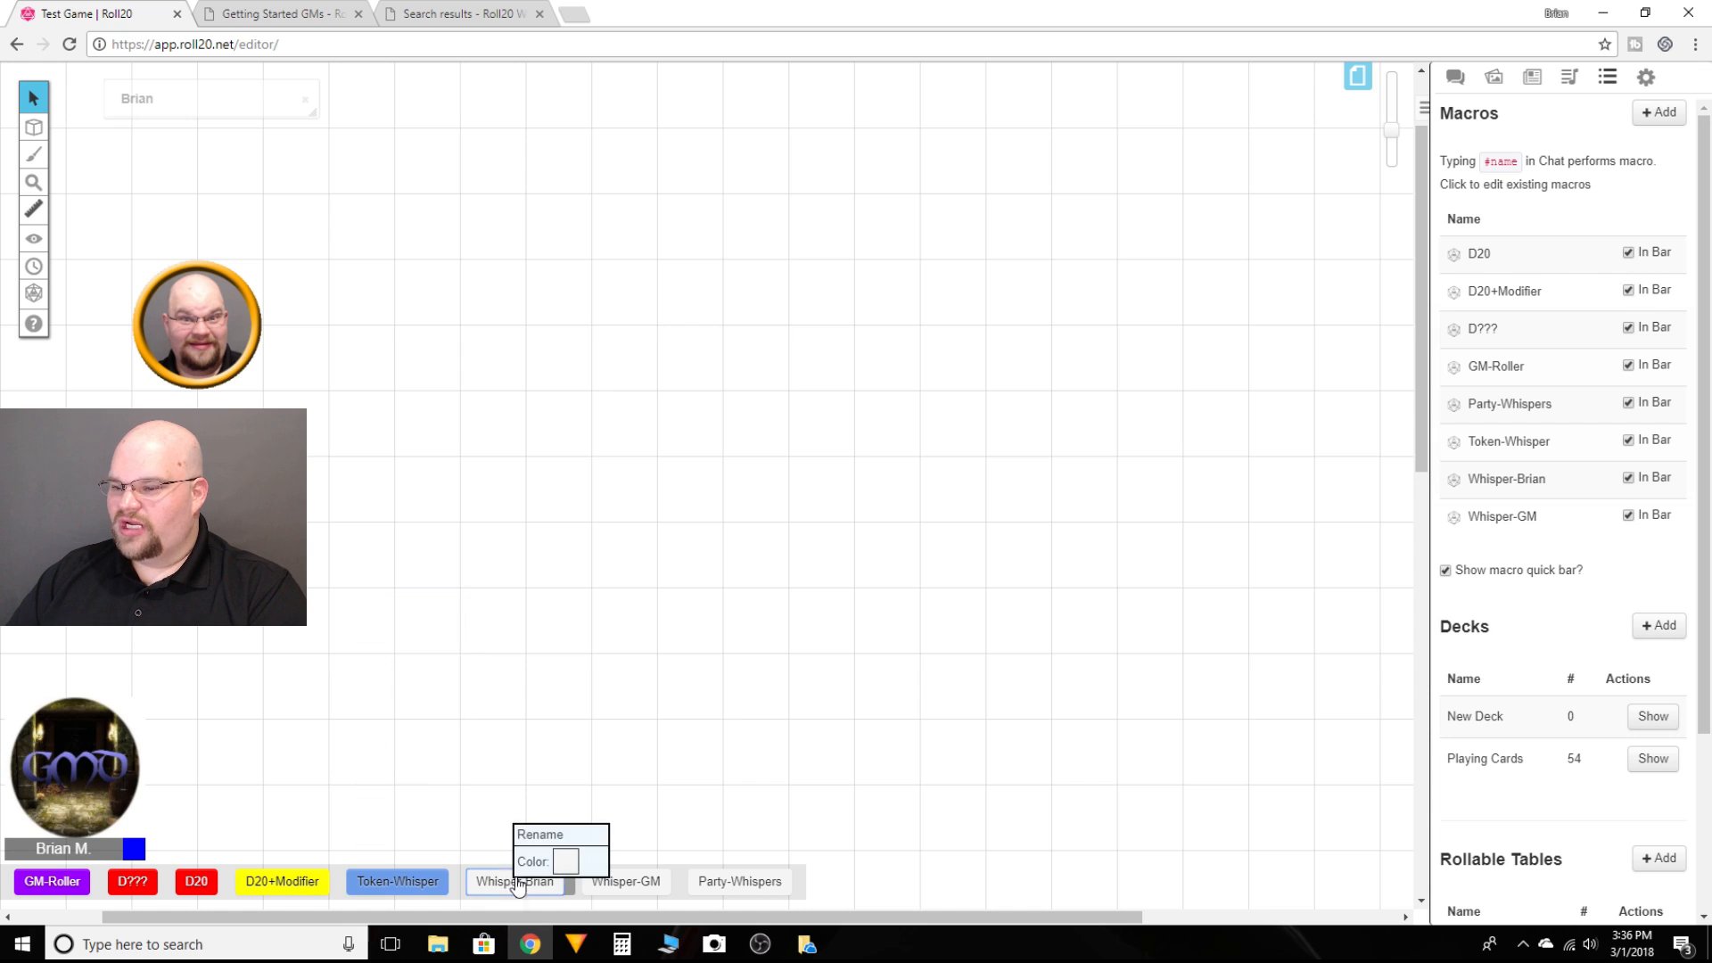
click(566, 862)
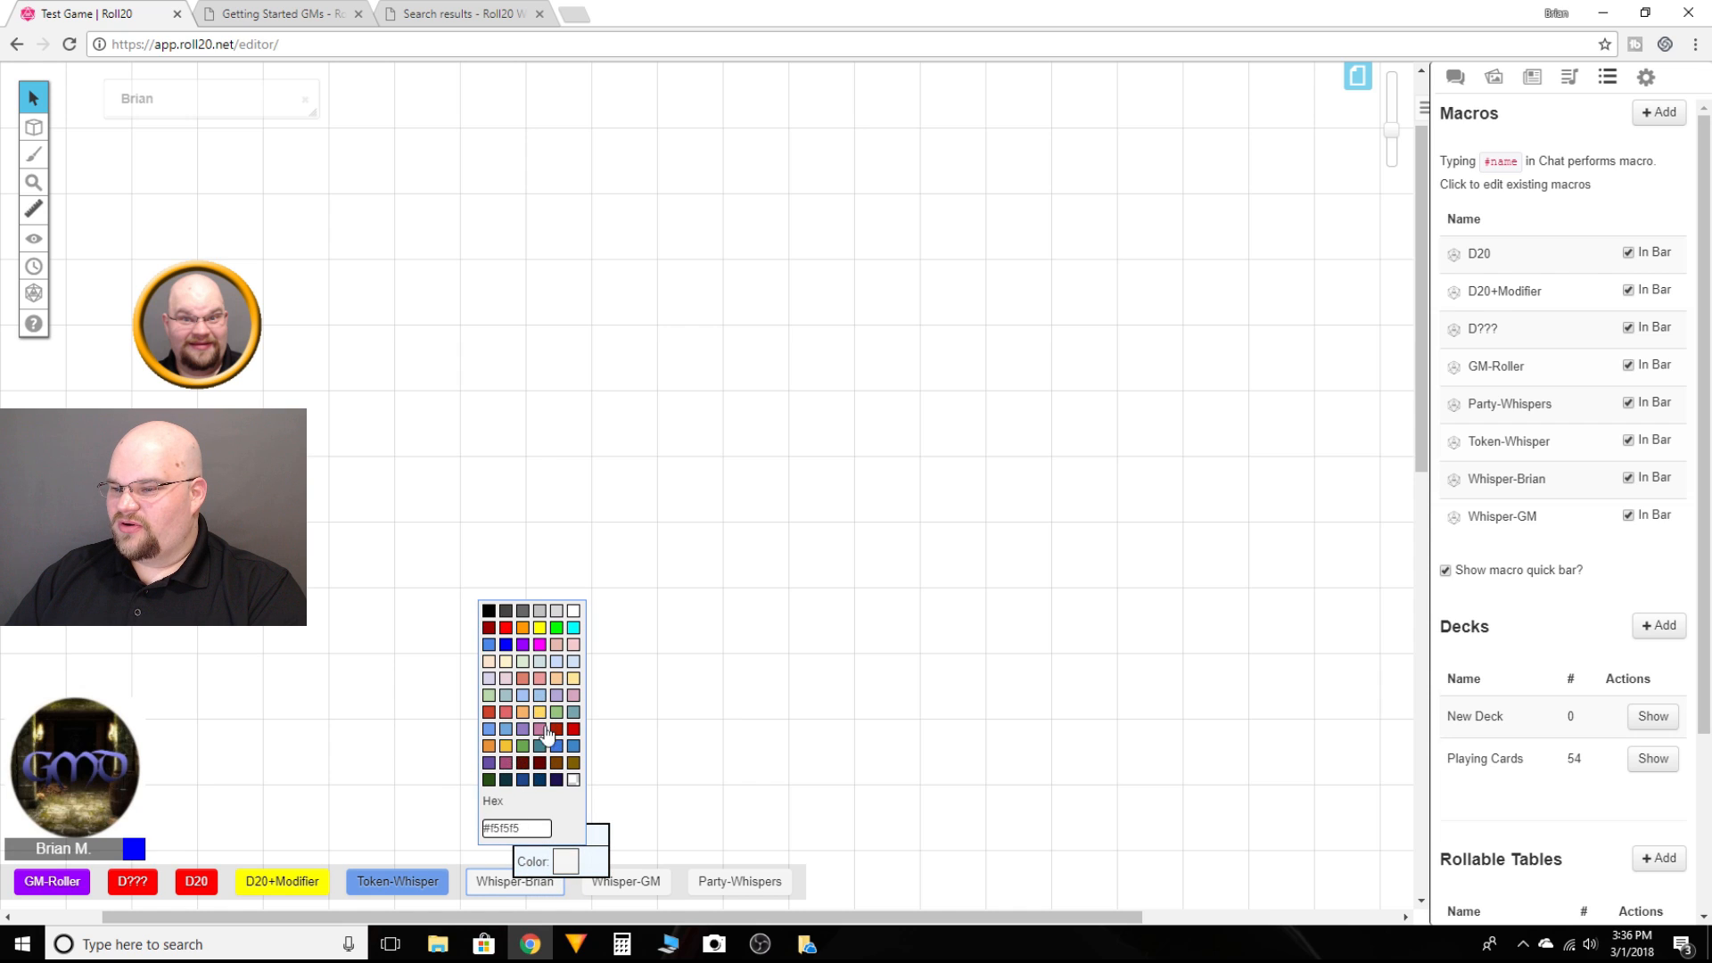
click(557, 629)
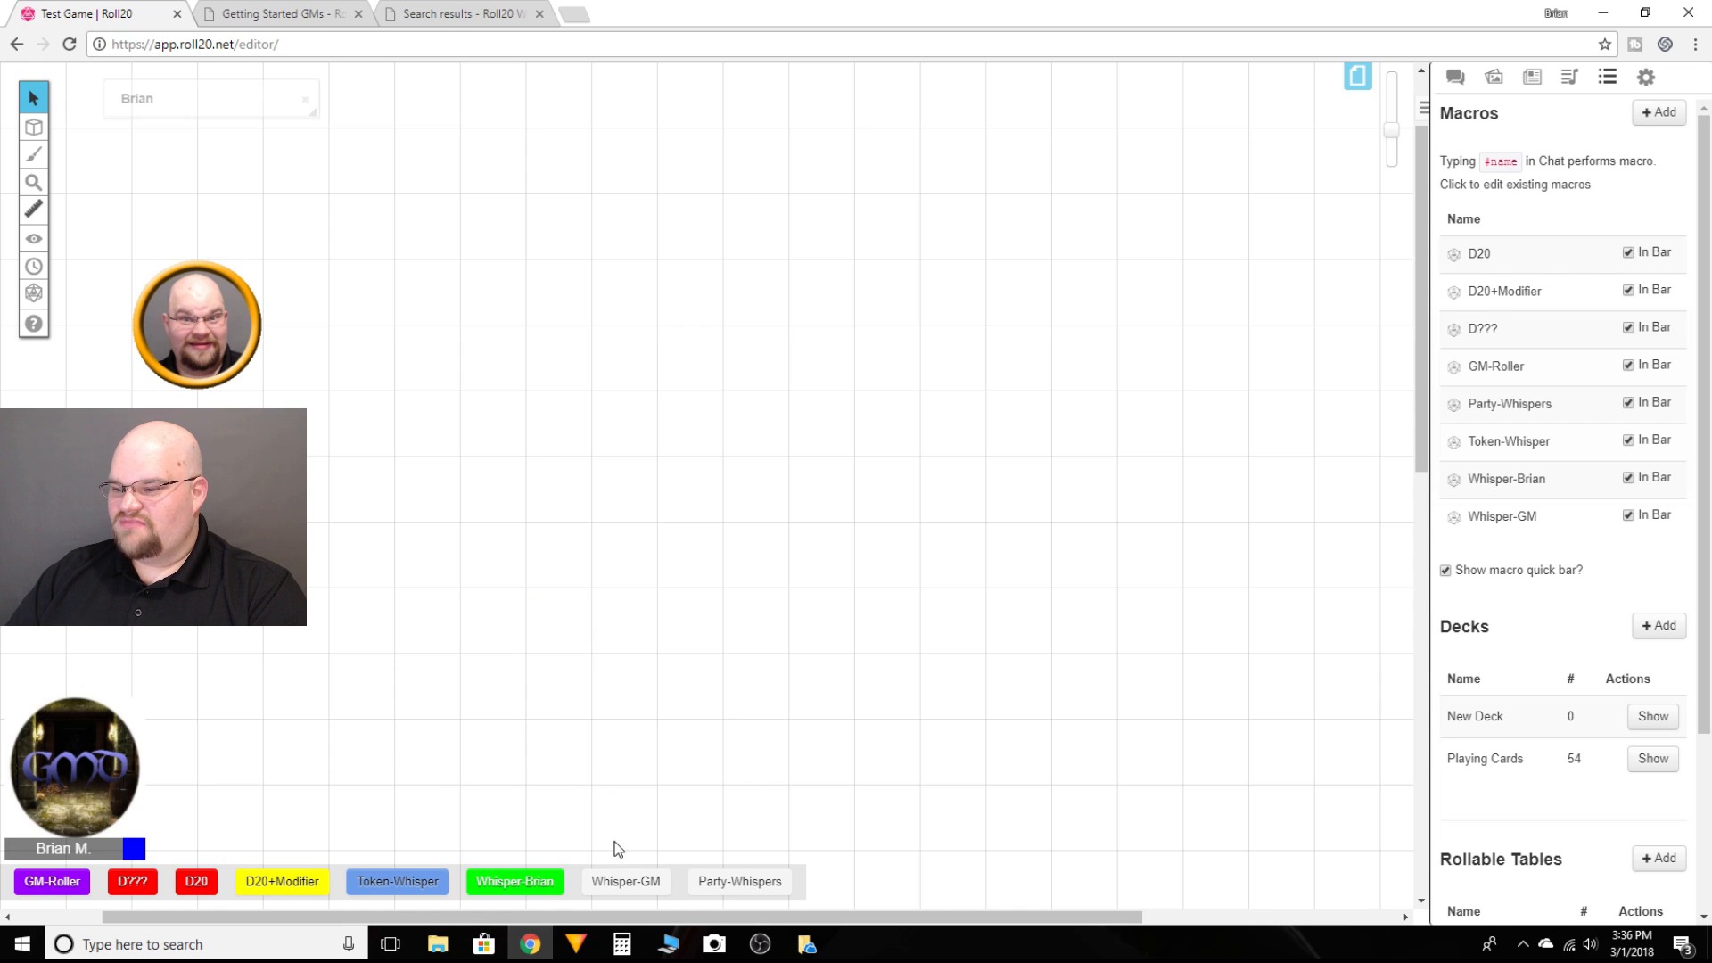
Step: Color the Whisper-GM macro button green and the Party-Whispers macro button black
right_click(629, 883)
click(679, 865)
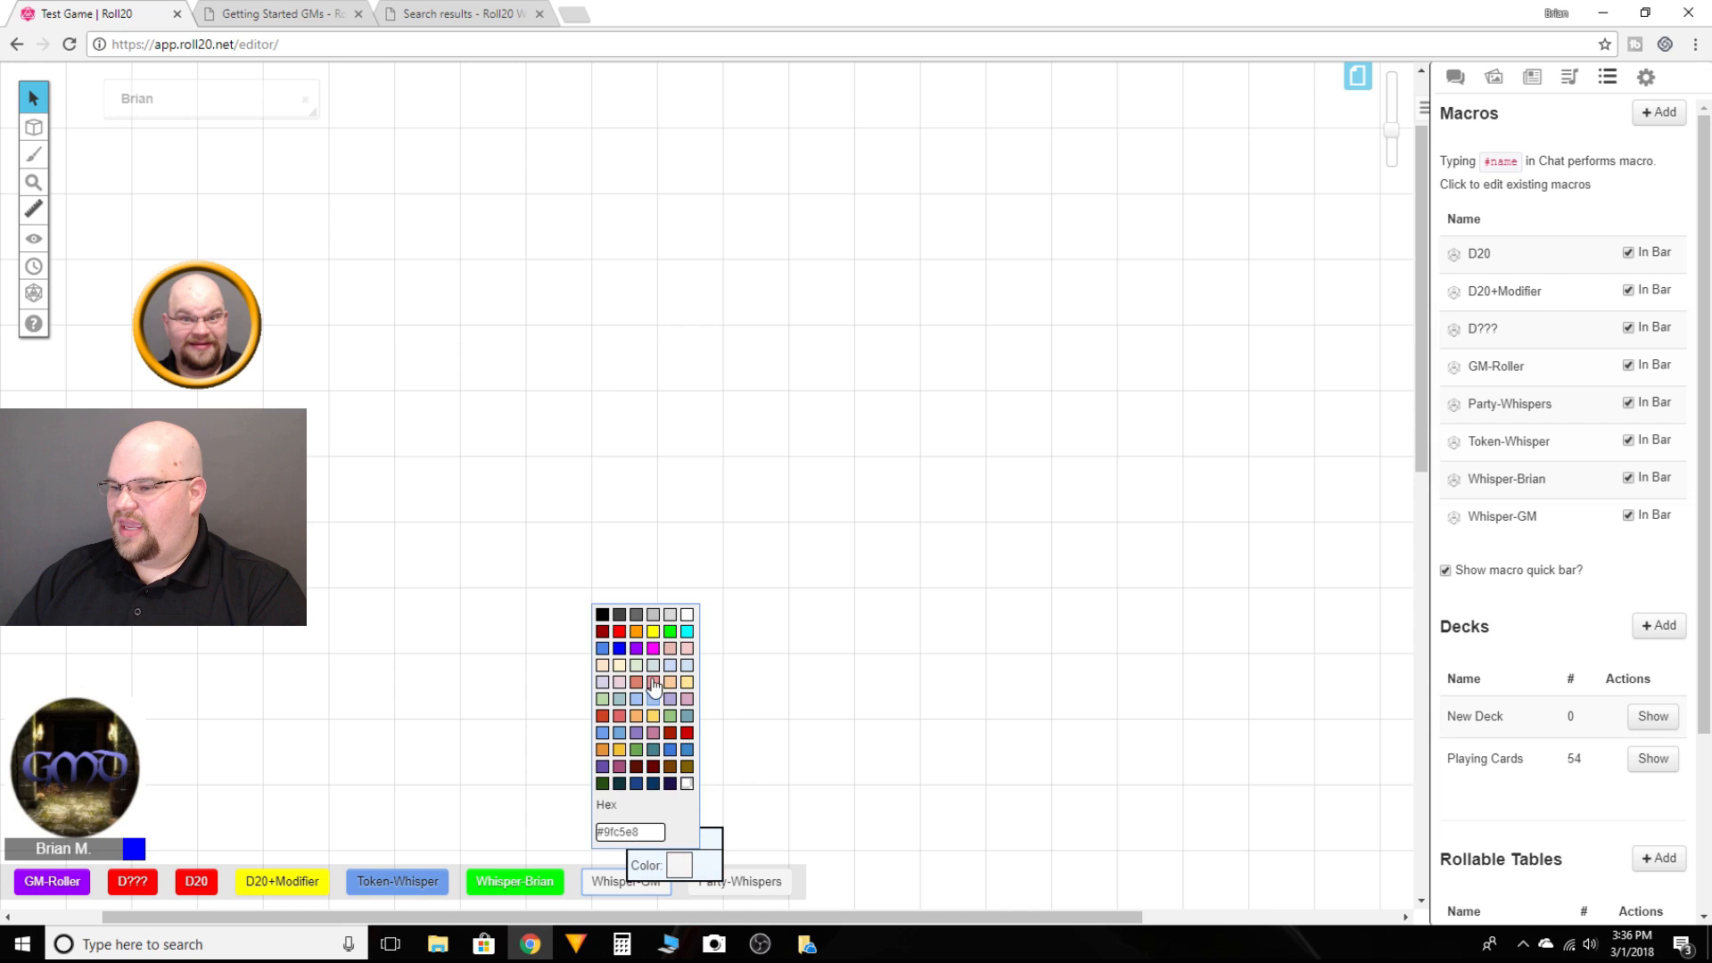
click(672, 631)
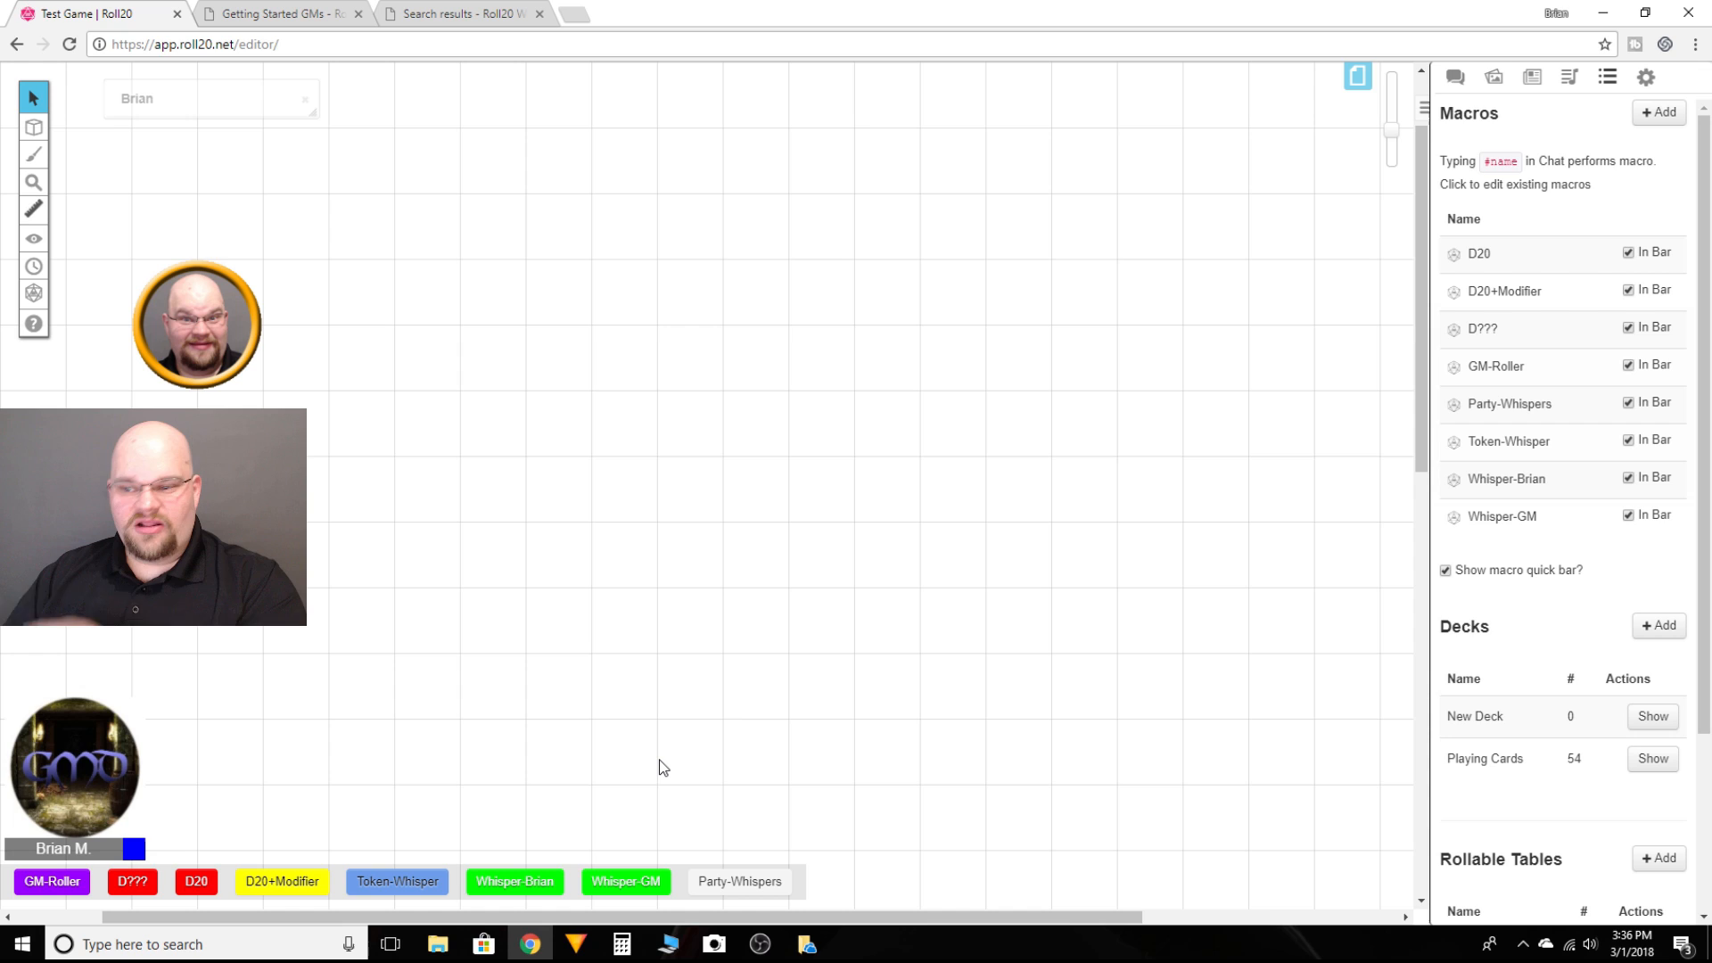
right_click(745, 891)
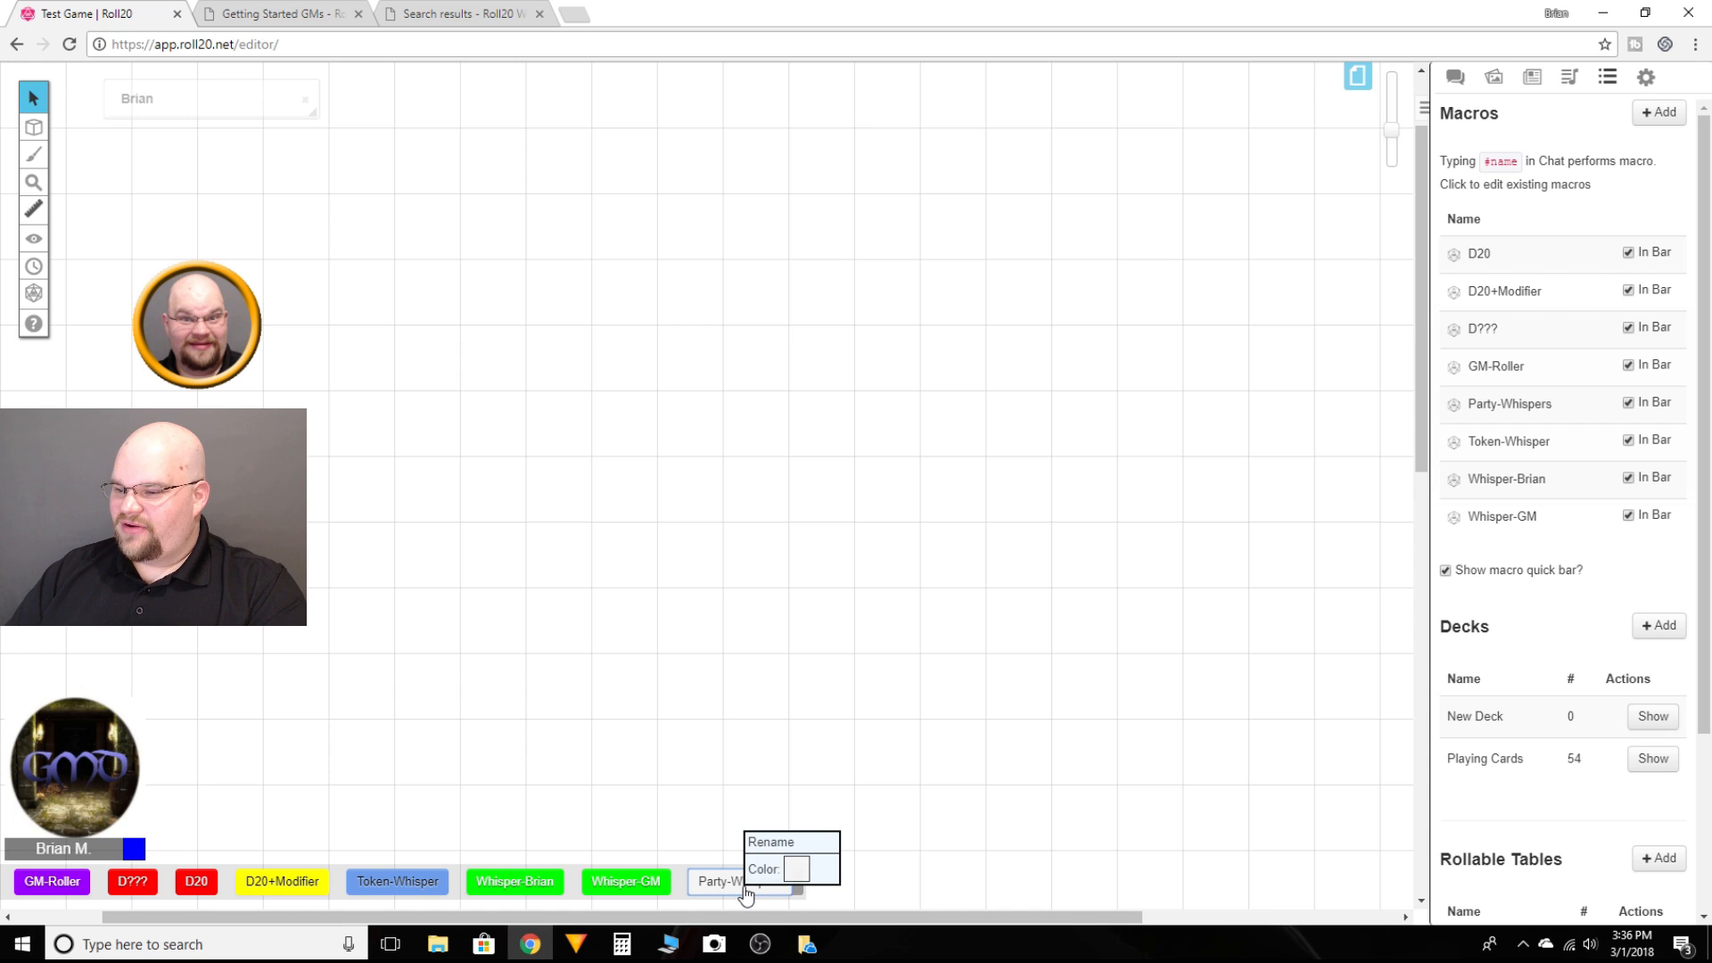
click(795, 869)
click(720, 620)
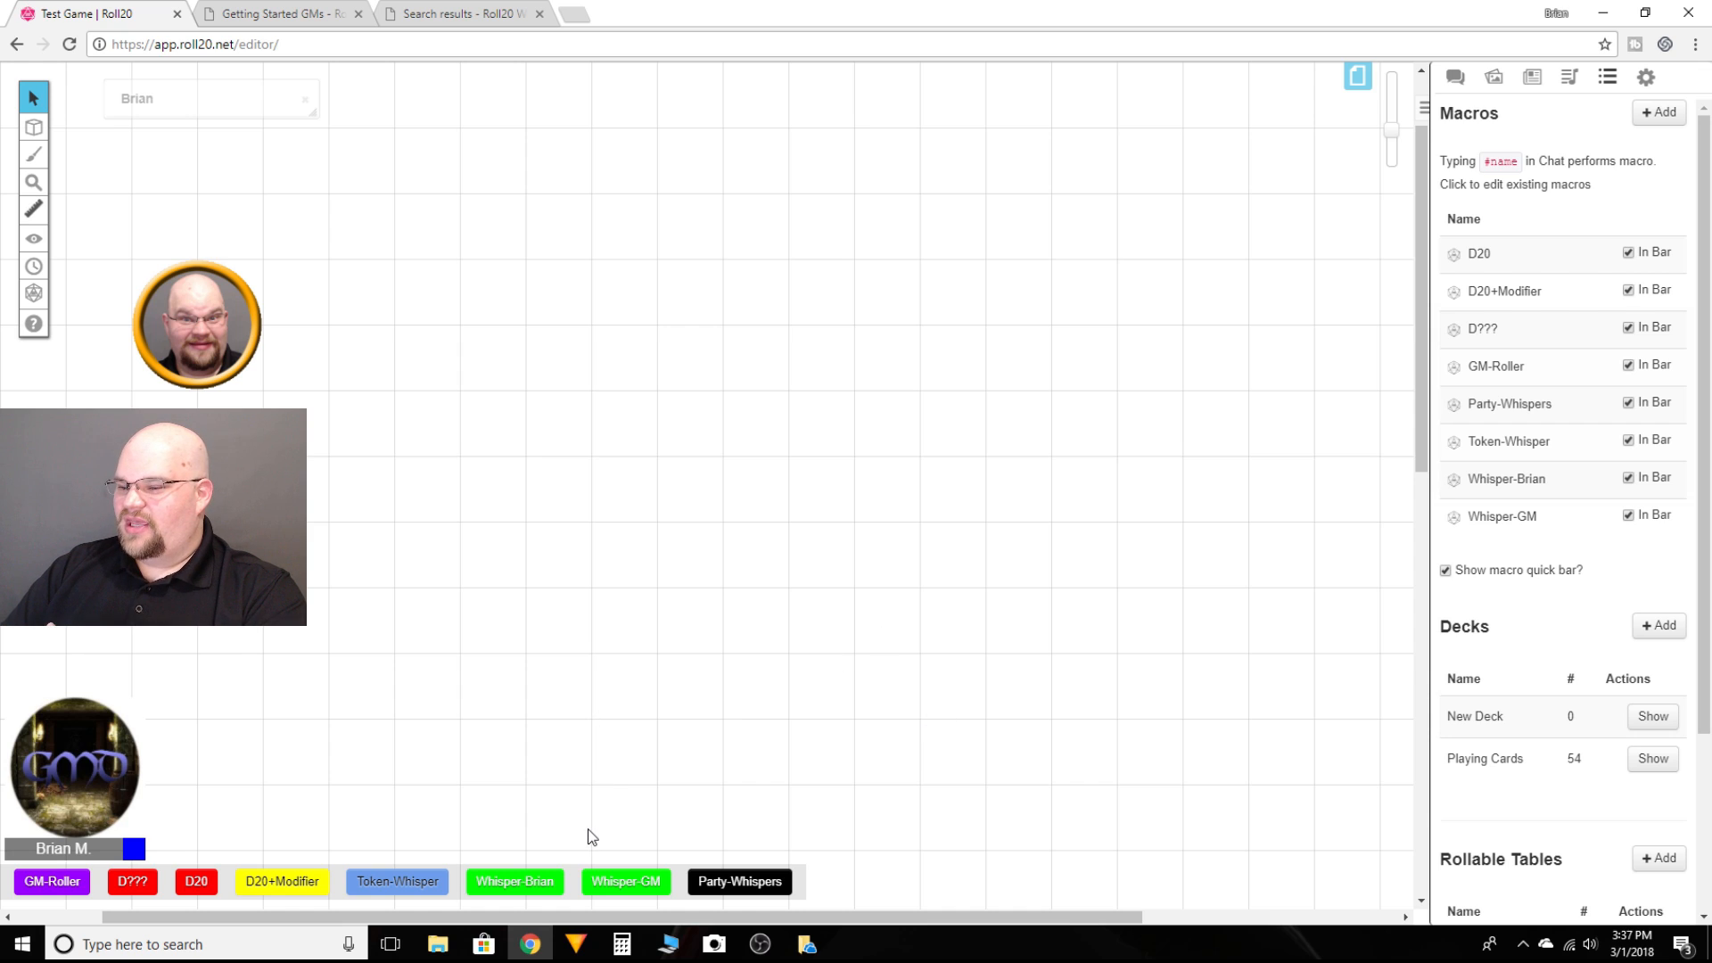
Step: Open the chat and run the player-whisper macro with the message "You found a sealed letter in the drawer!"
click(1455, 81)
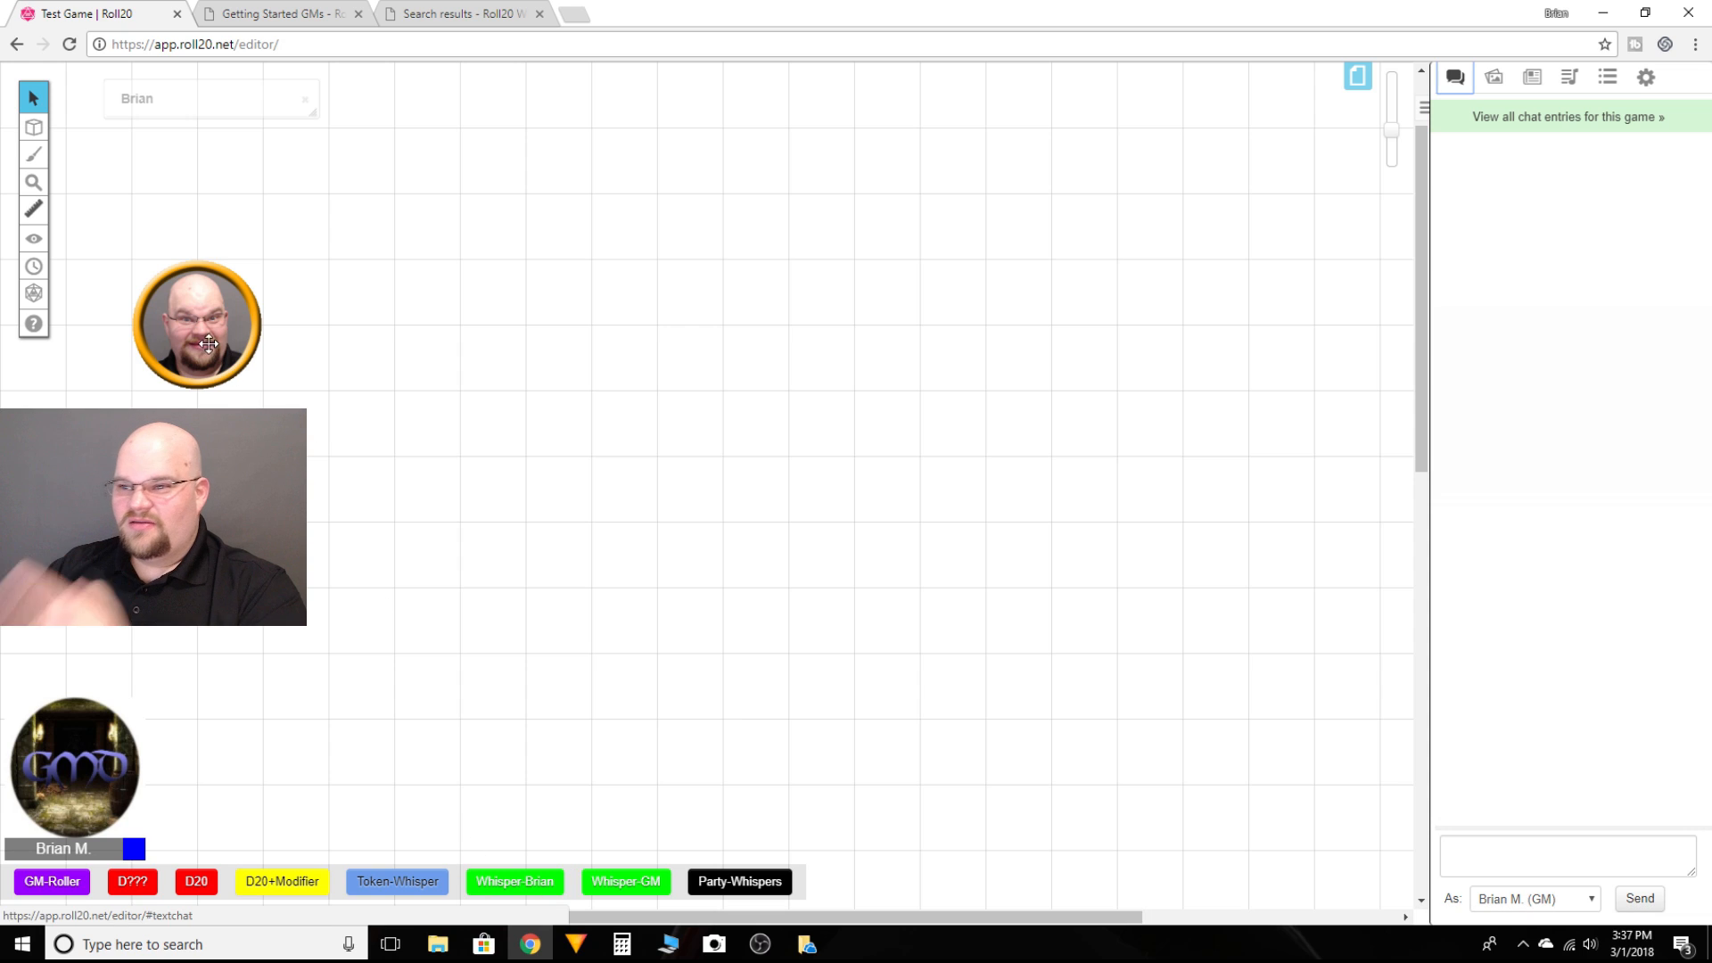
click(530, 883)
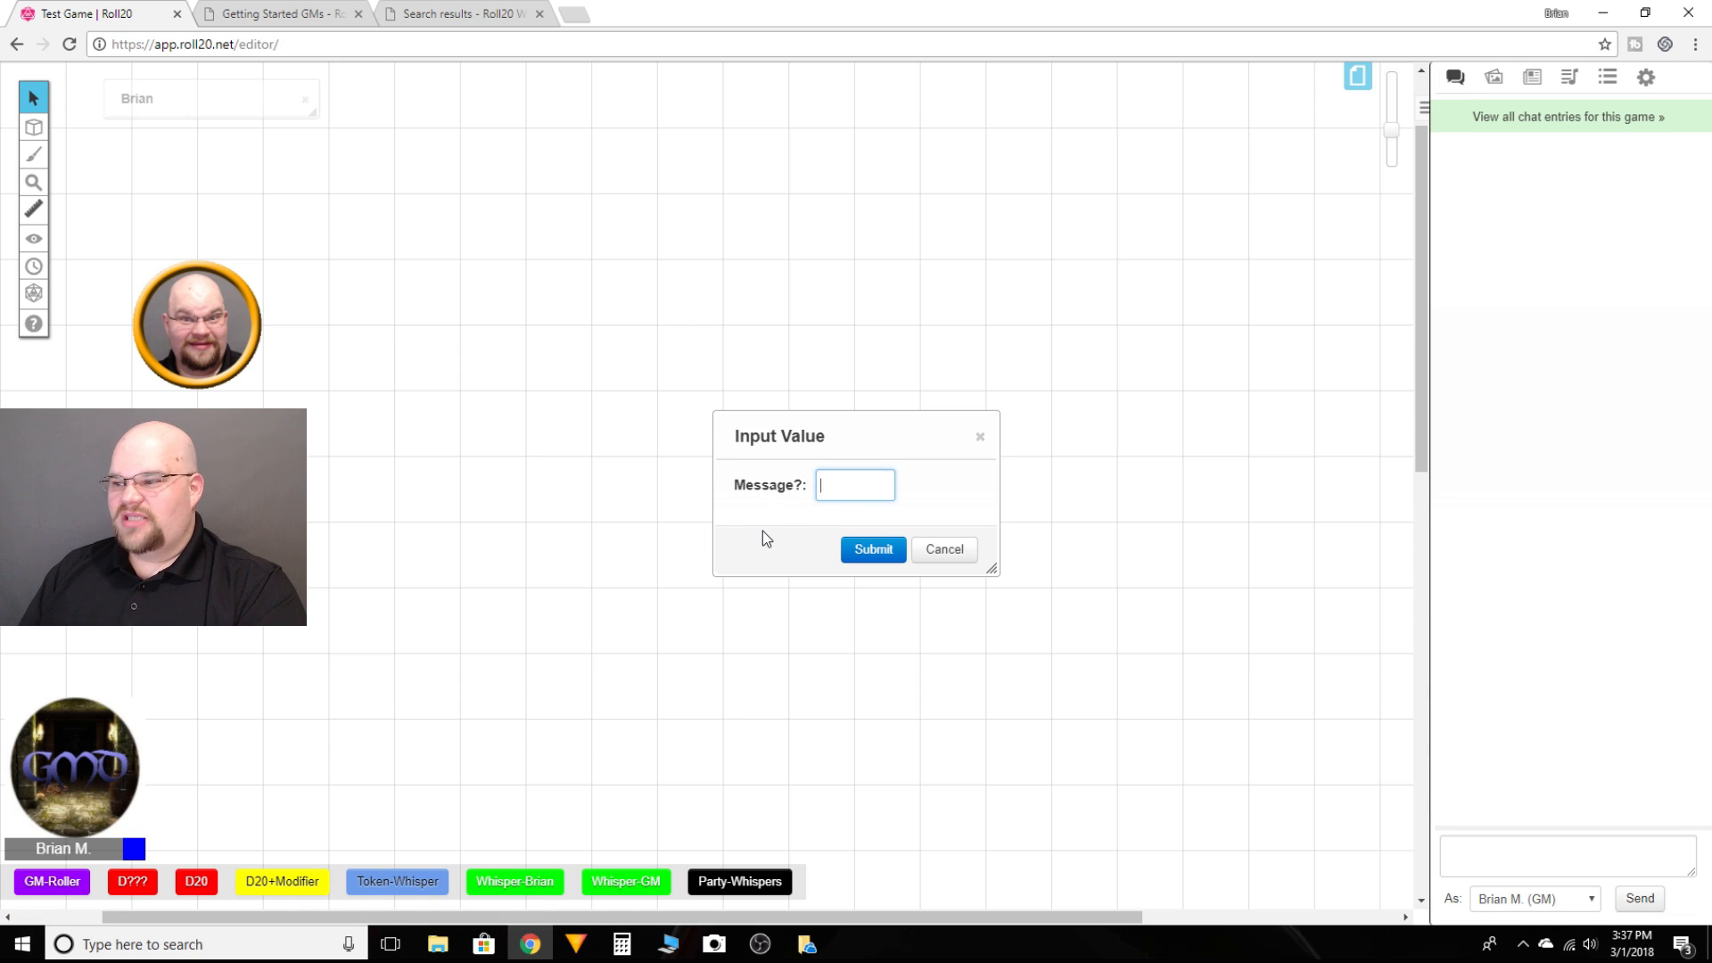
text(You)
text(und)
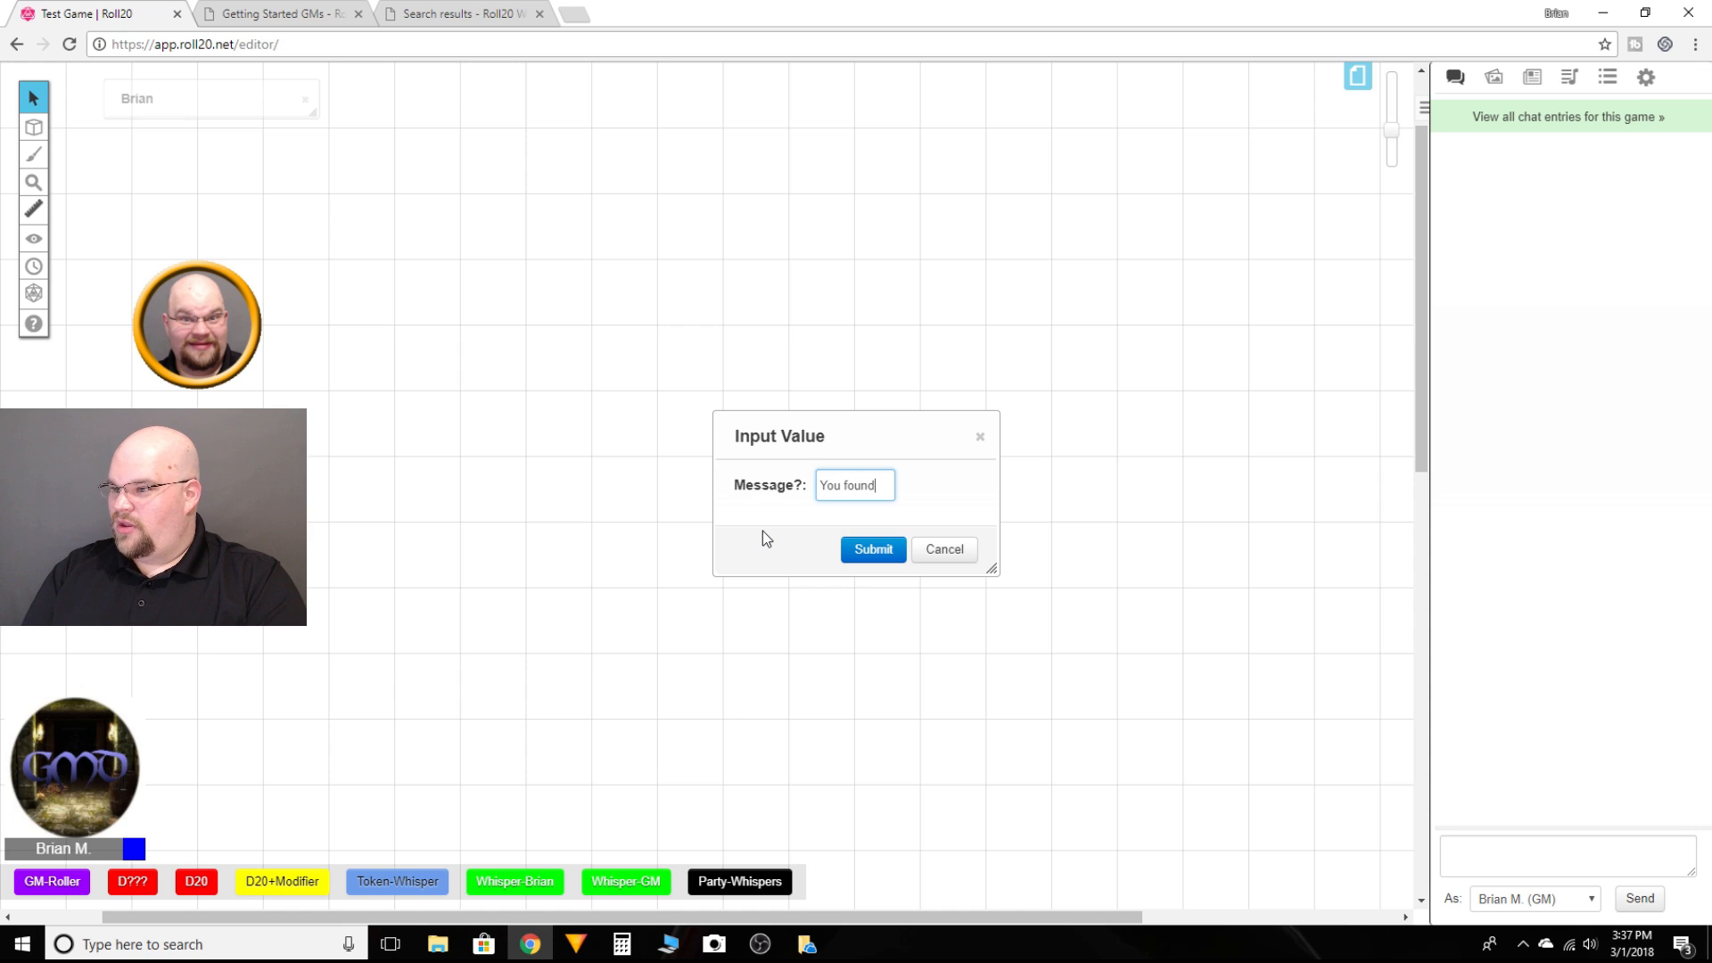
text( a cursed)
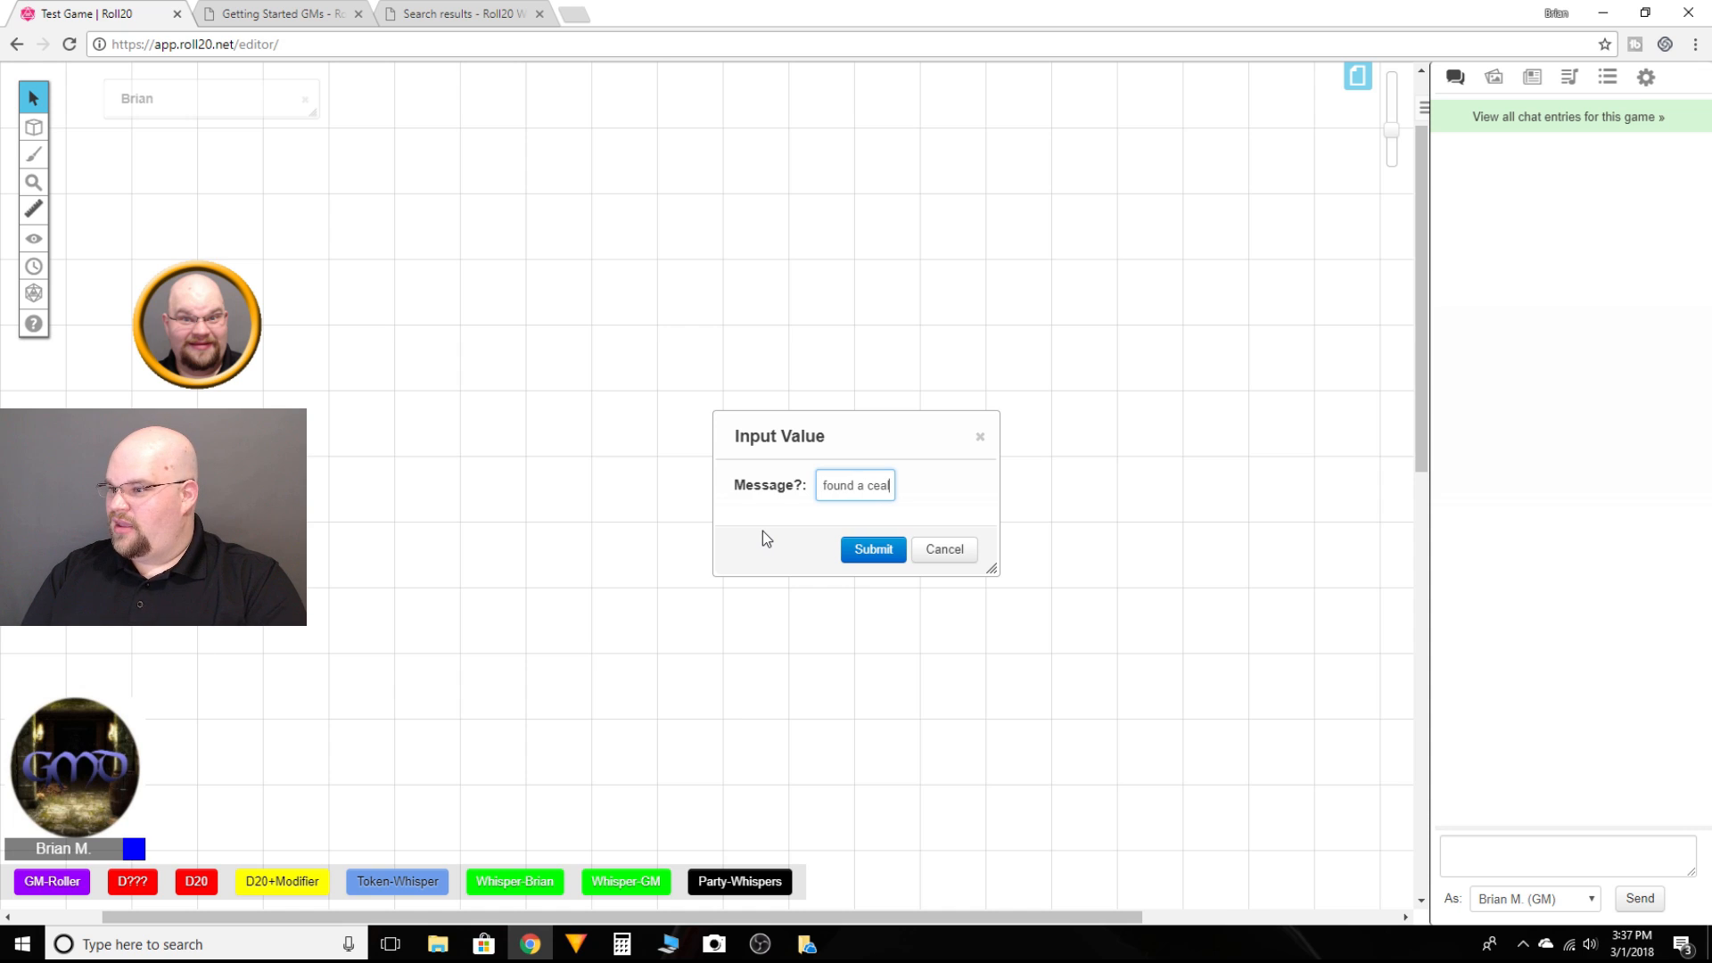
key(BackSpace)
key(BackSpace)
key(BackSpace)
key(BackSpace)
key(BackSpace)
key(BackSpace)
text(se)
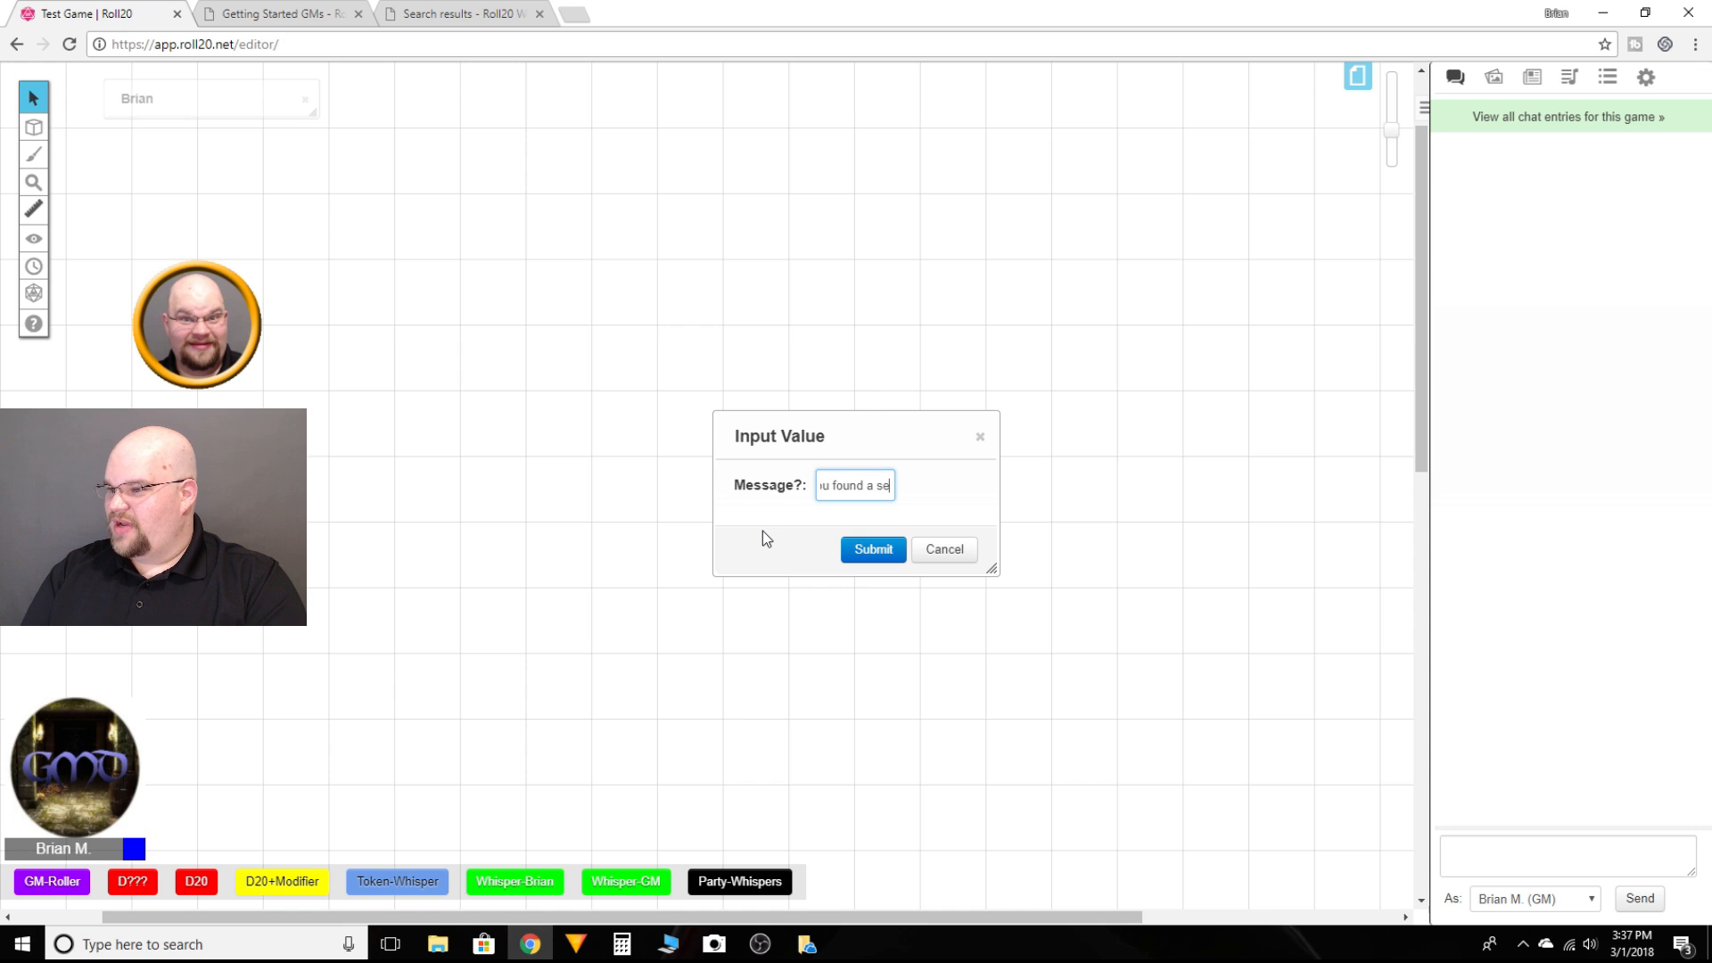
text(aled letter in the dra)
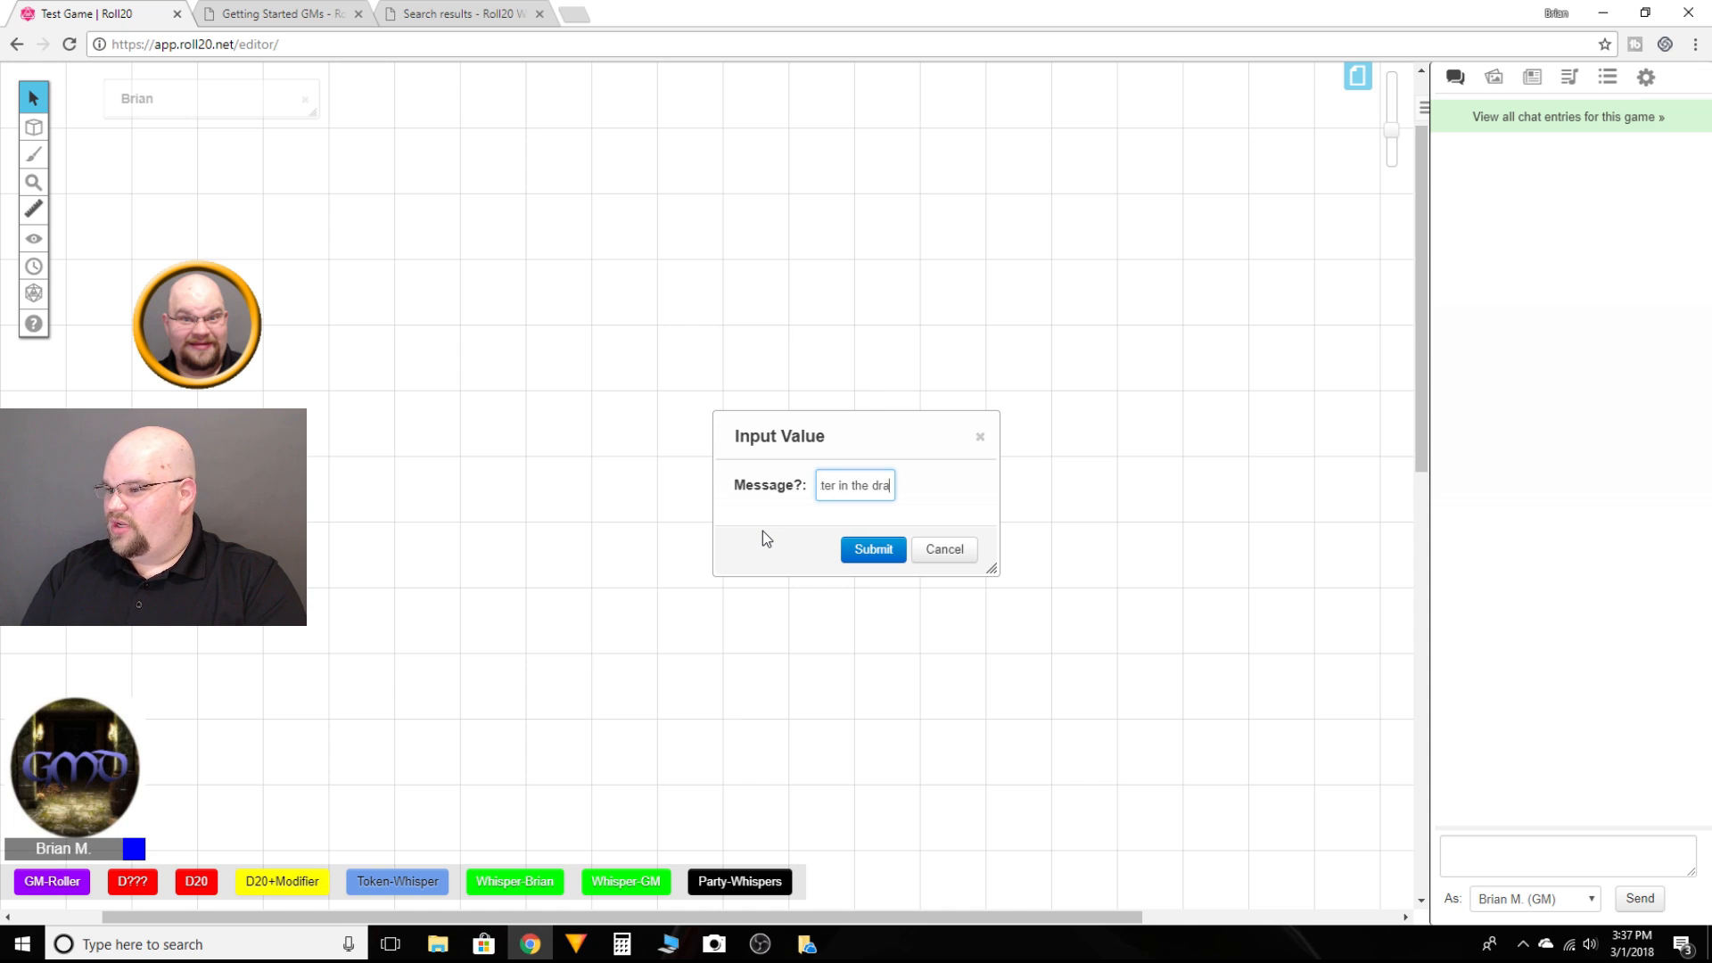
text(wer!)
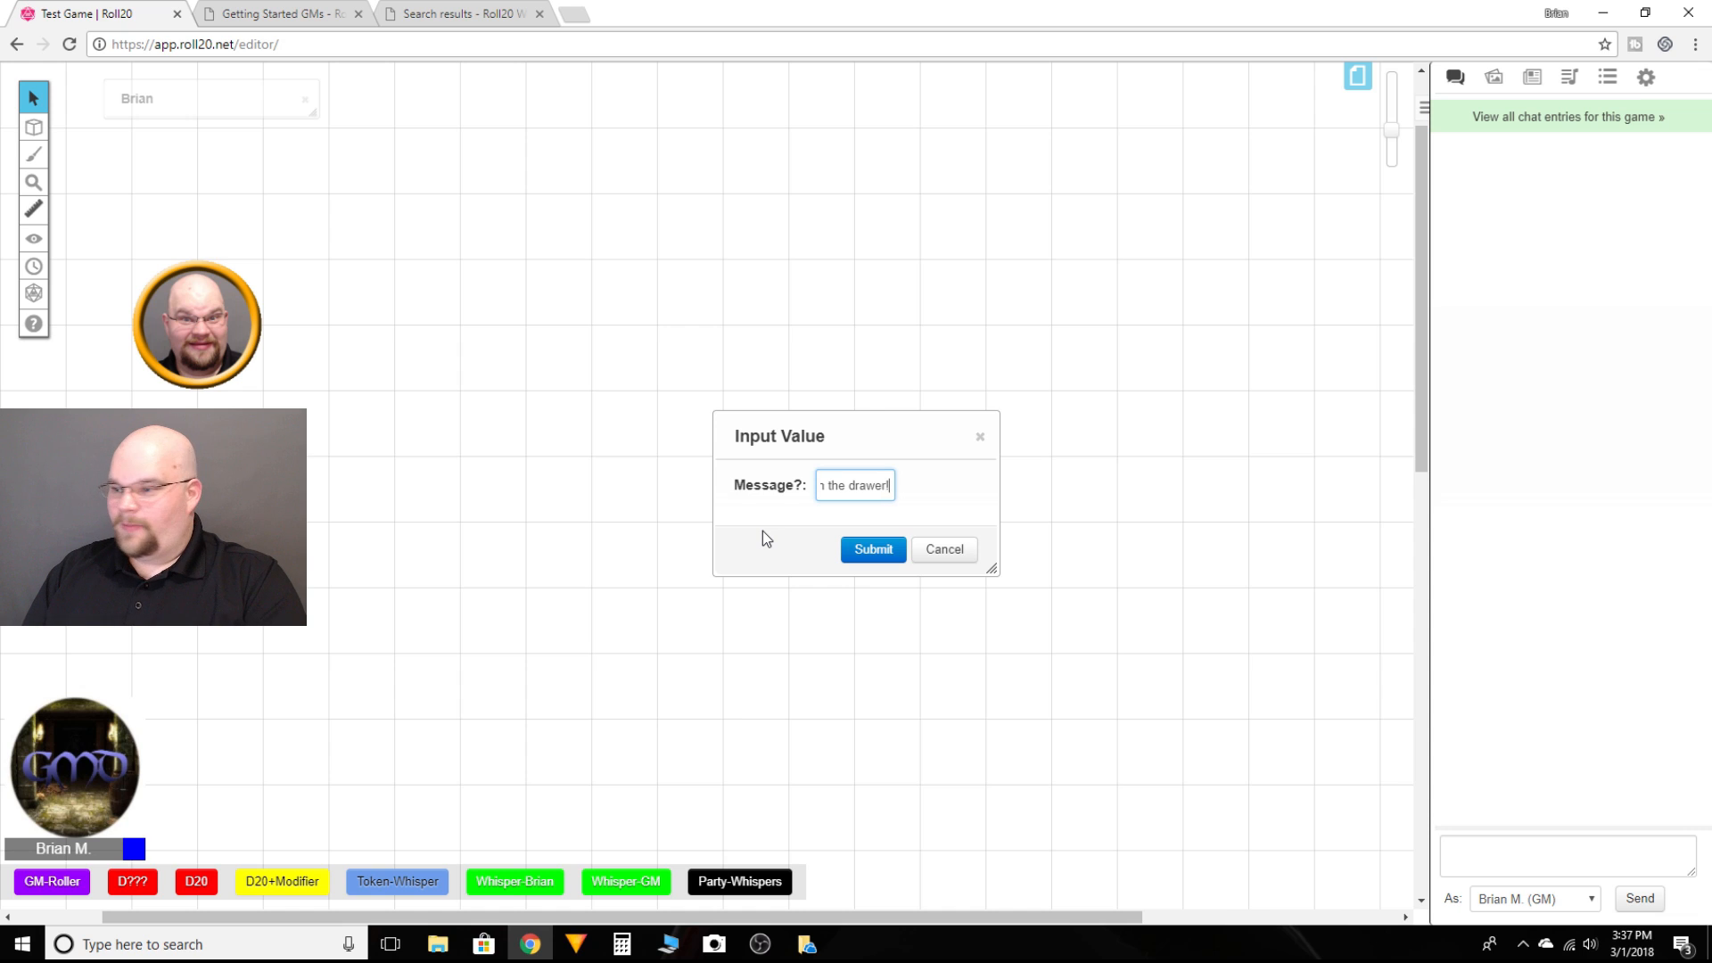
key(Return)
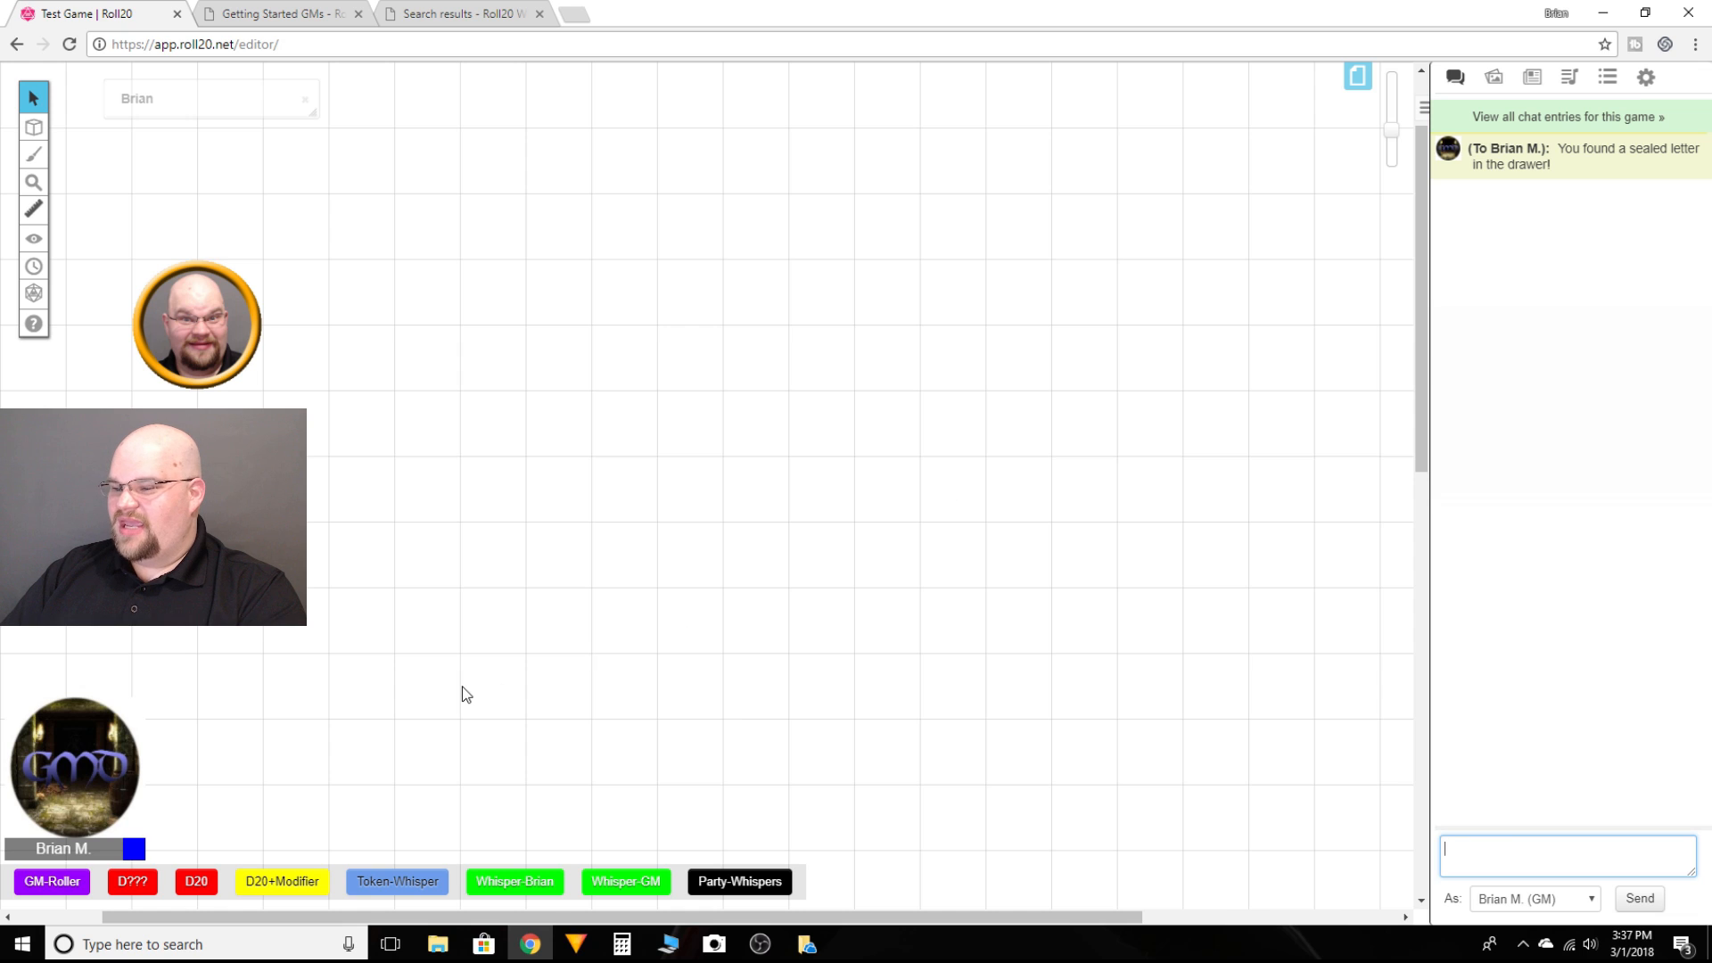
Step: Run the Whisper-GM macro and send the message "What does the letter say?"
click(624, 886)
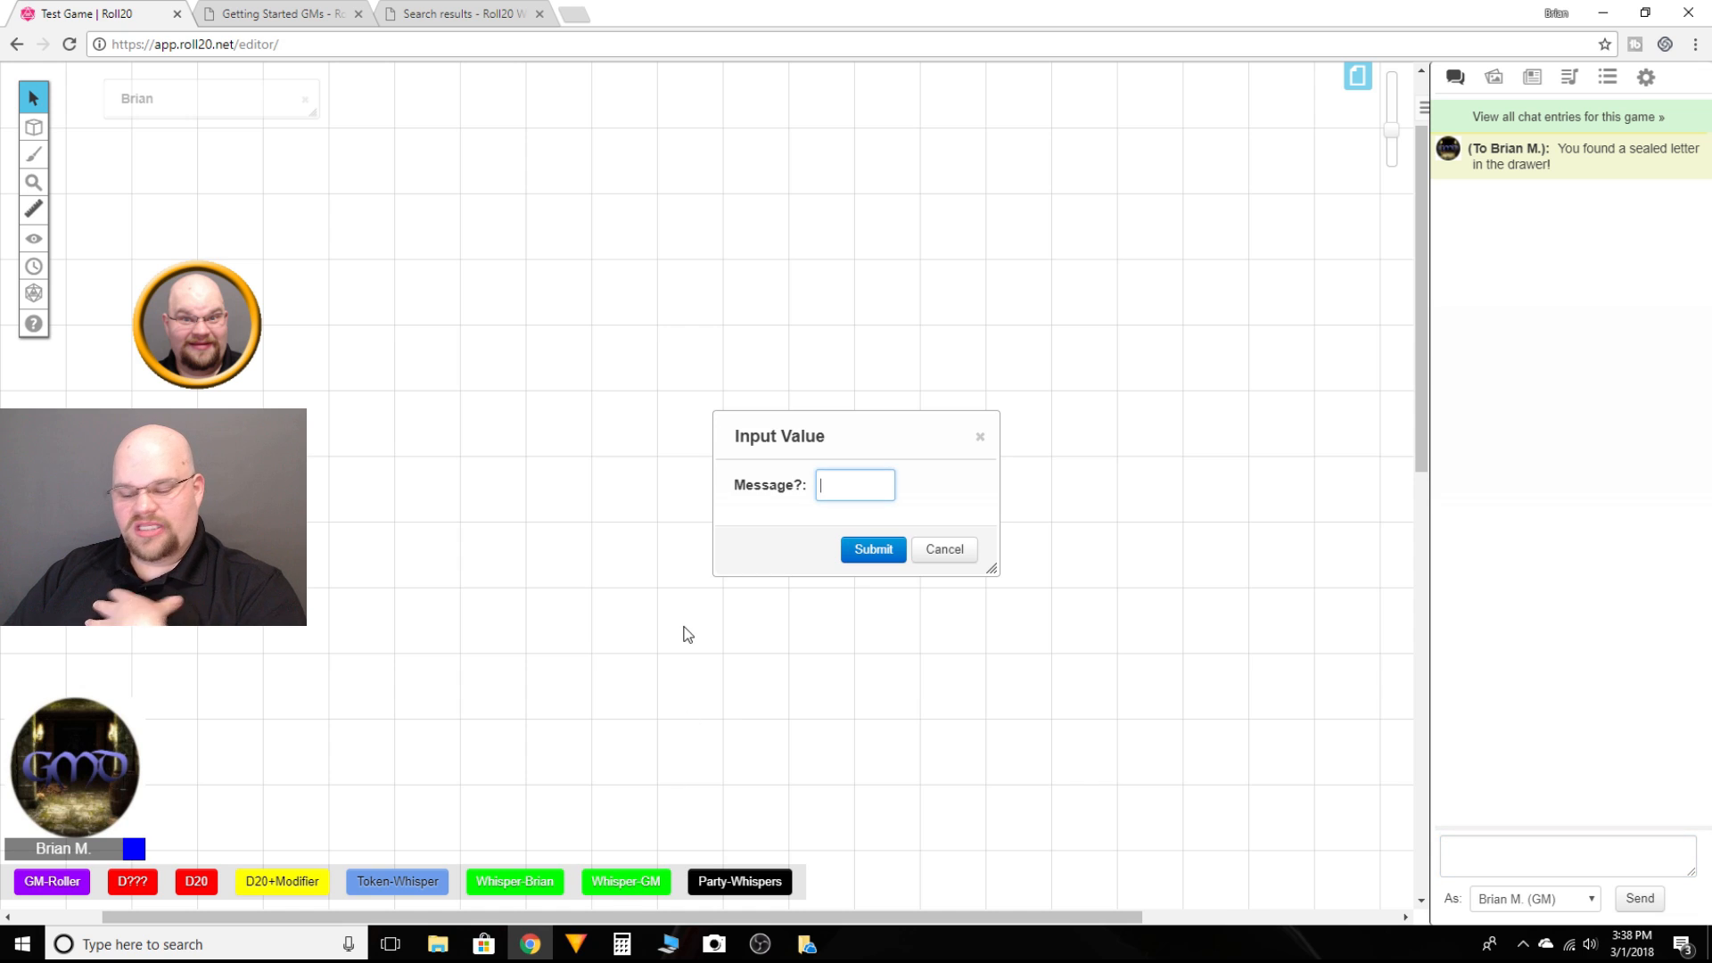
text(What does)
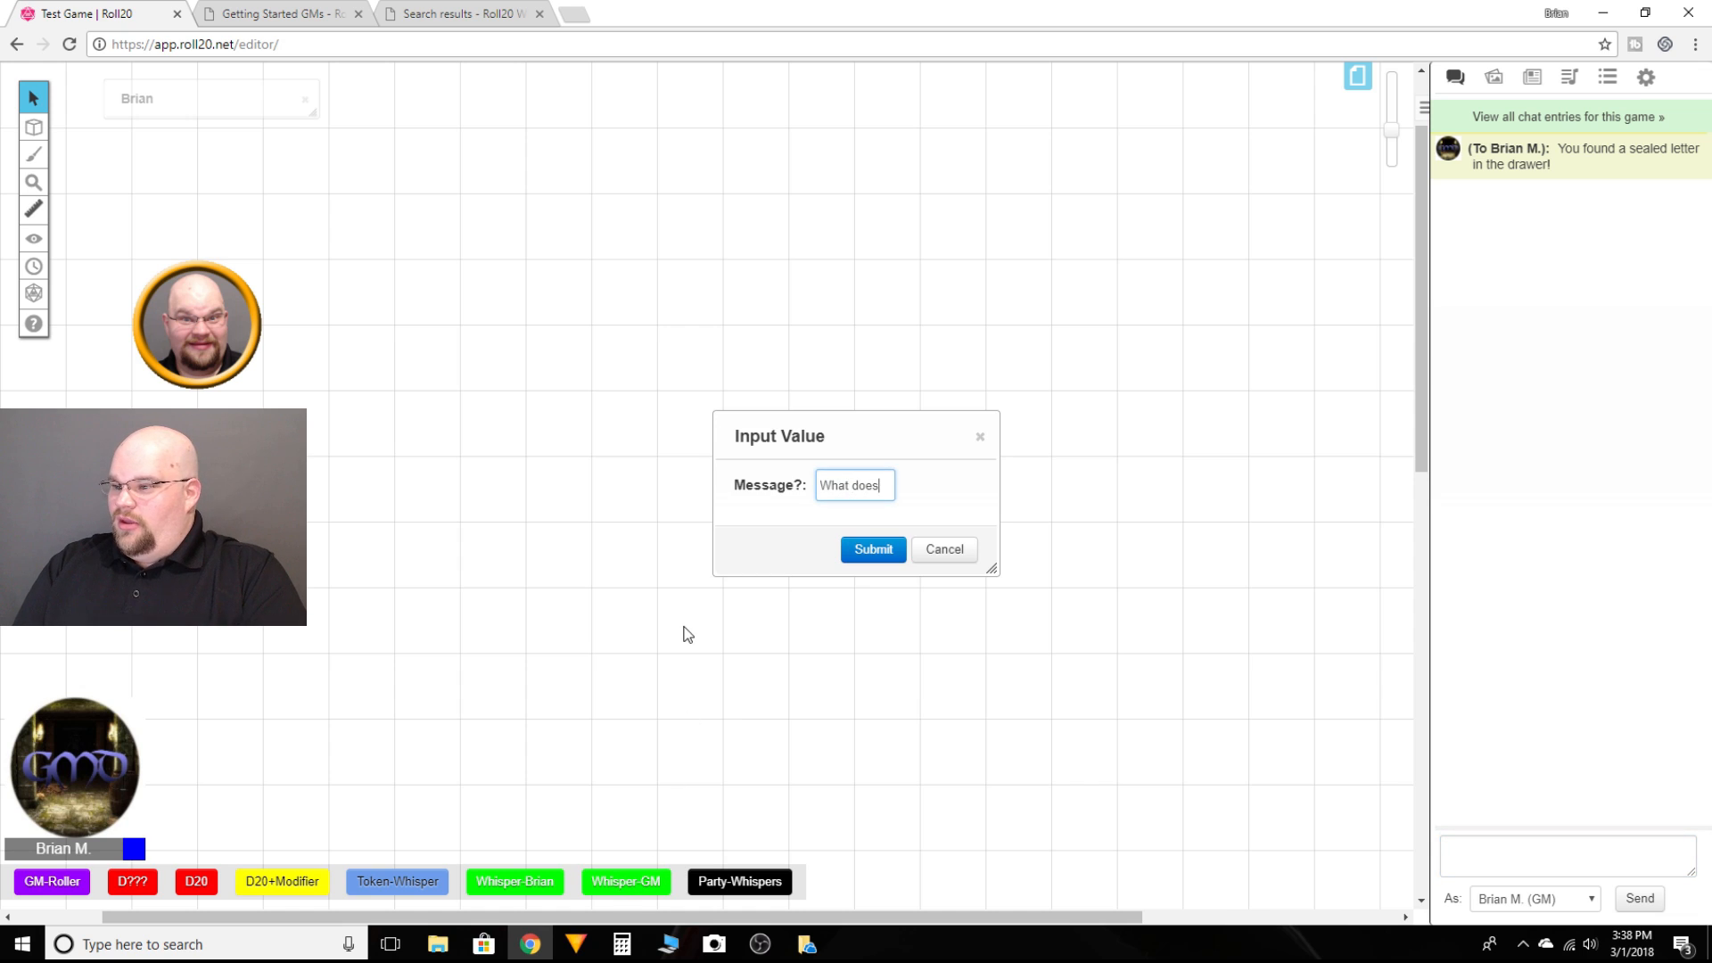
text( the letter say)
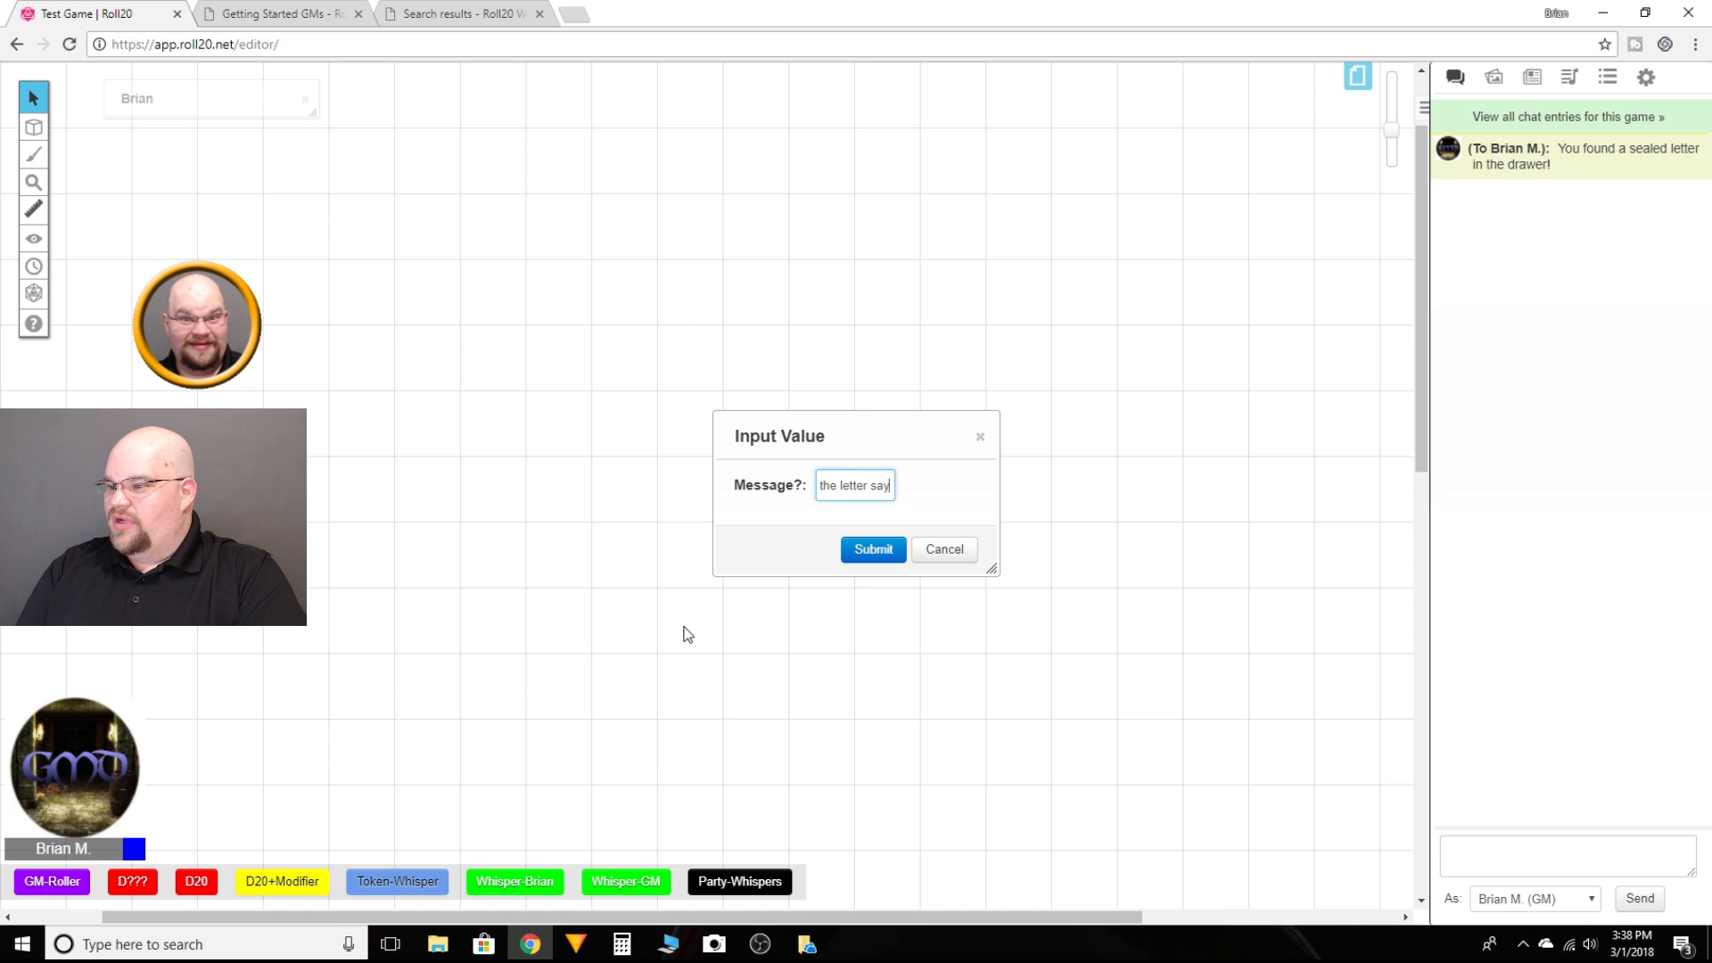
text(?)
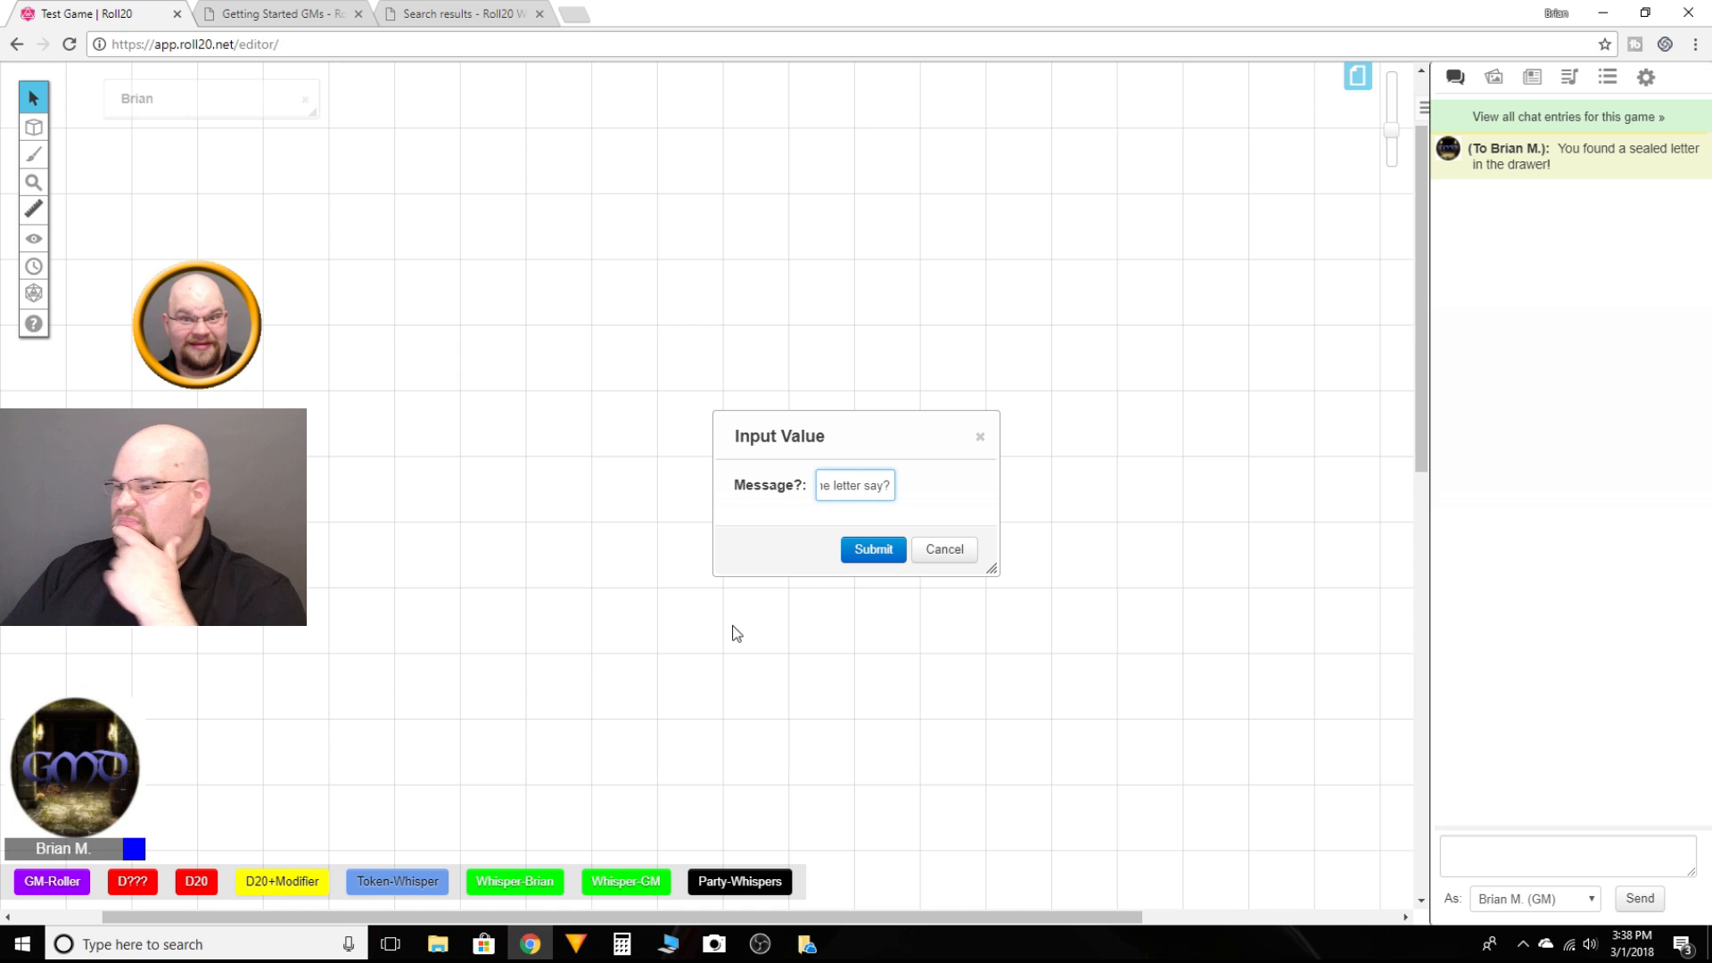
click(872, 549)
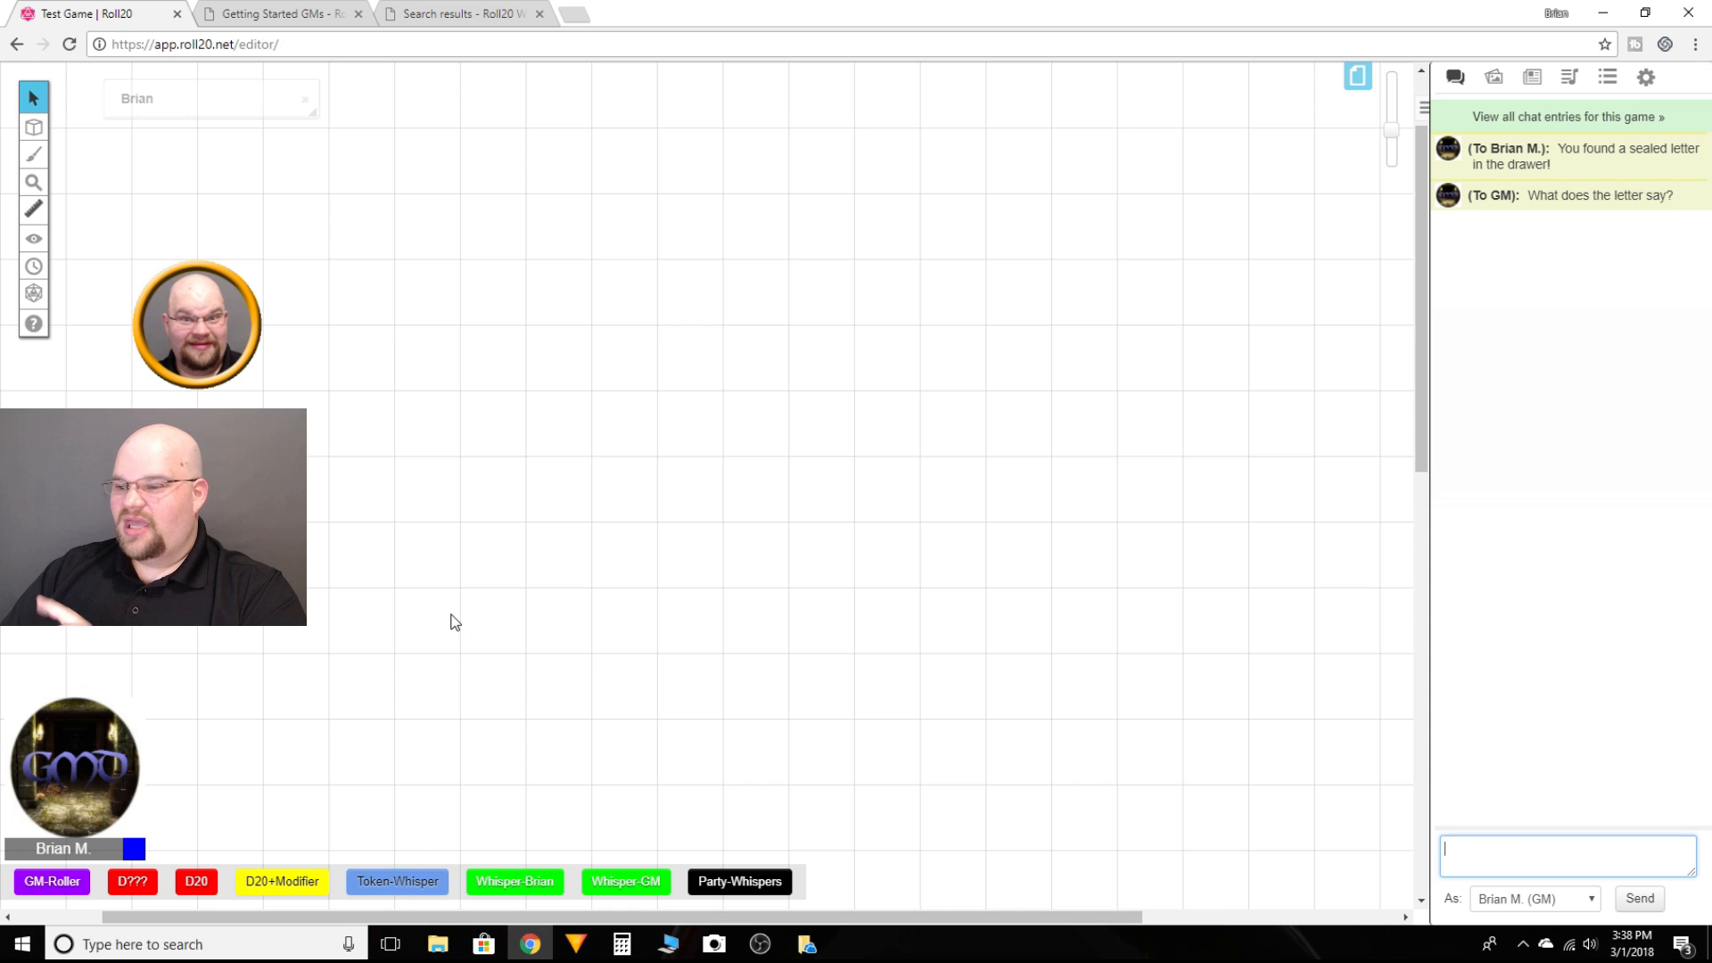
Step: Select the player token and run the Token-Whisper macro with the message "Hey you found secret treasure!"
click(206, 325)
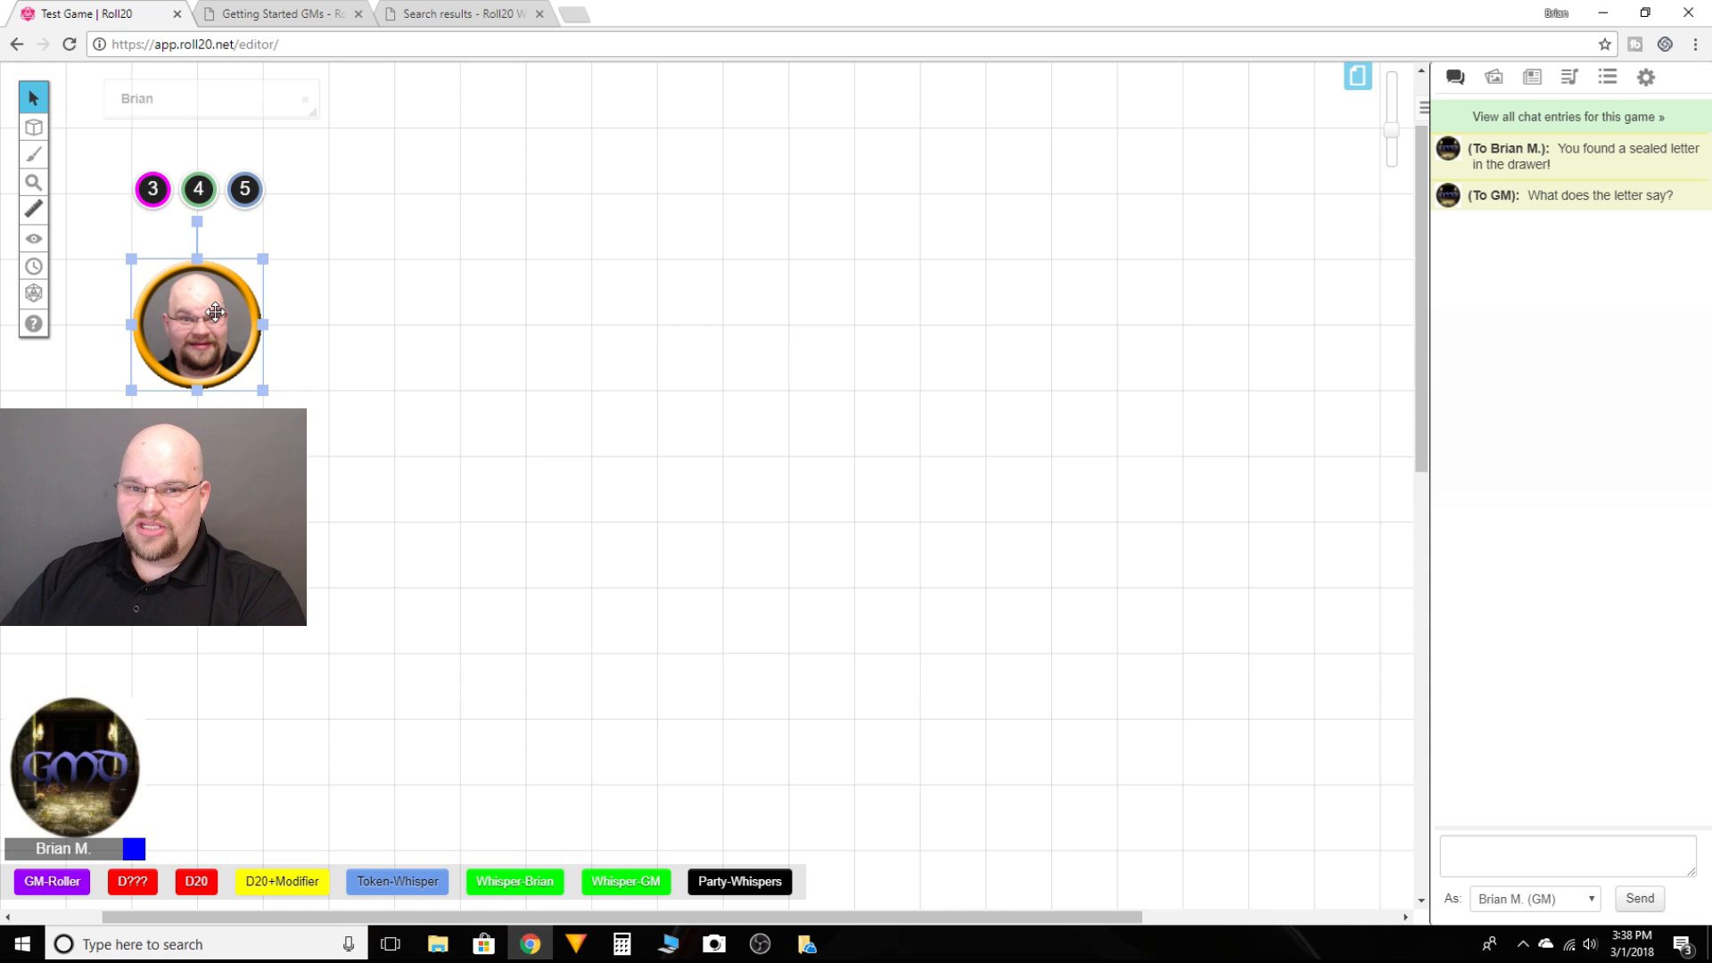
click(412, 890)
text(Hey you)
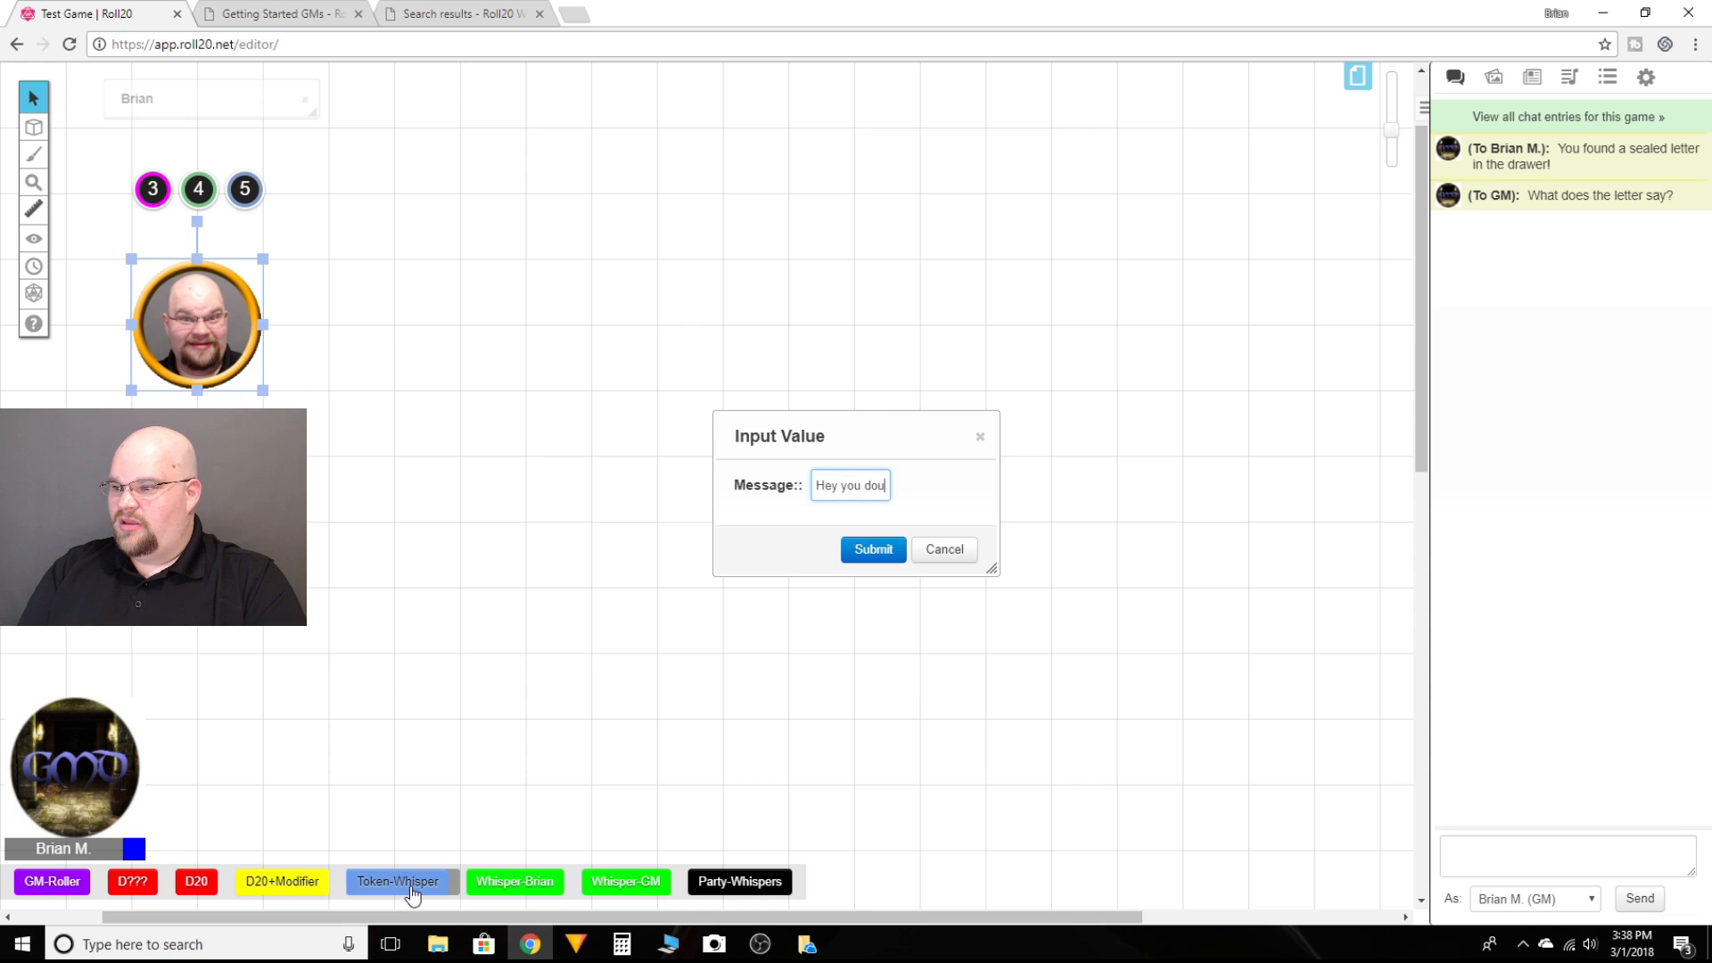
text( found)
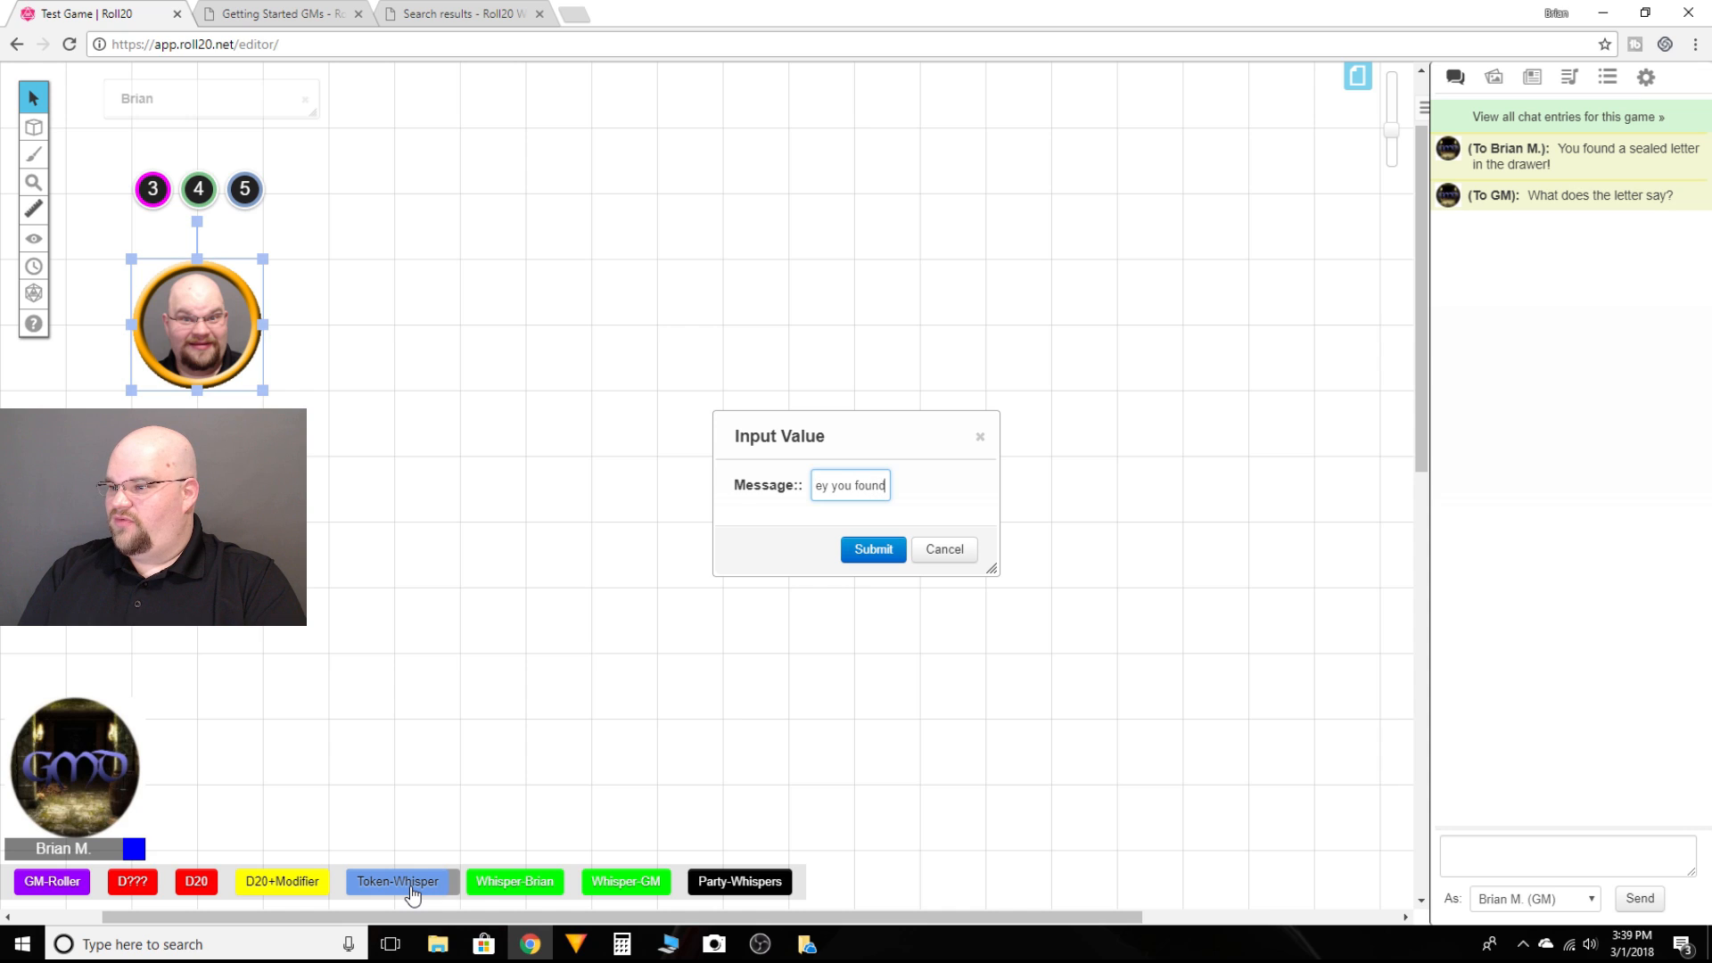
text( secret tre)
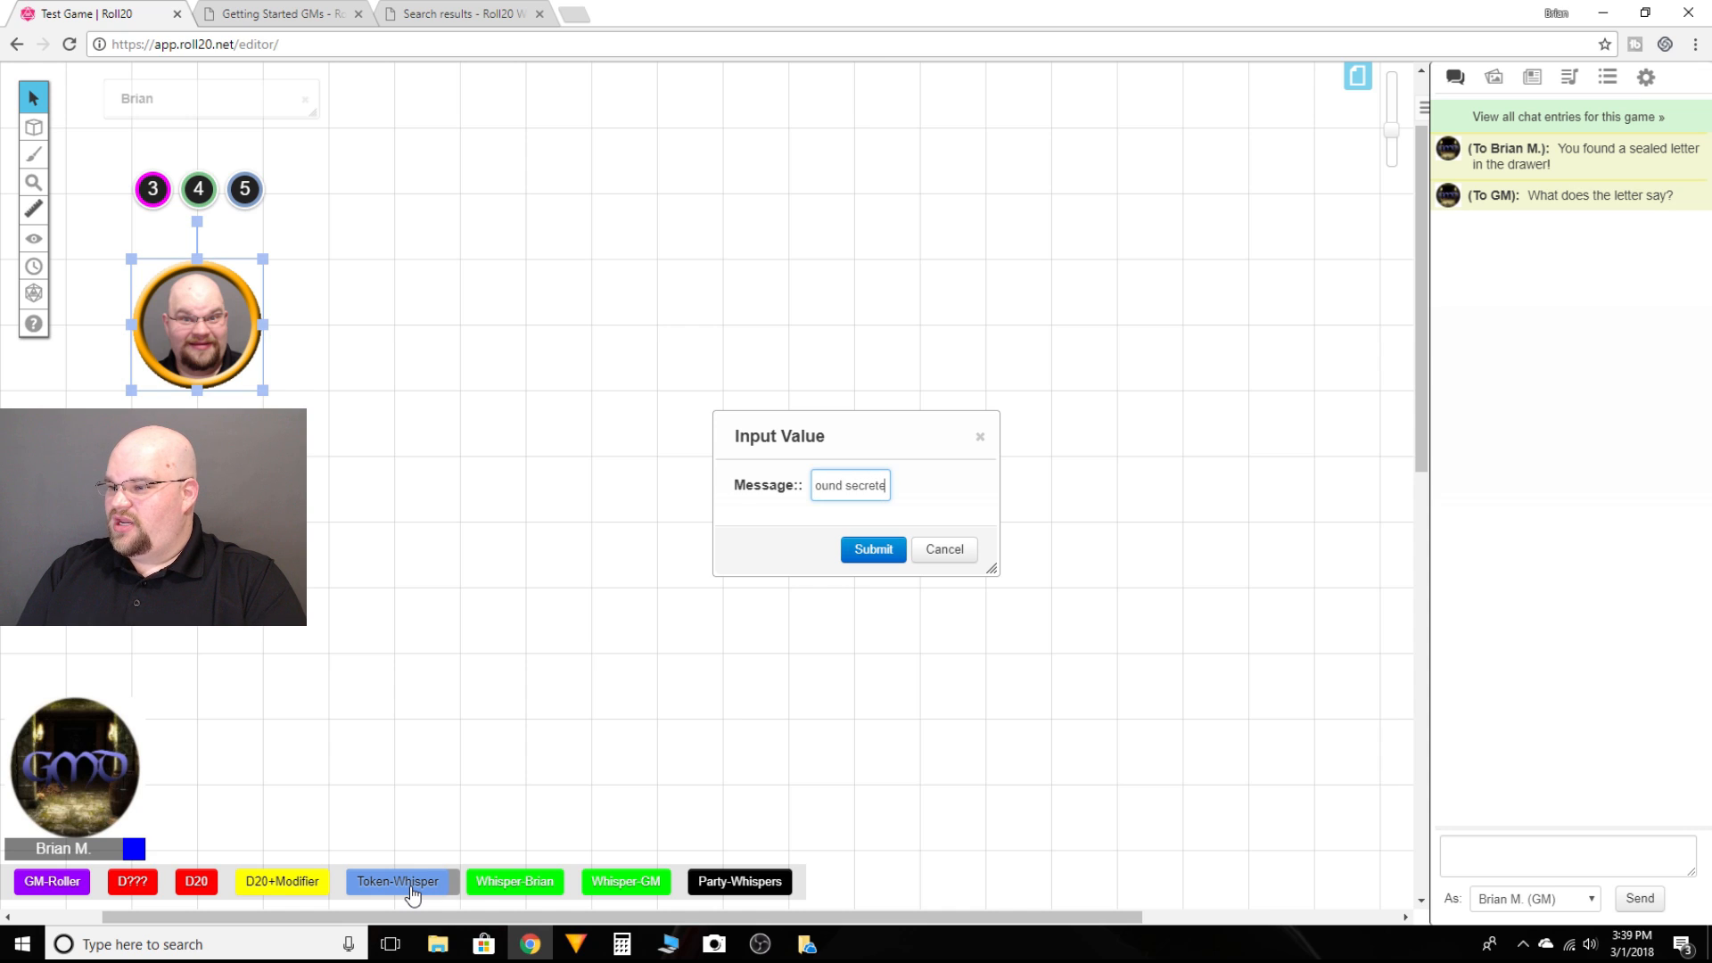
text(sure)
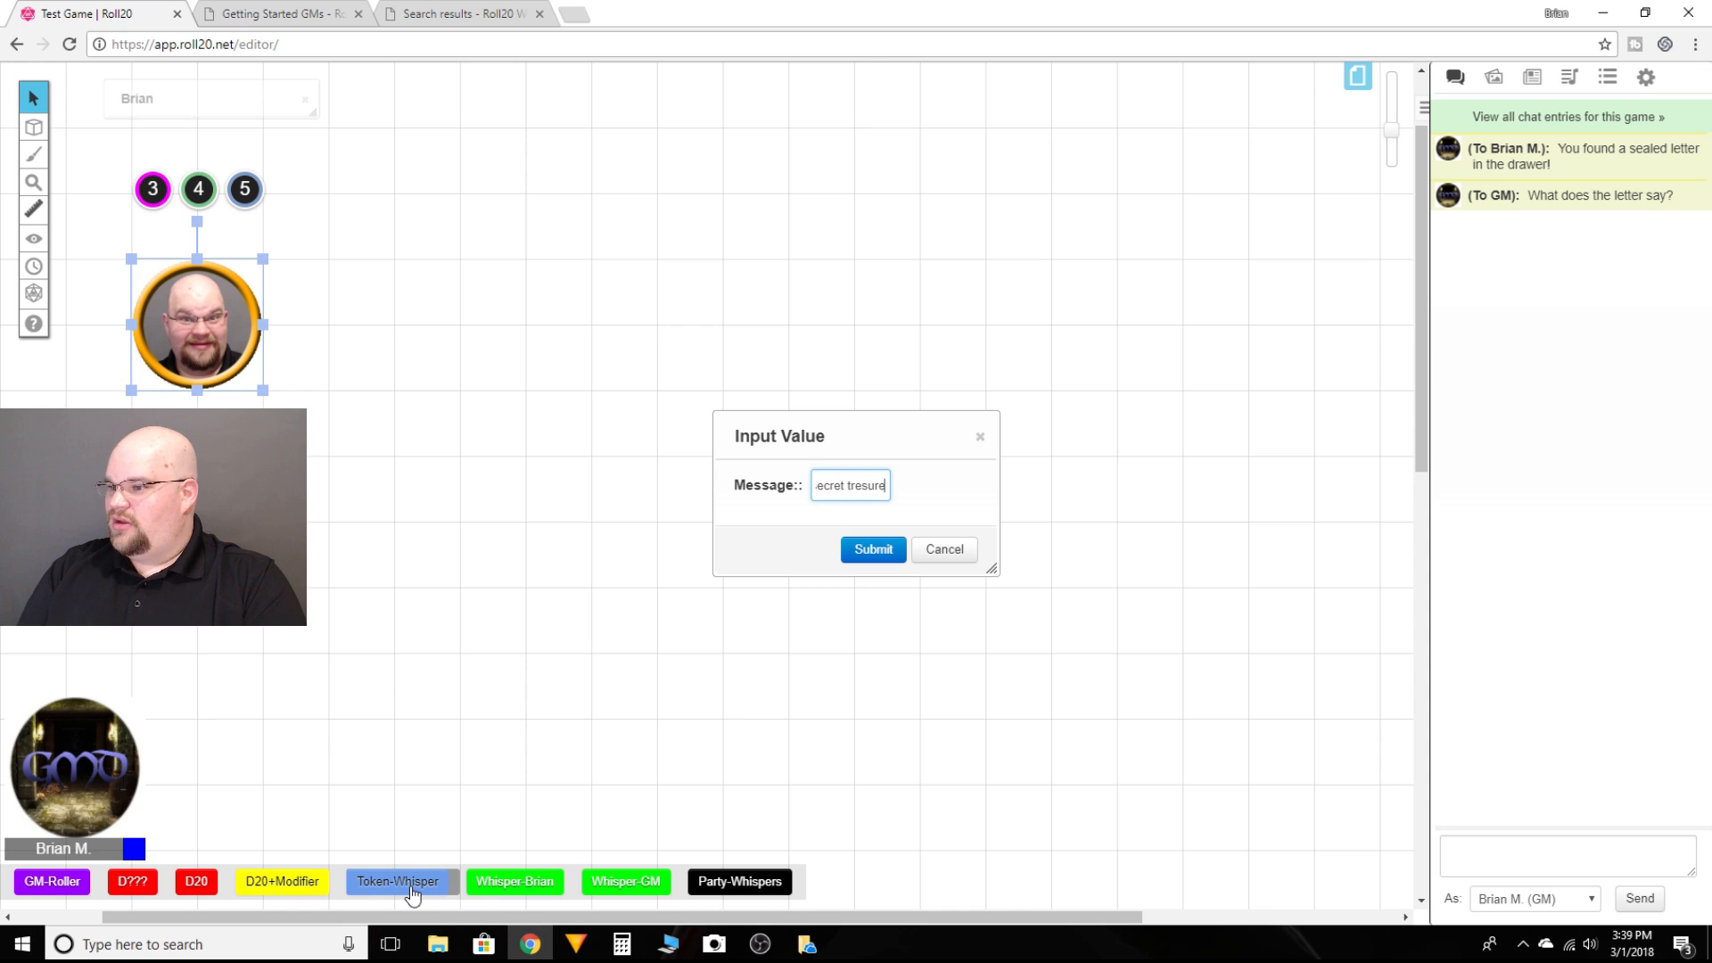
text(!)
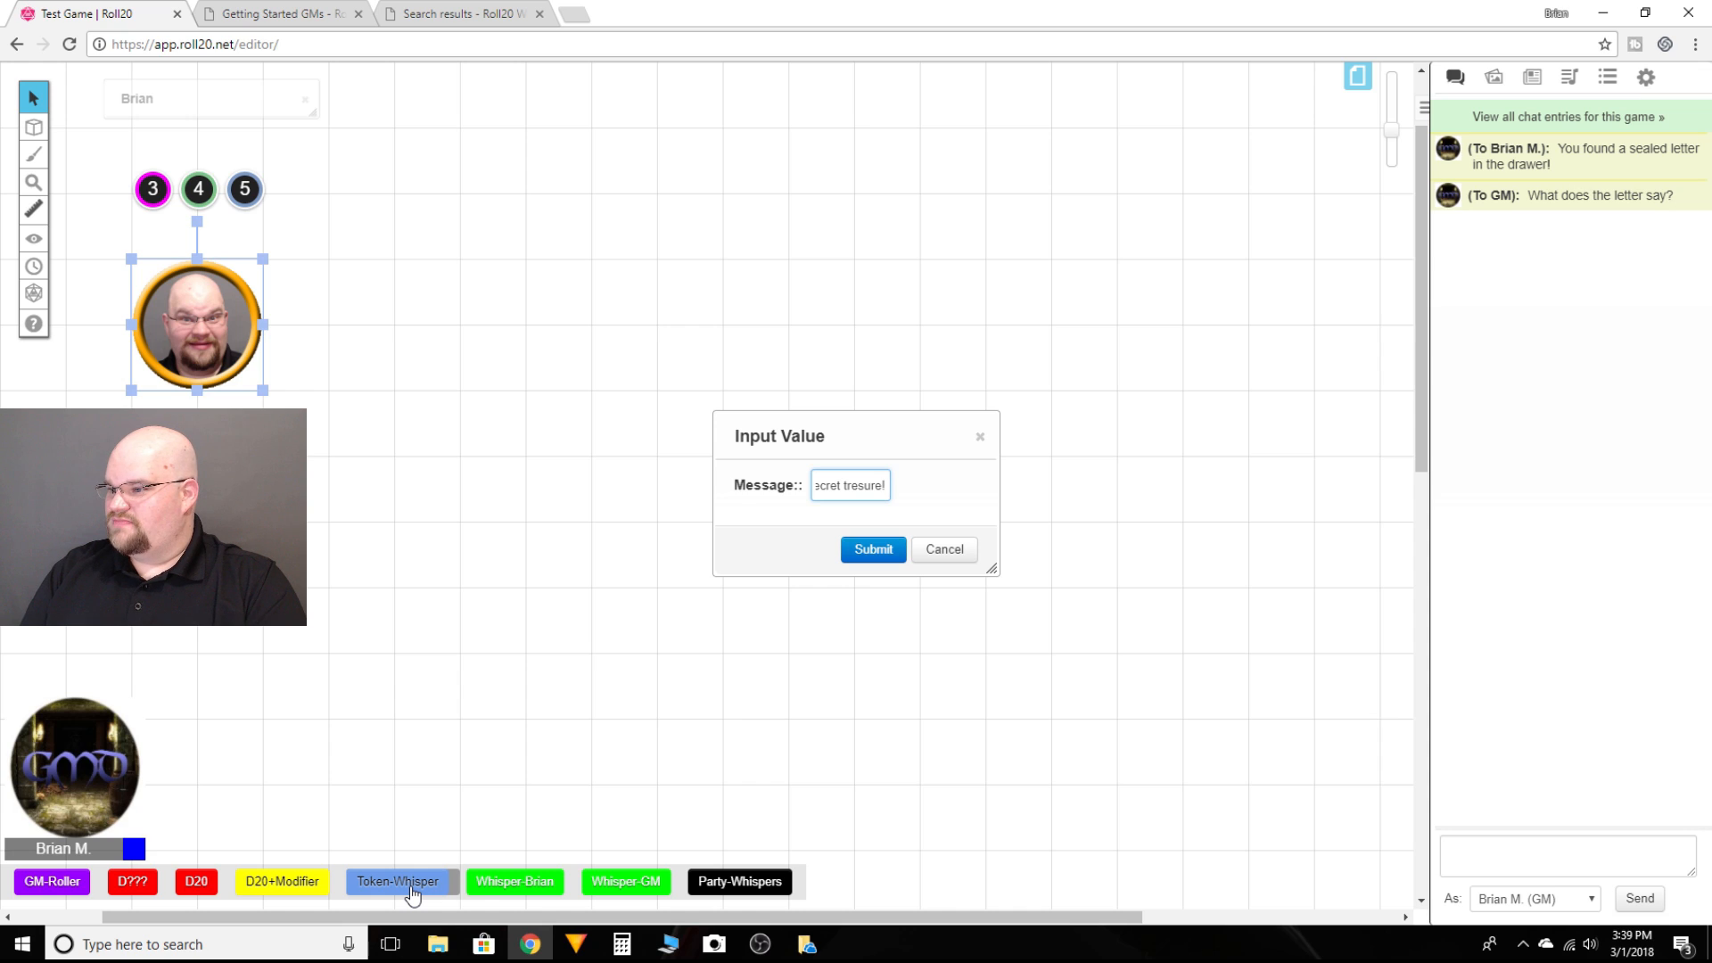
key(BackSpace)
key(BackSpace)
key(BackSpace)
key(BackSpace)
key(BackSpace)
key(BackSpace)
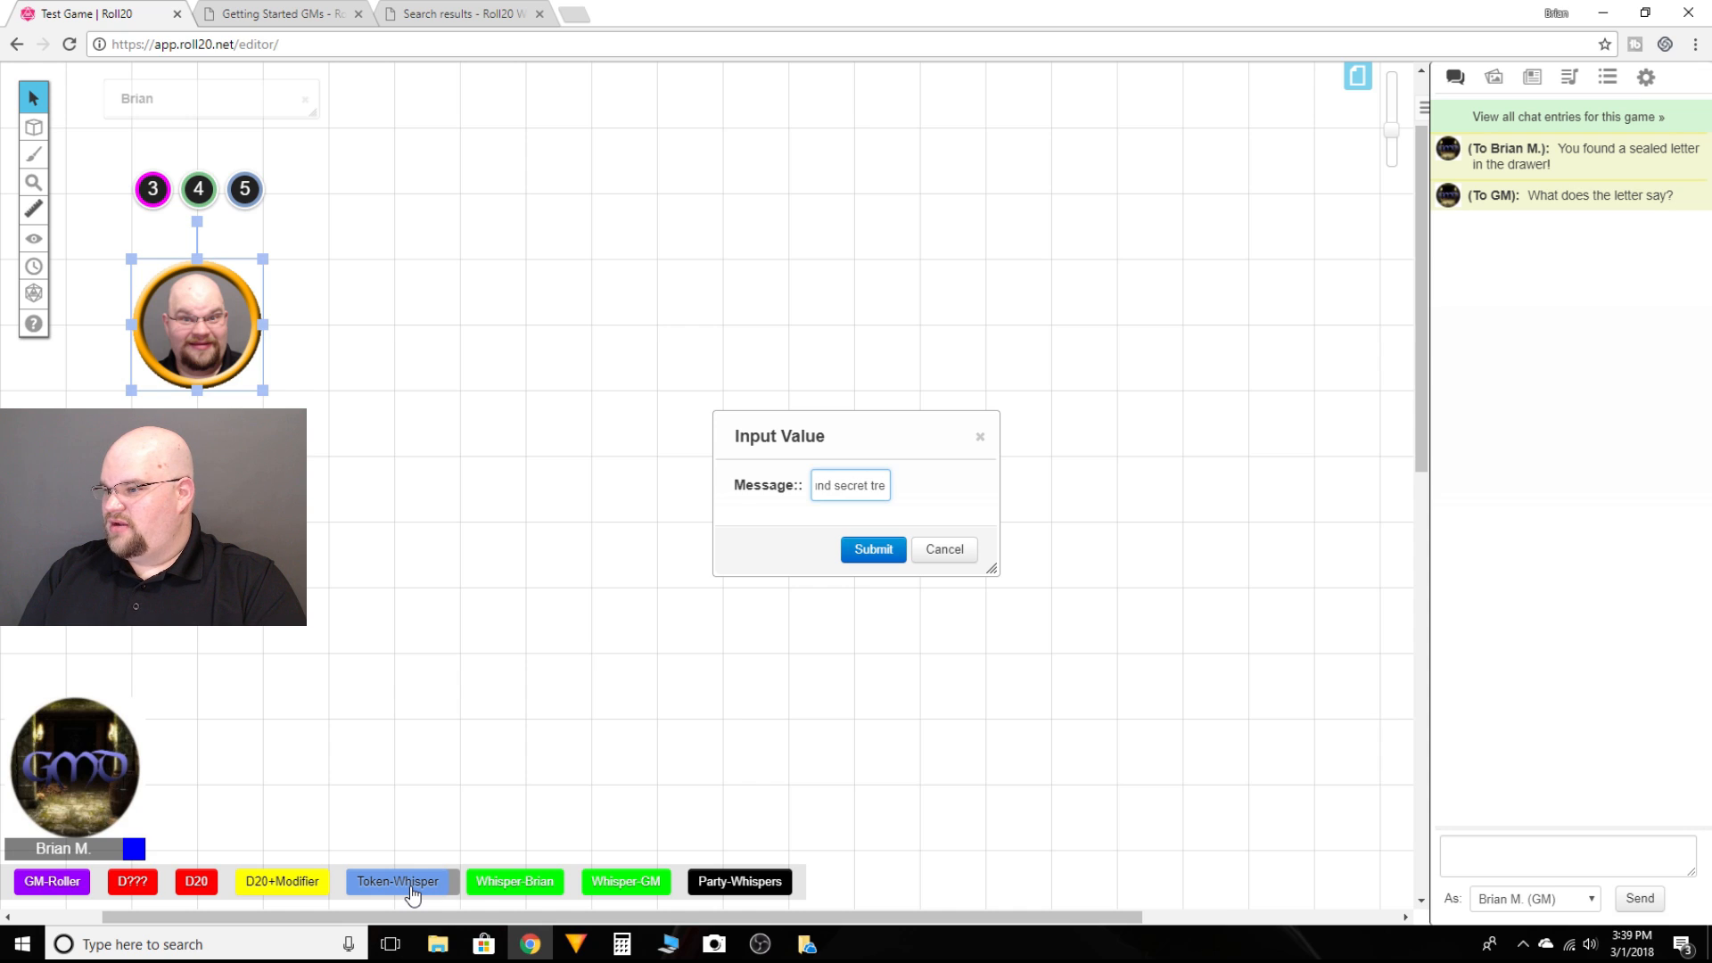
text(easu)
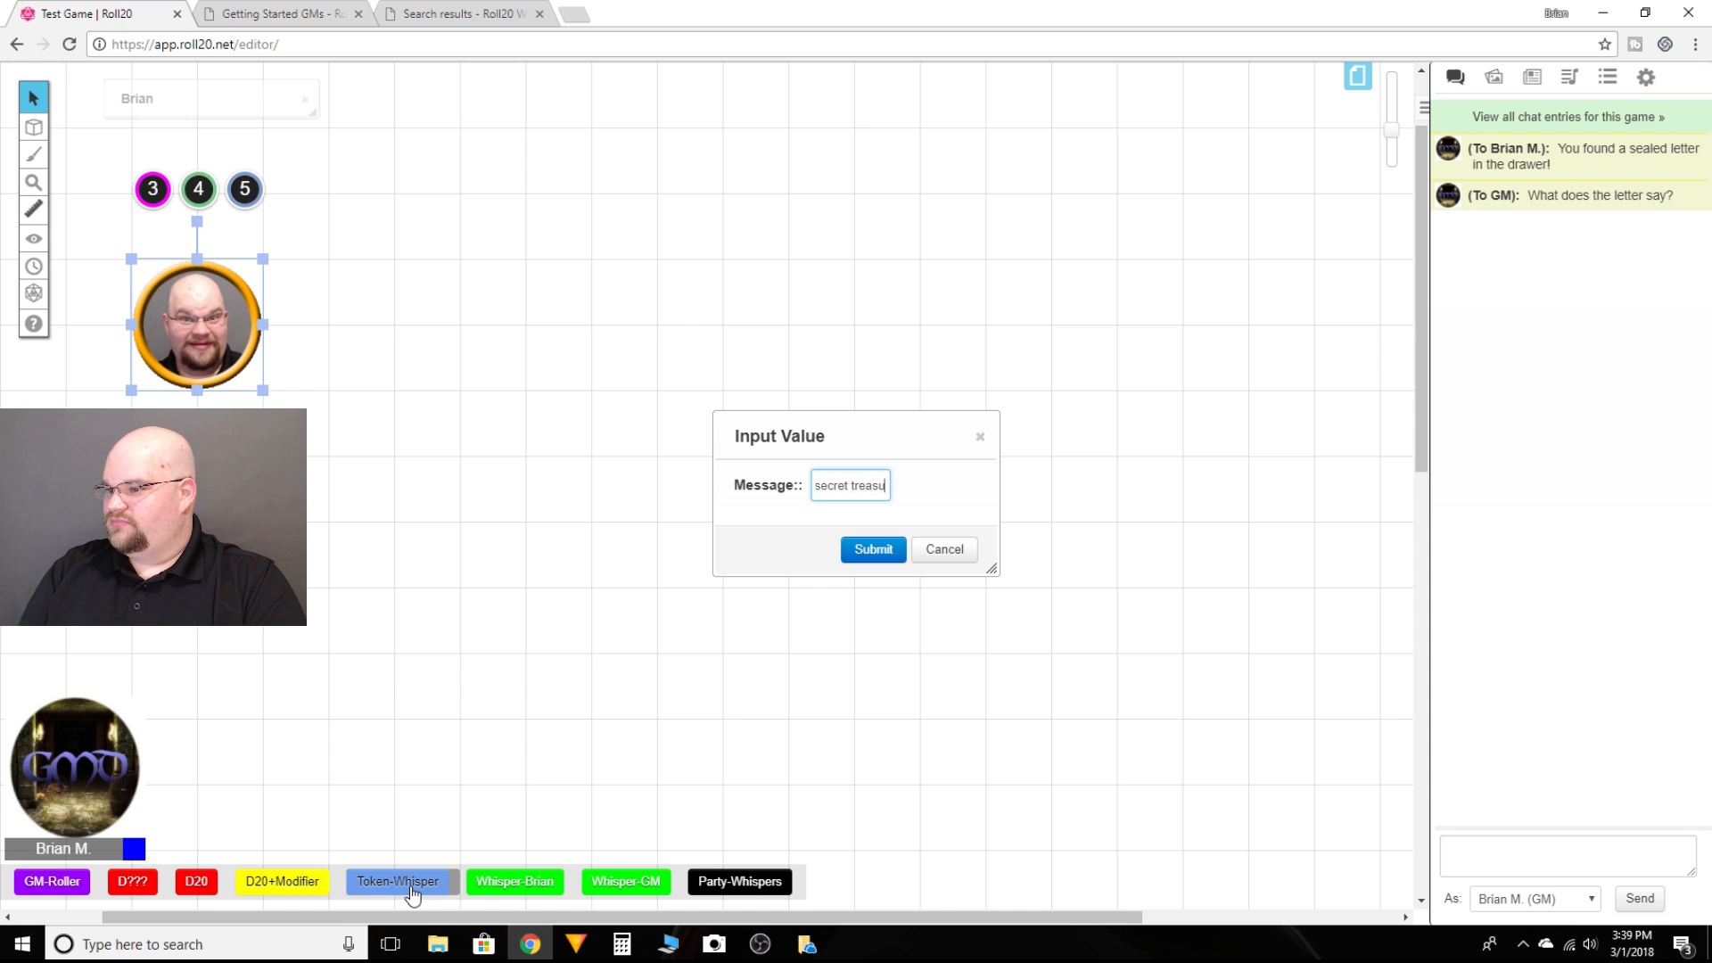
text(re!)
key(Return)
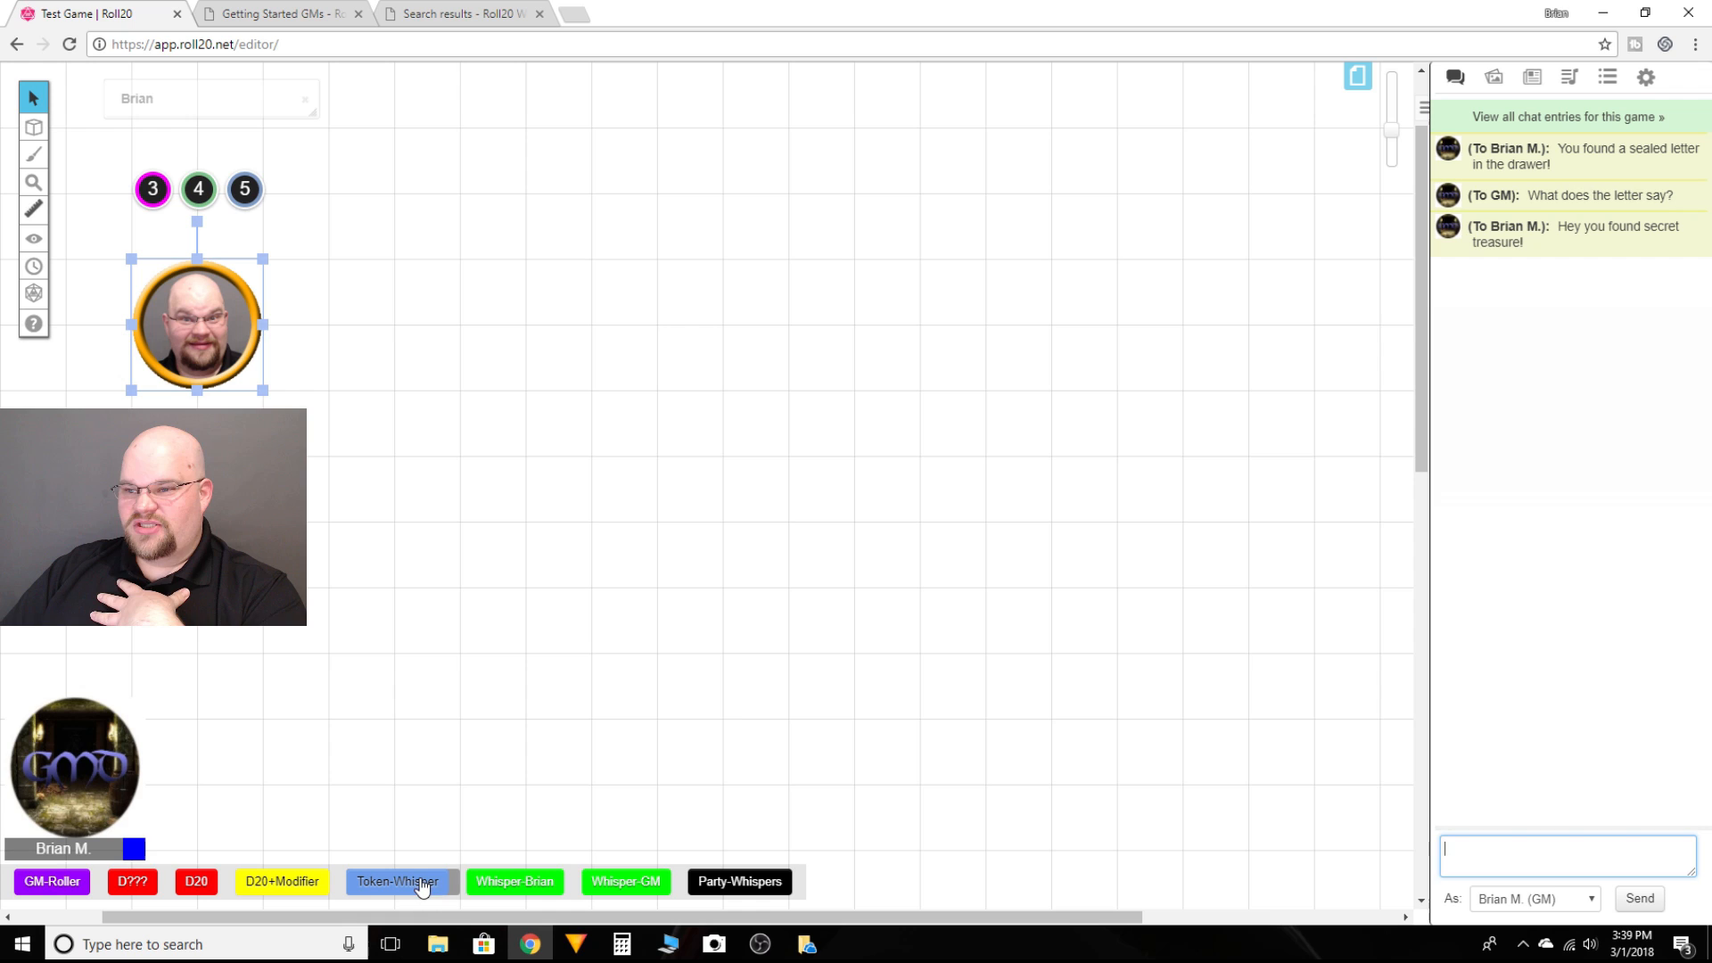
Step: Try the Token-Whisper macro with no token selected, then with the token selected, cancelling its message prompt
click(611, 381)
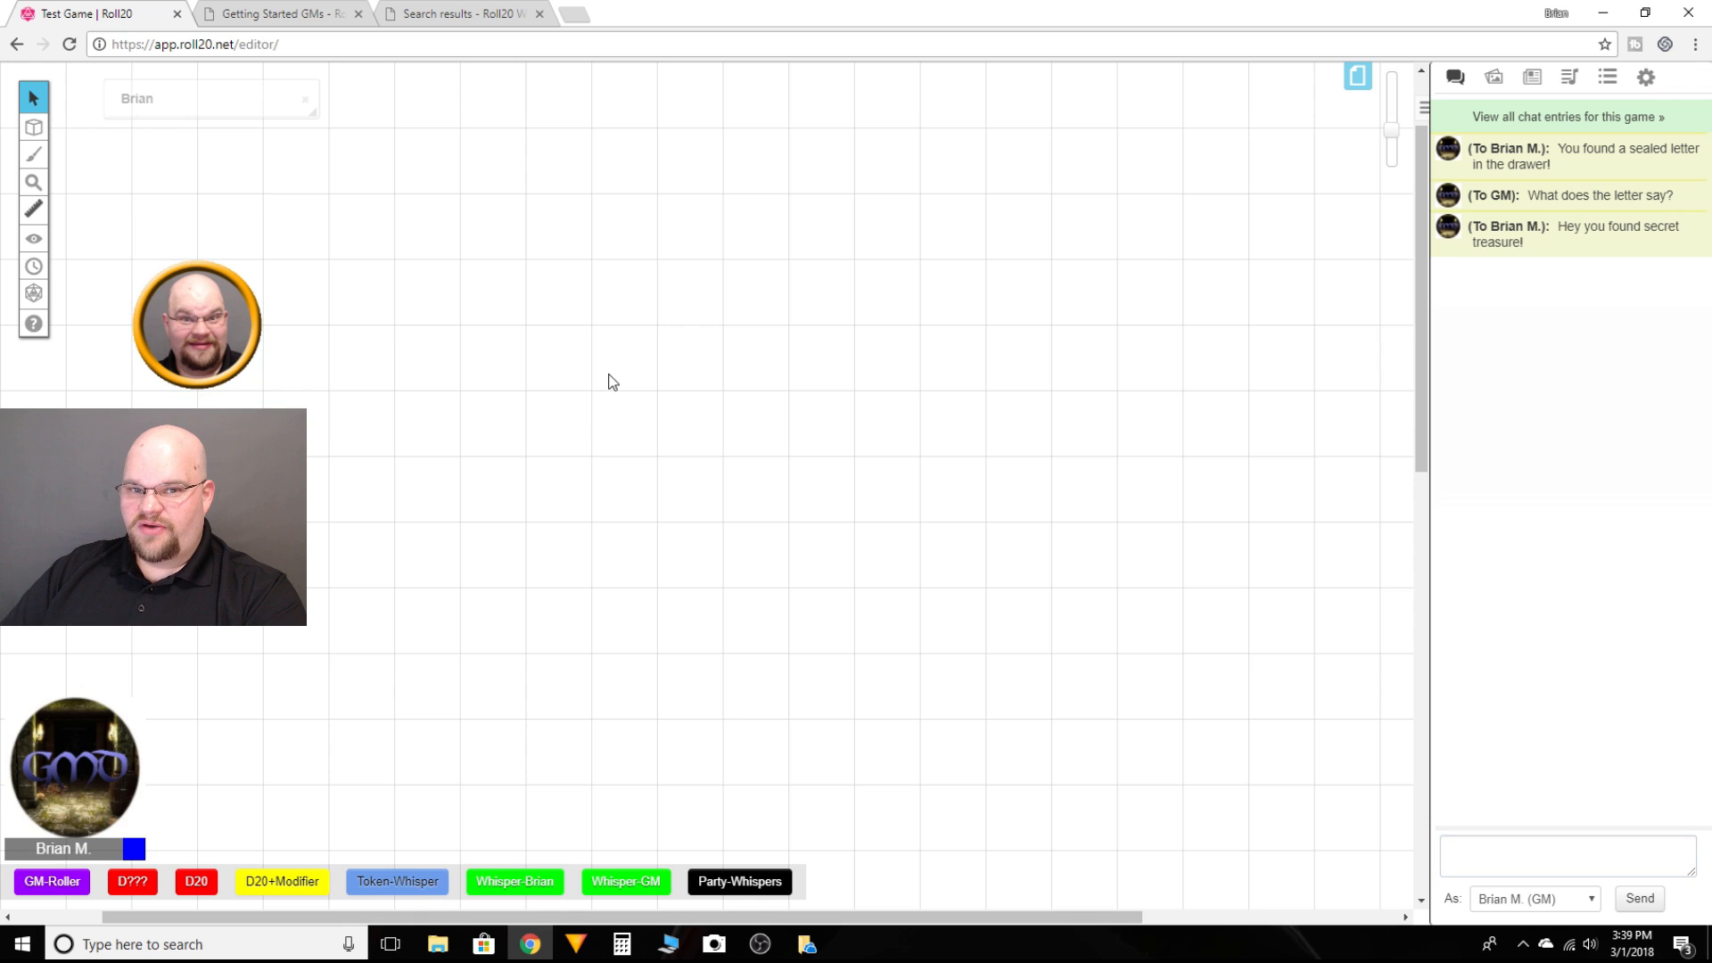
click(410, 882)
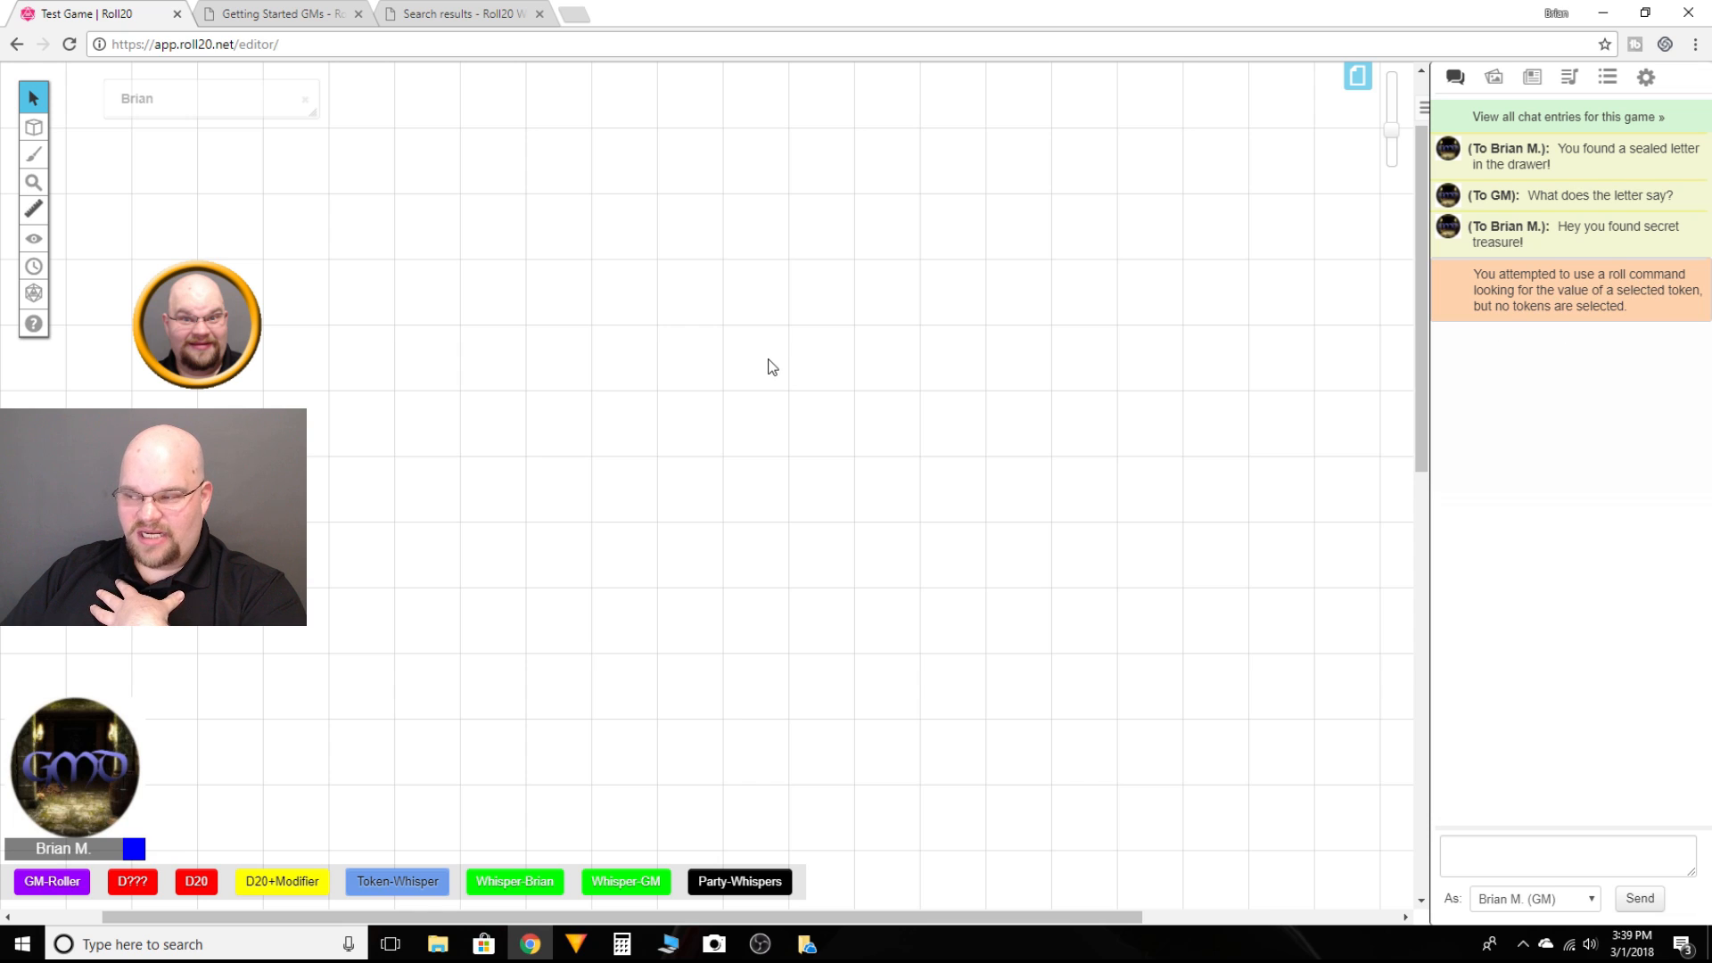
click(250, 365)
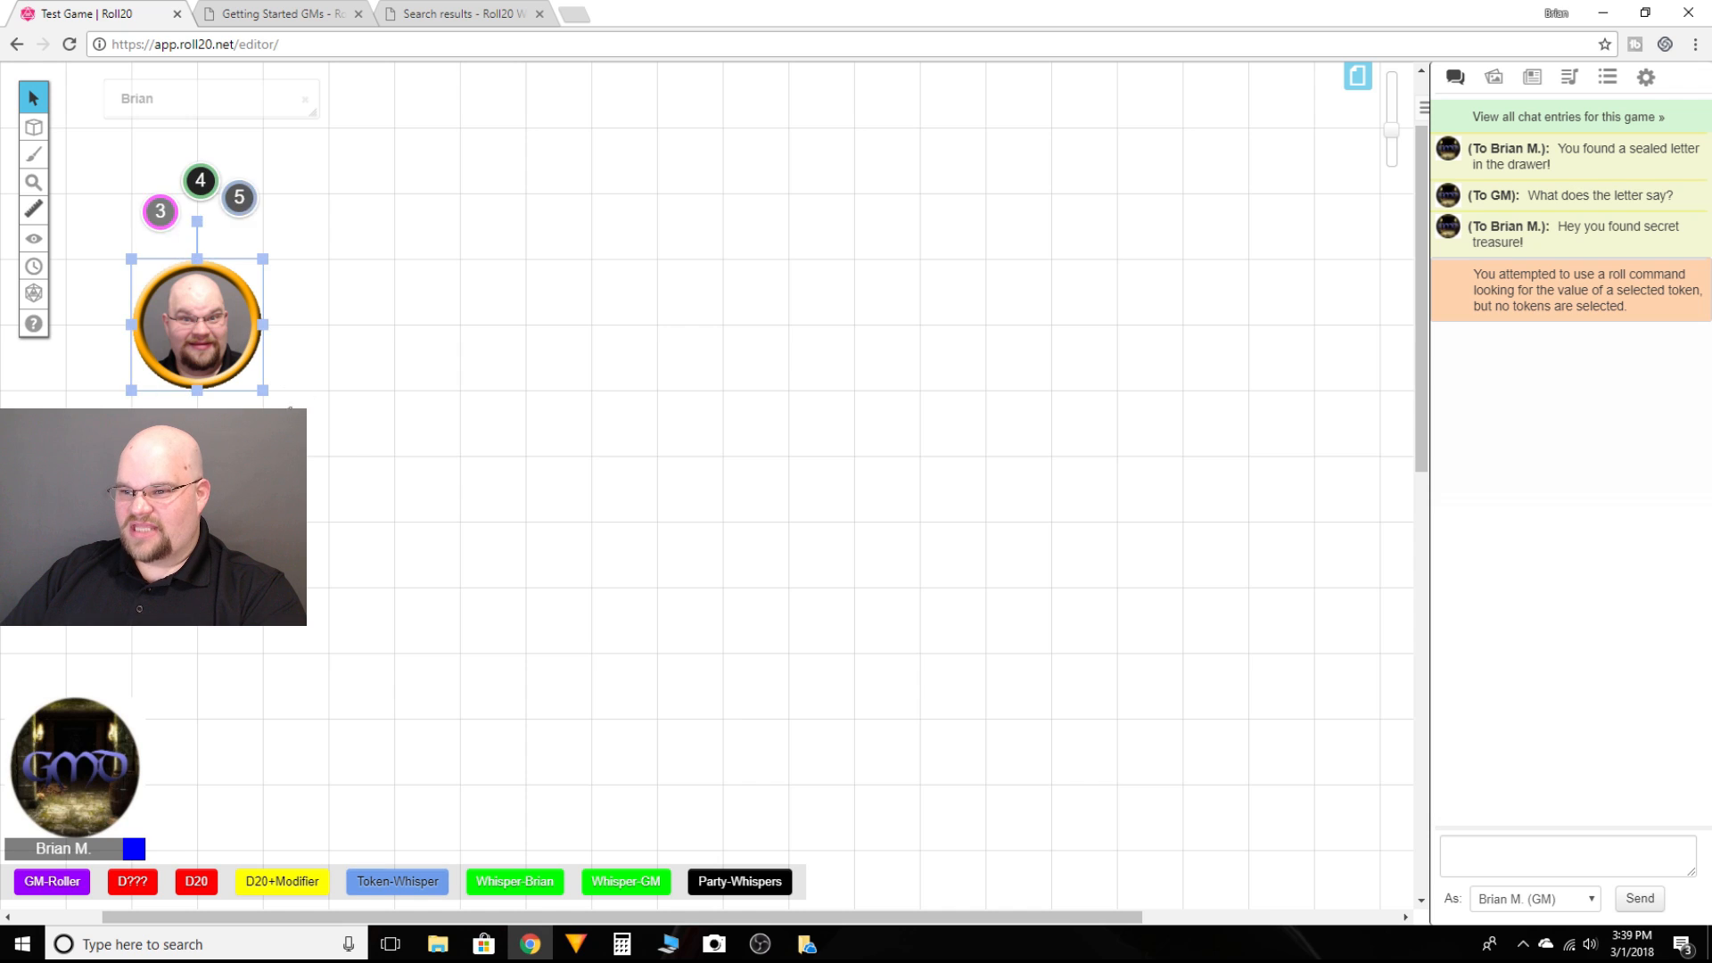
click(397, 881)
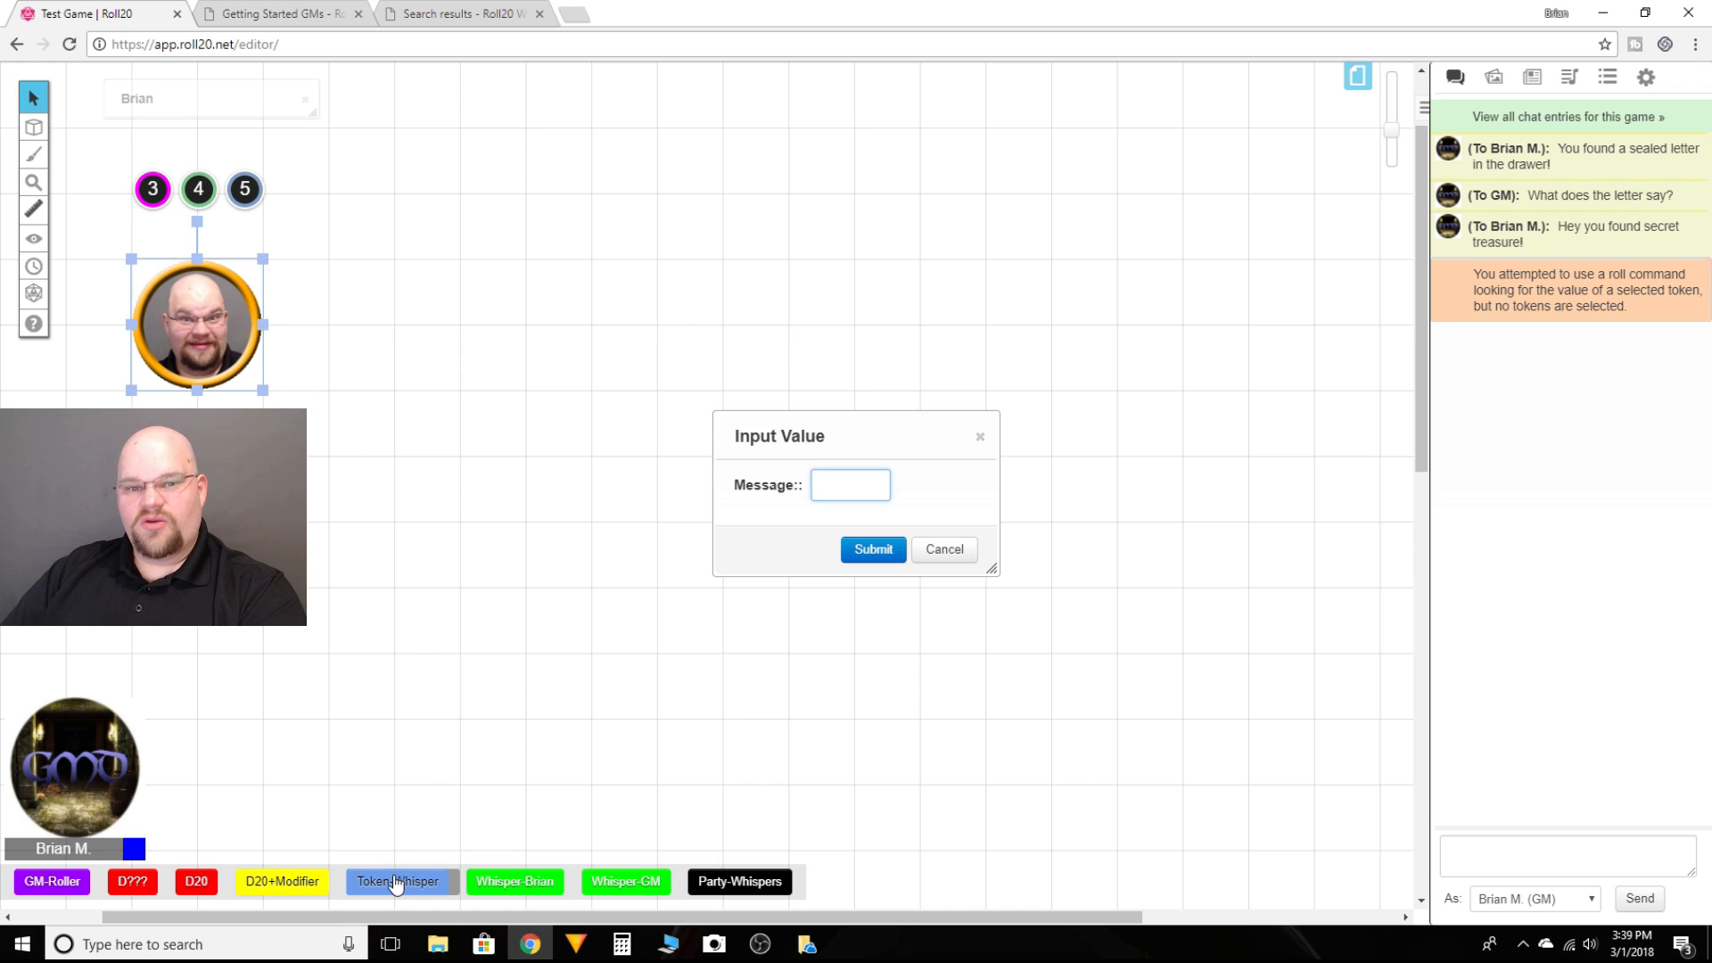
click(943, 551)
click(617, 551)
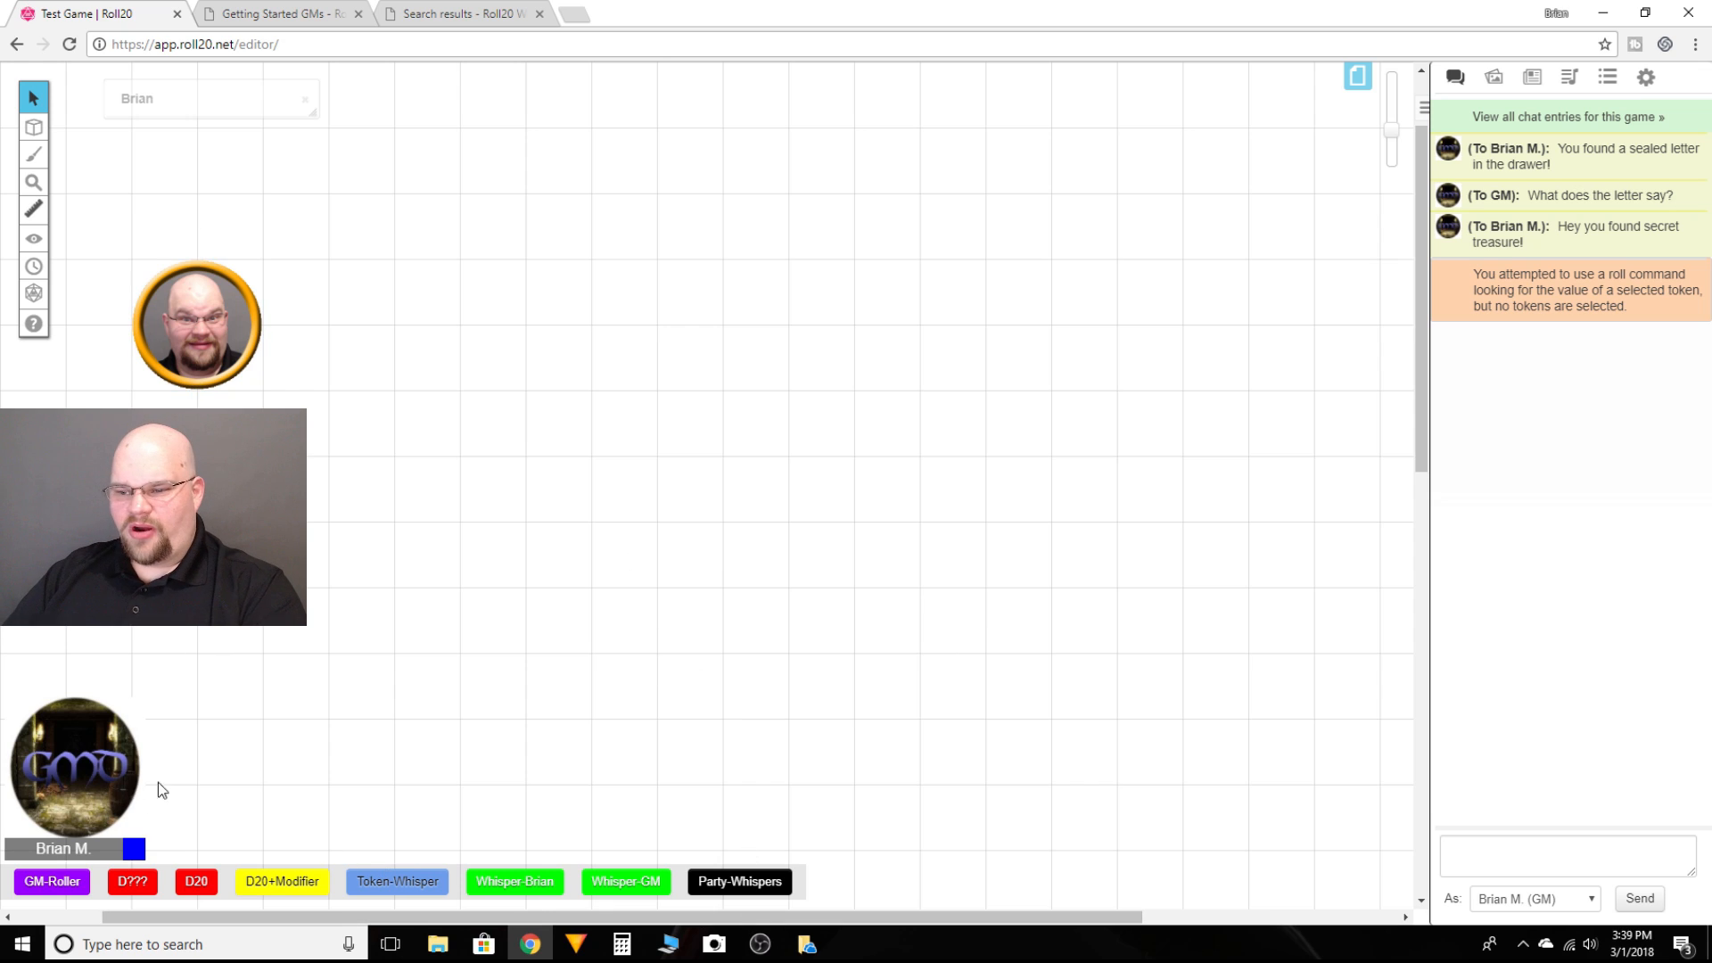
Step: Run the Party-Whispers macro, pick the first player as recipient, and send "Hello you found 20 GP!"
click(754, 883)
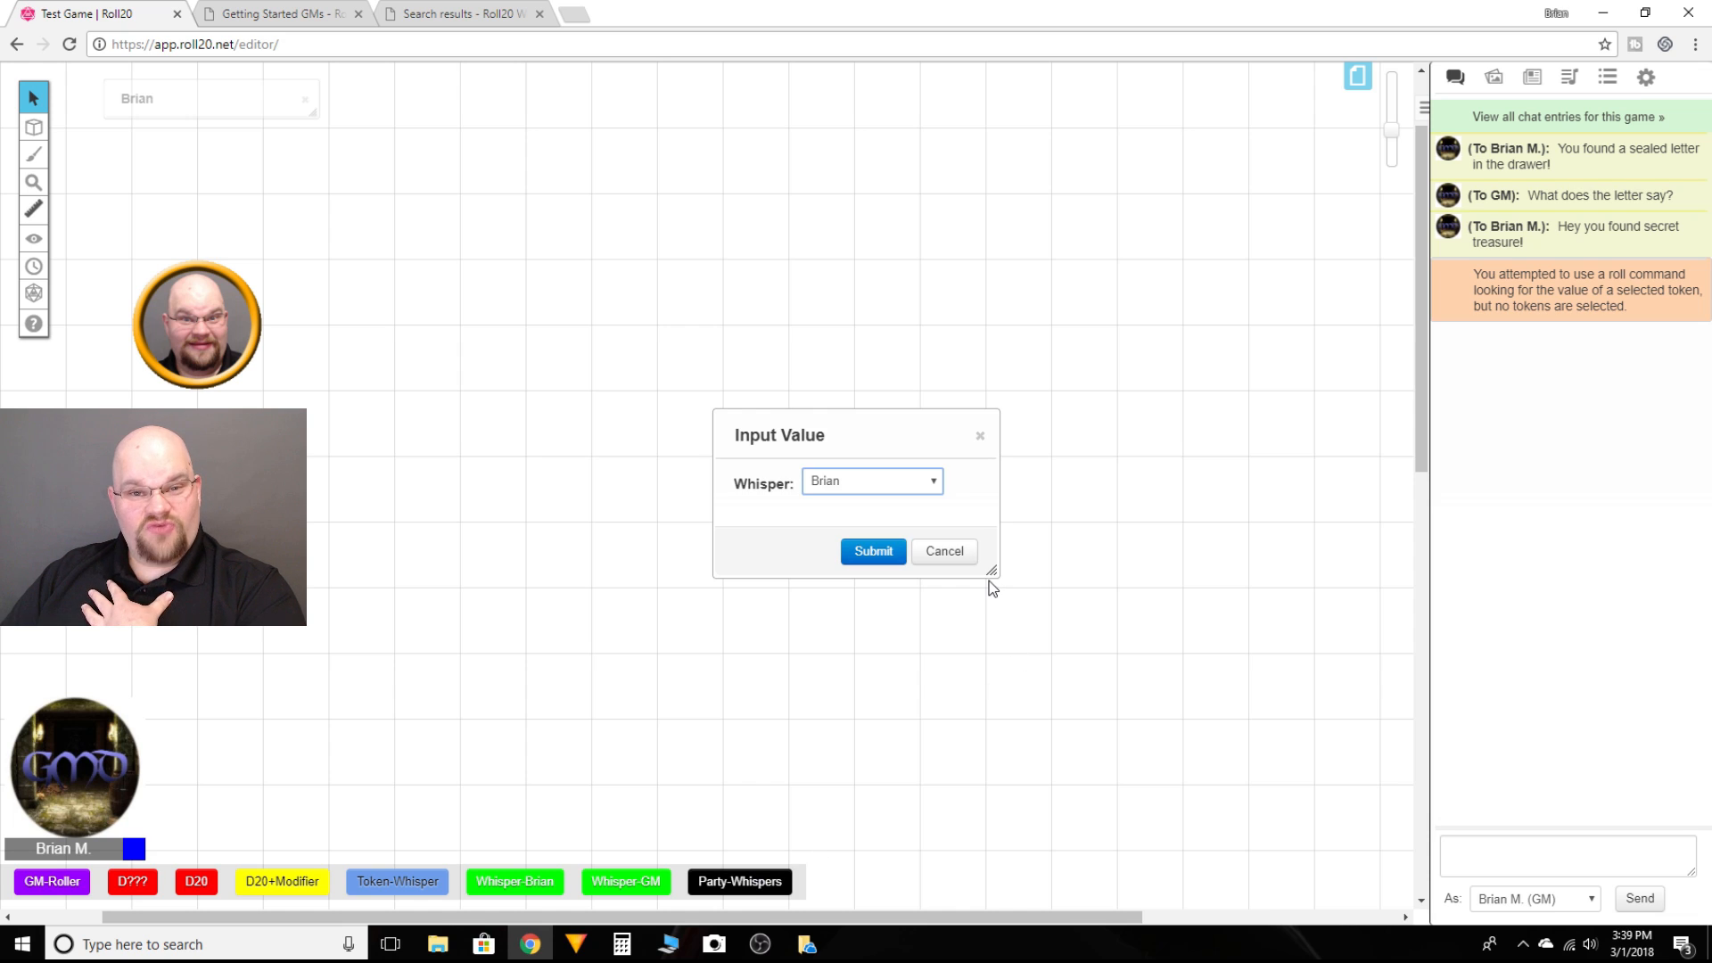
click(937, 487)
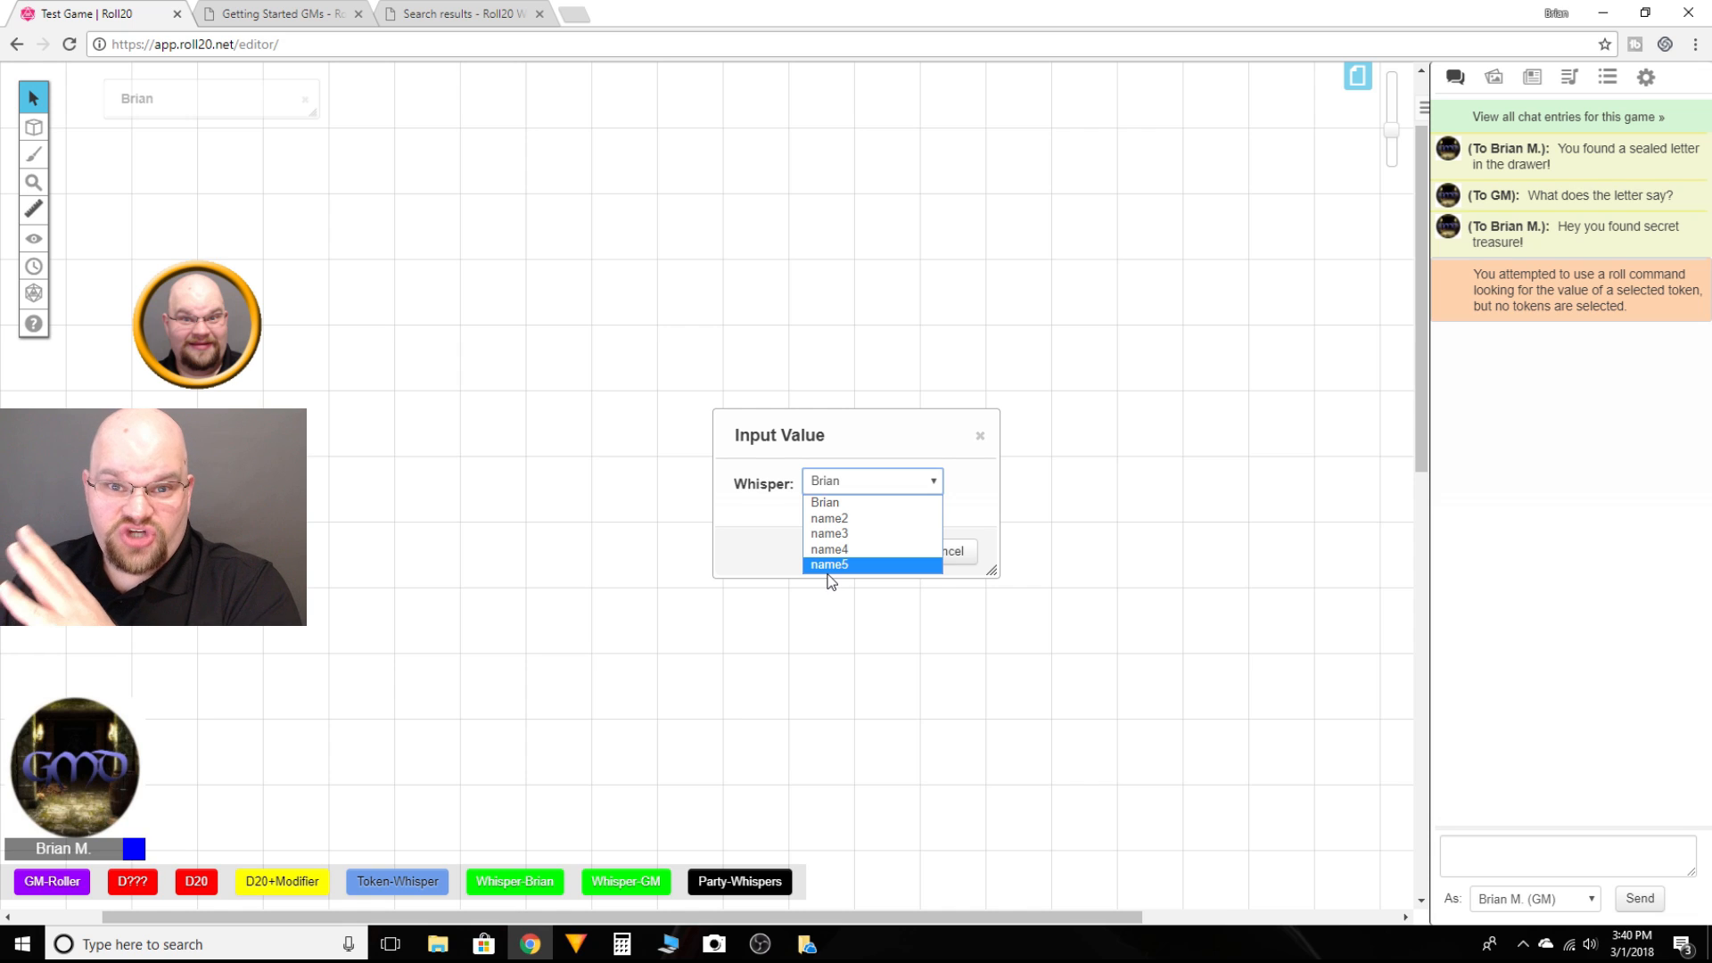
click(835, 502)
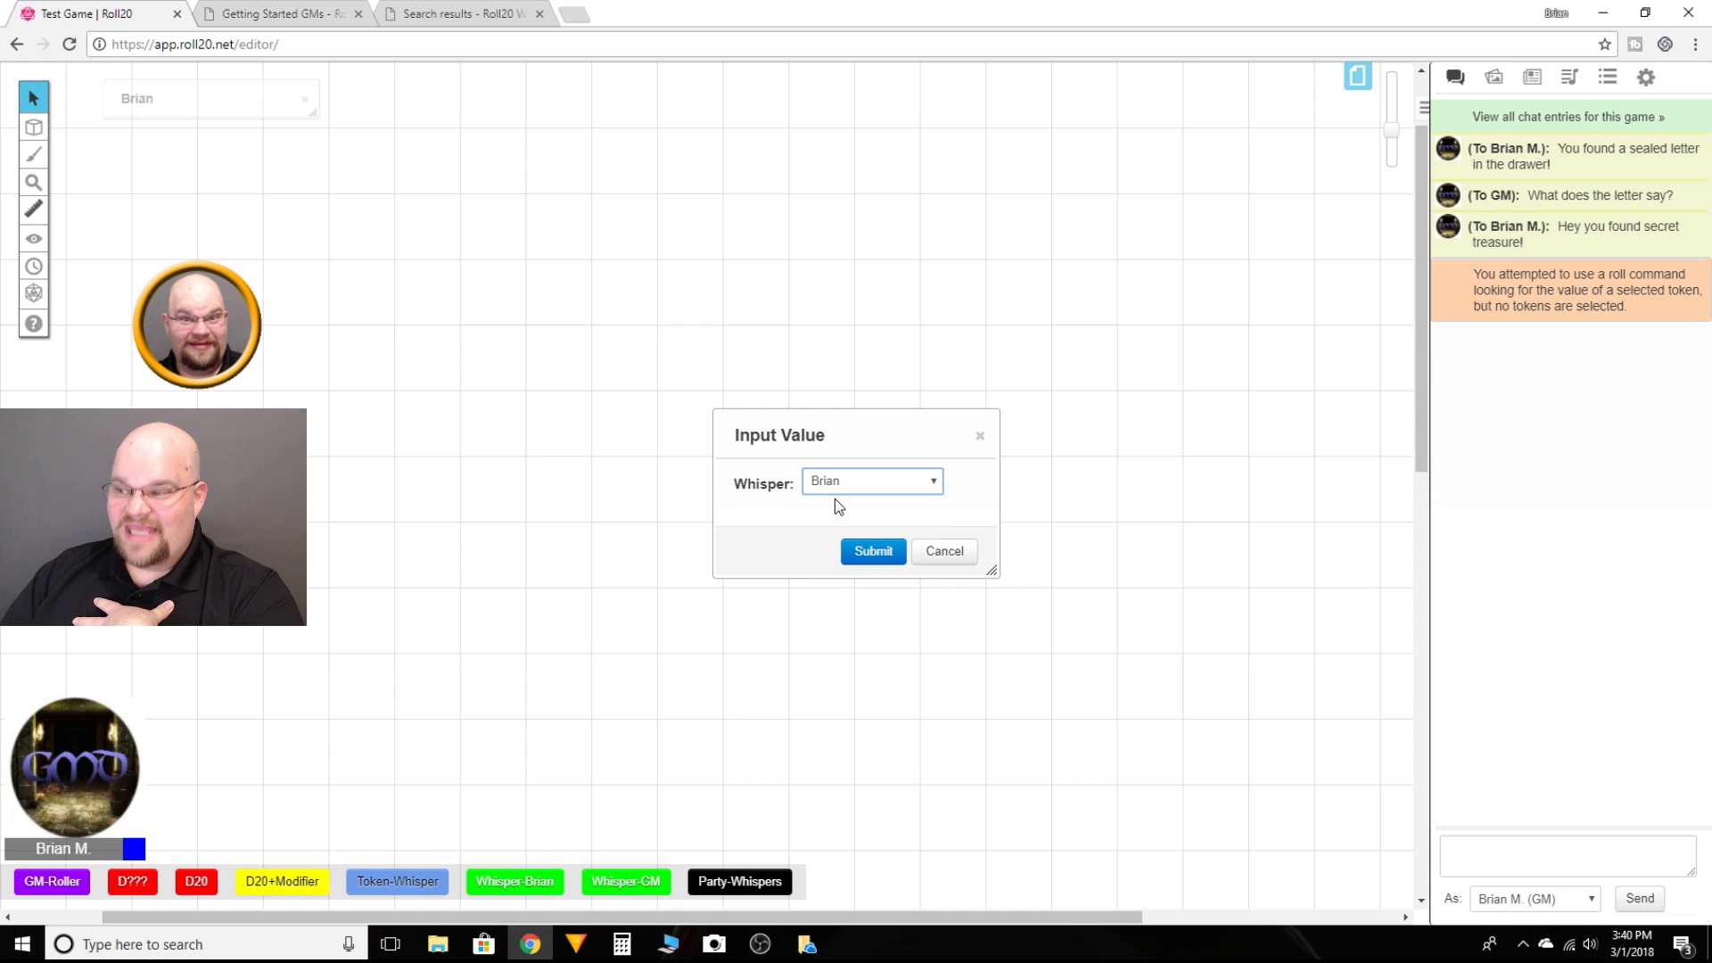
click(870, 553)
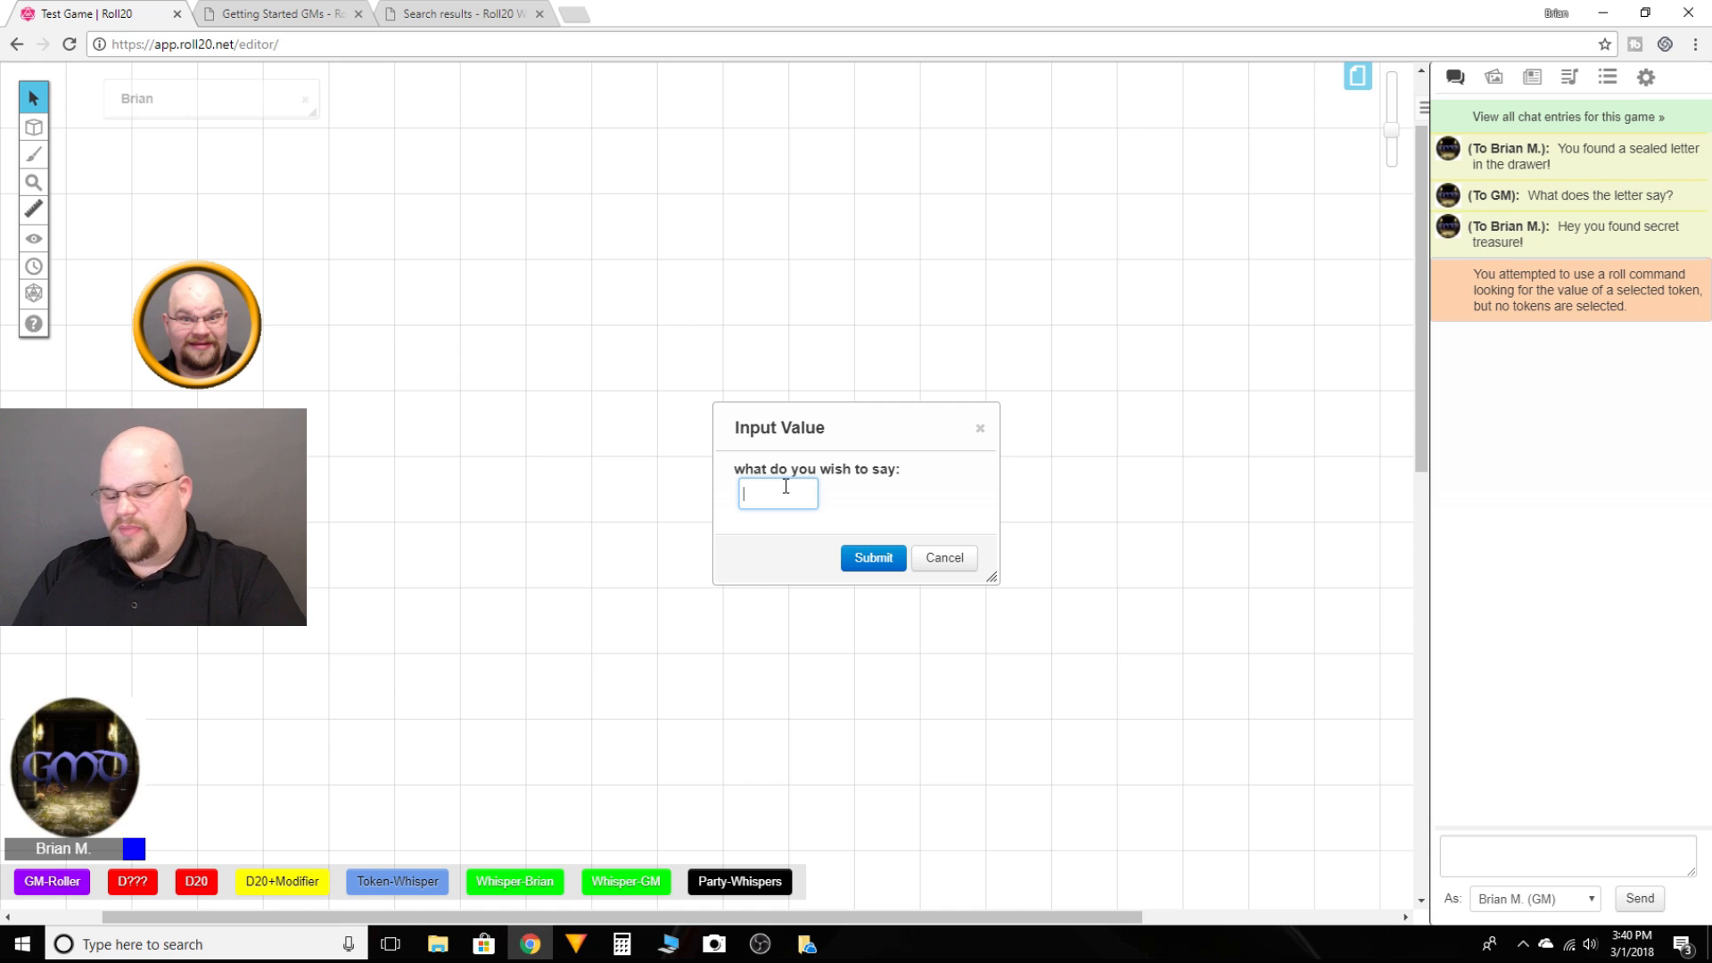
text(Hello)
text( you found)
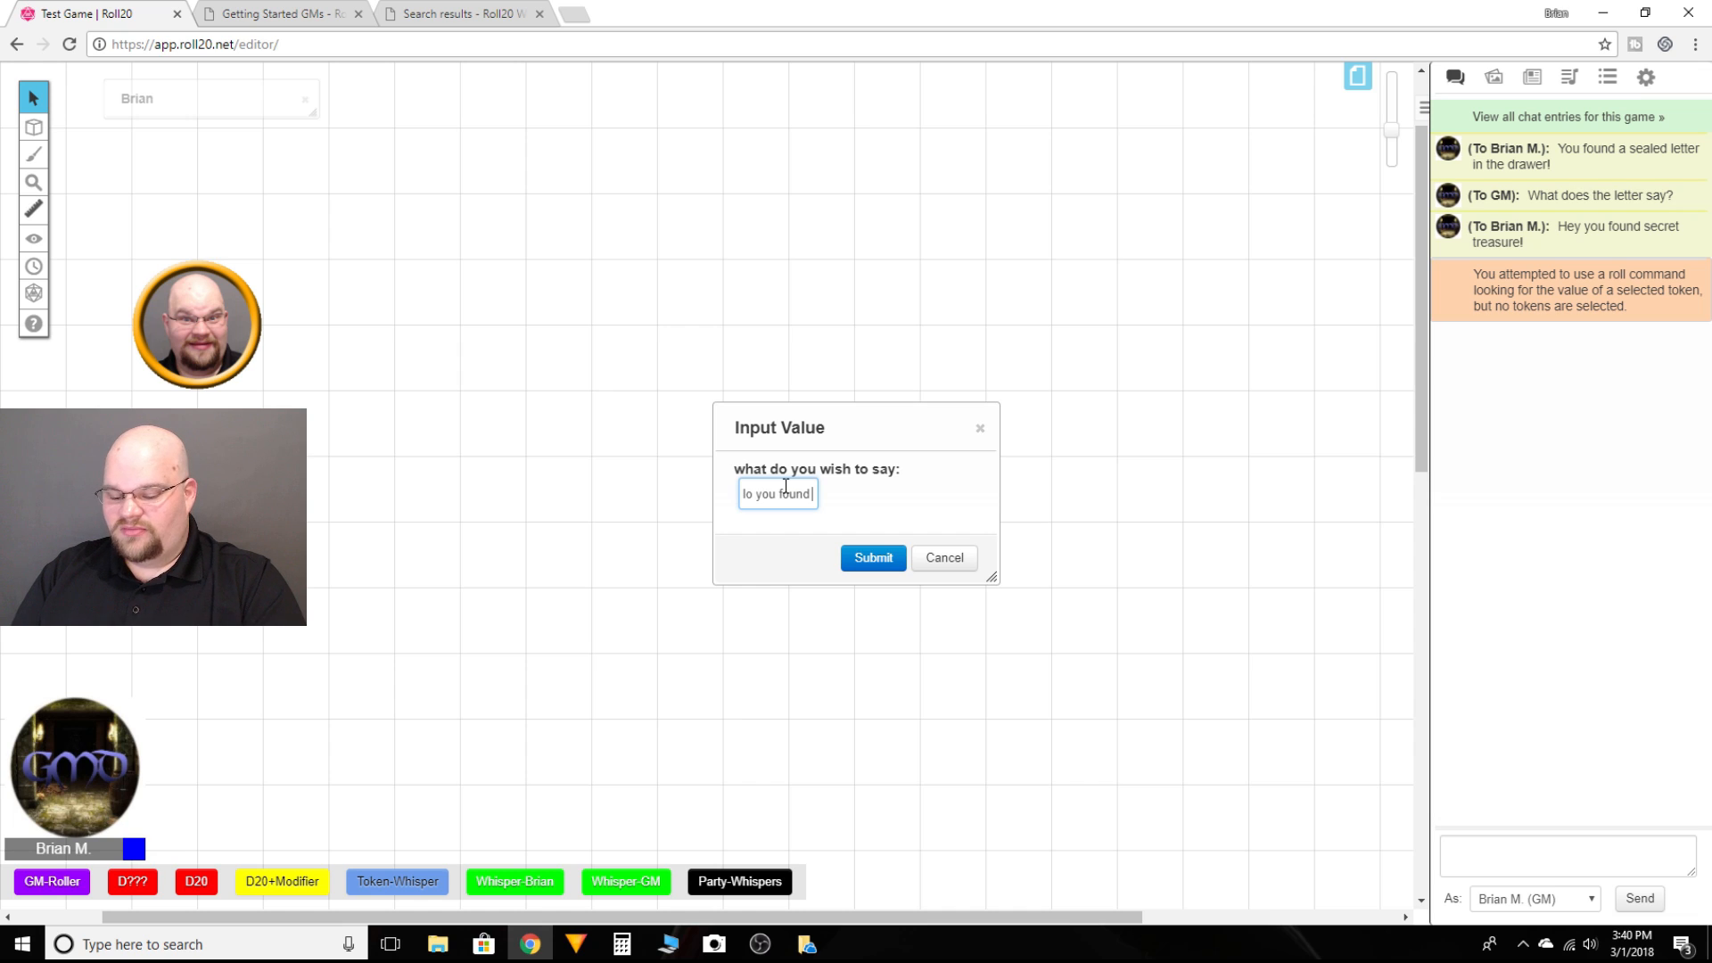
text( 20)
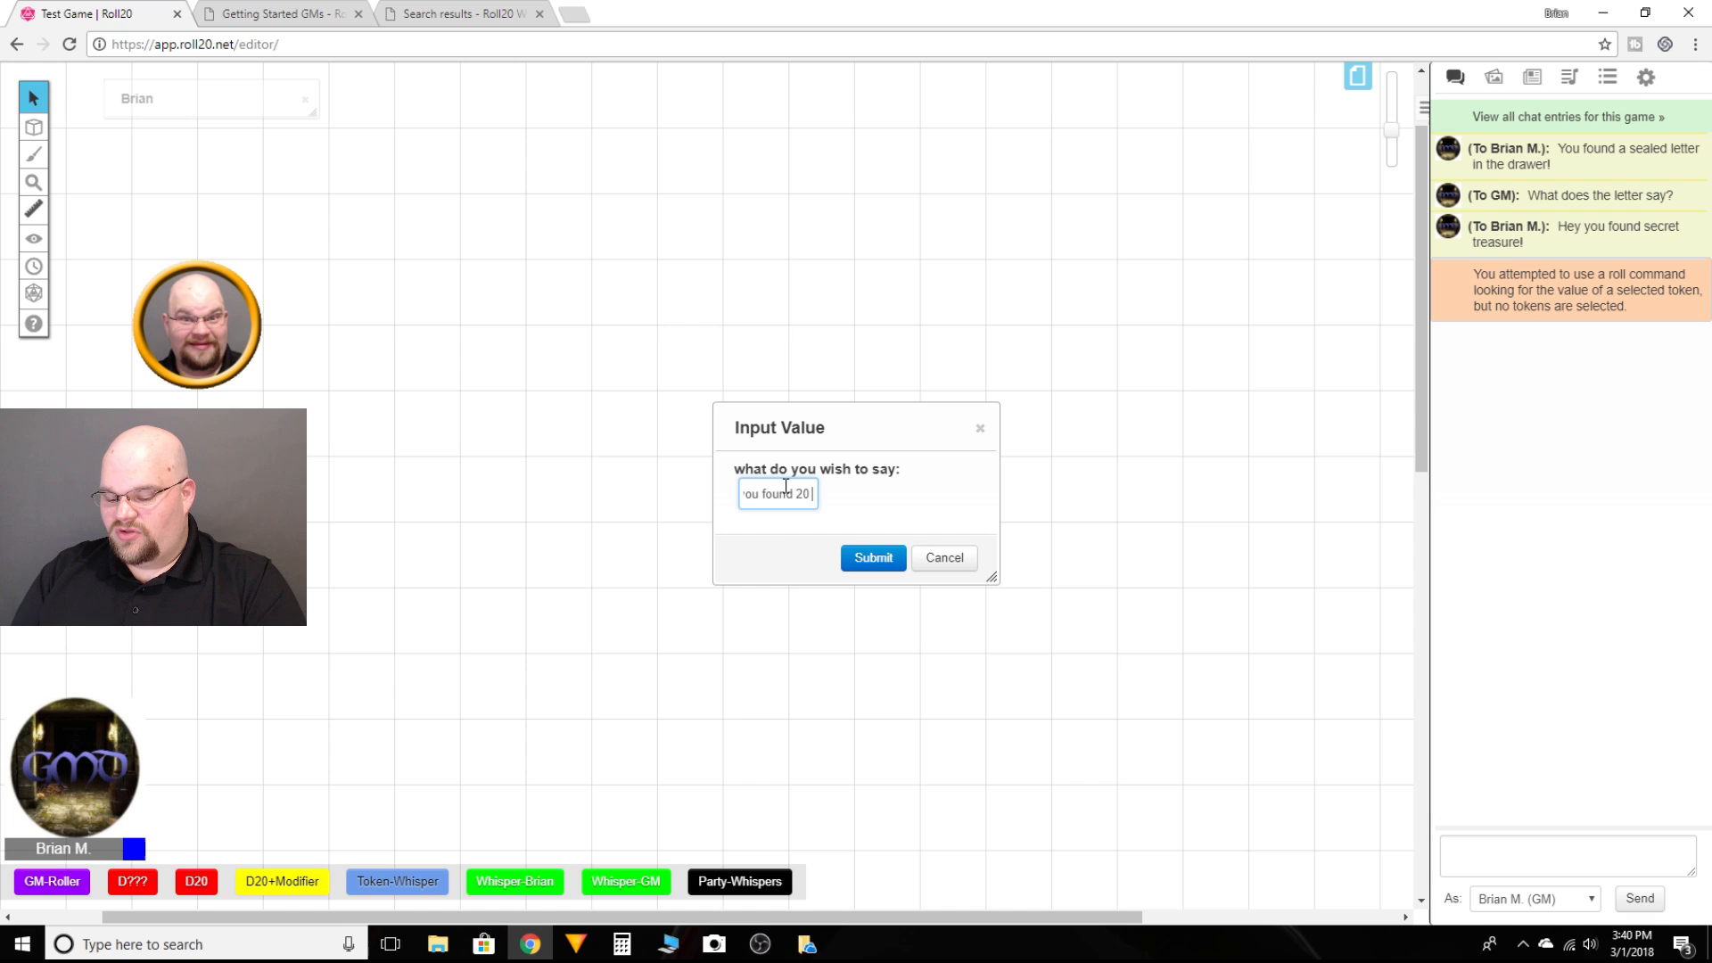
text( GP!)
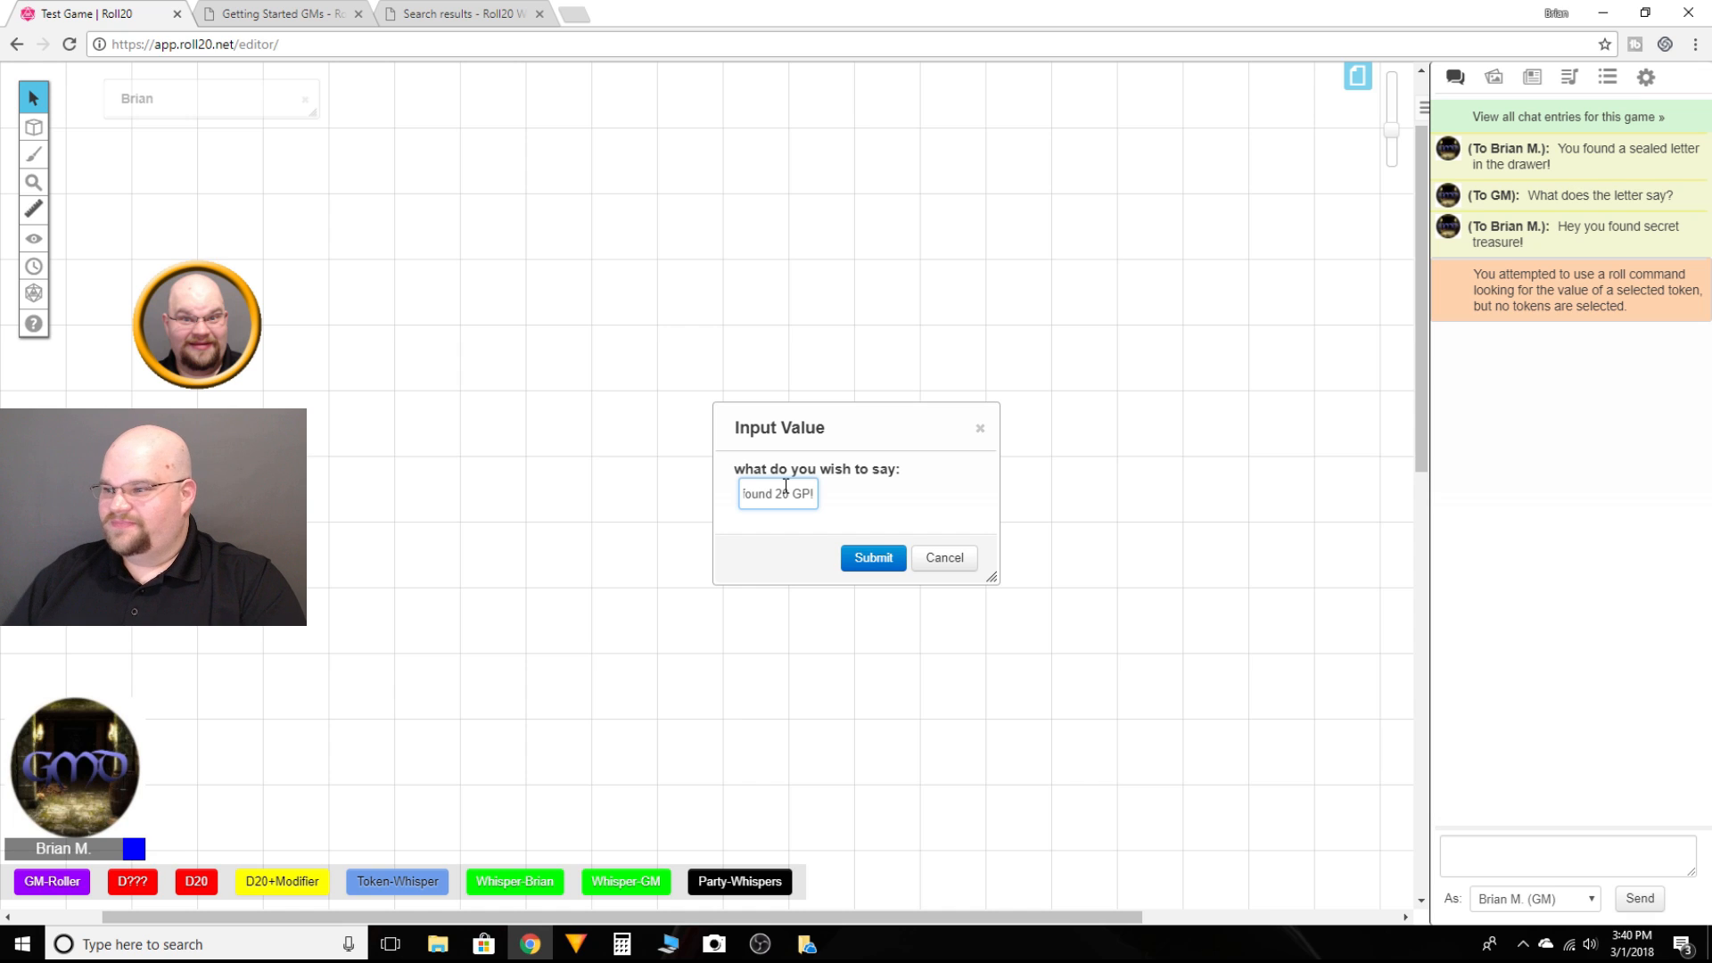
click(874, 556)
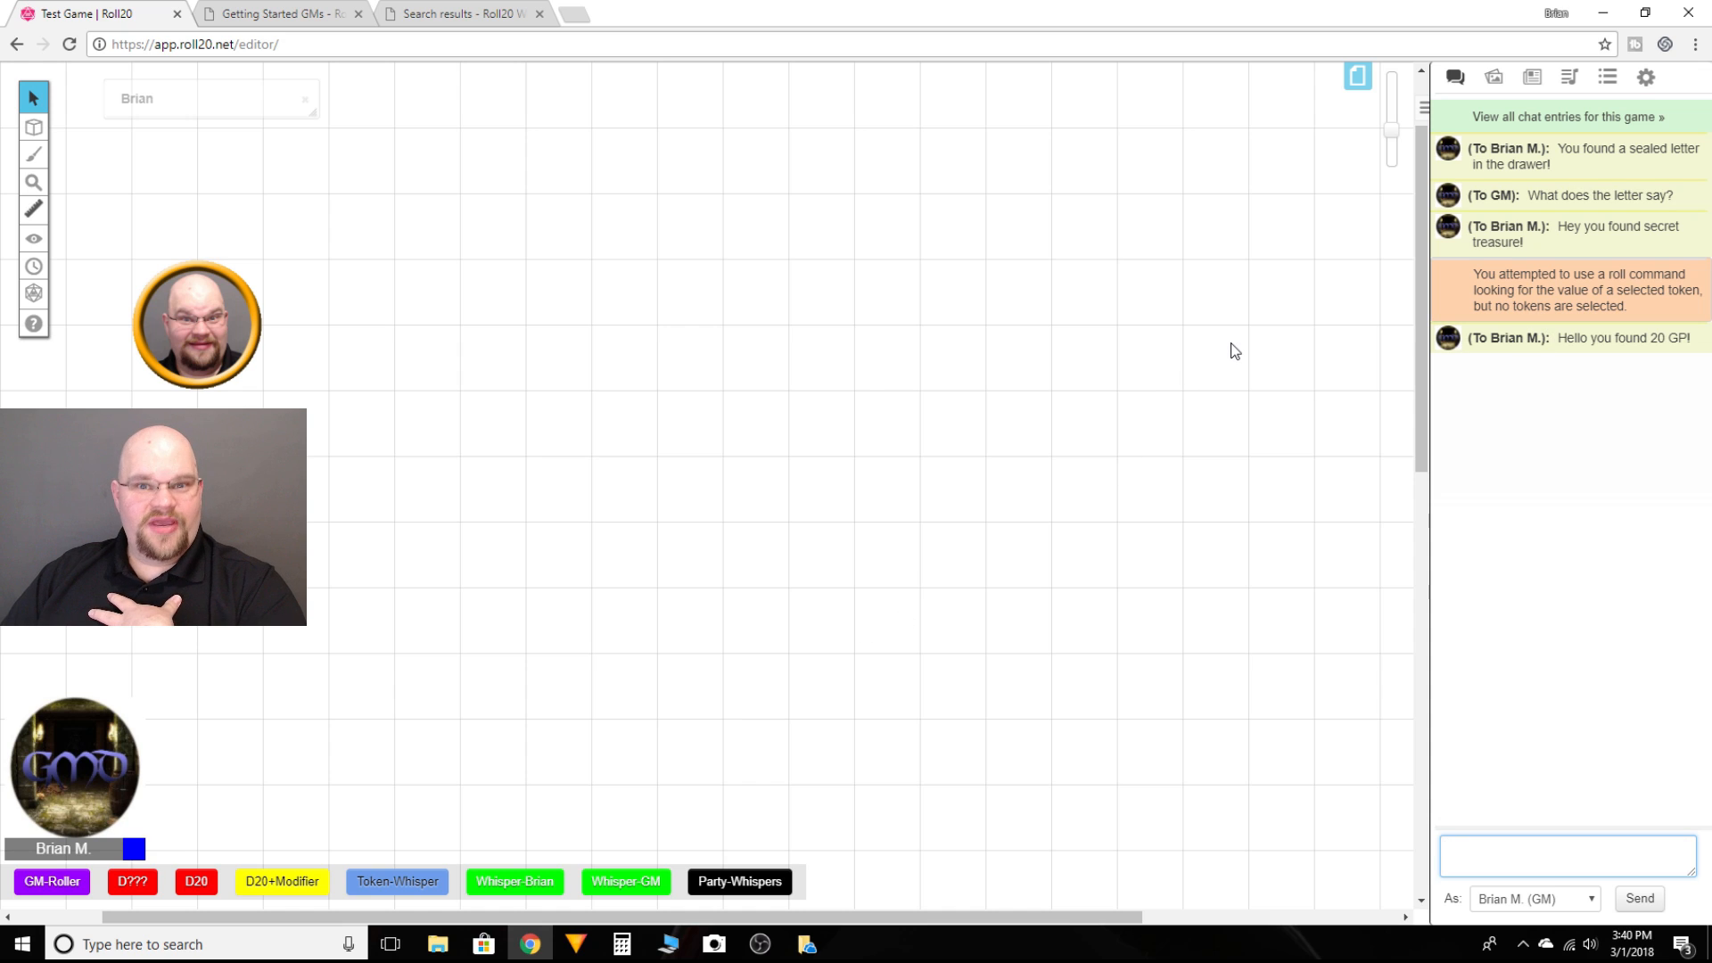
Step: Open the Whisper-GM macro for editing and change its action to "/w gm ?{Message?}"
click(1608, 82)
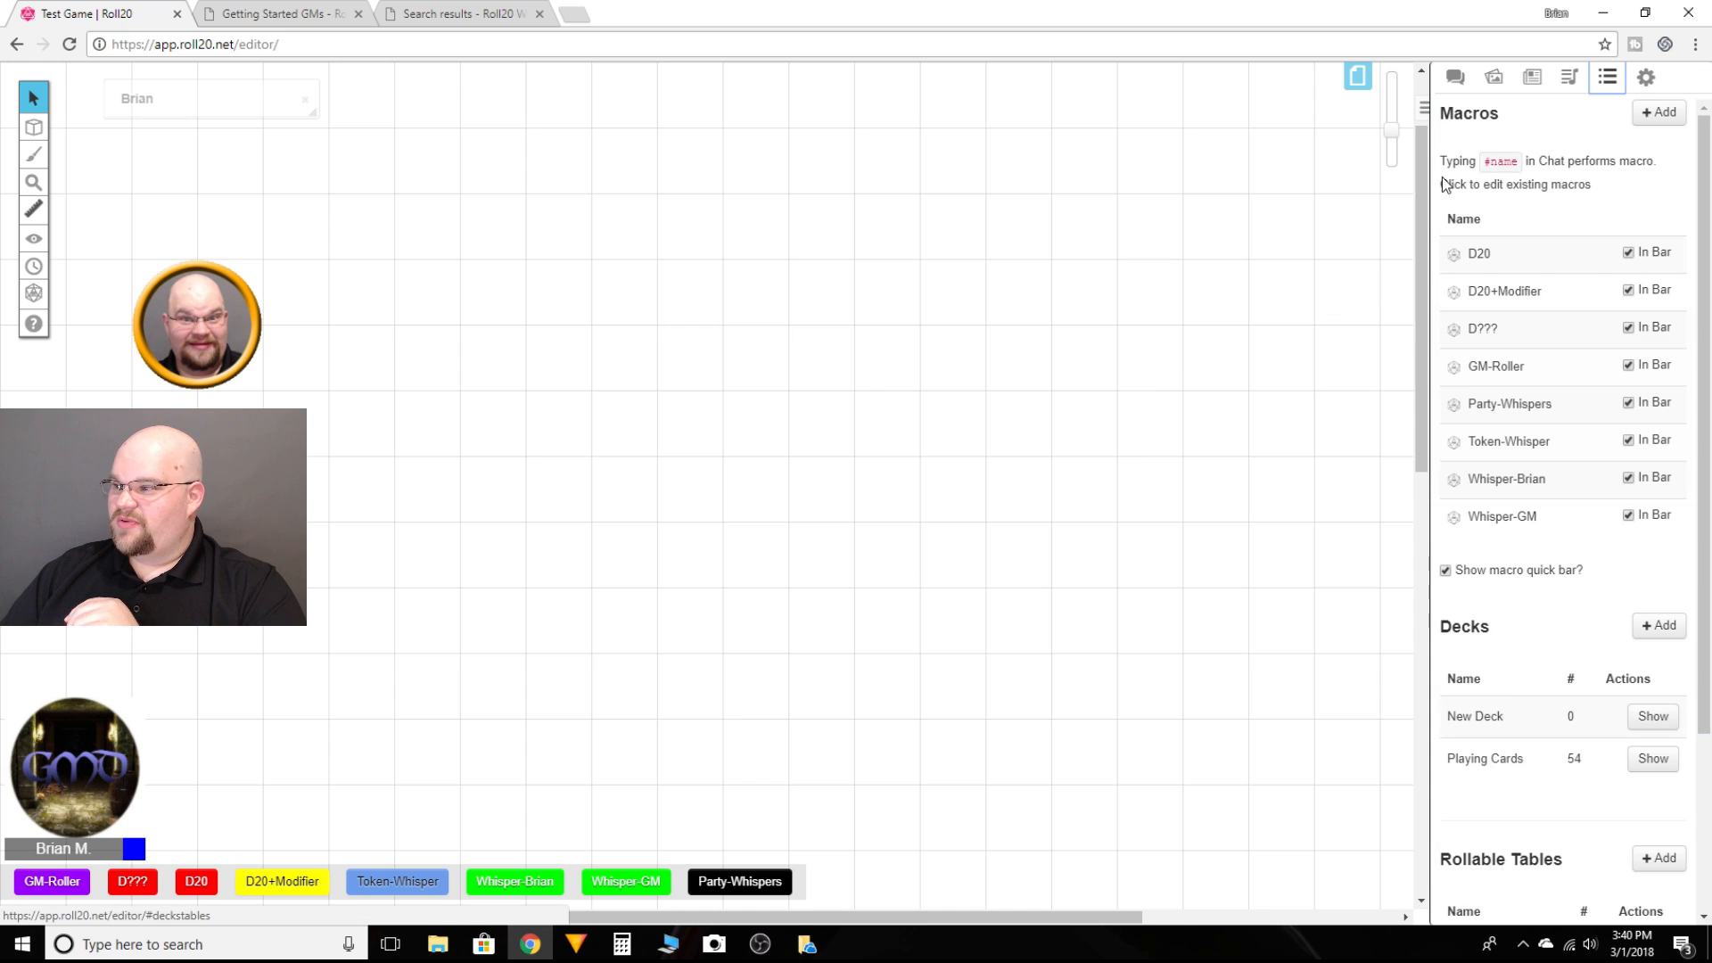
click(1502, 519)
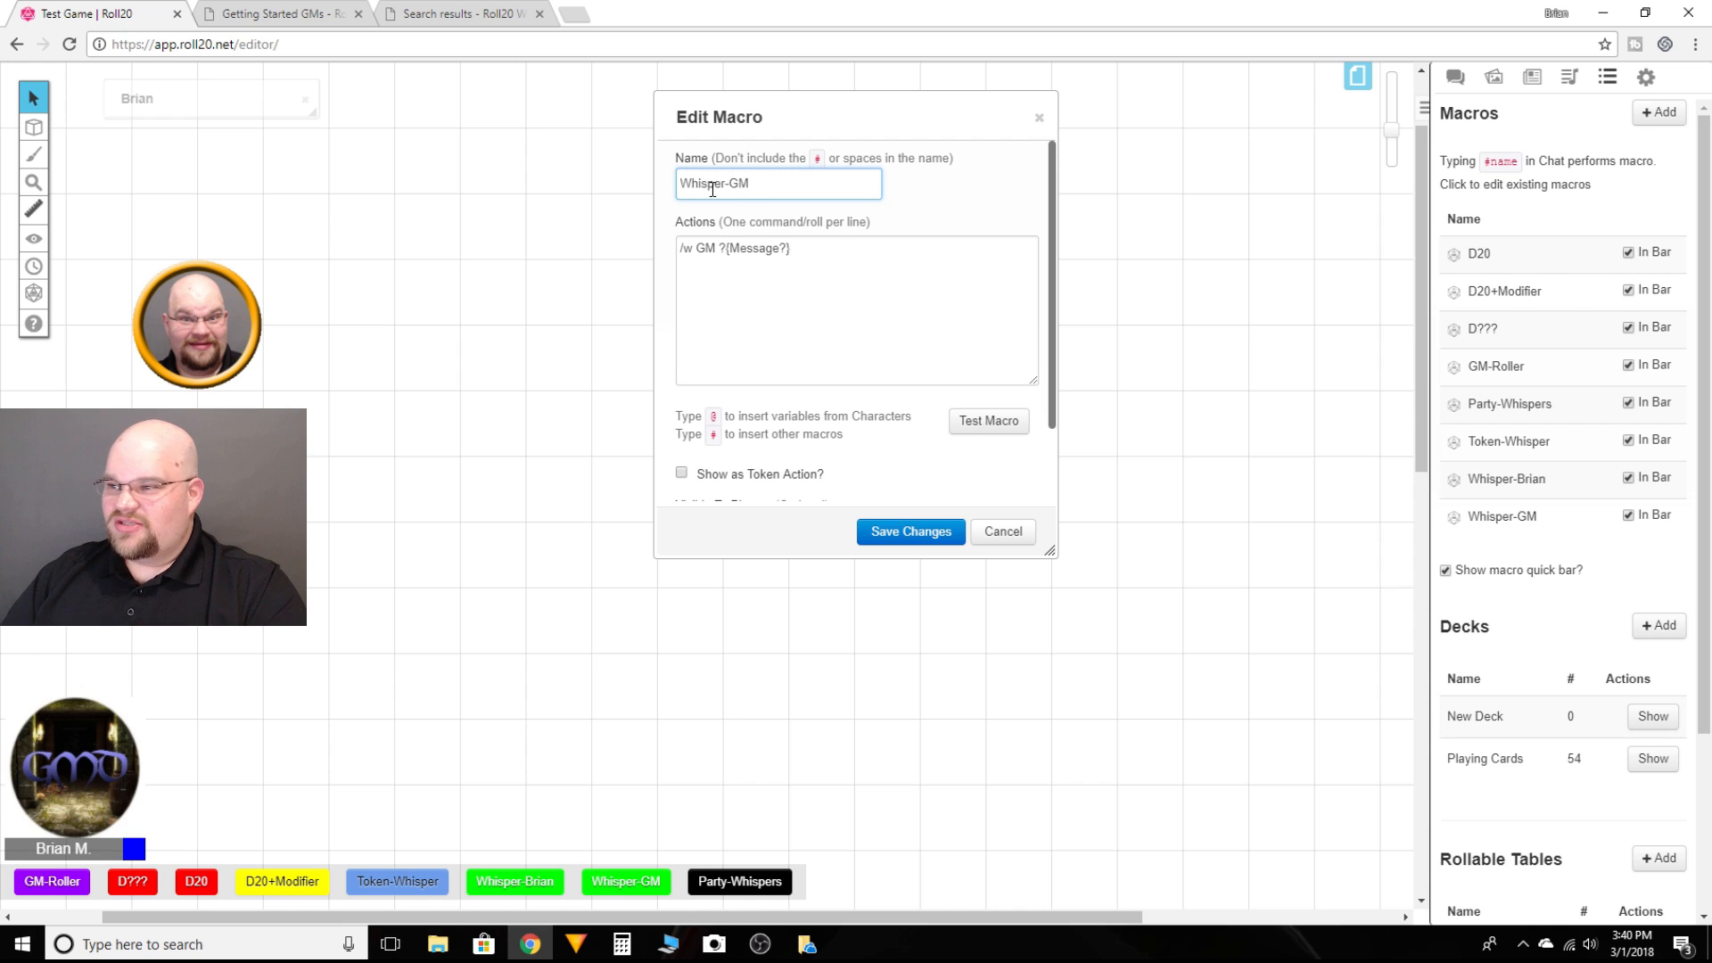
click(717, 251)
key(BackSpace)
key(BackSpace)
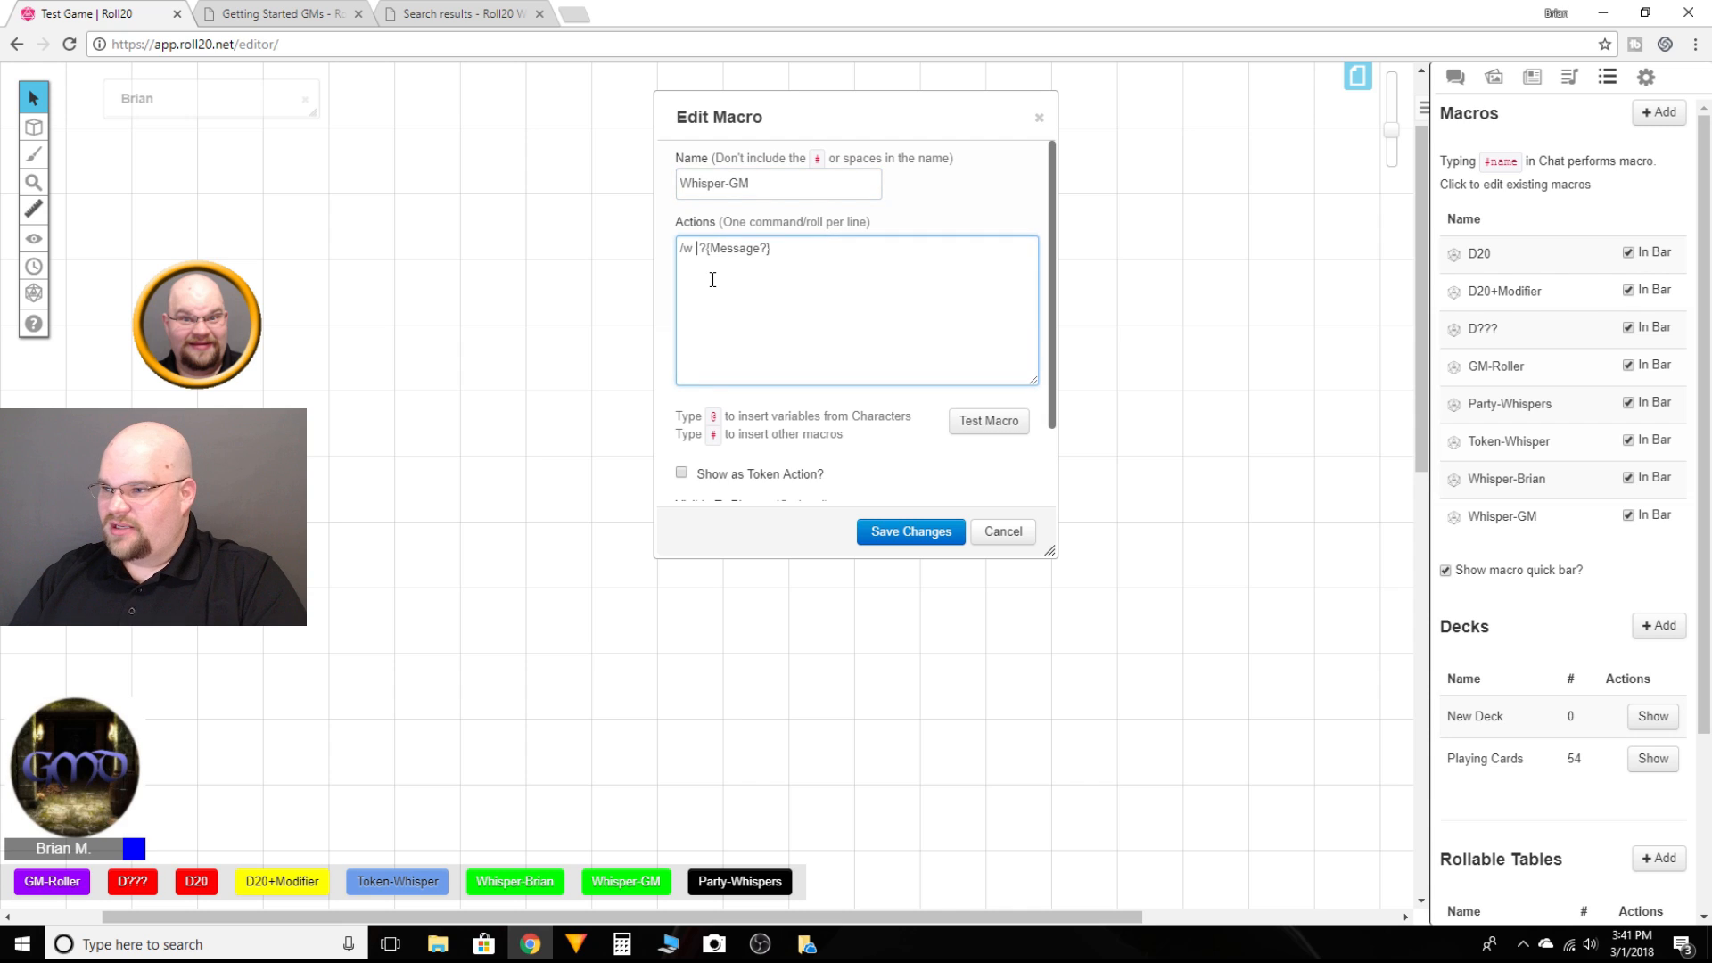
text(gm)
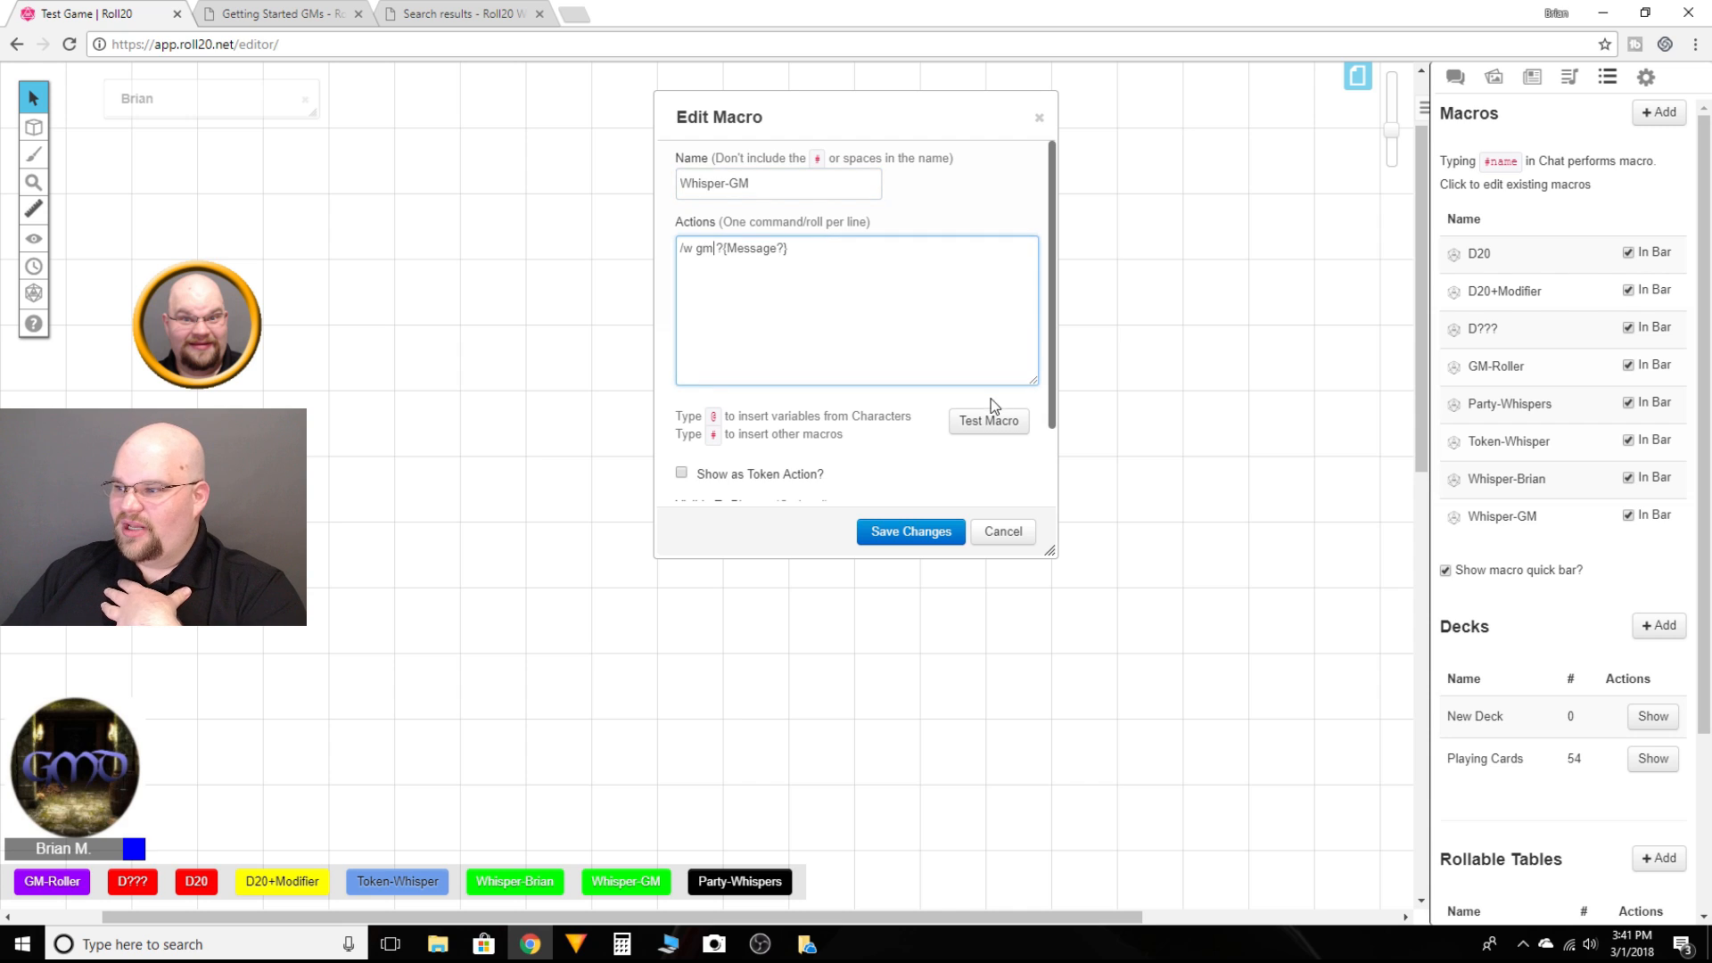
Step: Test the edited Whisper-GM macro with the message "hello" and check the chat log
click(986, 424)
text(hello)
key(Return)
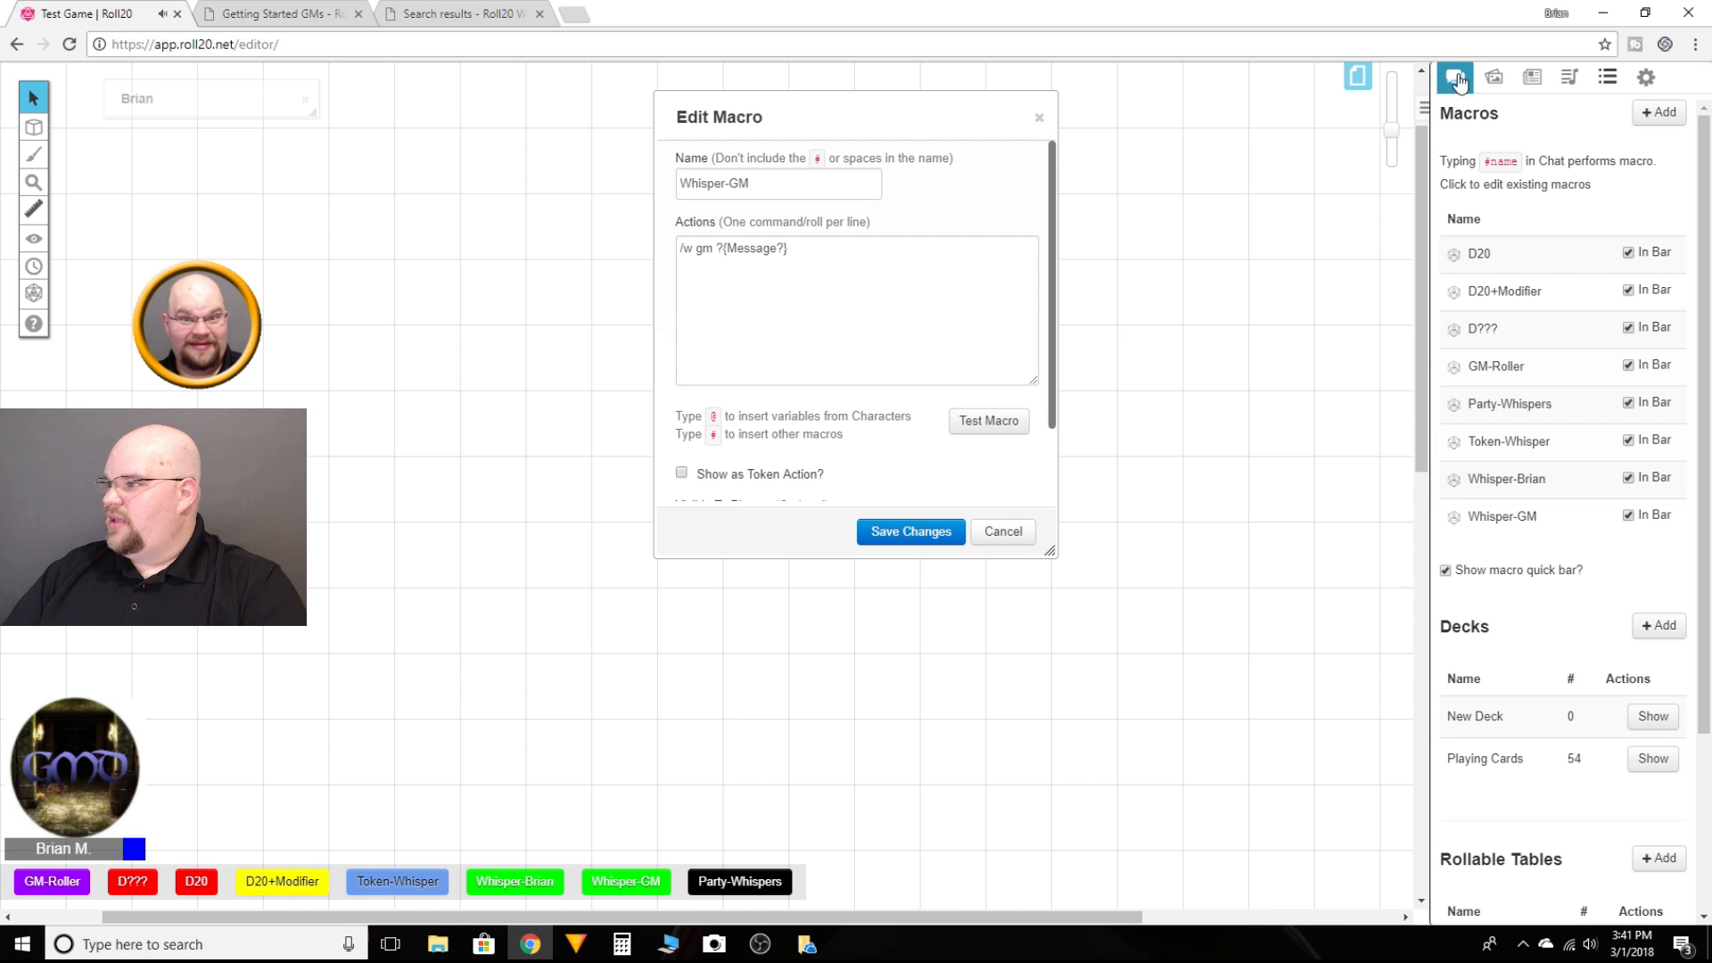
click(1455, 77)
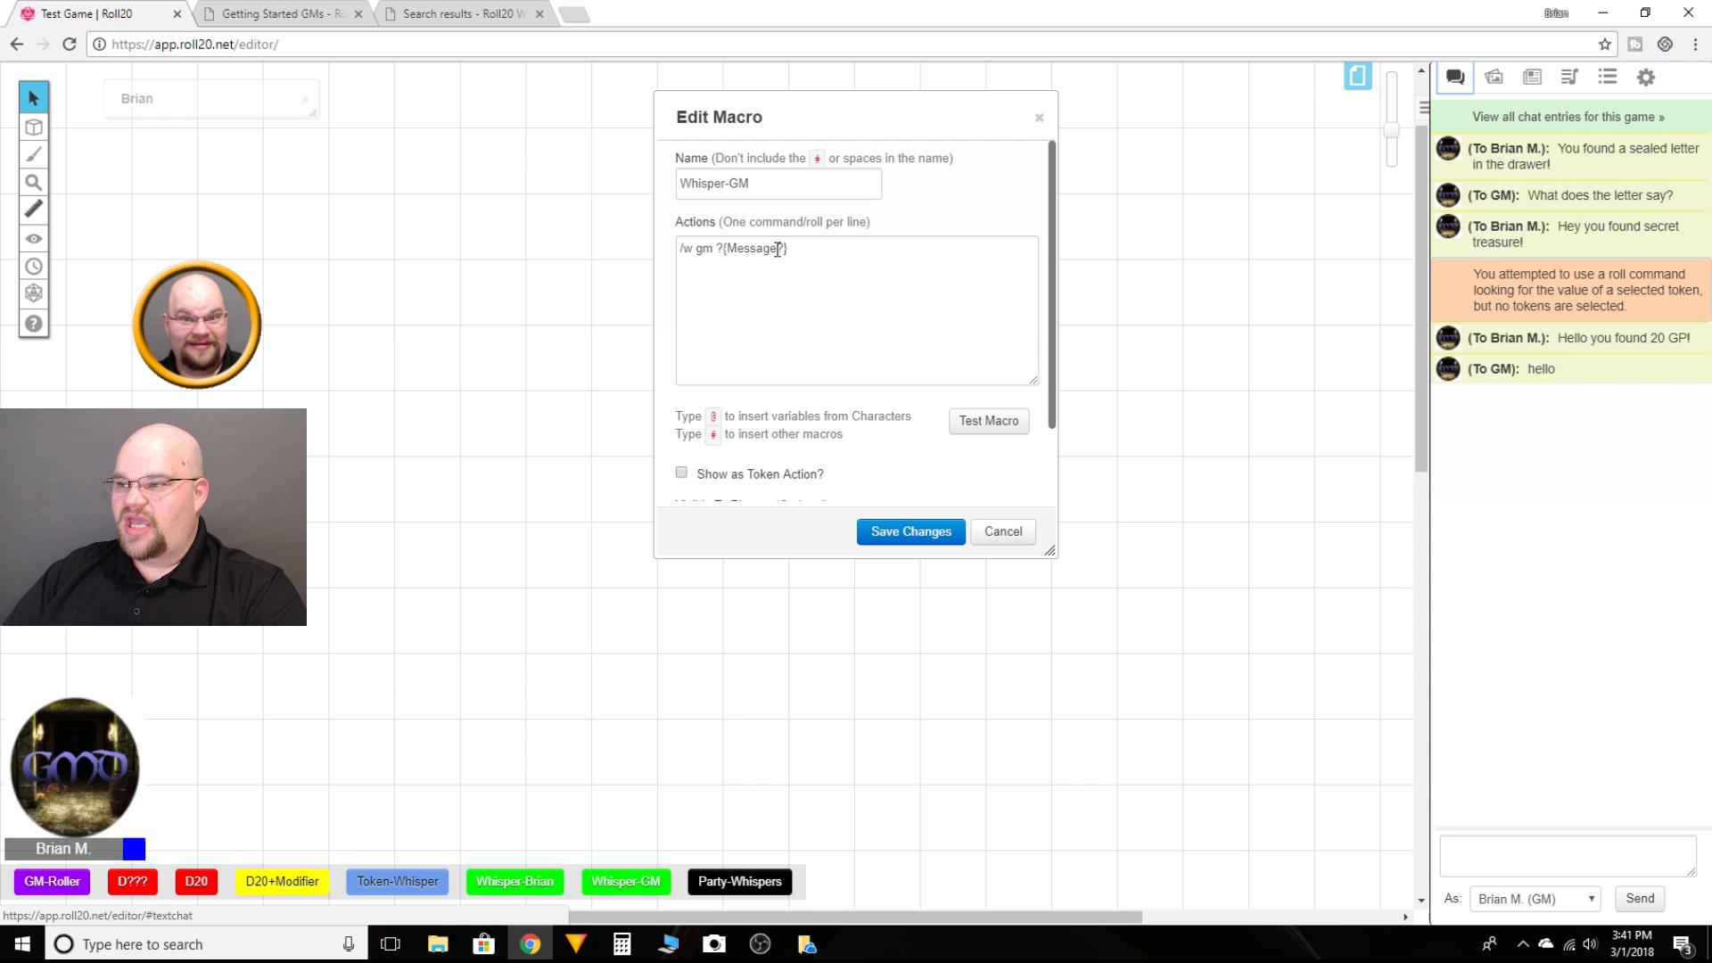
Step: Try rewording the Whisper-GM message prompt to "What do you want to say?", test it, and cancel the edit
click(981, 421)
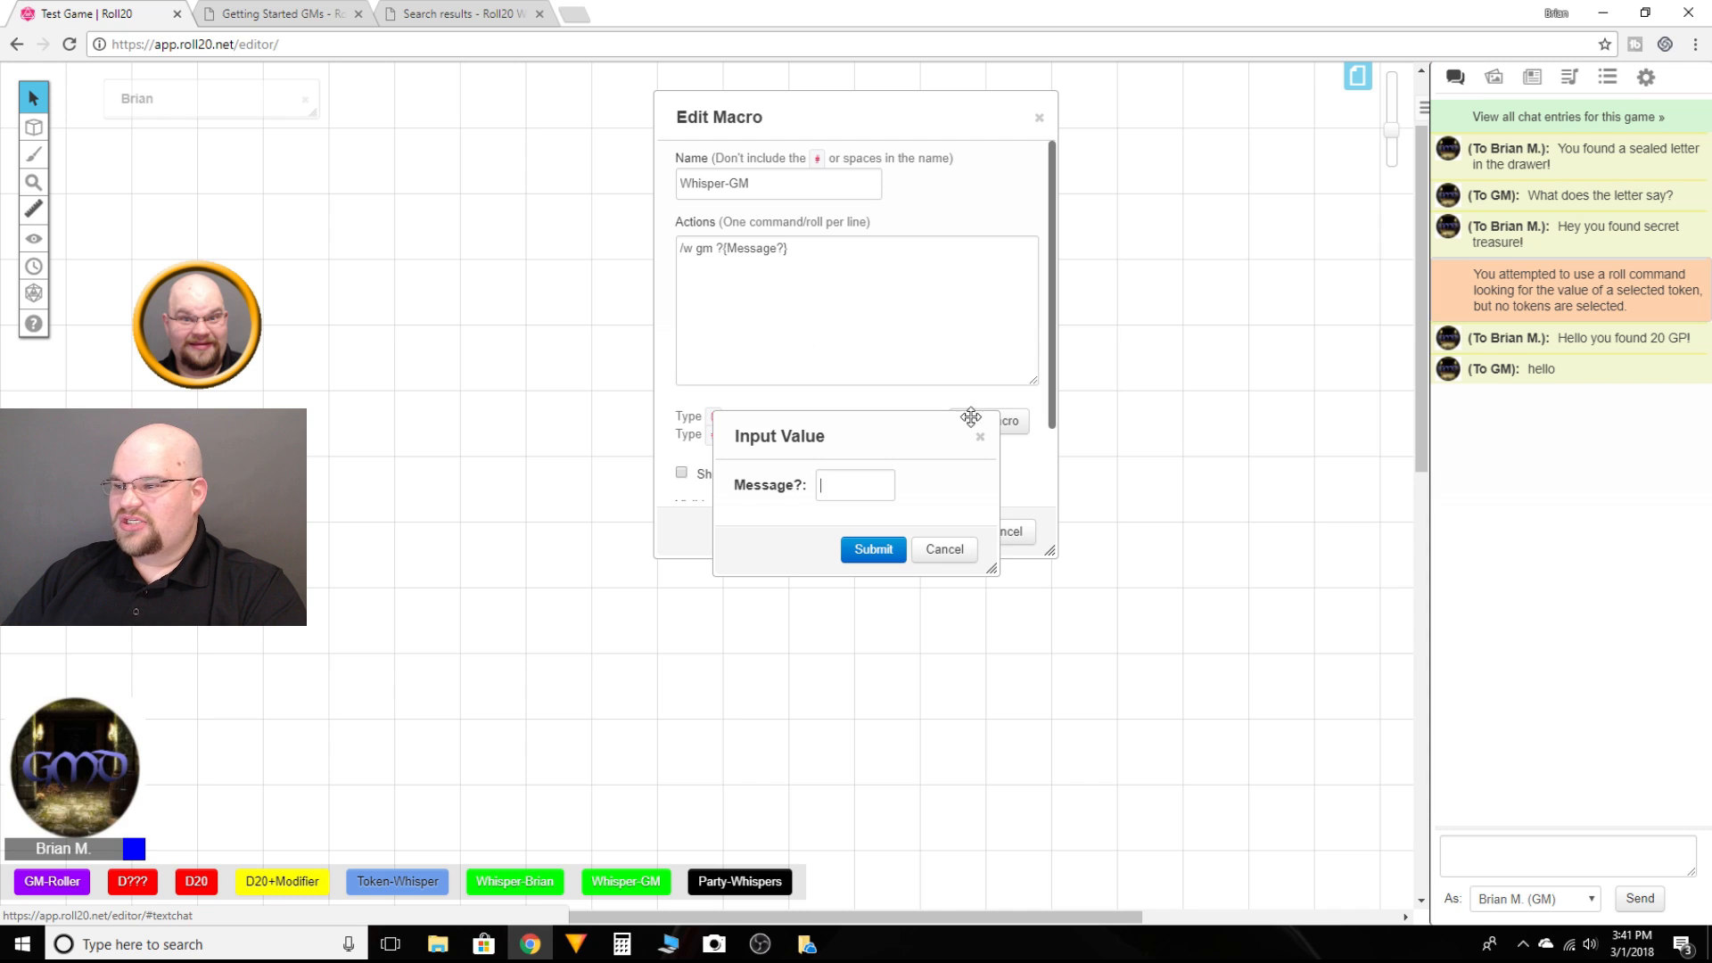
click(944, 549)
click(780, 247)
key(BackSpace)
key(BackSpace)
key(BackSpace)
key(BackSpace)
key(BackSpace)
key(BackSpace)
key(BackSpace)
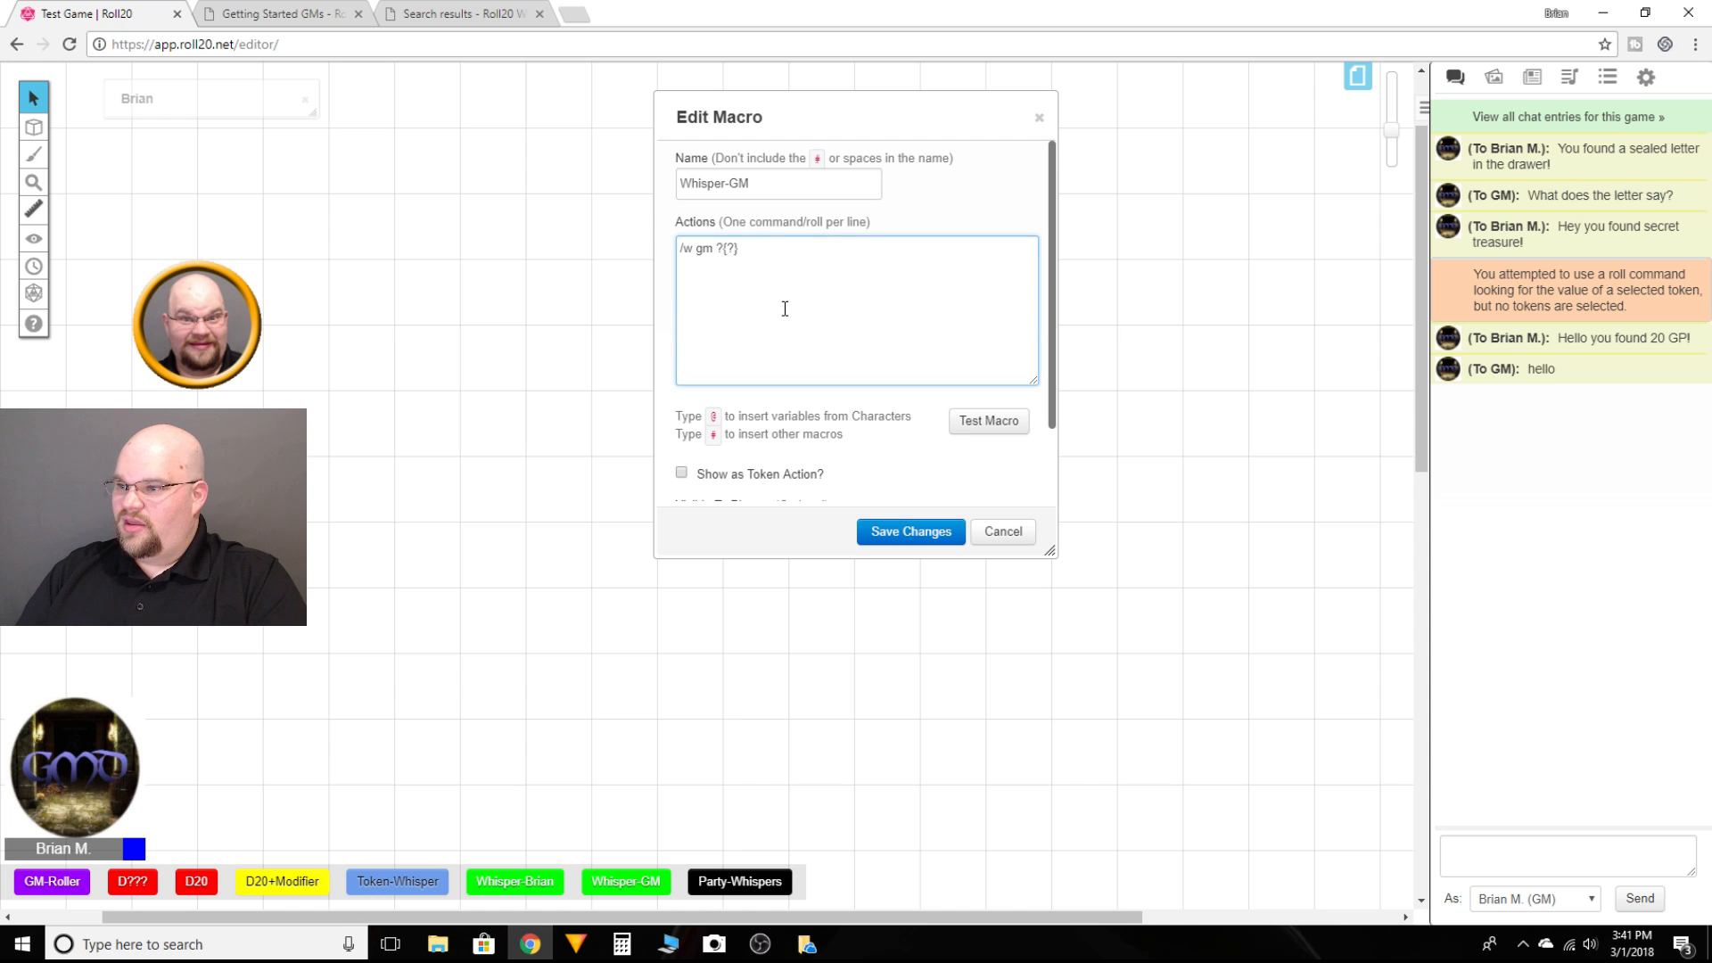
text(What do you )
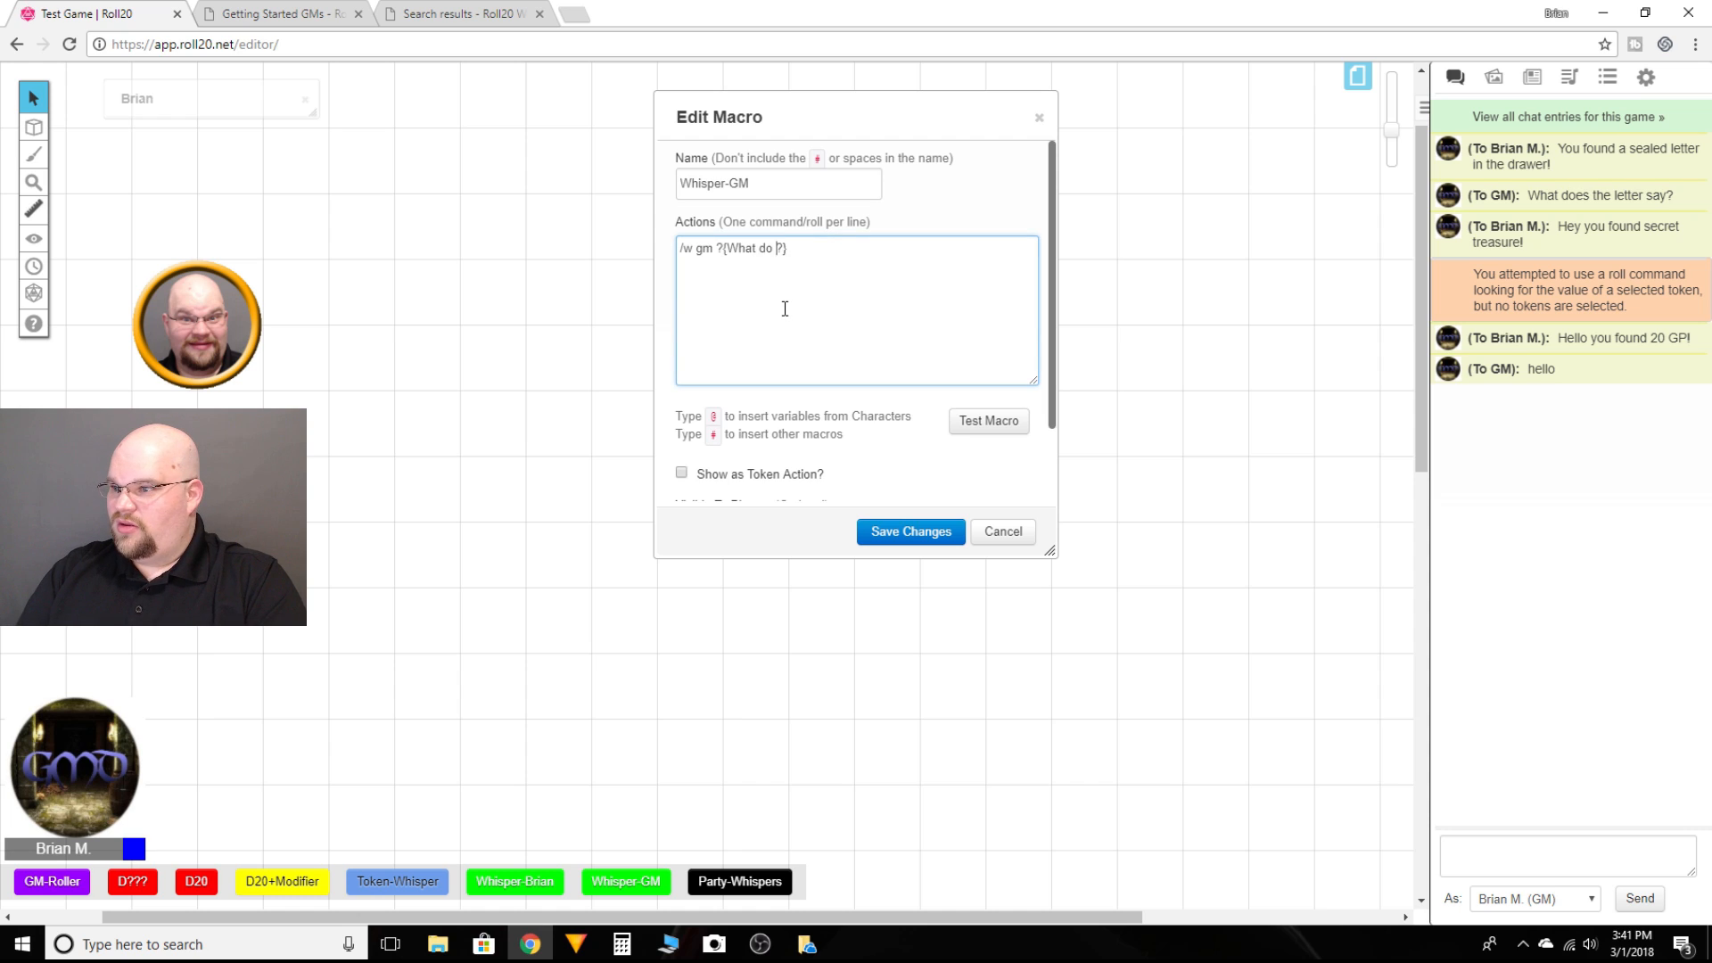
text(want to say)
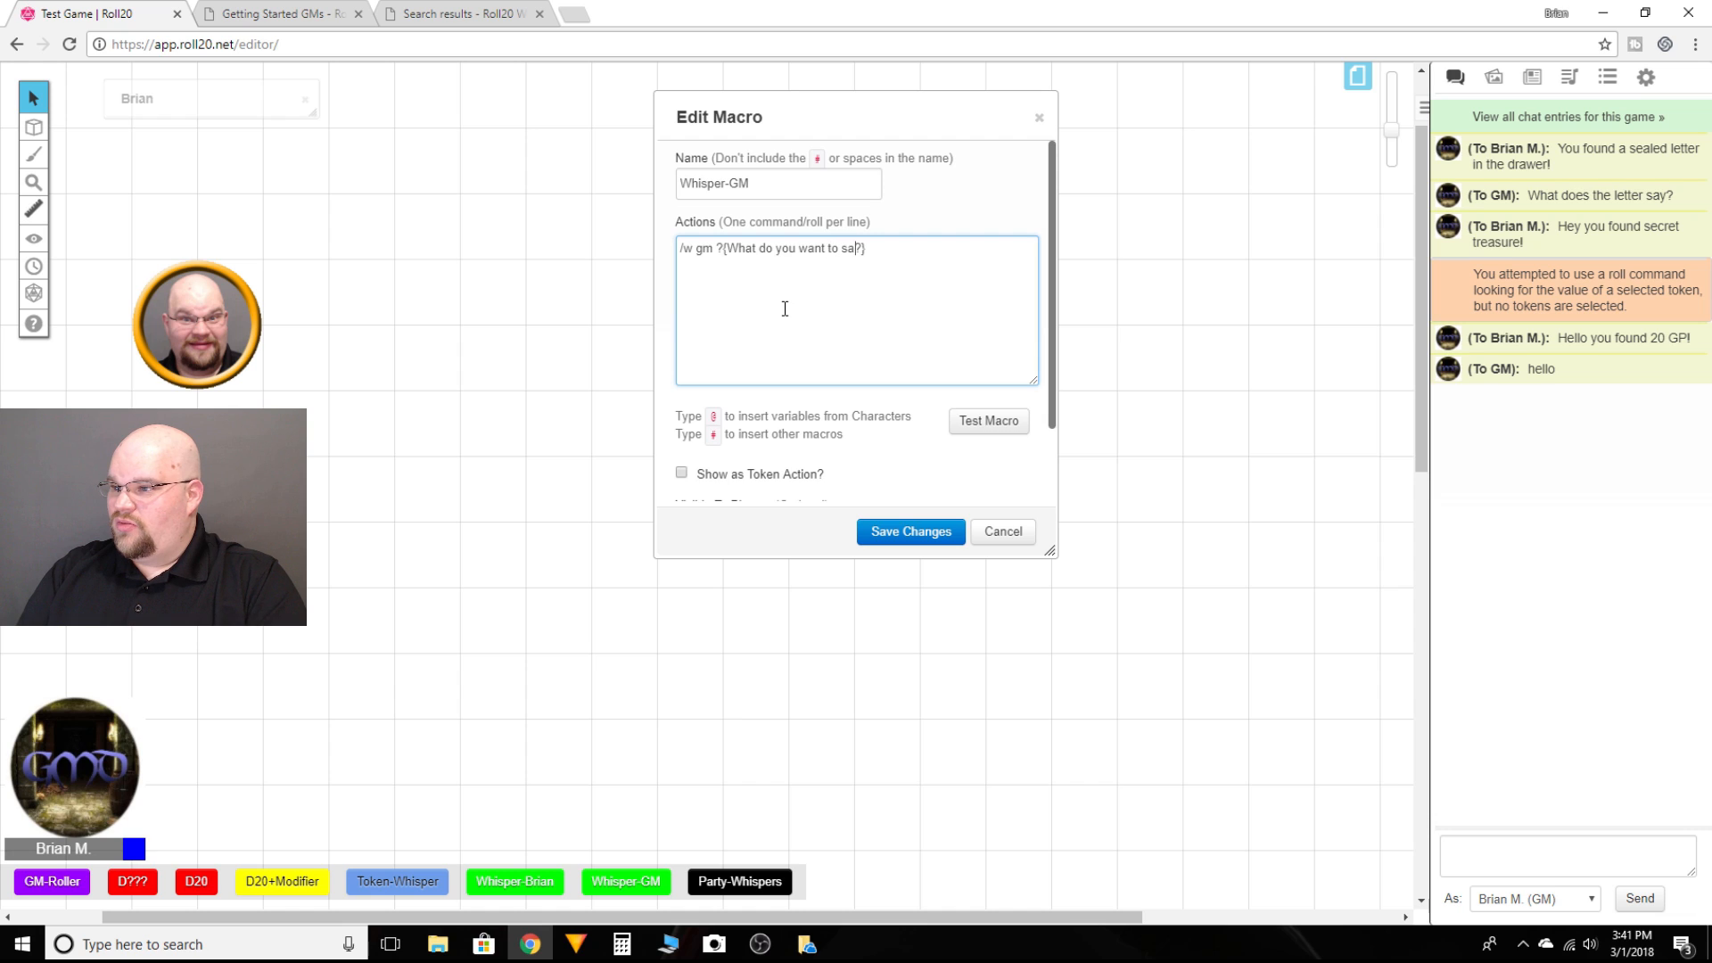
click(981, 421)
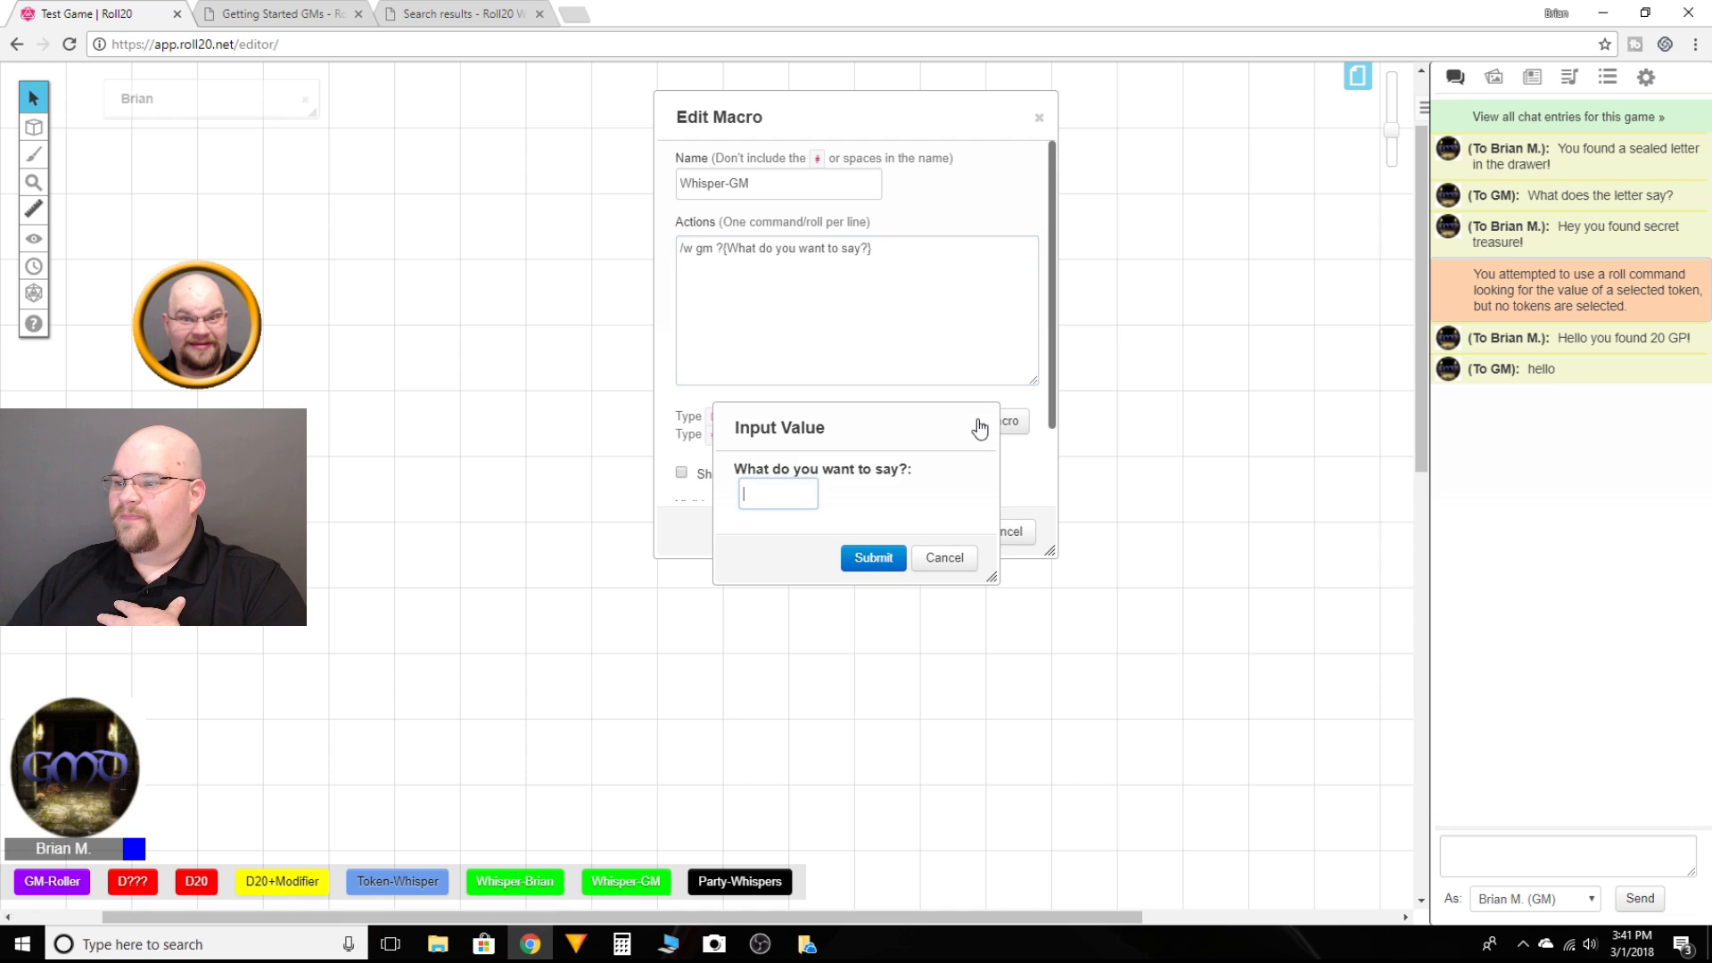
click(943, 559)
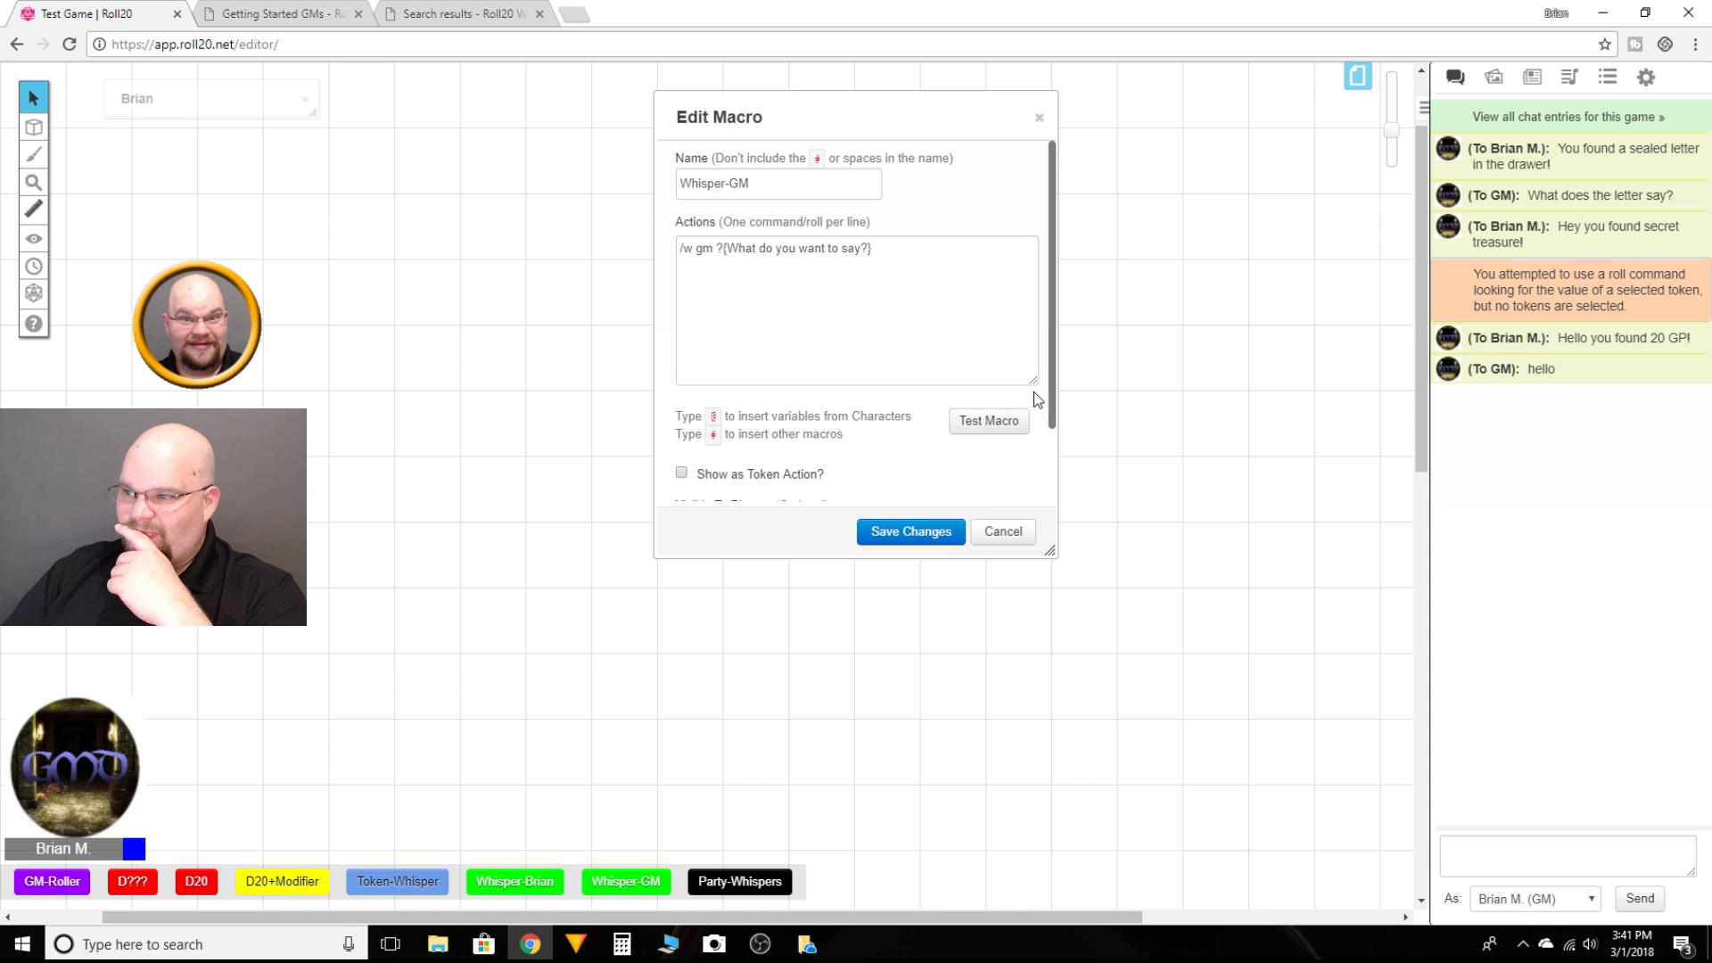
click(1003, 532)
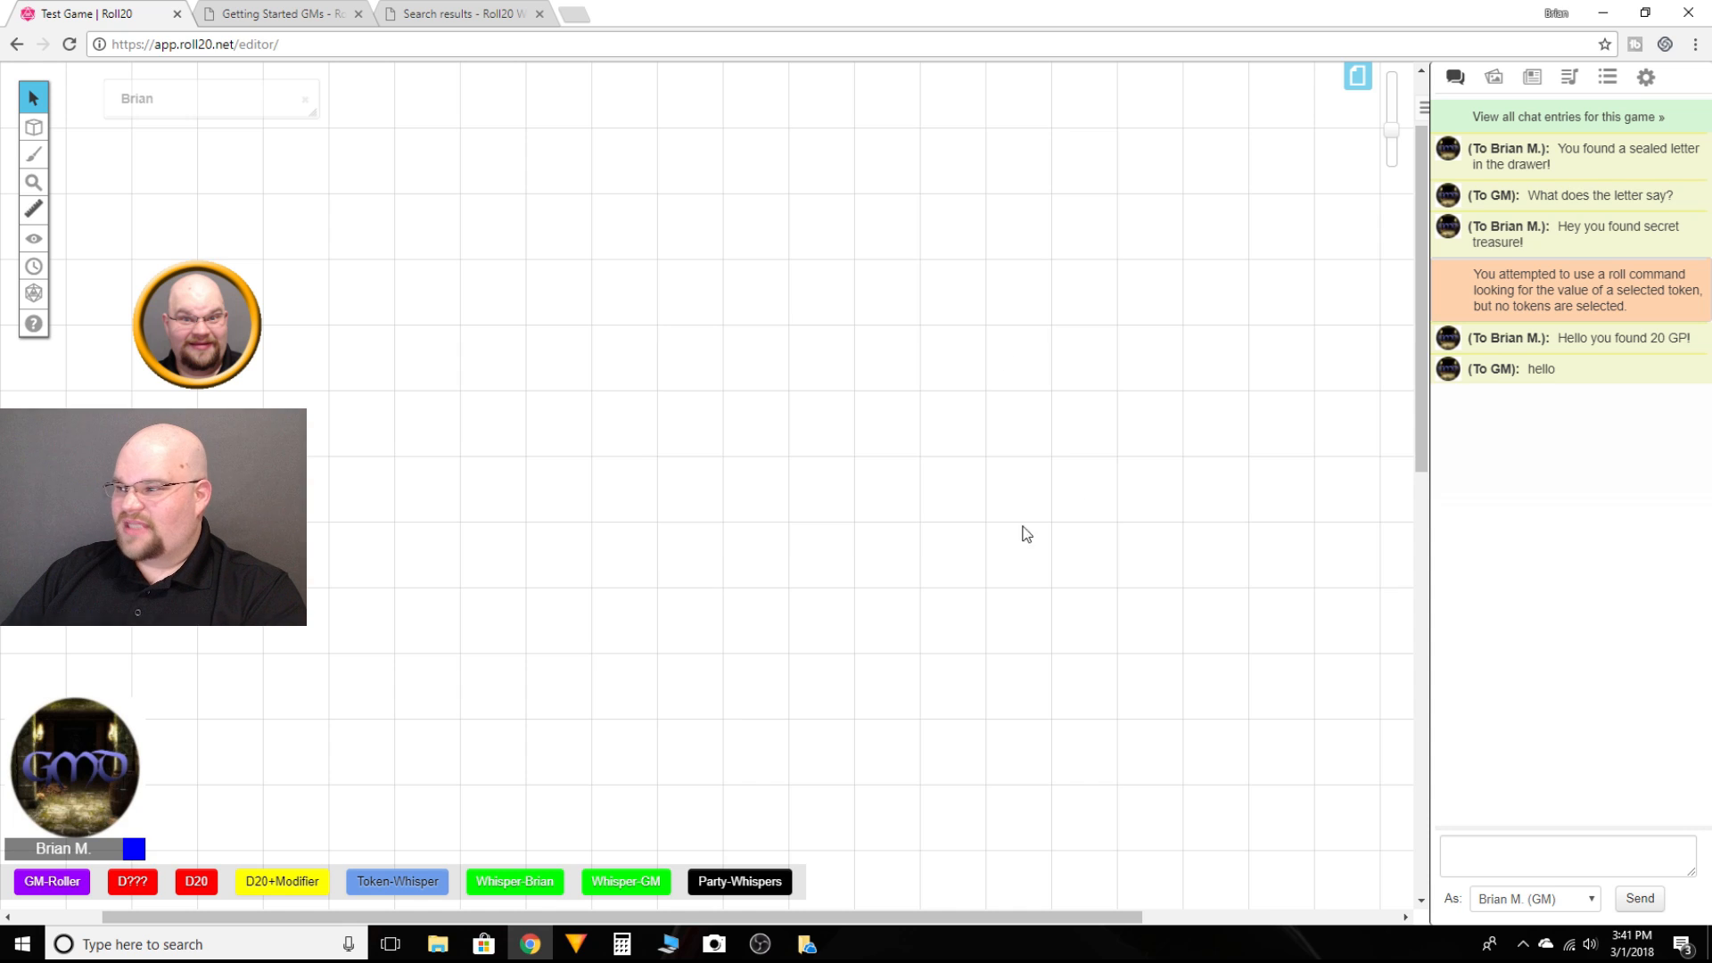
Step: Open the Whisper-Brian macro, test it with the message "hello", check the chat log, and close the editor
click(1608, 79)
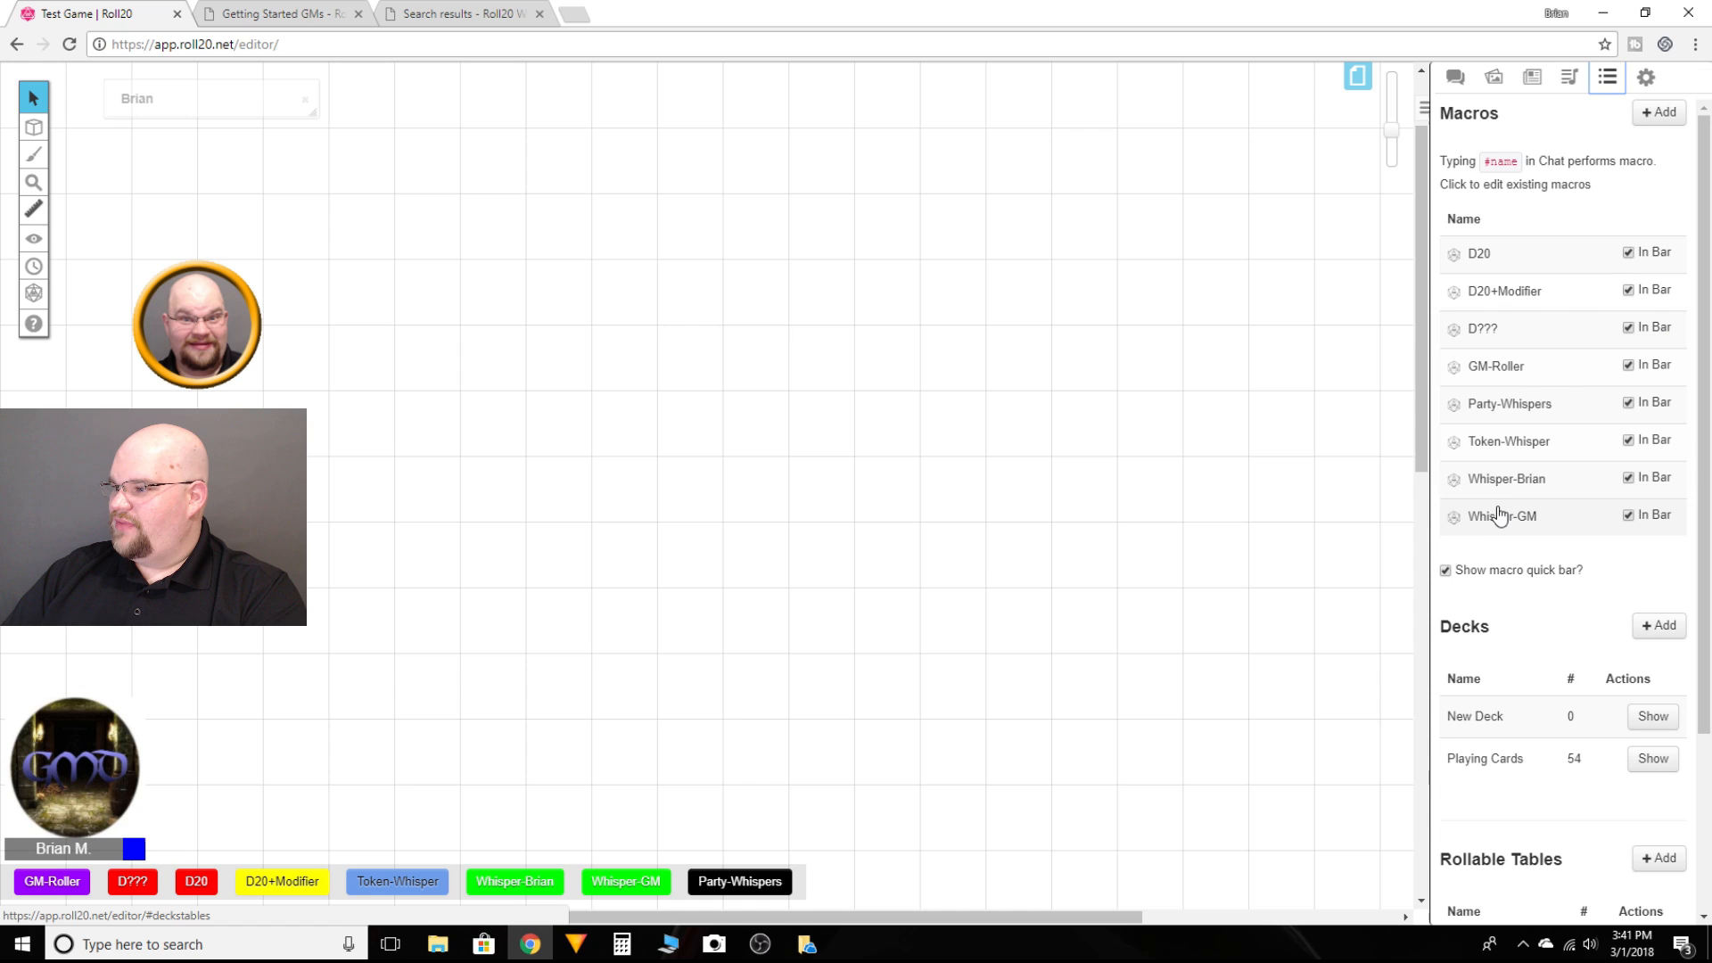
click(1495, 487)
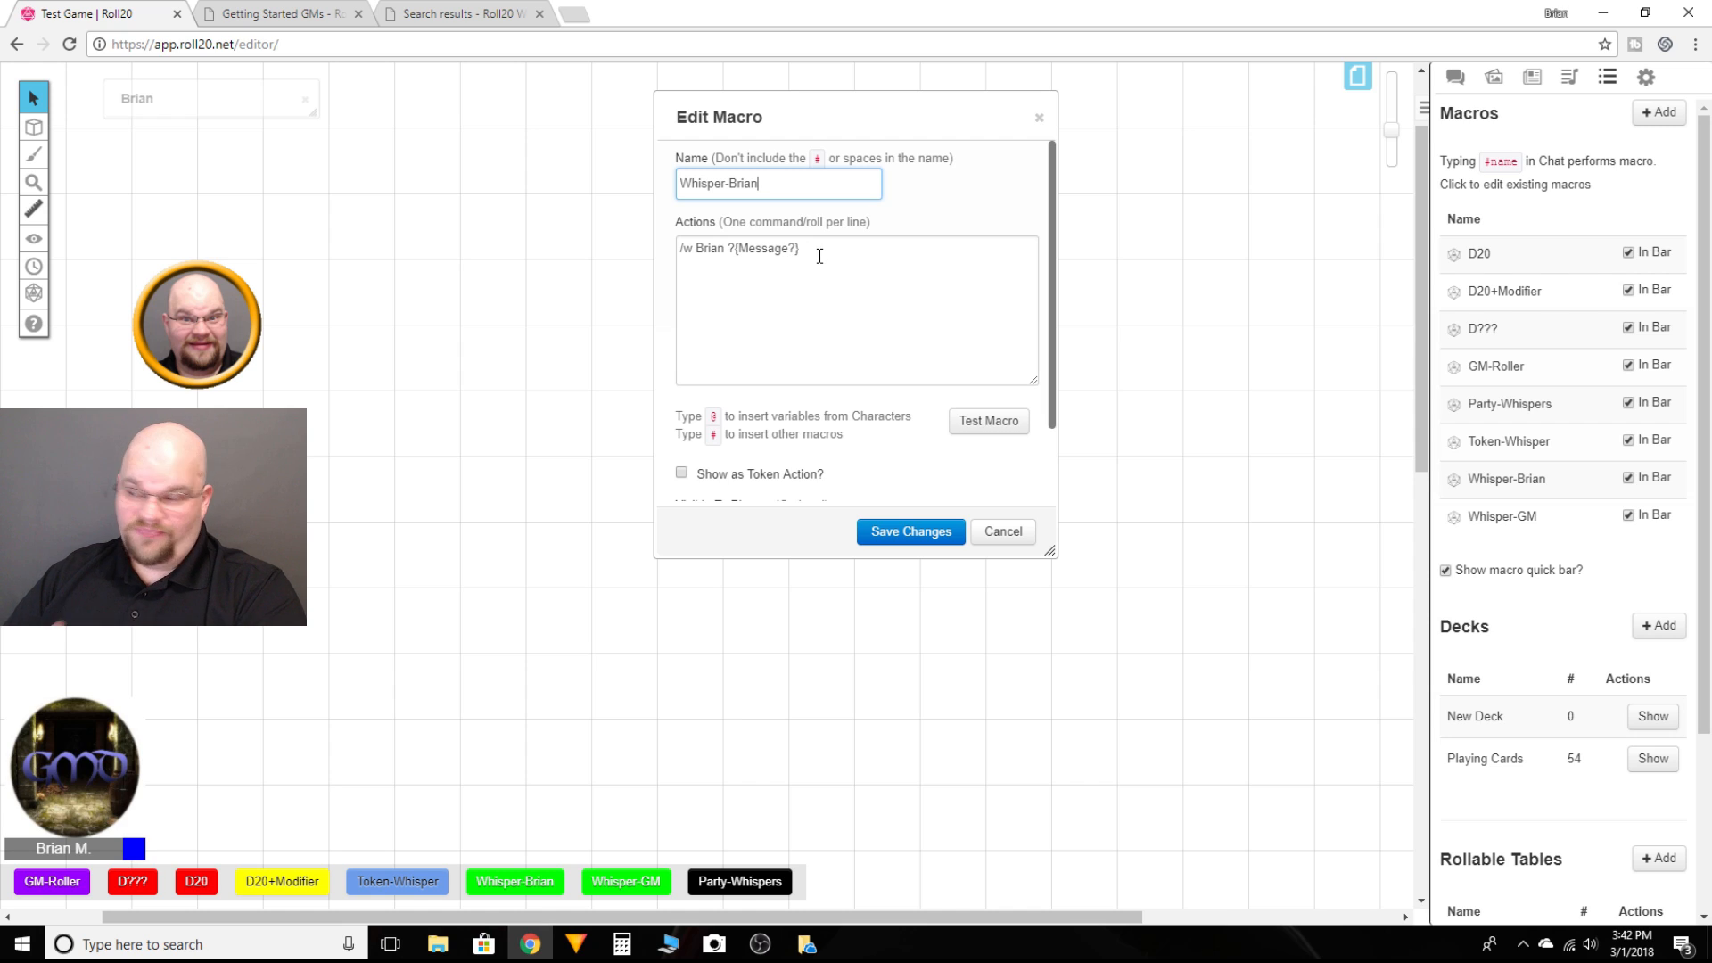
click(972, 419)
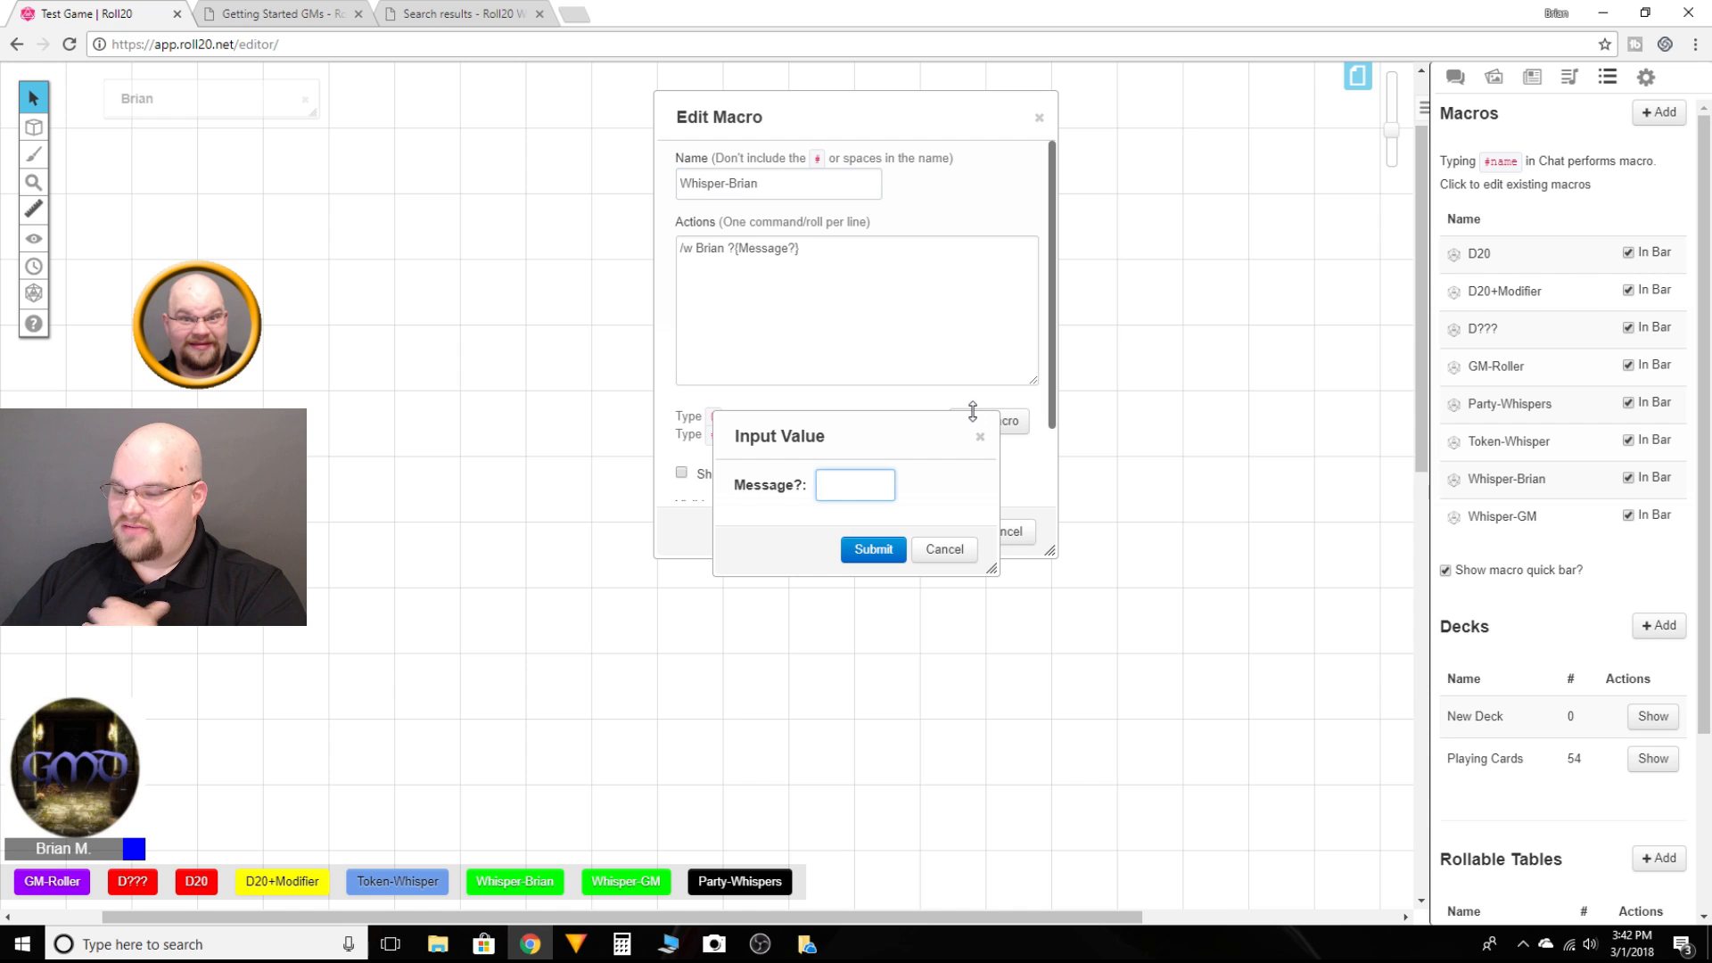
text(hello)
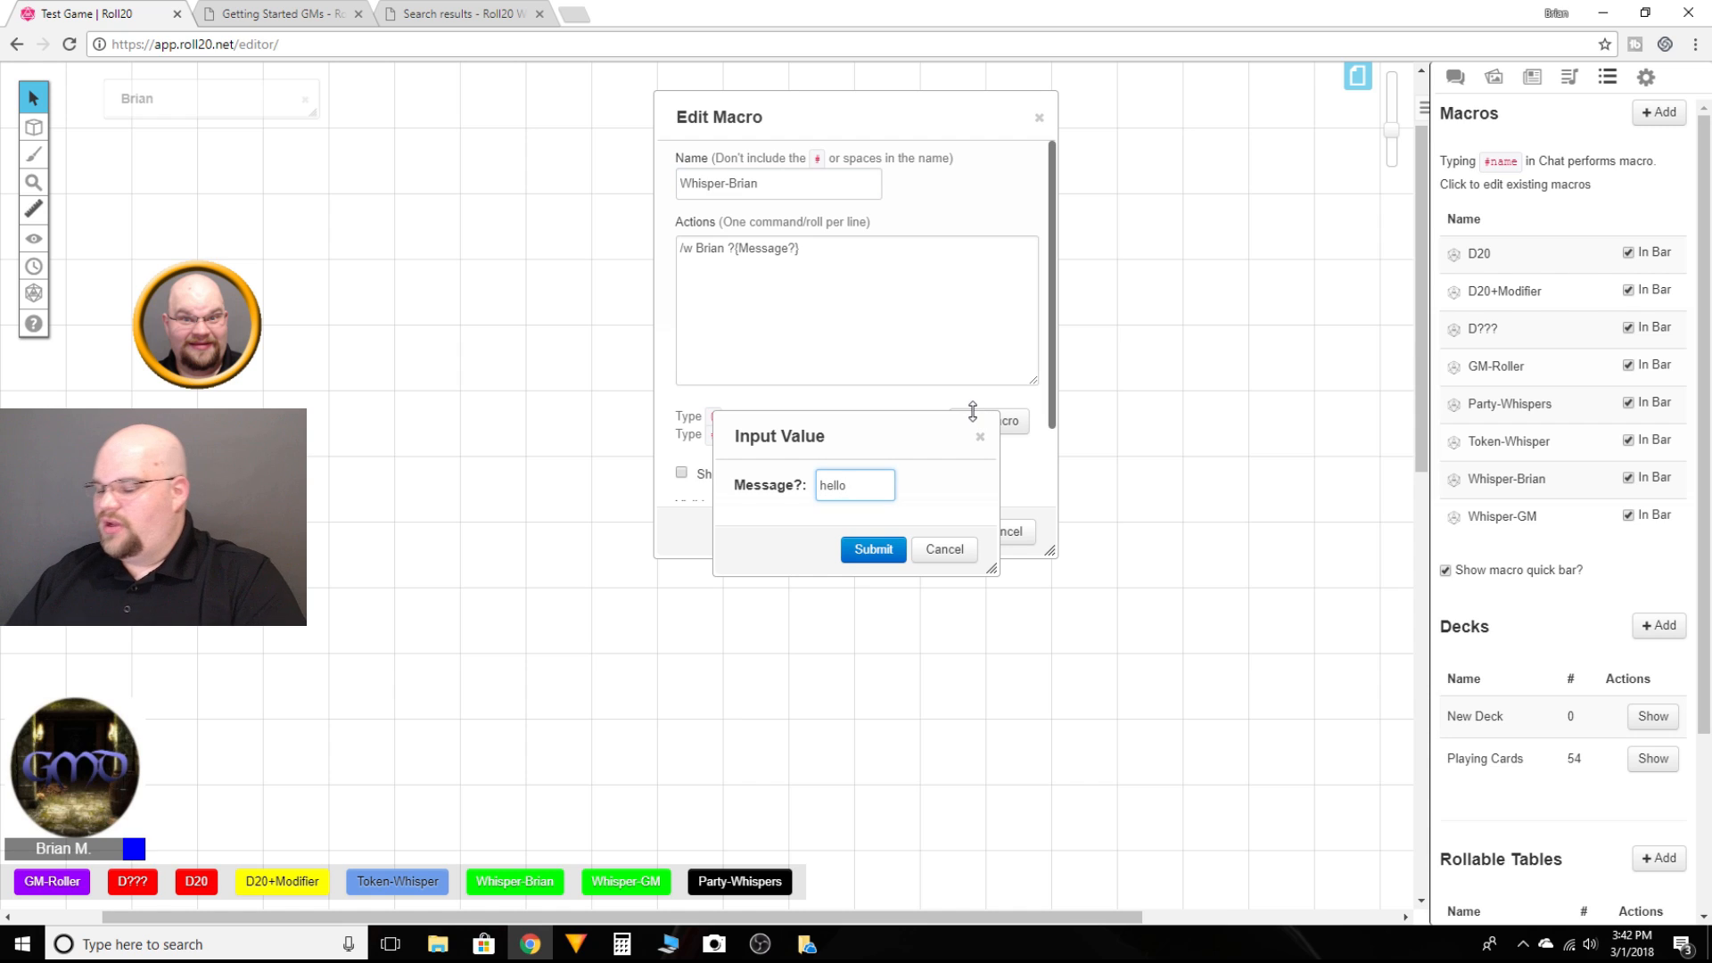
key(Return)
click(1452, 82)
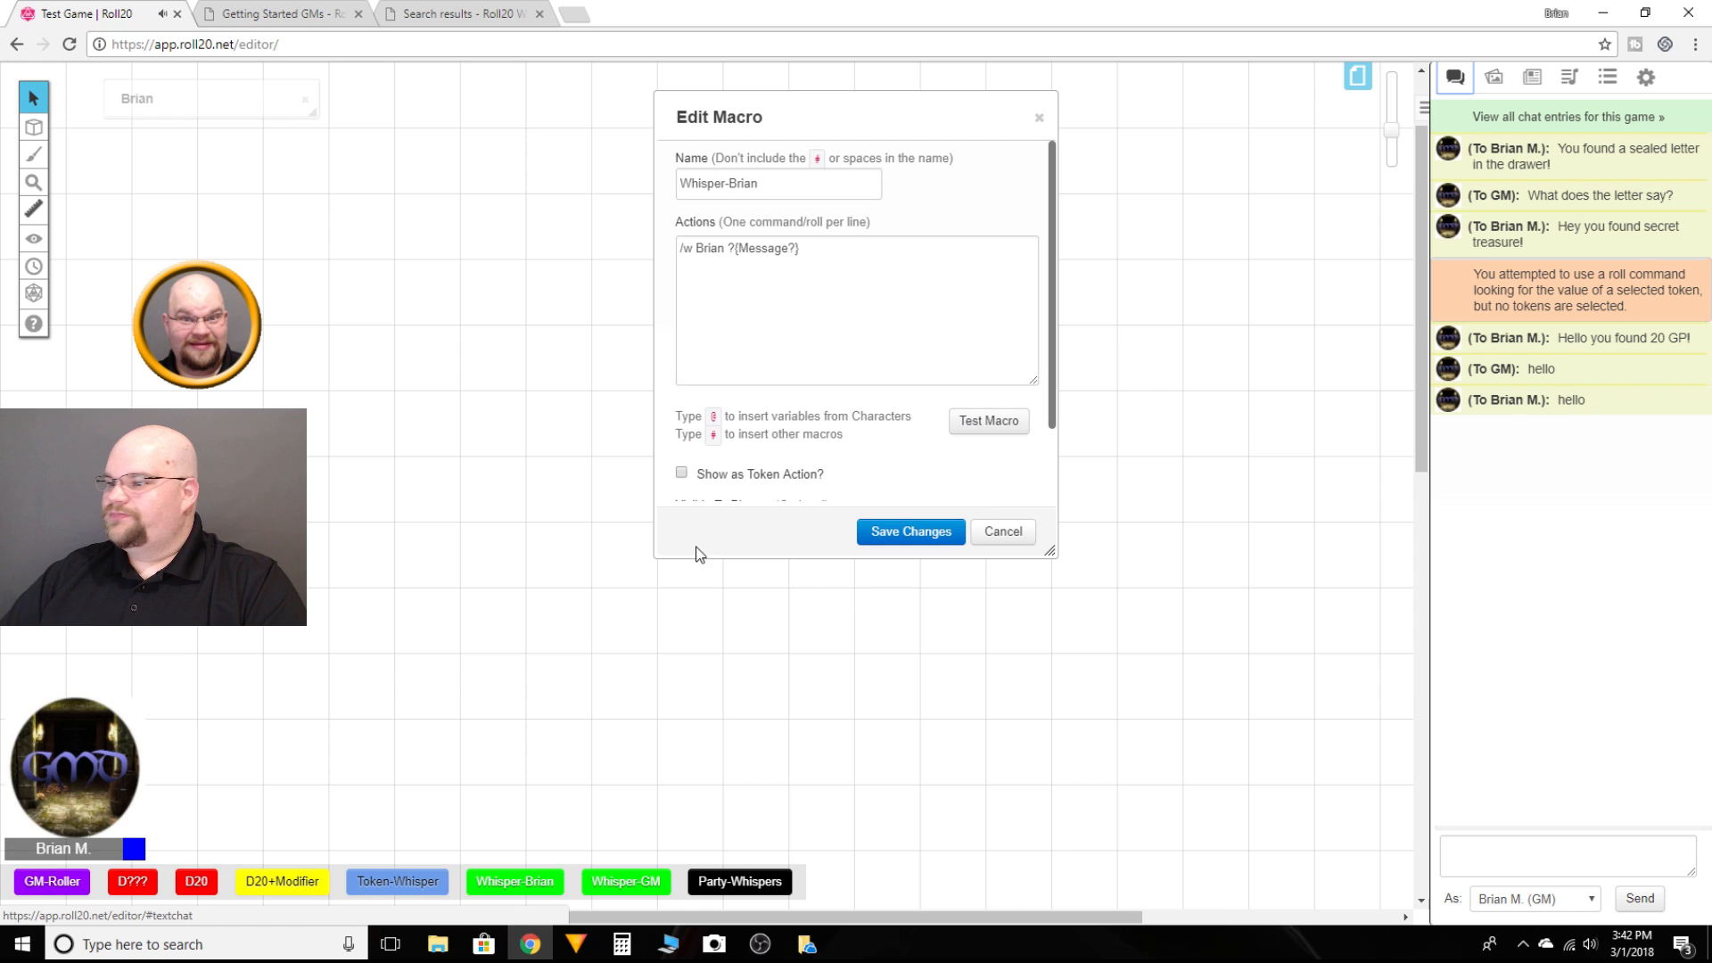
click(1003, 532)
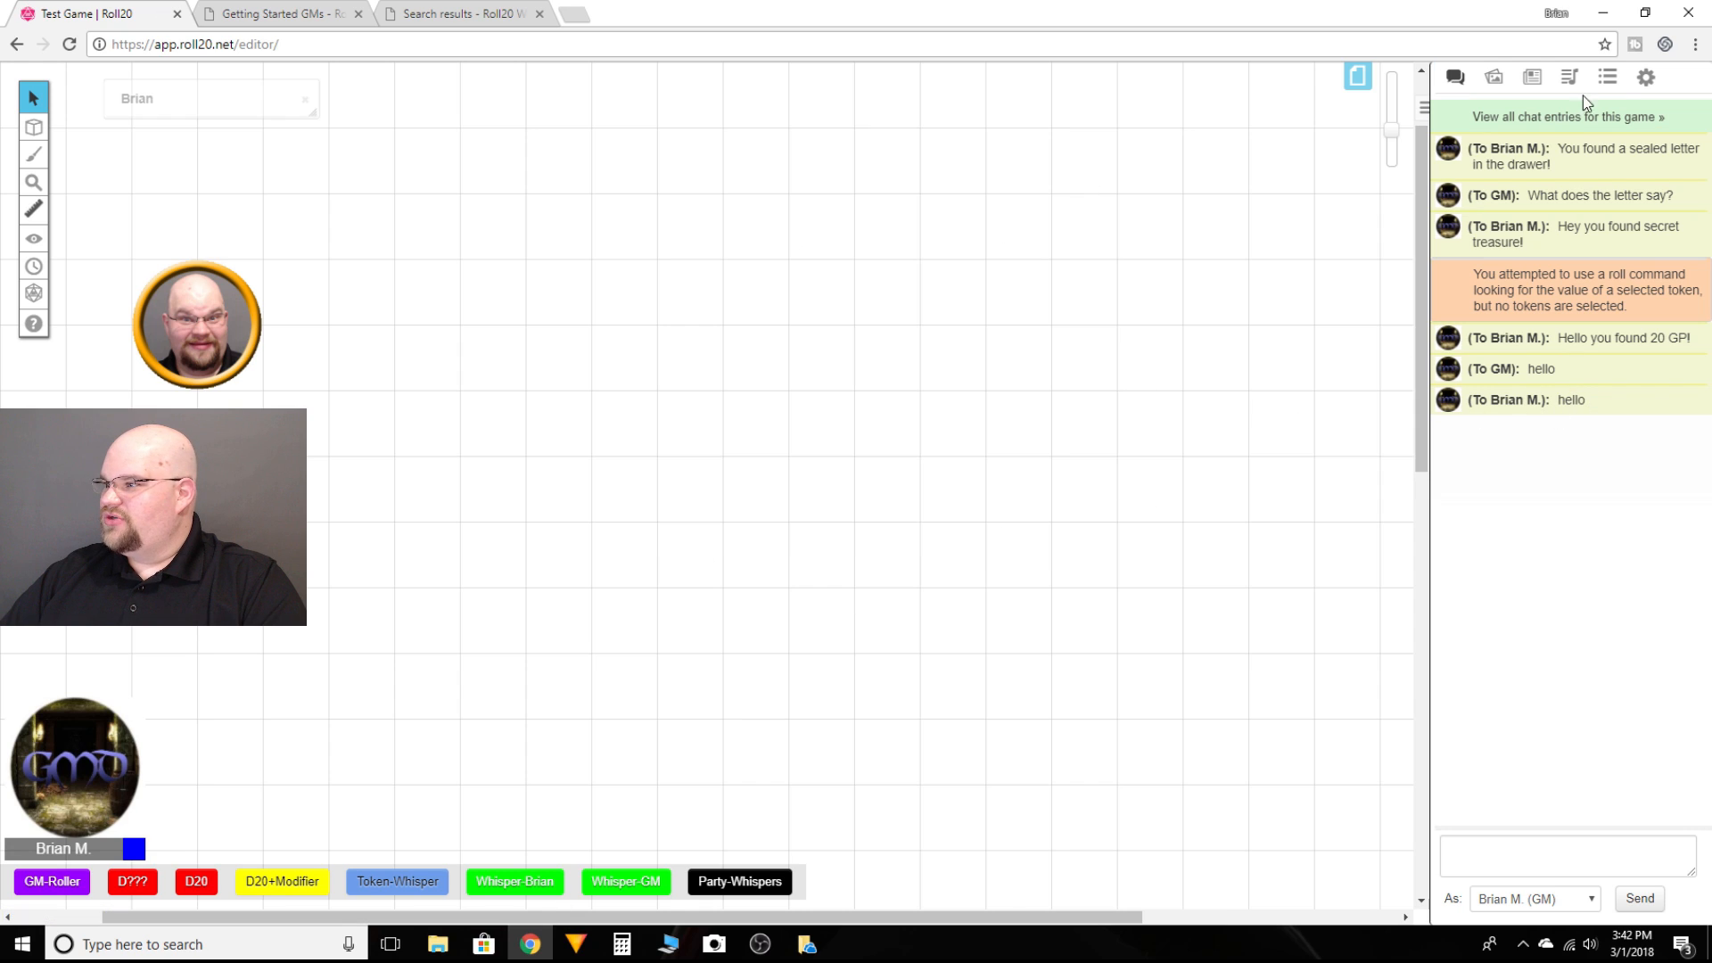
Step: Open the Token-Whisper macro and test it without and then with the token selected, cancelling the message prompt
click(1607, 77)
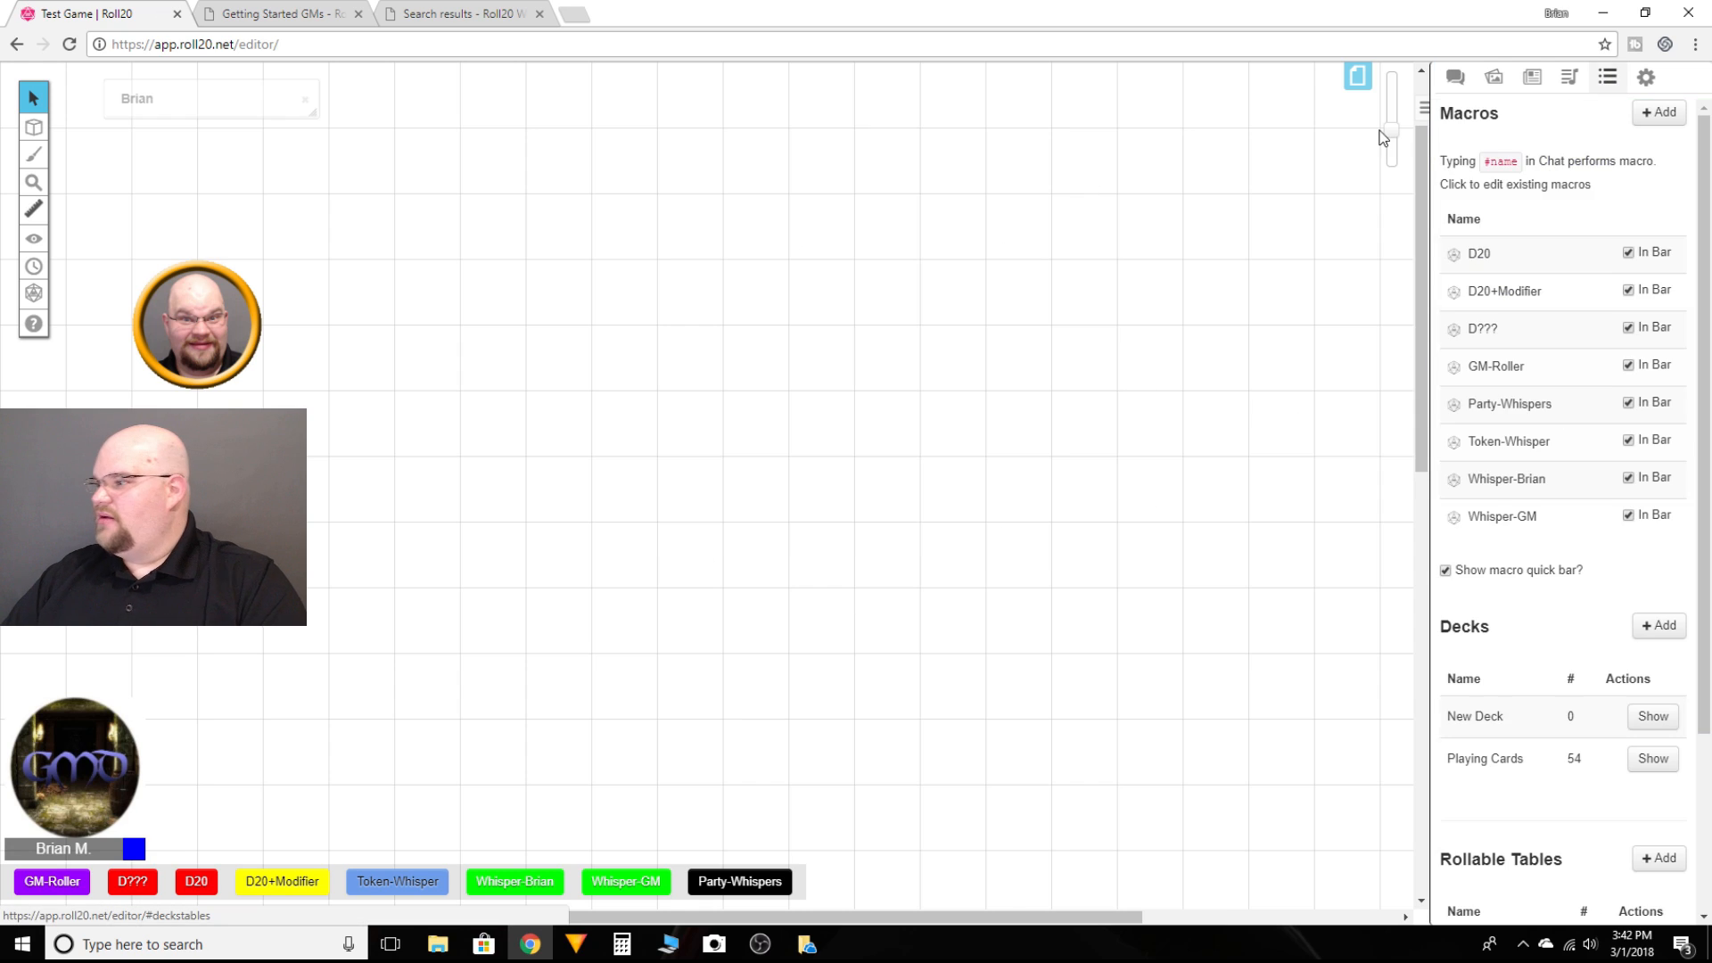
click(1509, 441)
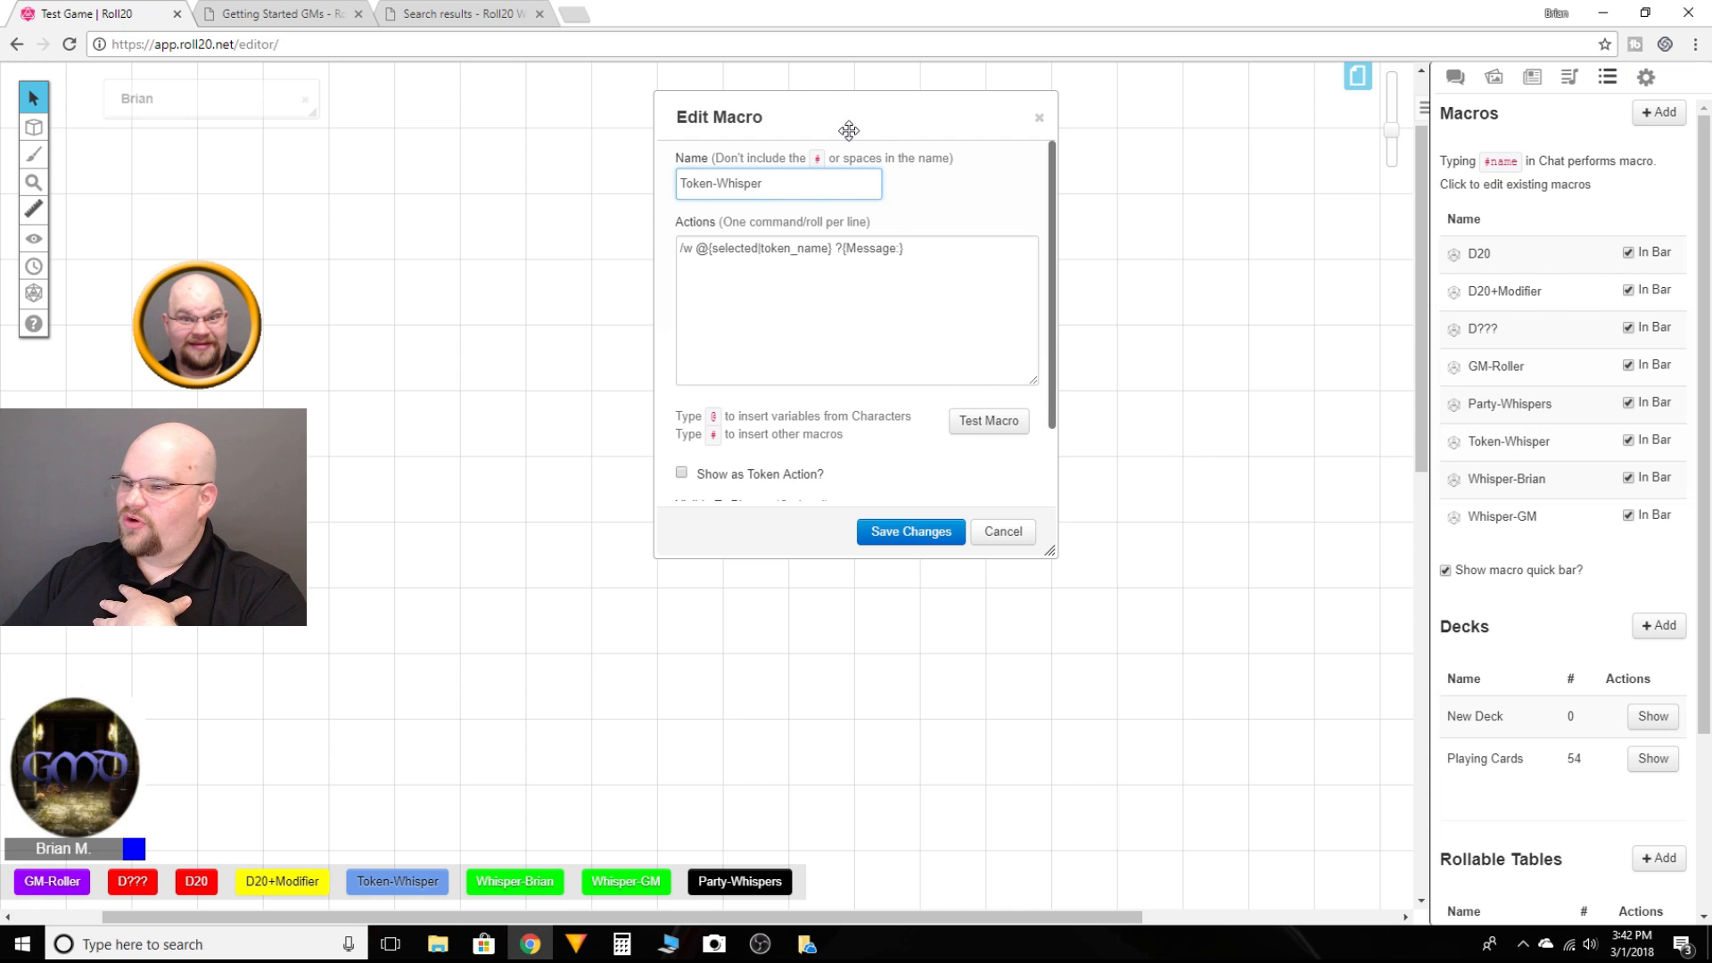
drag(847, 121, 974, 143)
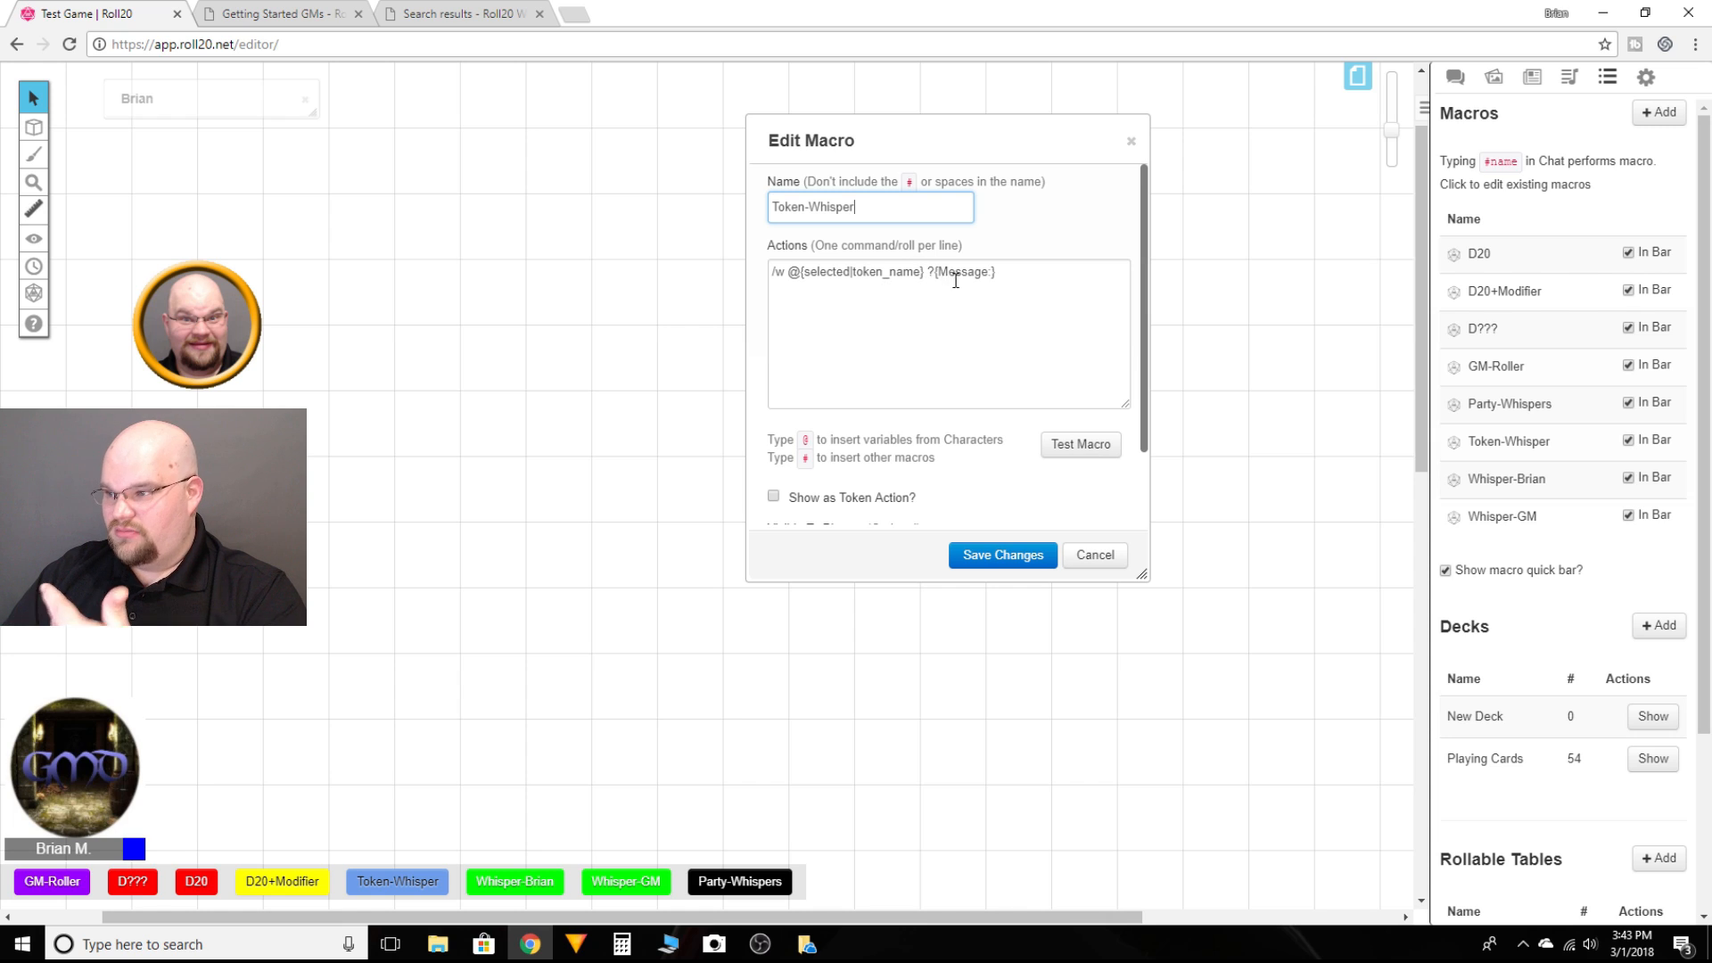
click(1082, 444)
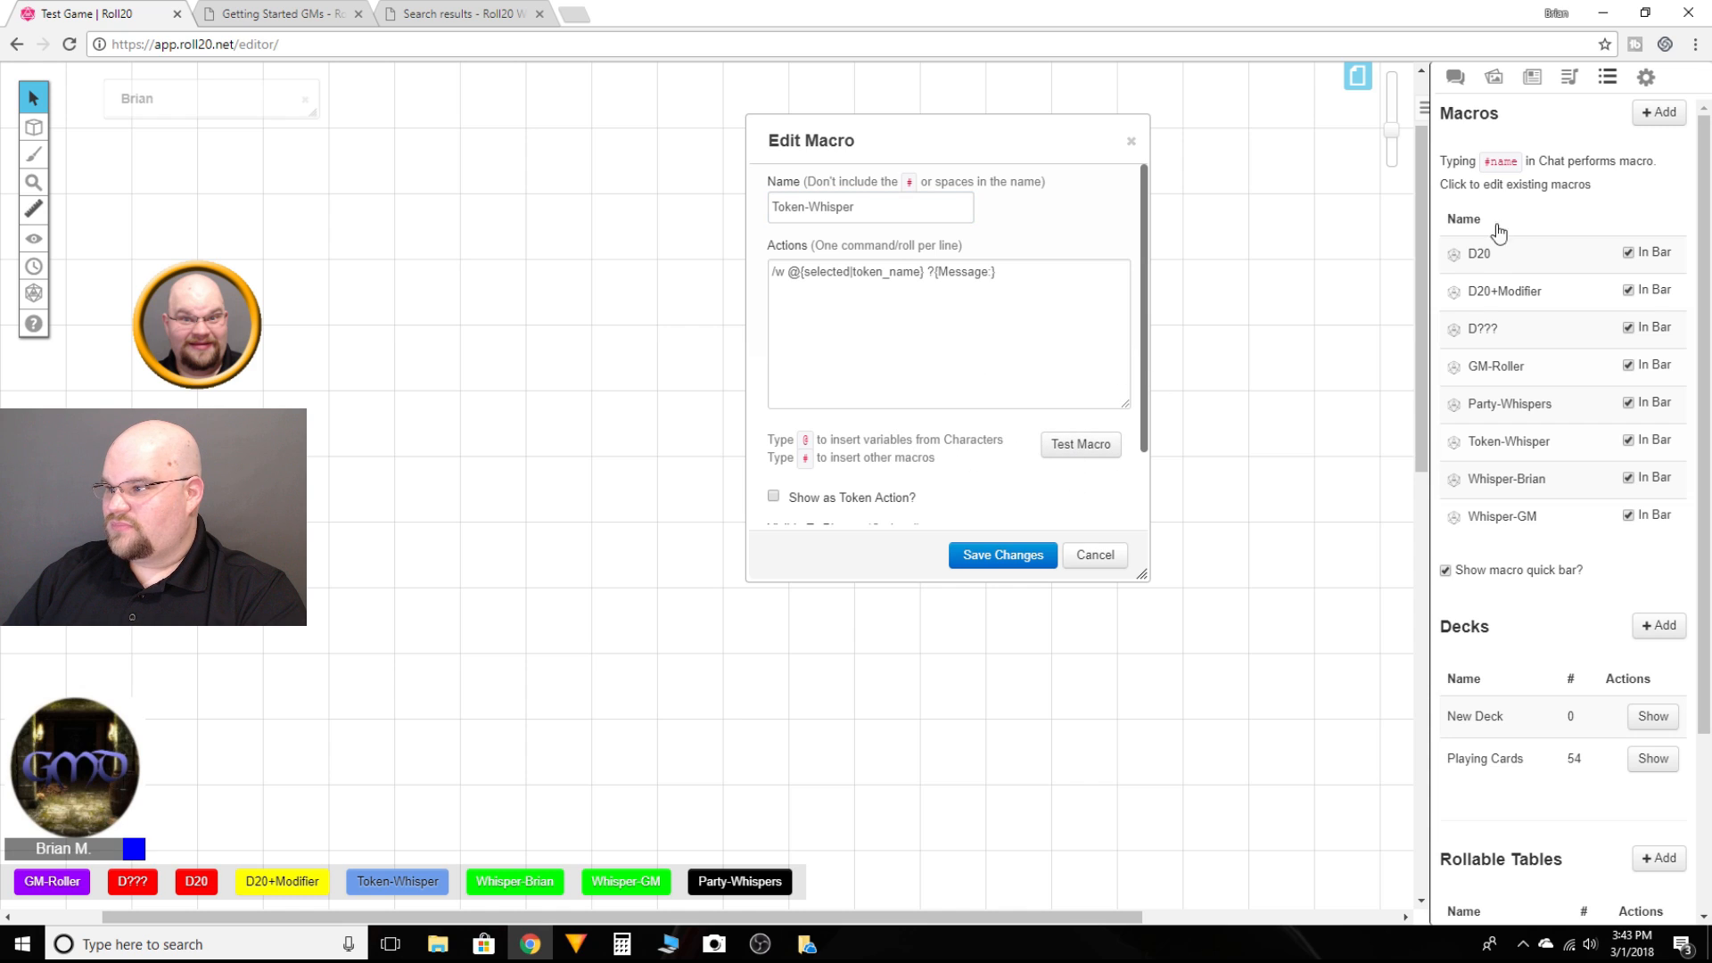
click(1455, 80)
click(211, 327)
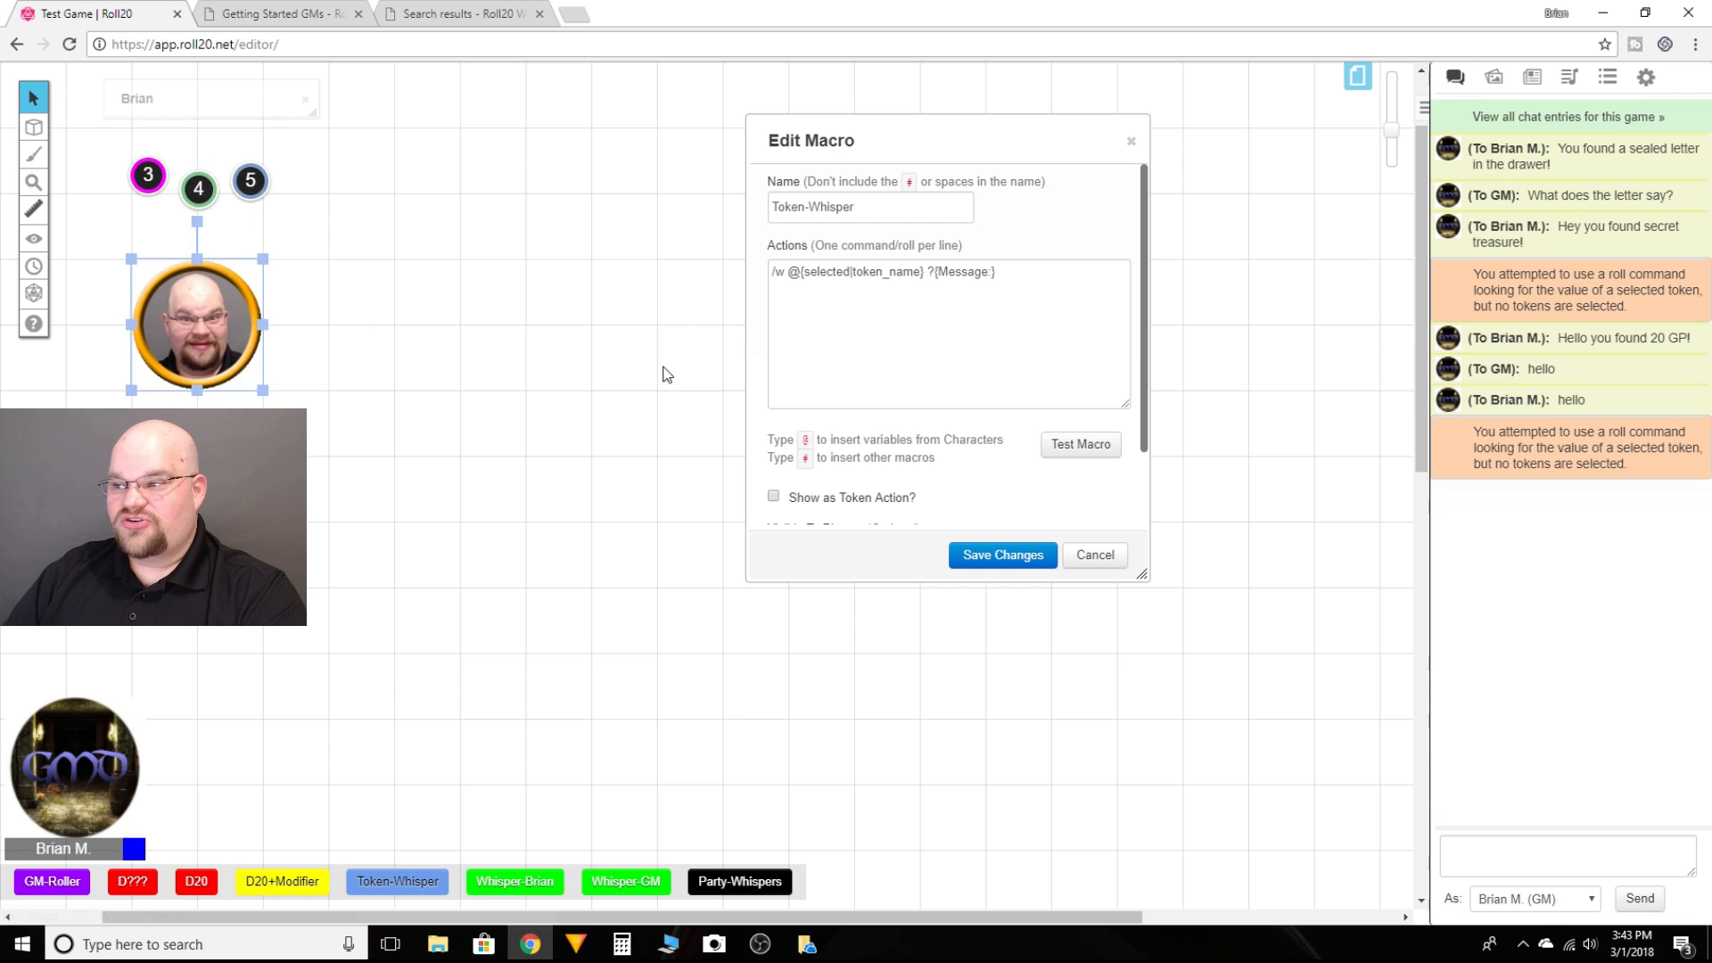
click(1069, 450)
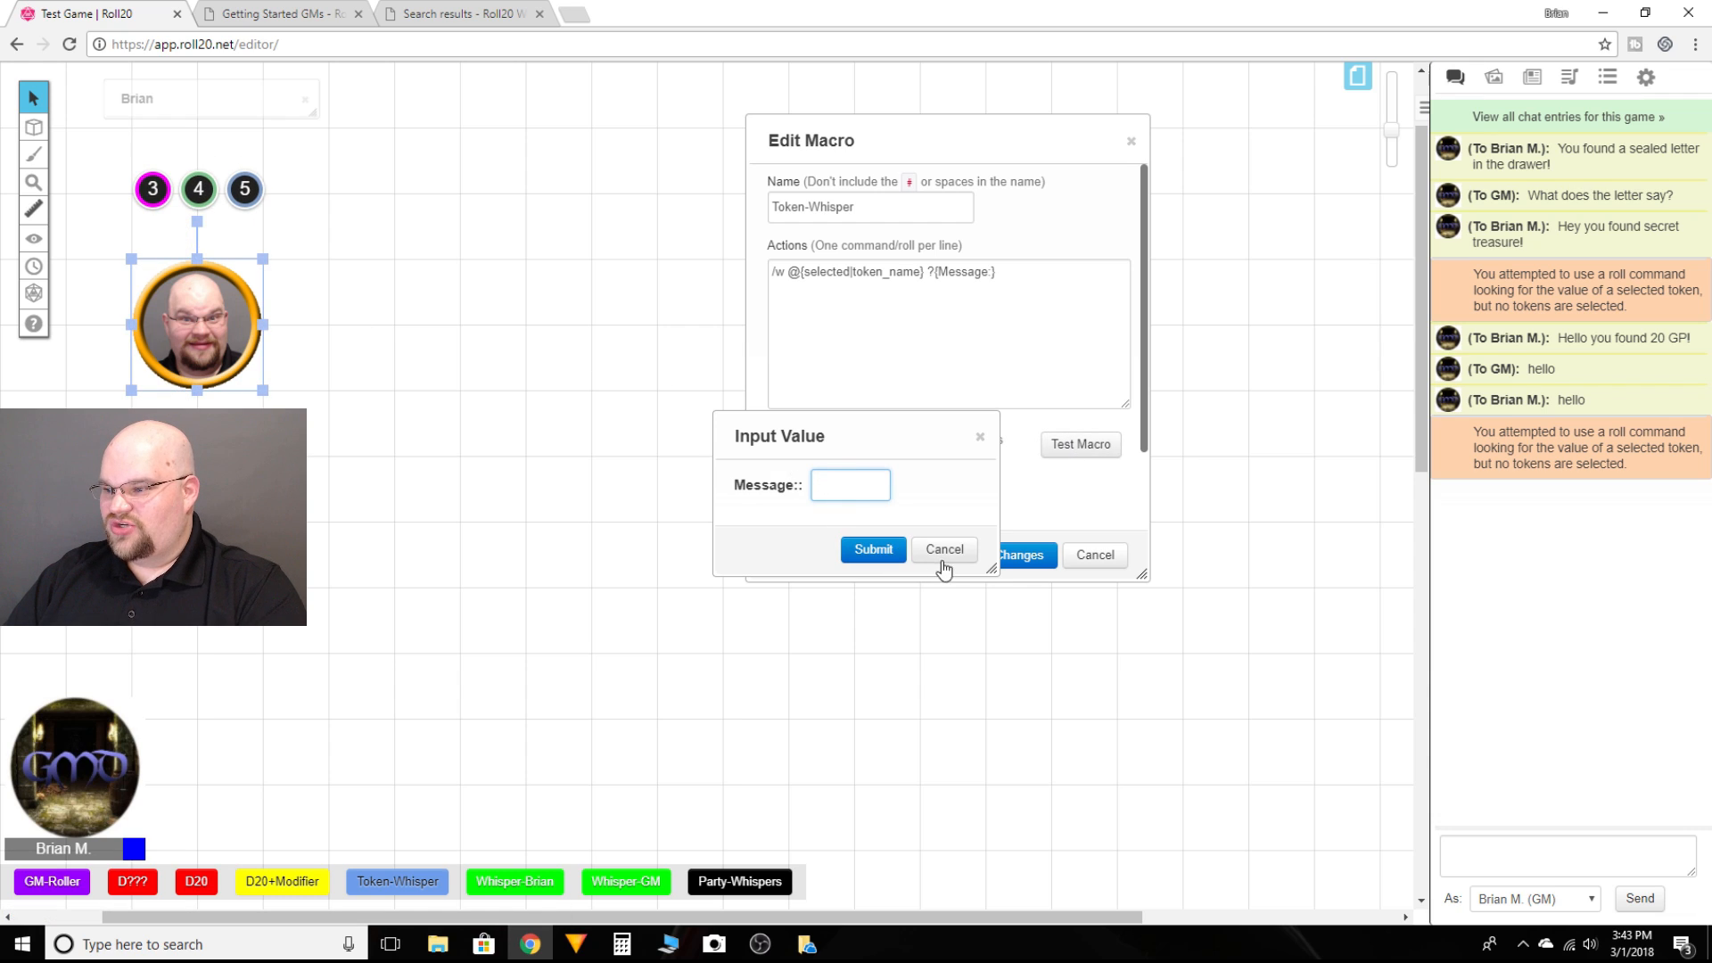
click(947, 553)
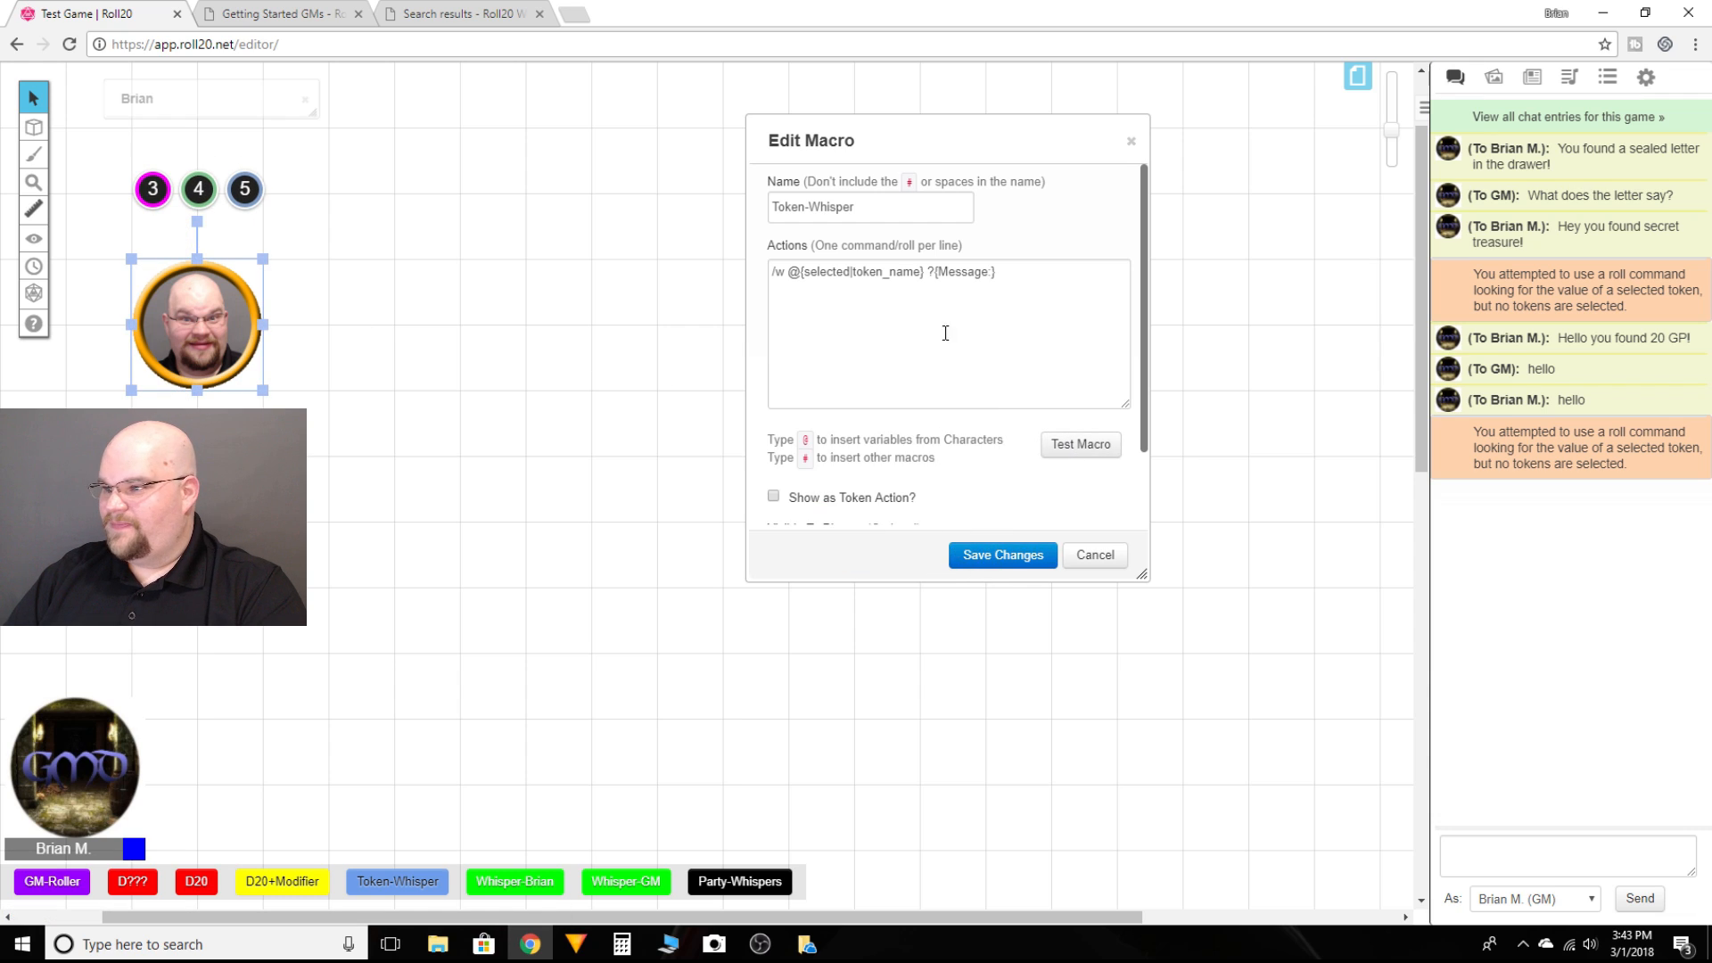
Step: Try ending the Token-Whisper prompt label with a question mark, test it with and without the token selected, and cancel the edit
click(992, 271)
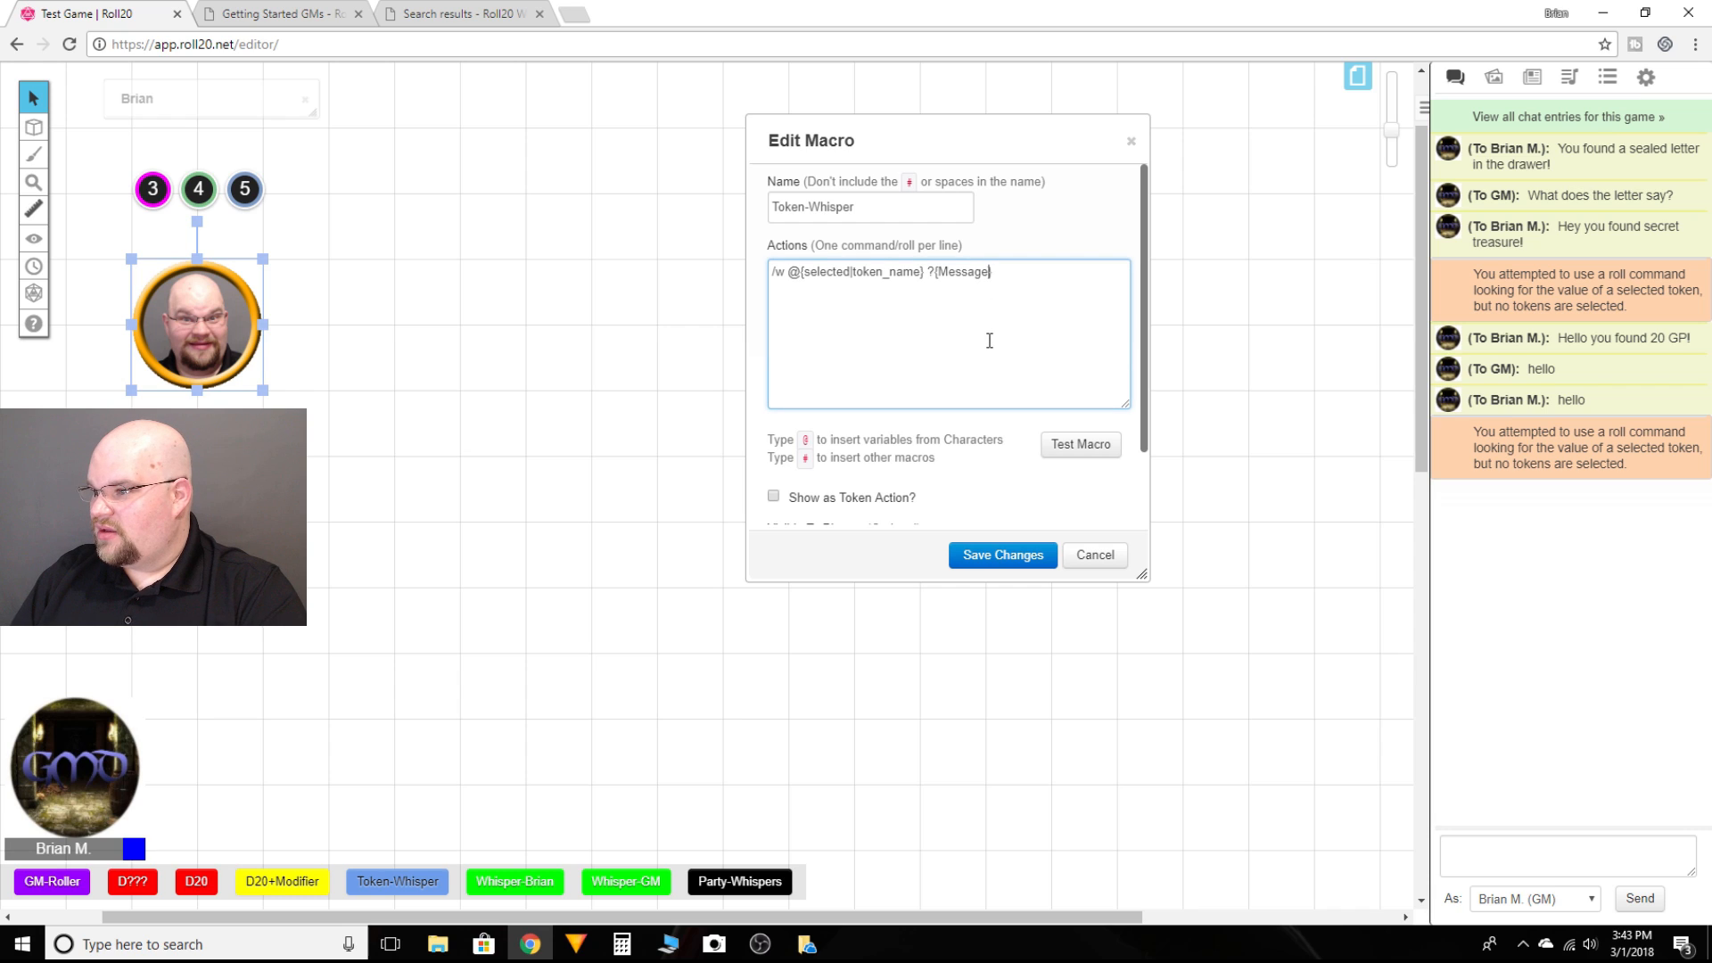
text(?)
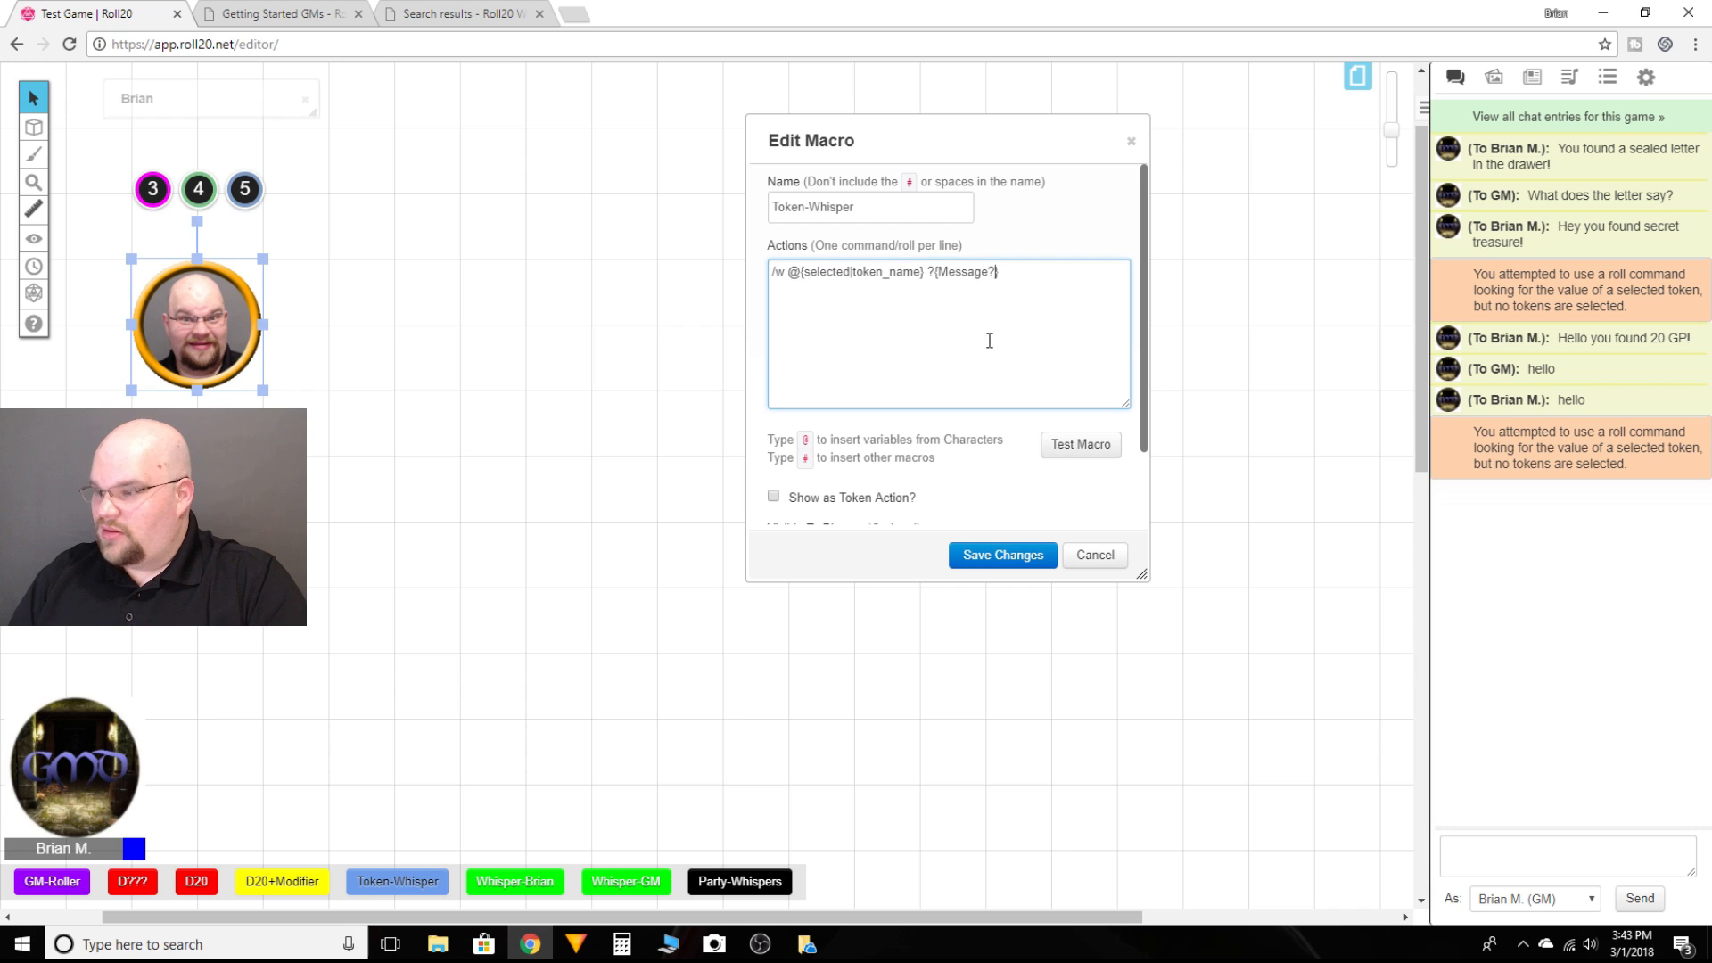
click(1079, 448)
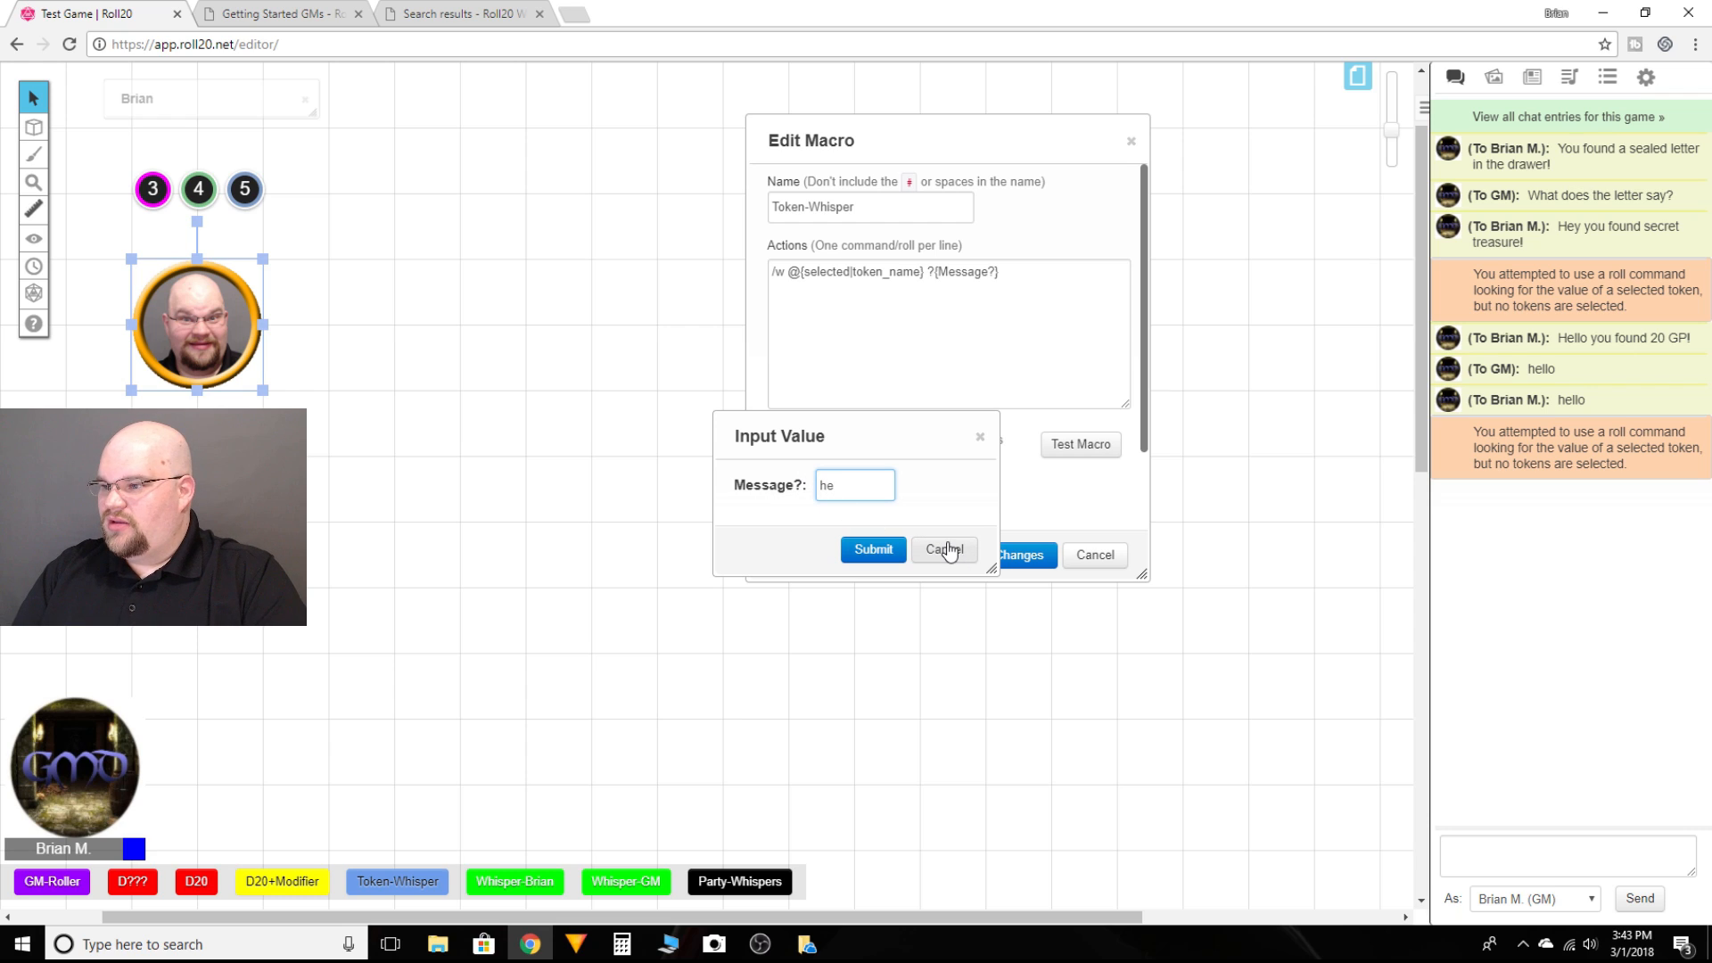
key(Return)
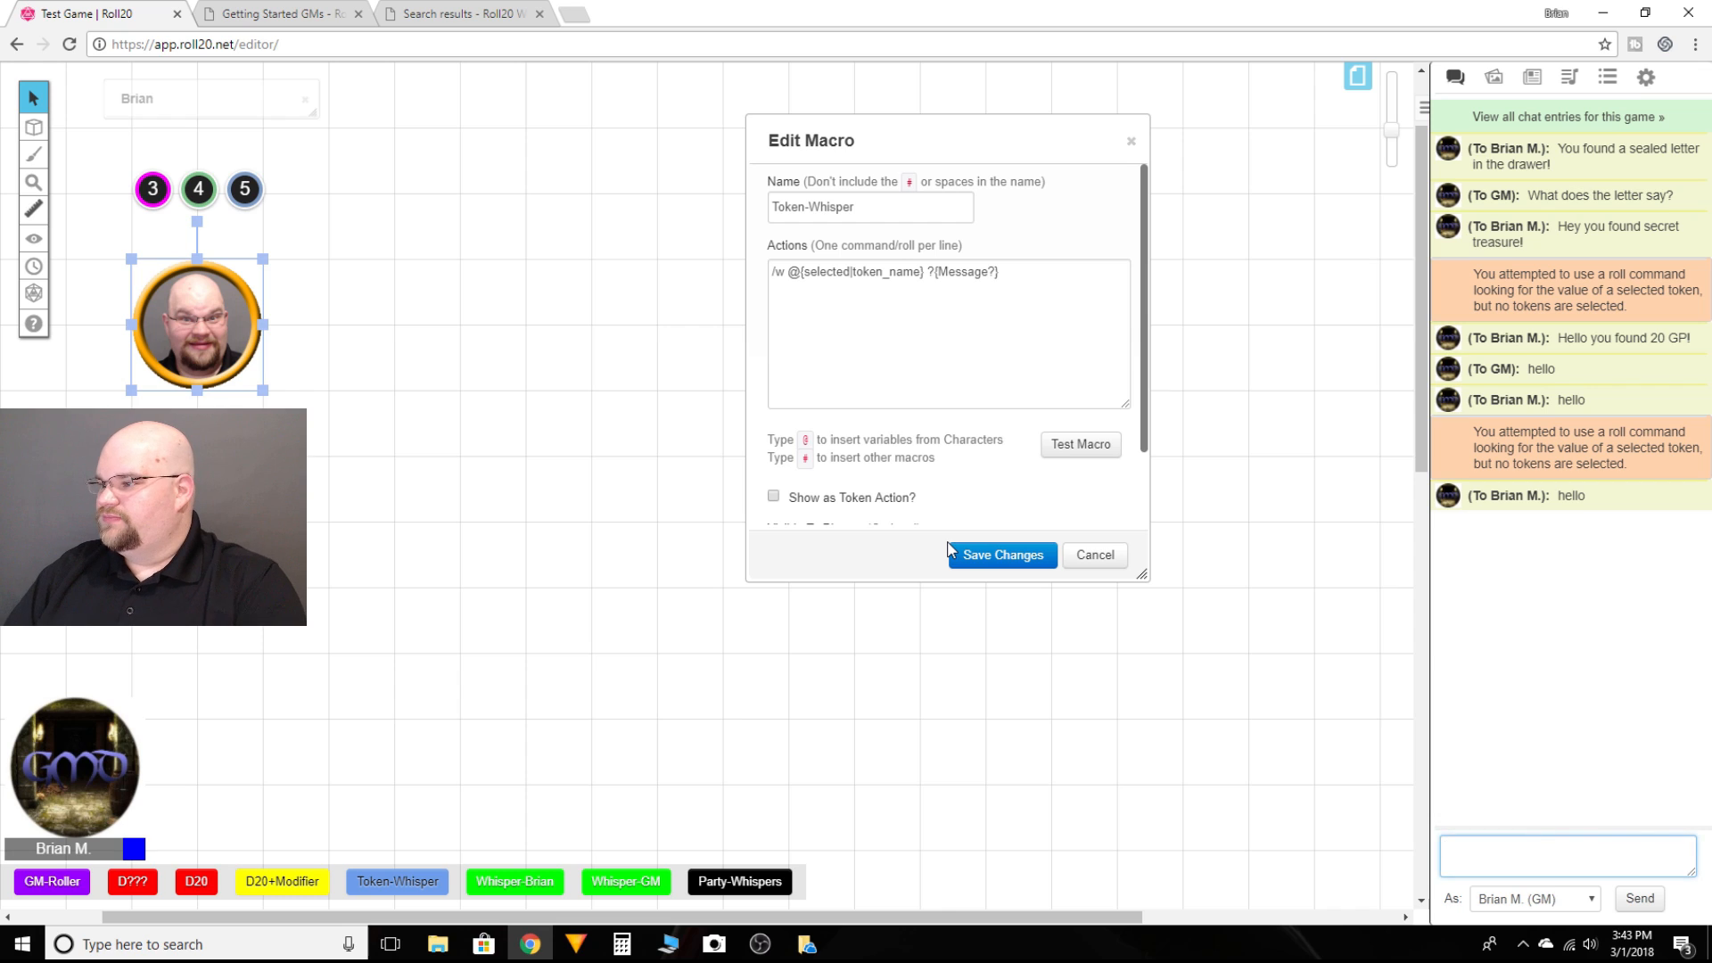
click(508, 368)
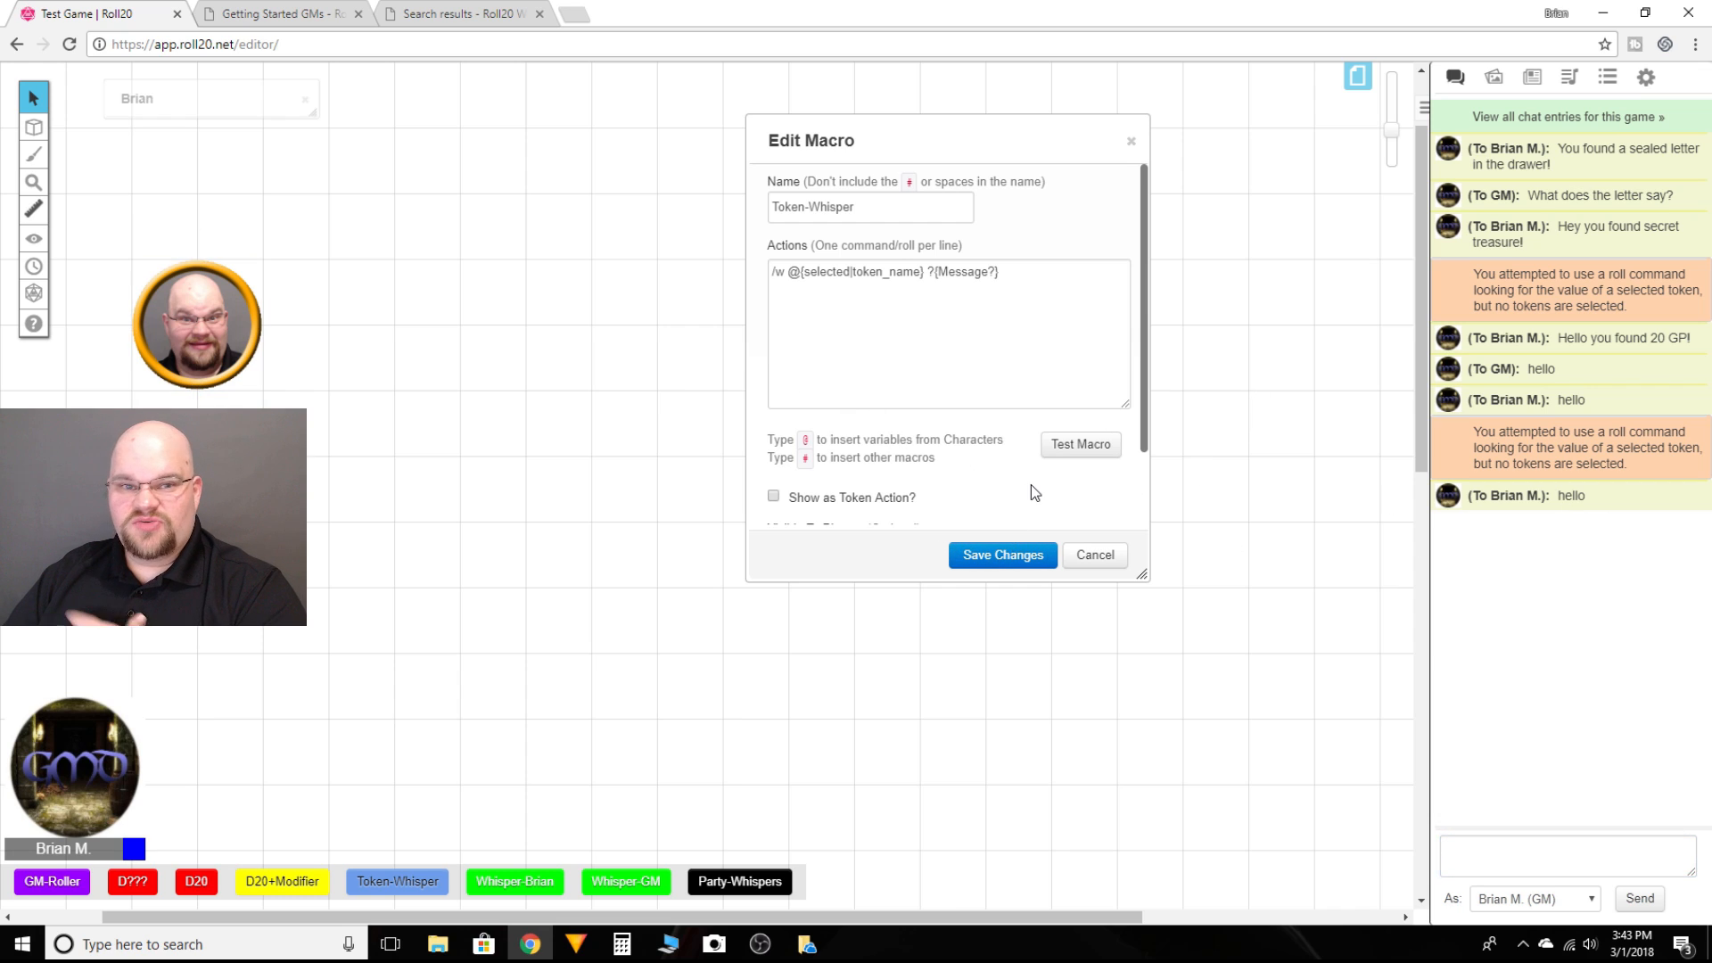
click(1104, 447)
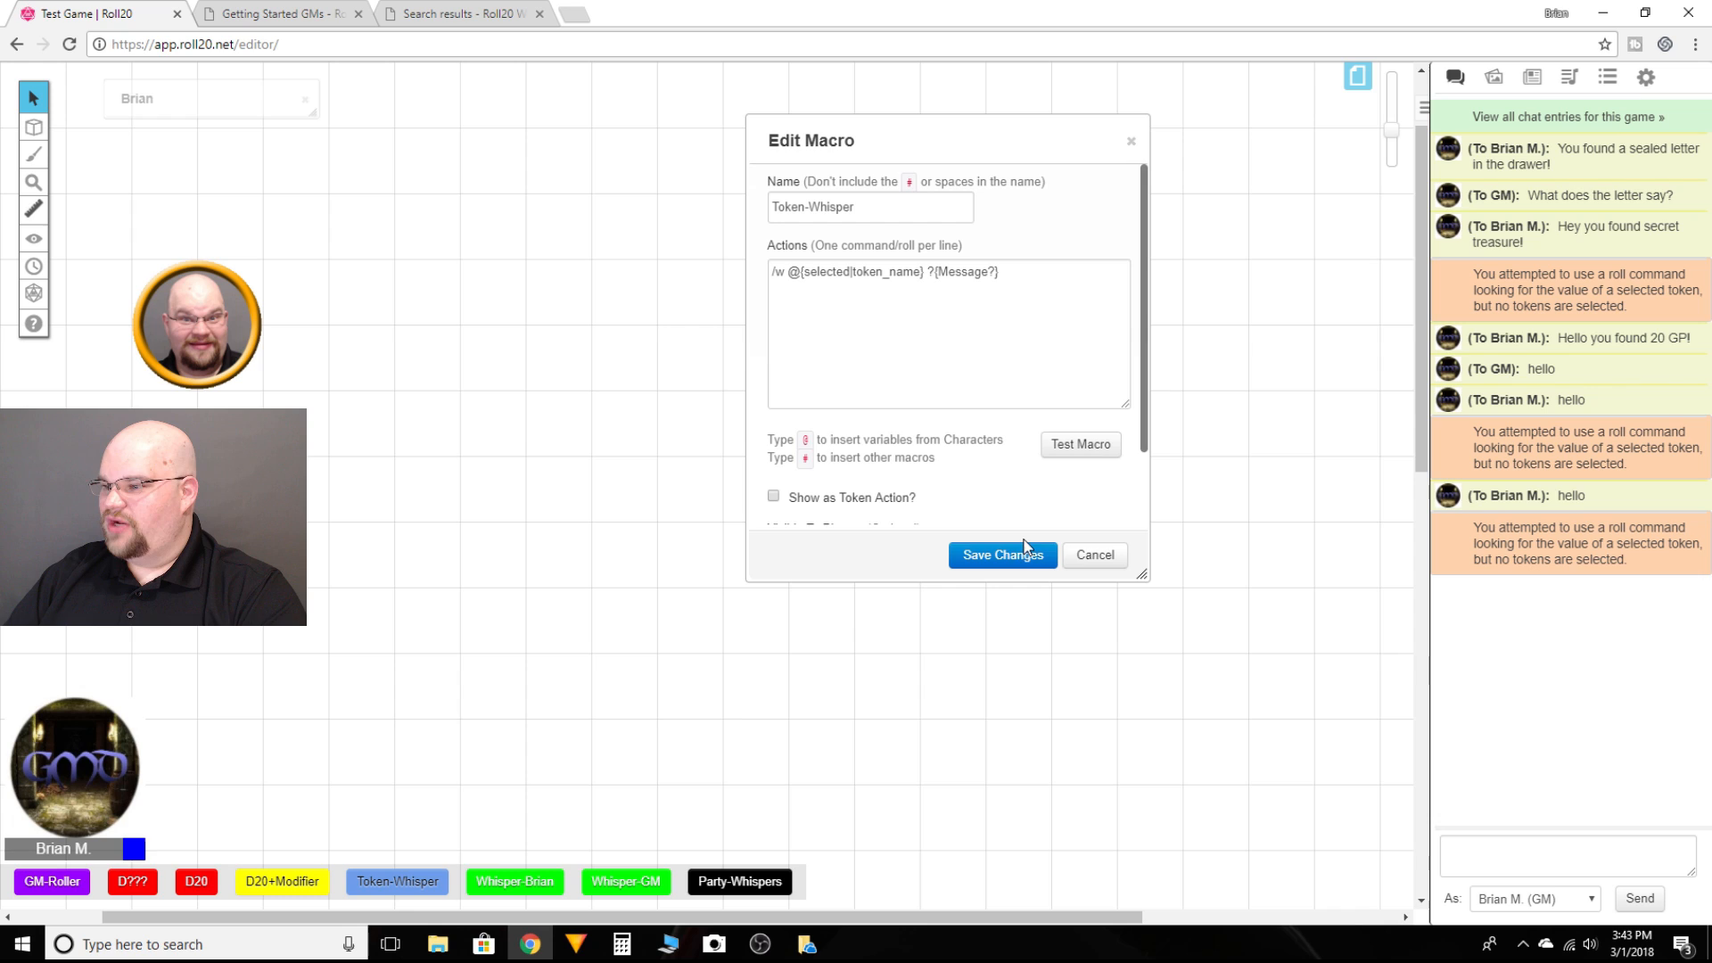
click(1087, 555)
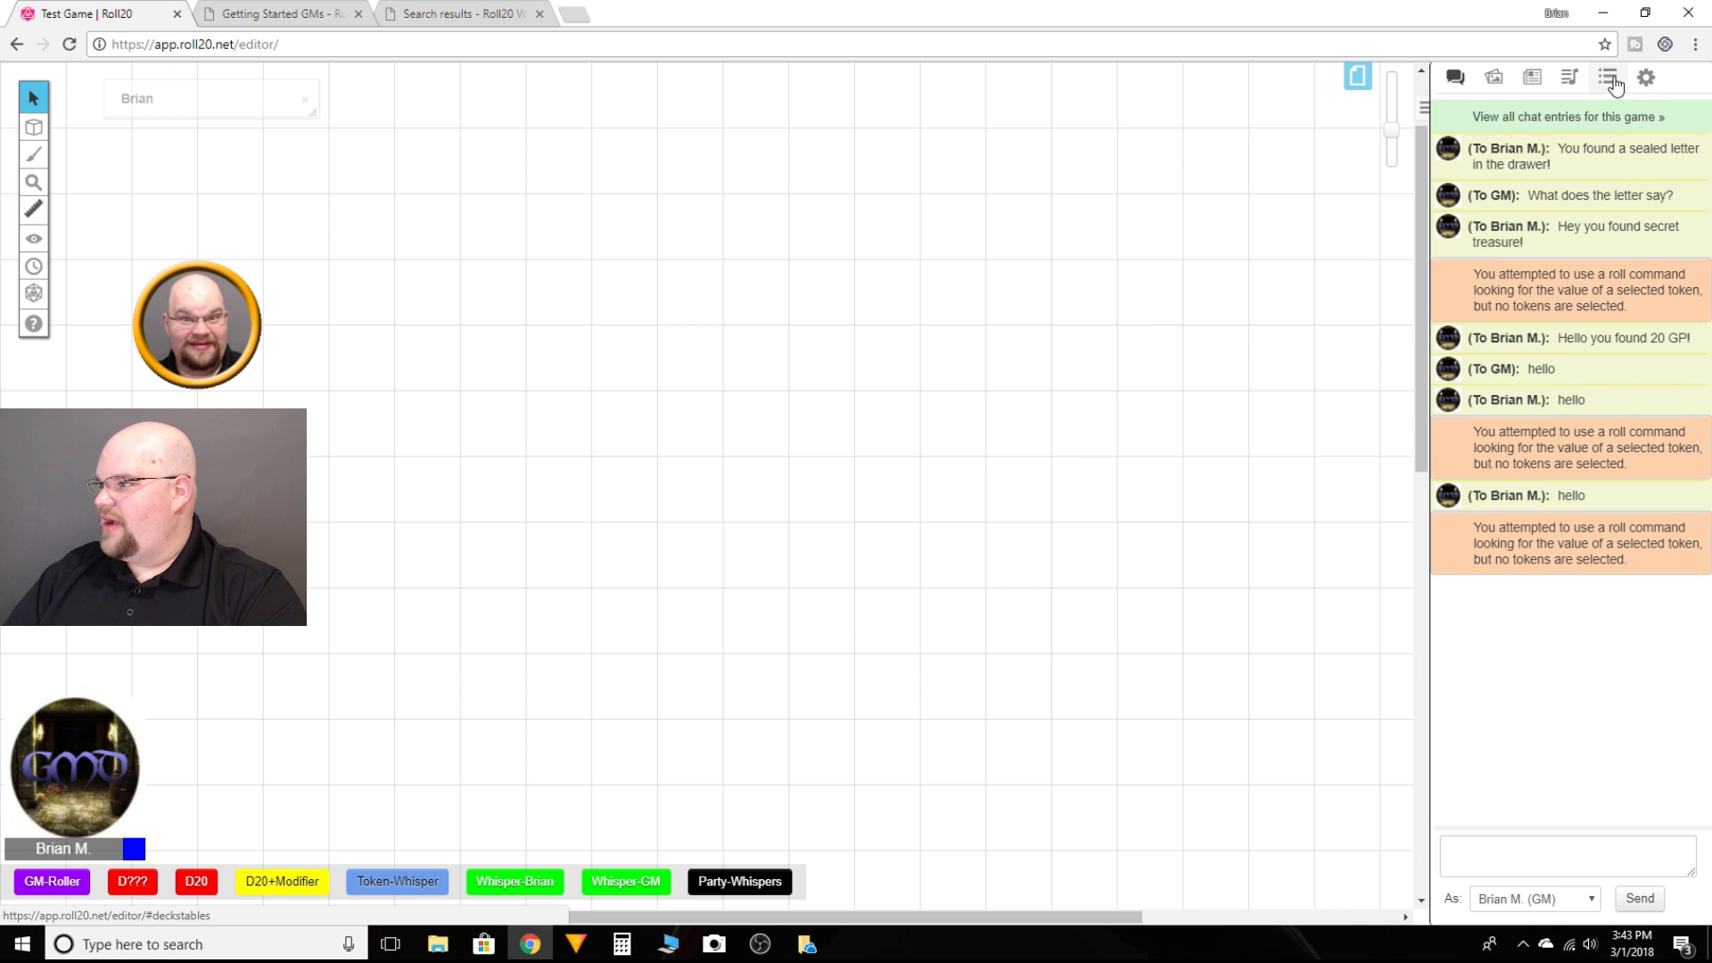
Step: Test the Party-Whispers macro, choosing name4 as recipient and sending "hello", then check the chat log
click(1613, 82)
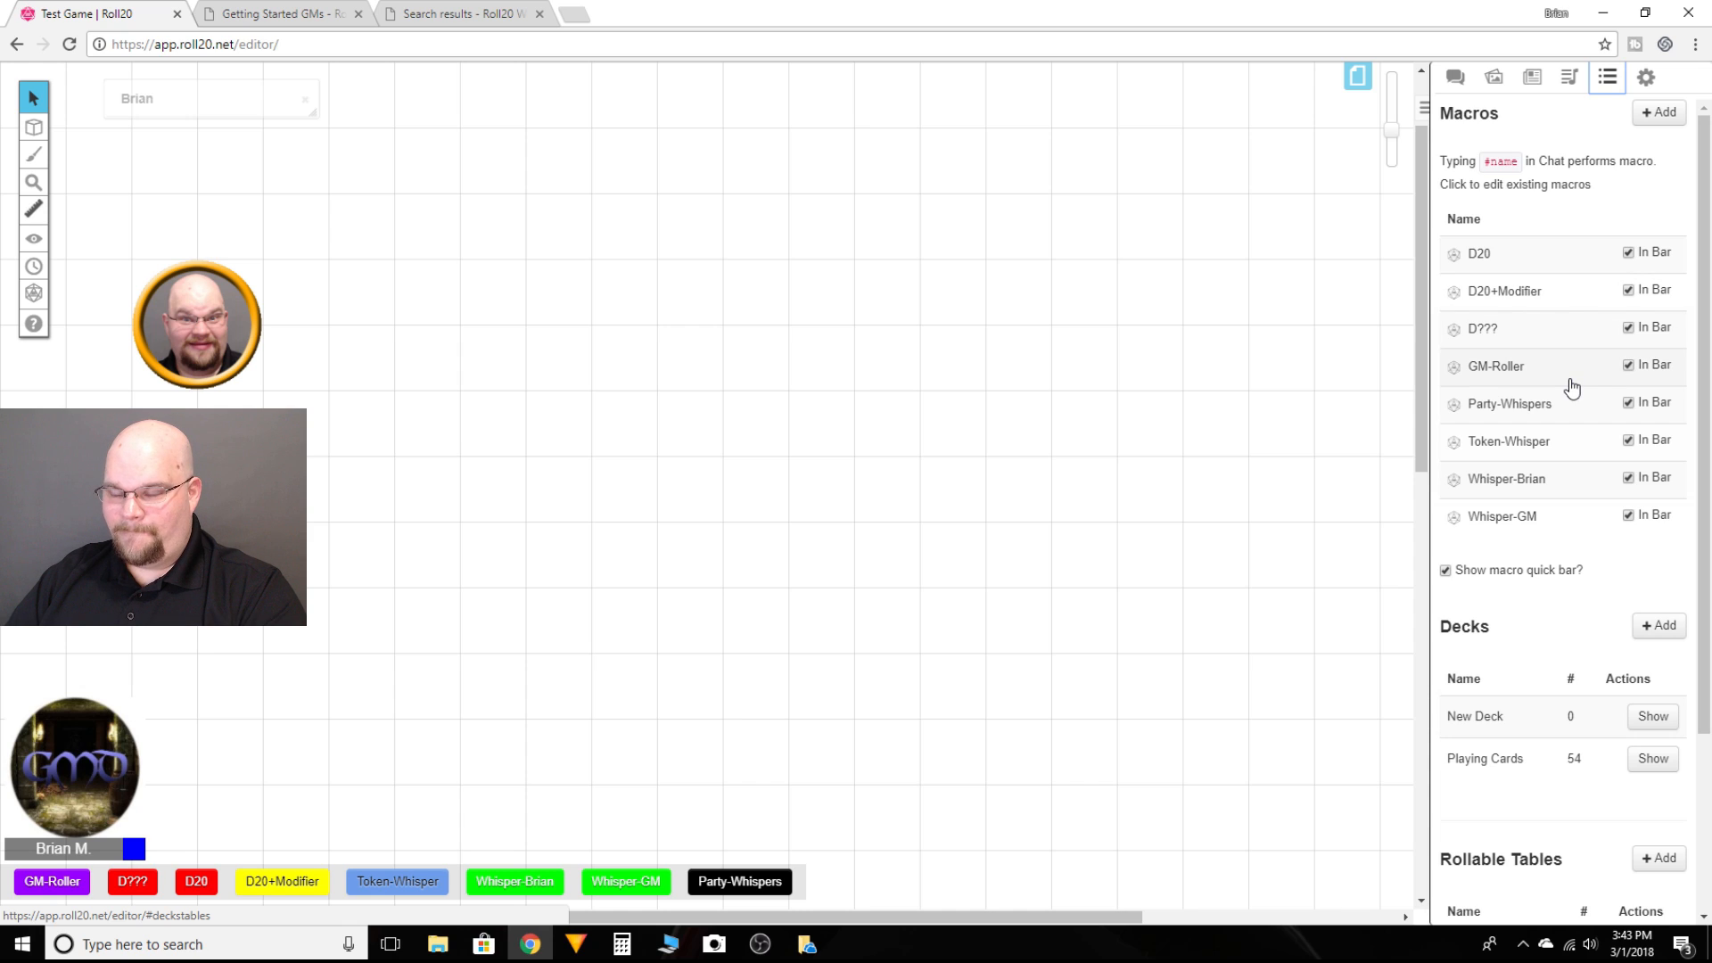
click(1518, 406)
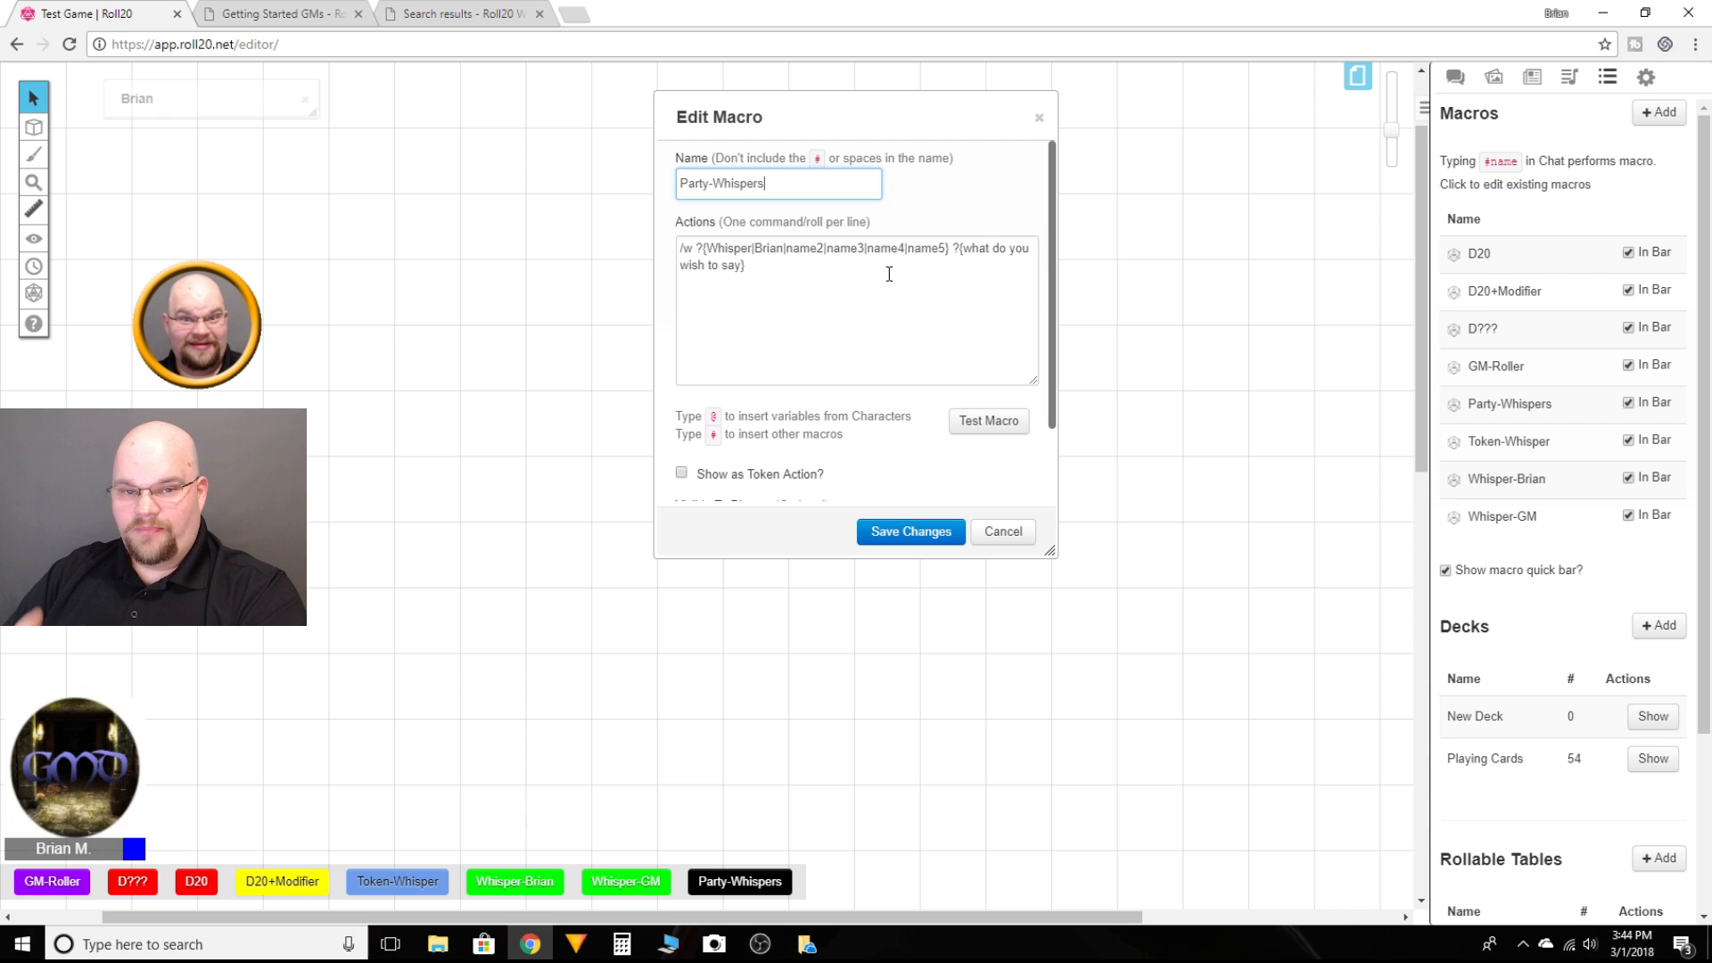
click(985, 423)
click(940, 480)
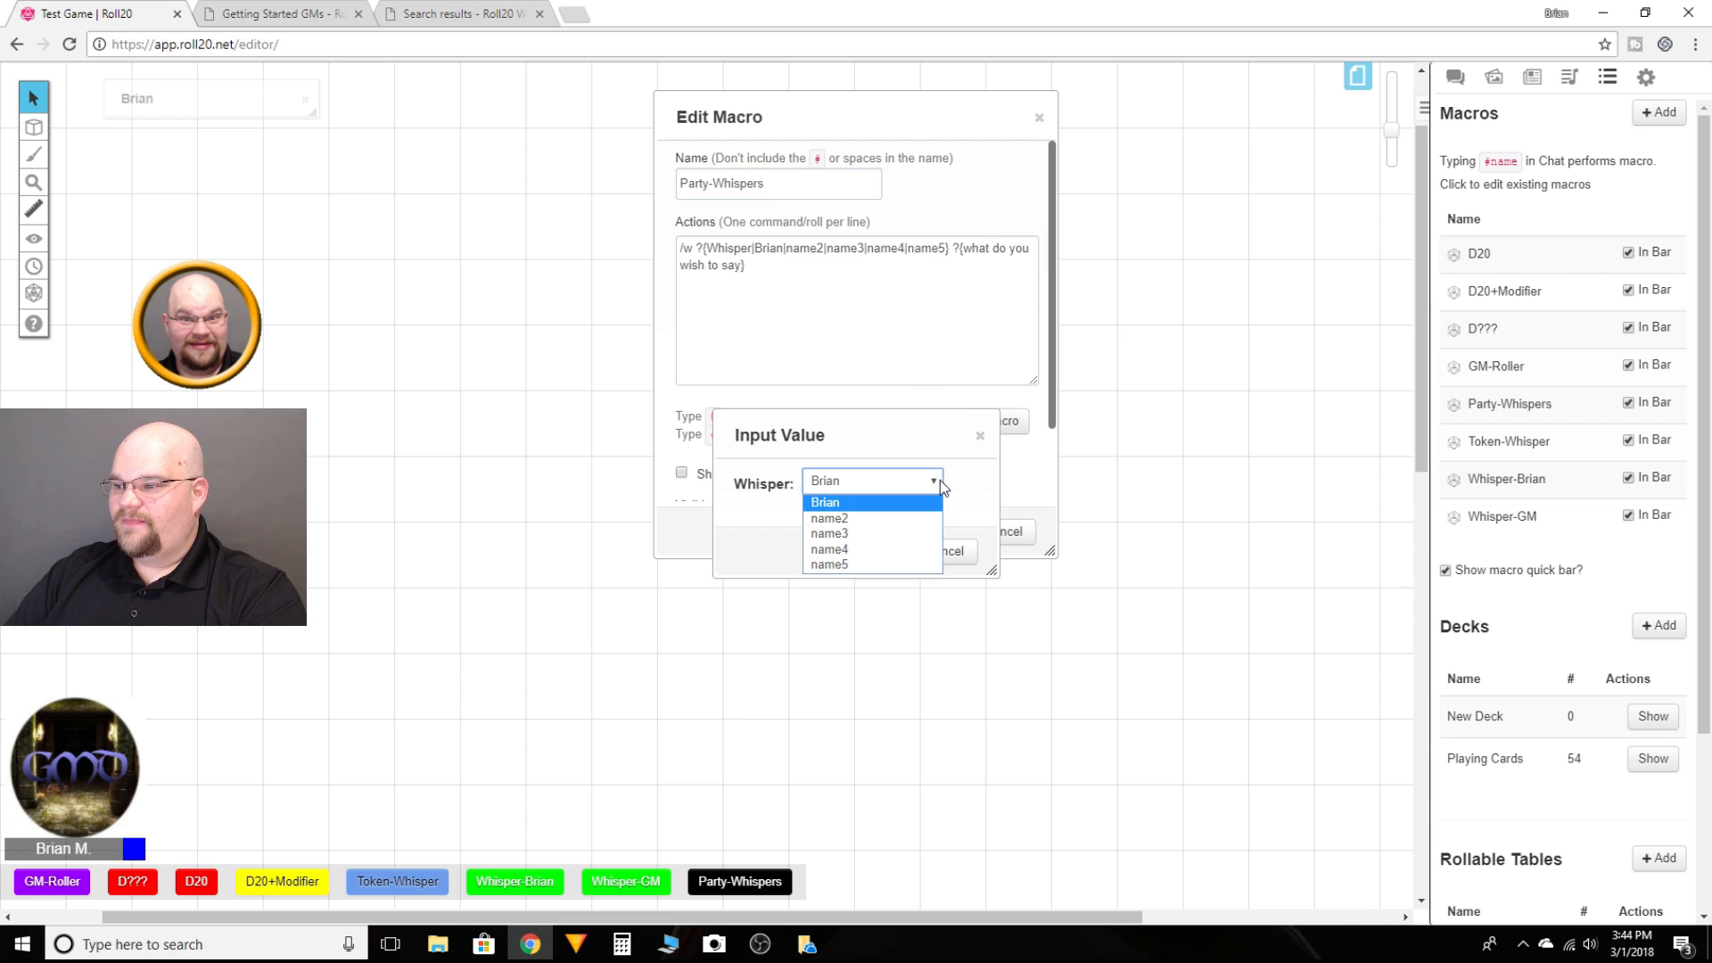
click(940, 479)
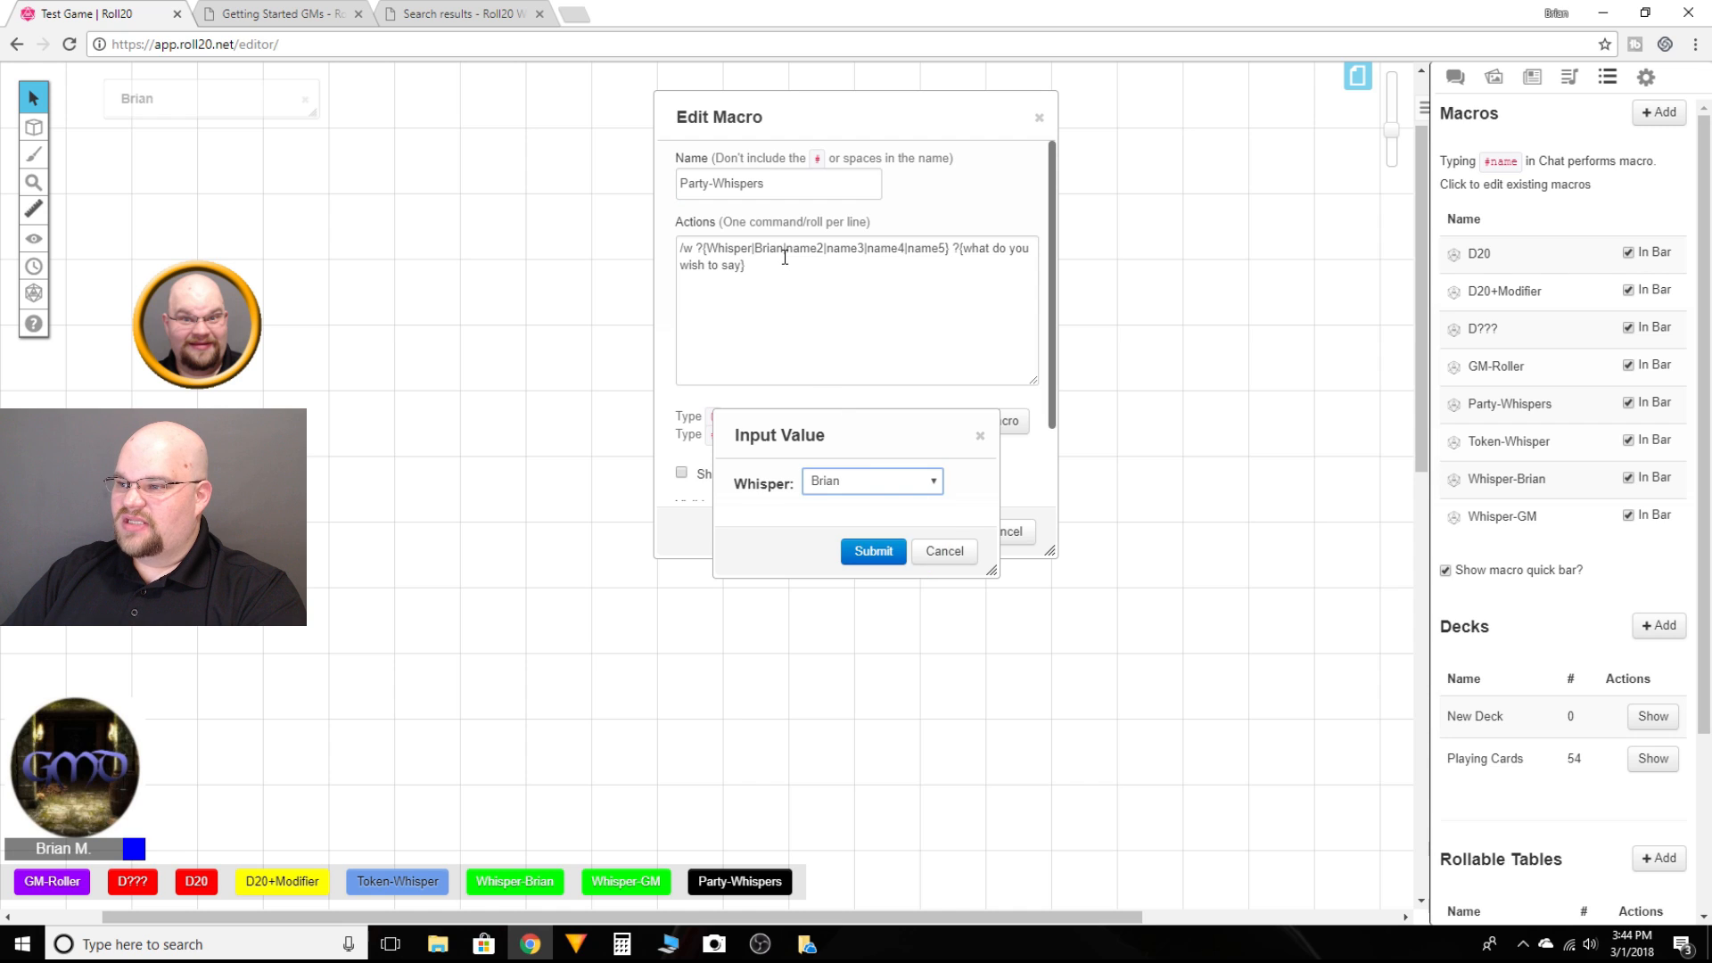
click(938, 482)
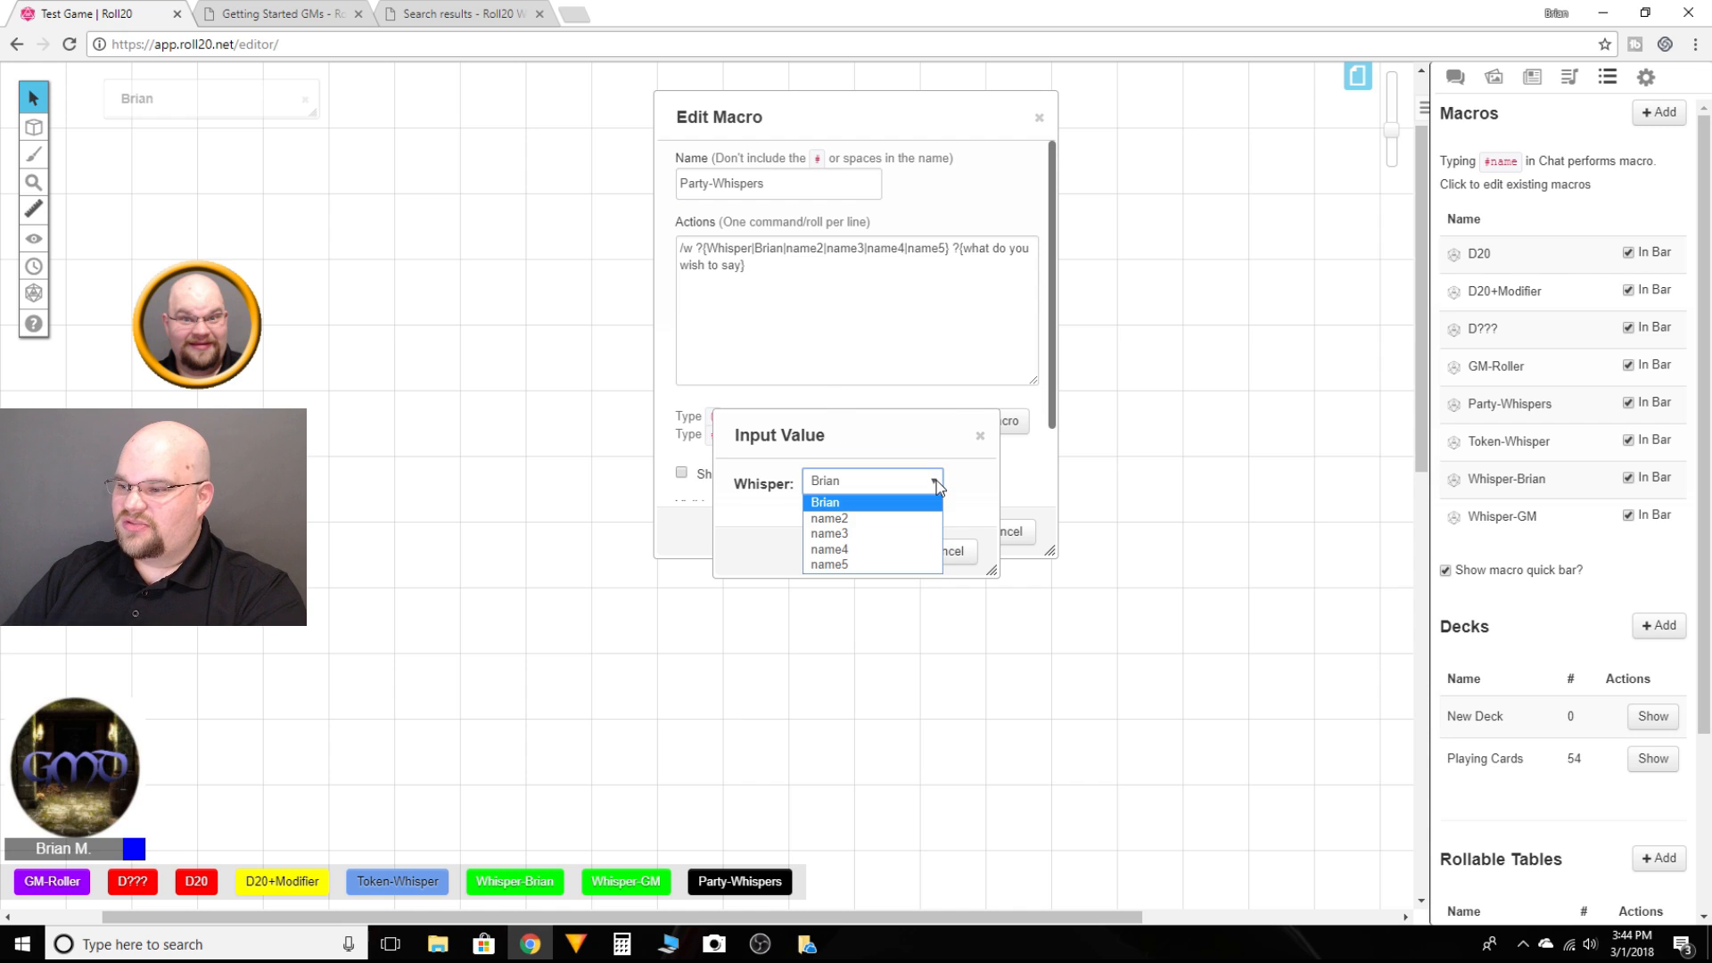
click(832, 550)
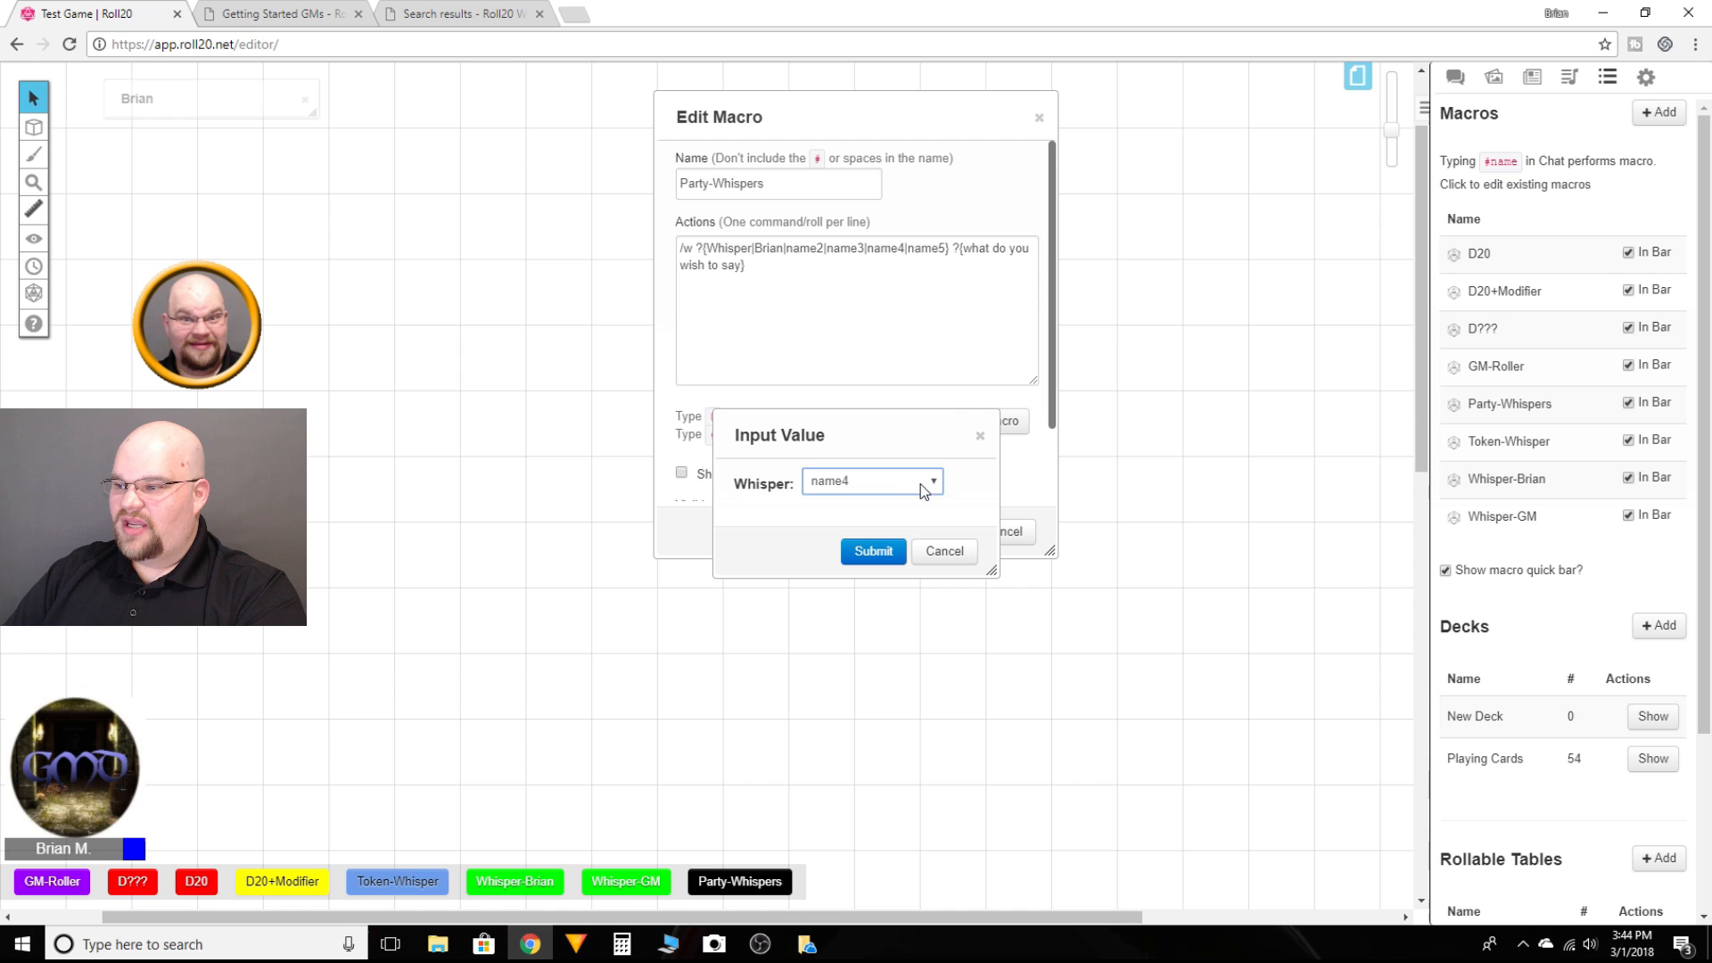
click(885, 551)
text(hello)
key(Return)
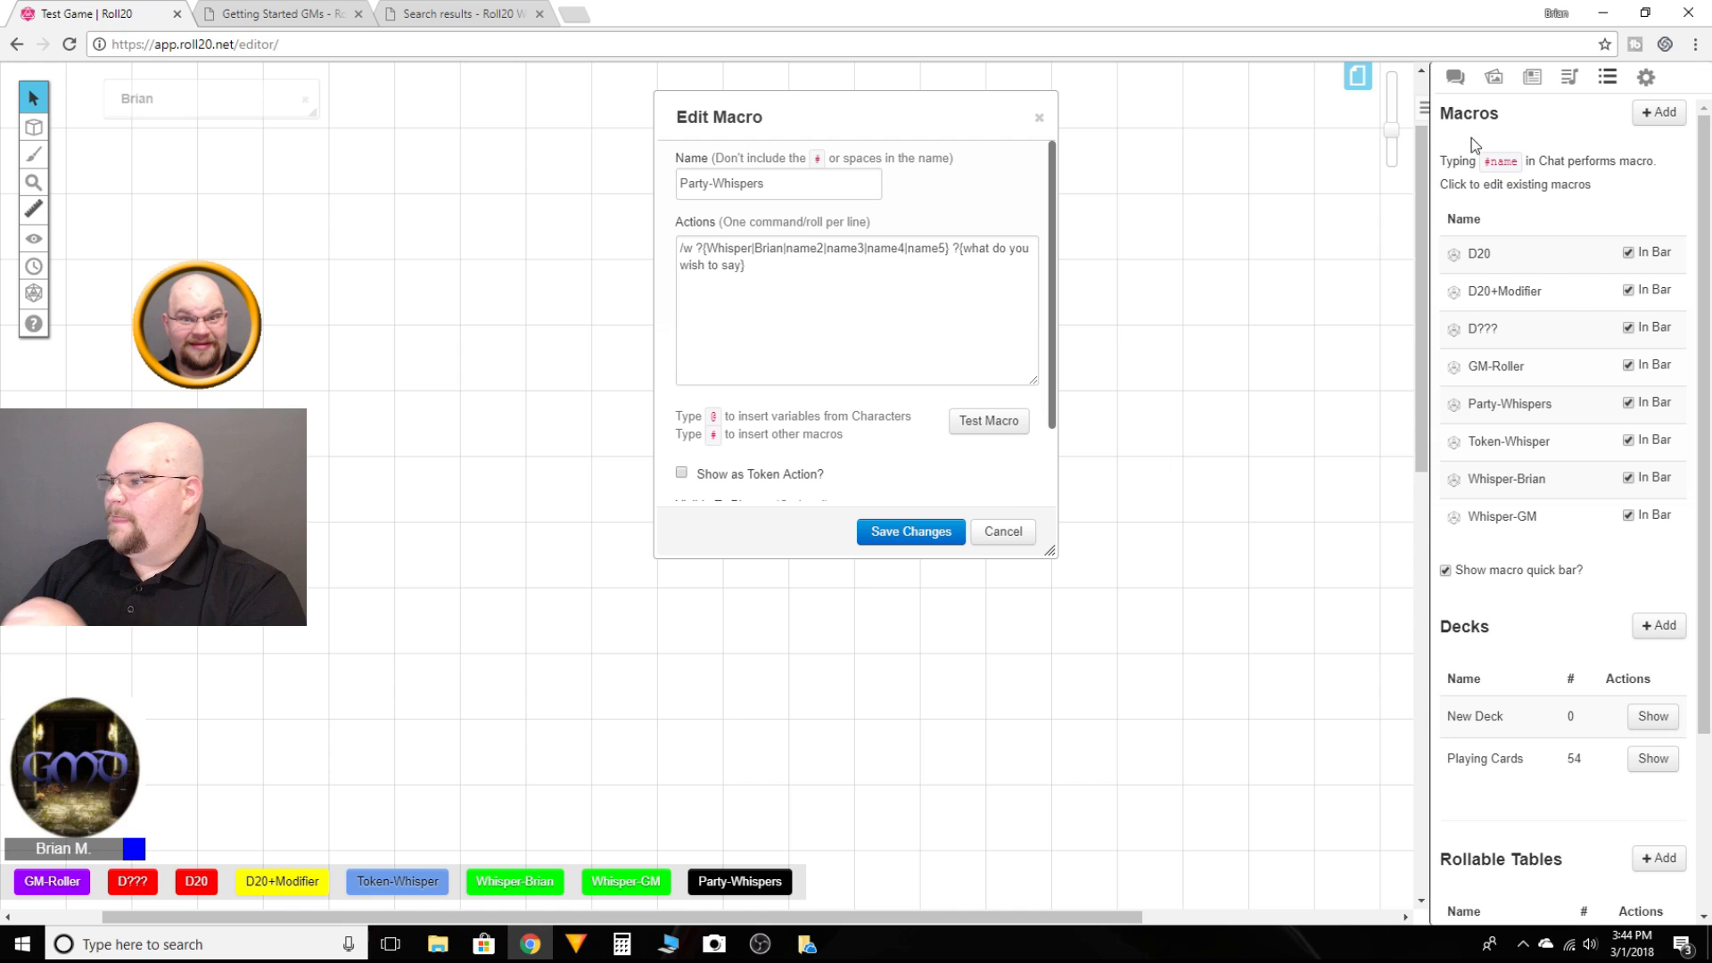
click(1456, 81)
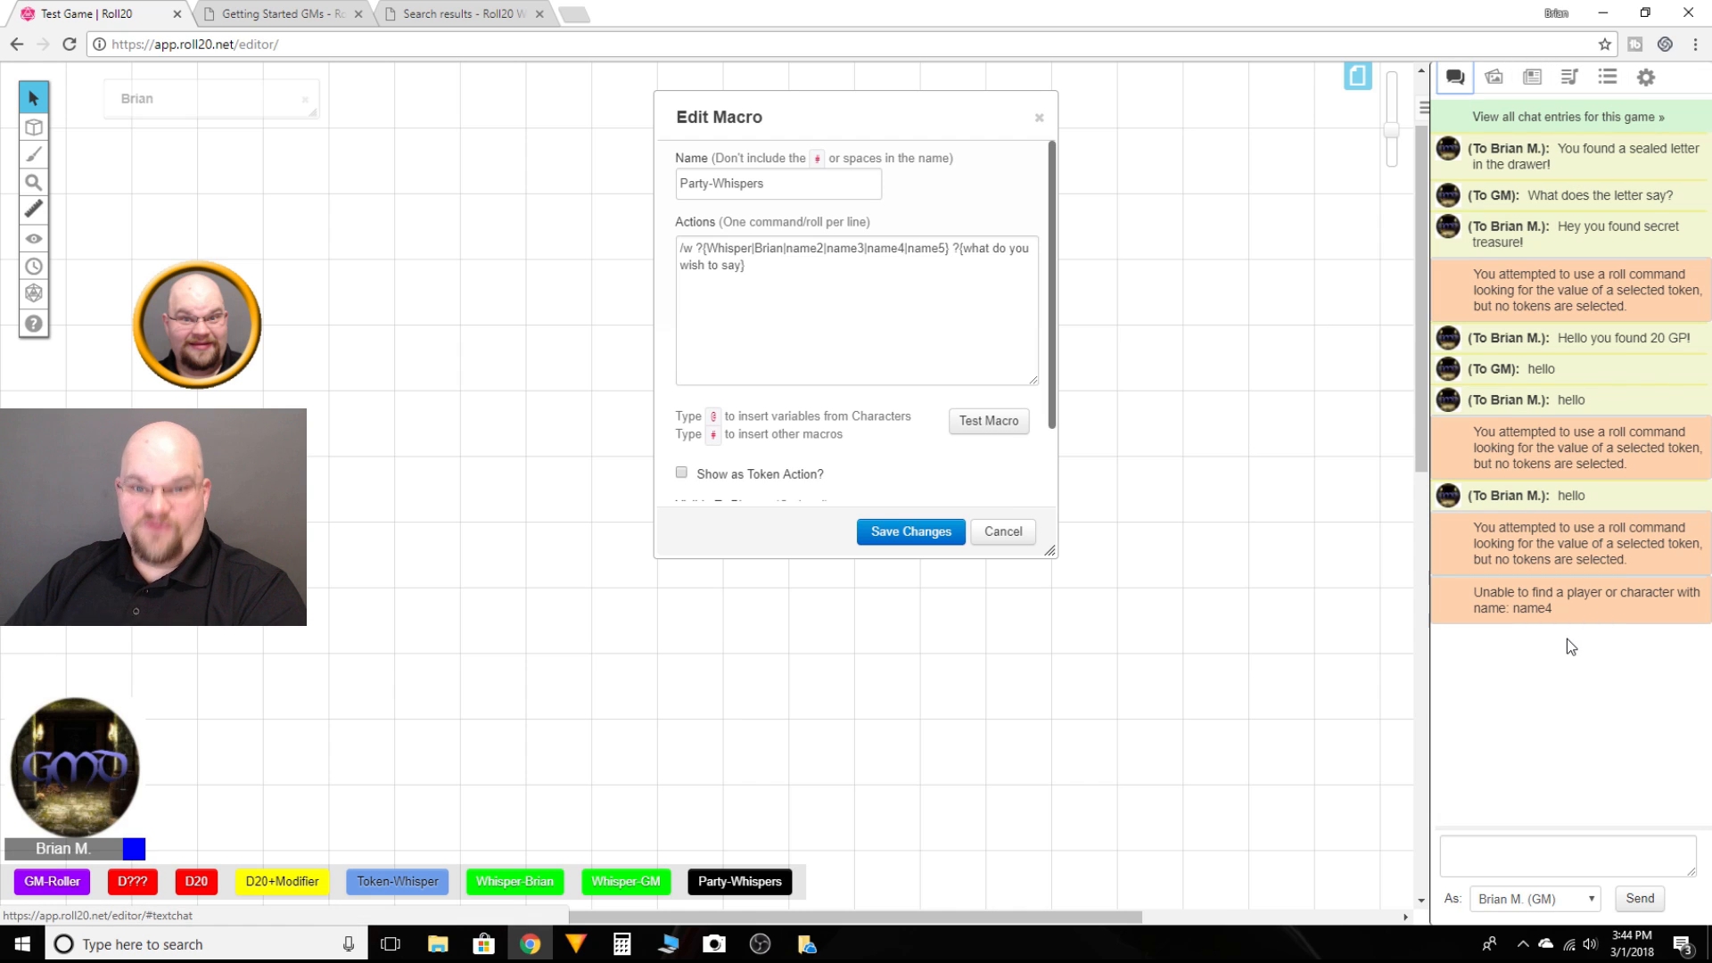
Step: Test the Party-Whispers macro choosing Brian as recipient and sending "heloo", then close the macro editor
click(1009, 426)
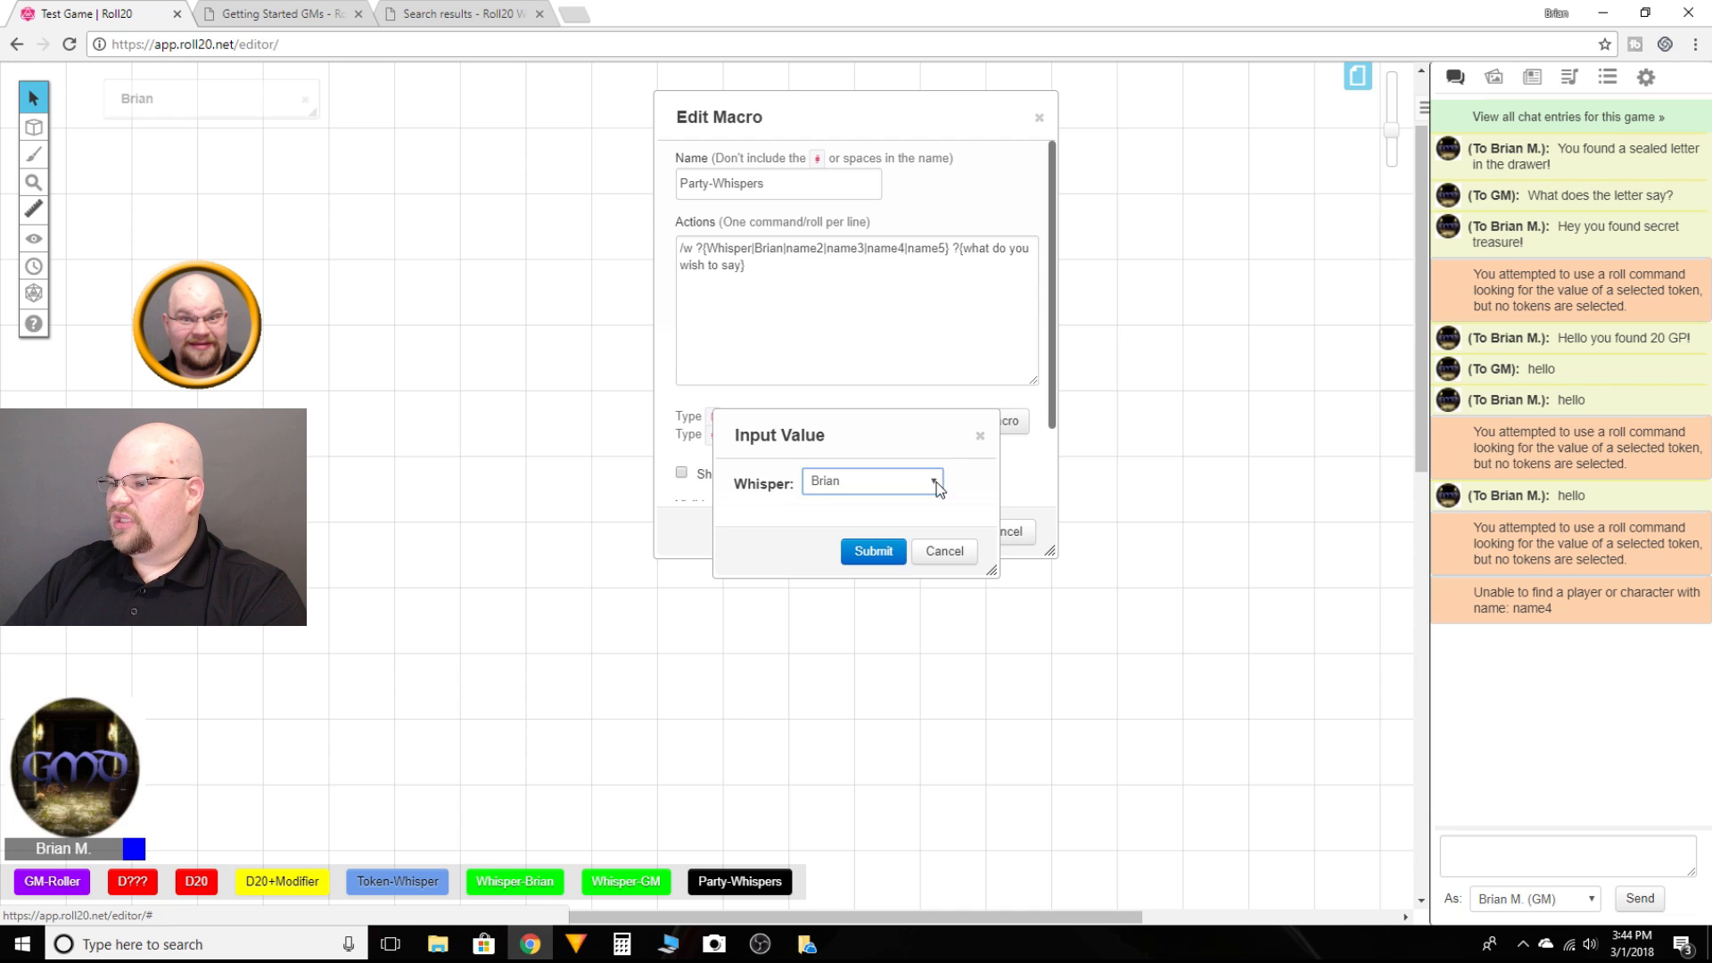
click(939, 480)
click(853, 500)
click(874, 560)
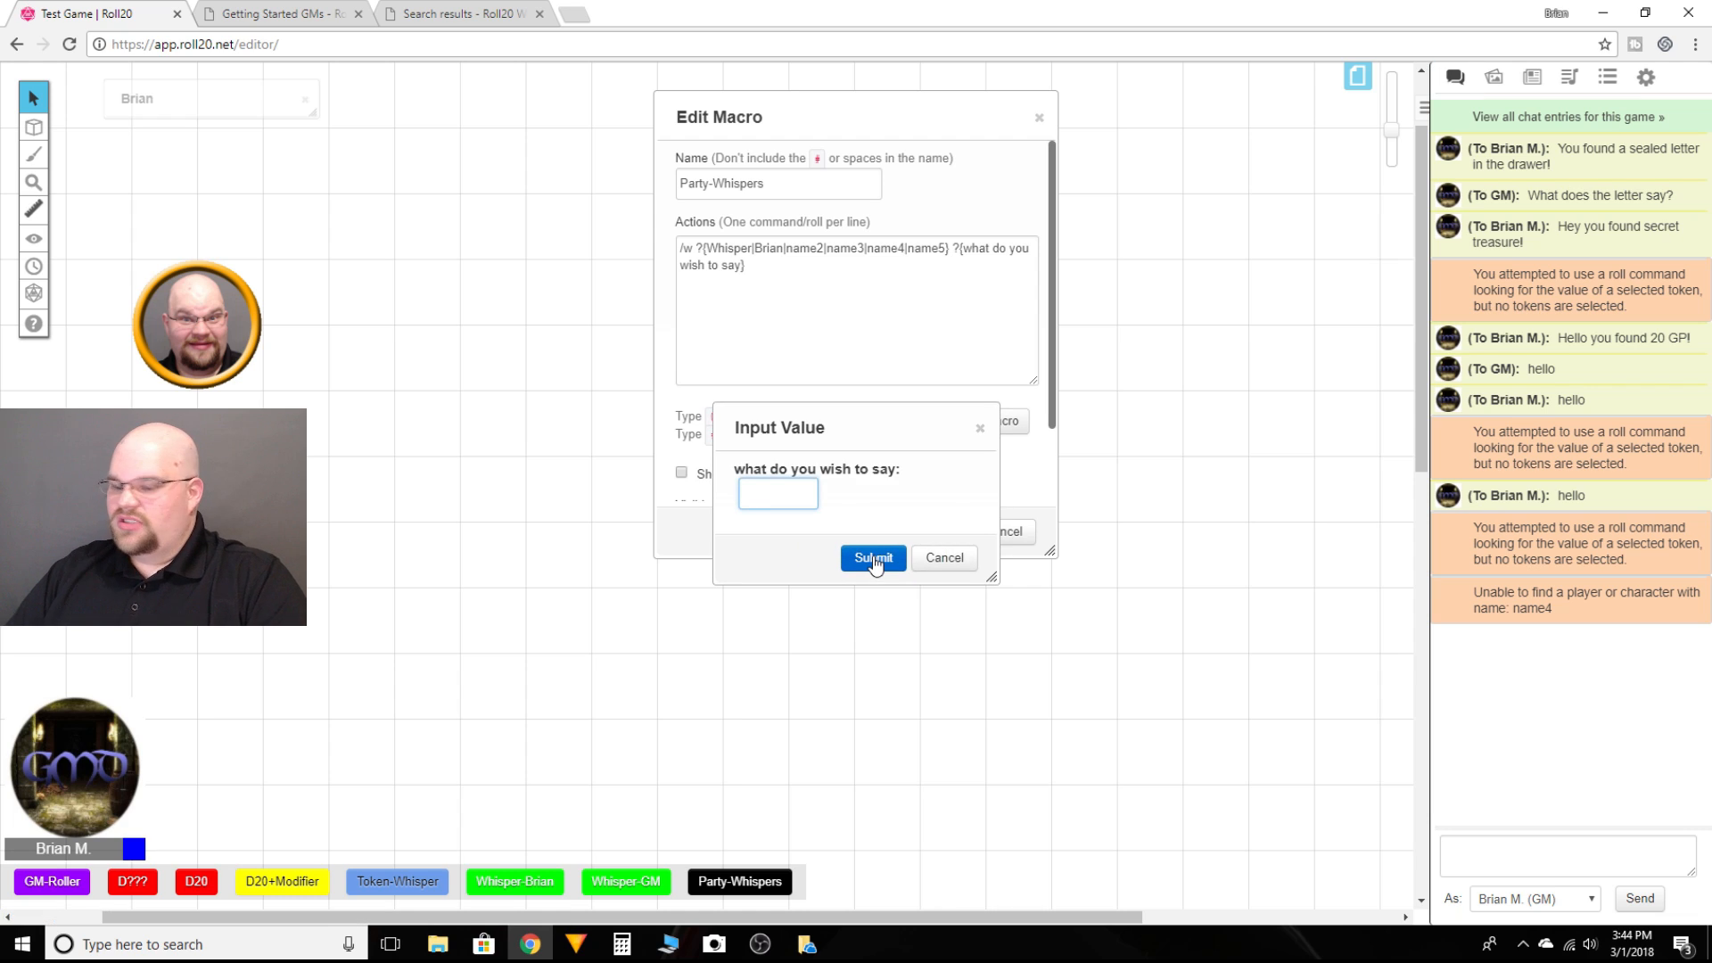
text(heloo)
key(Return)
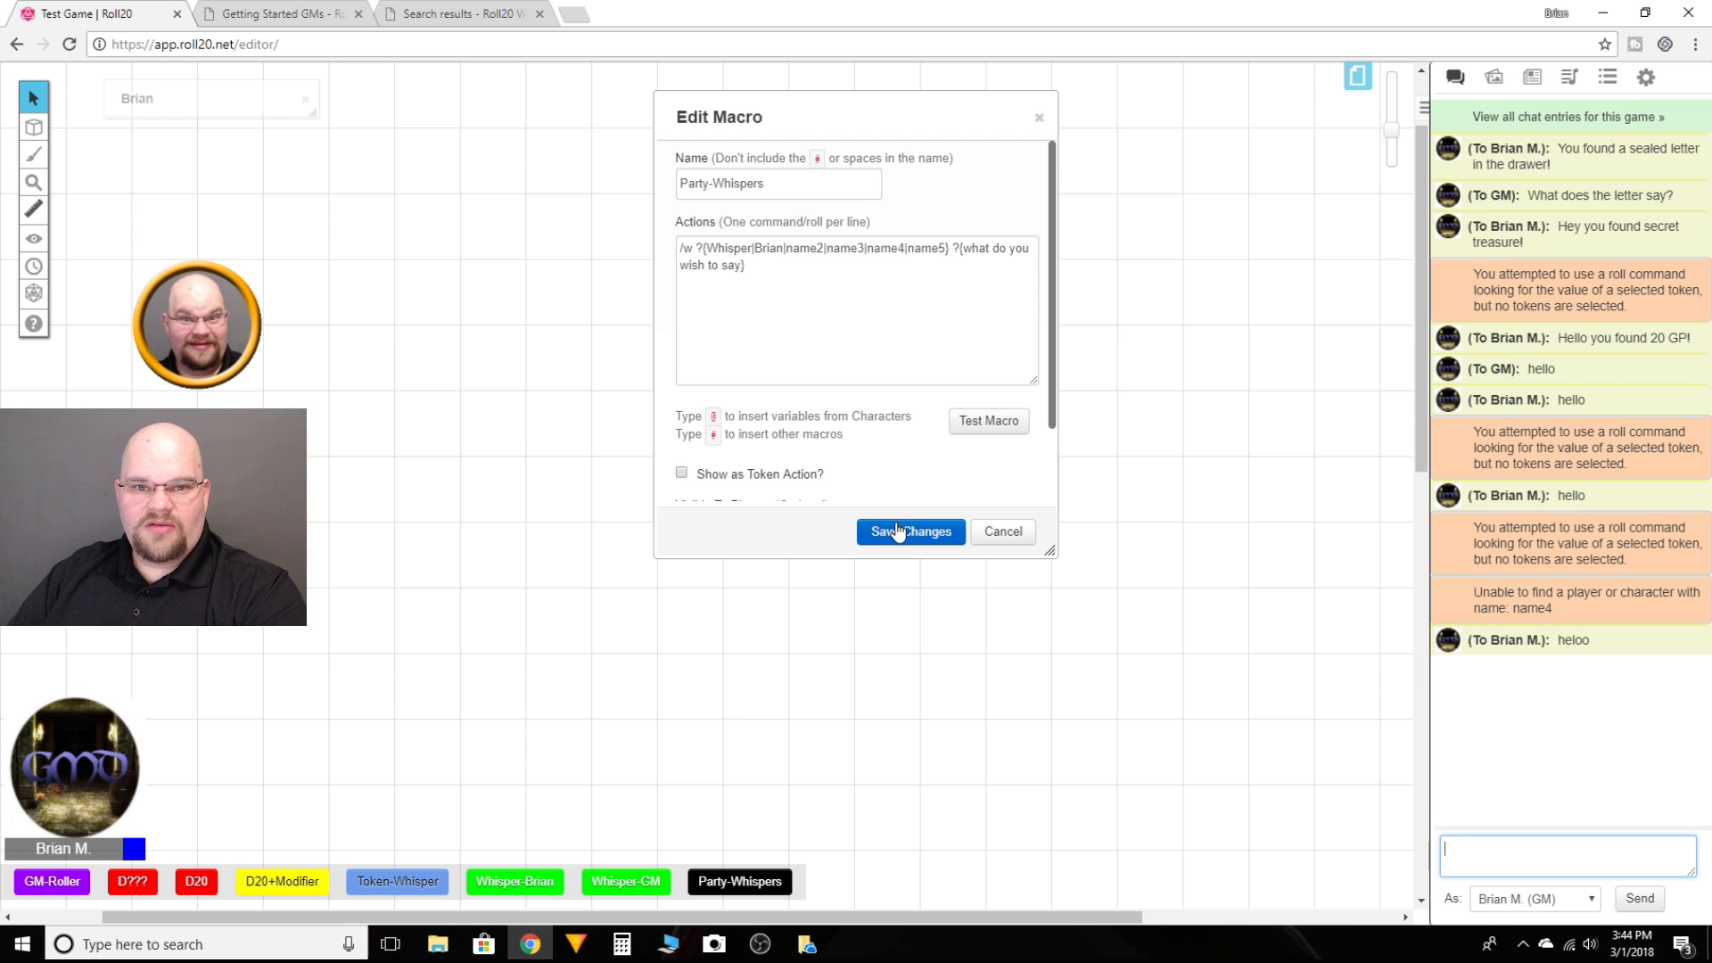
click(1017, 535)
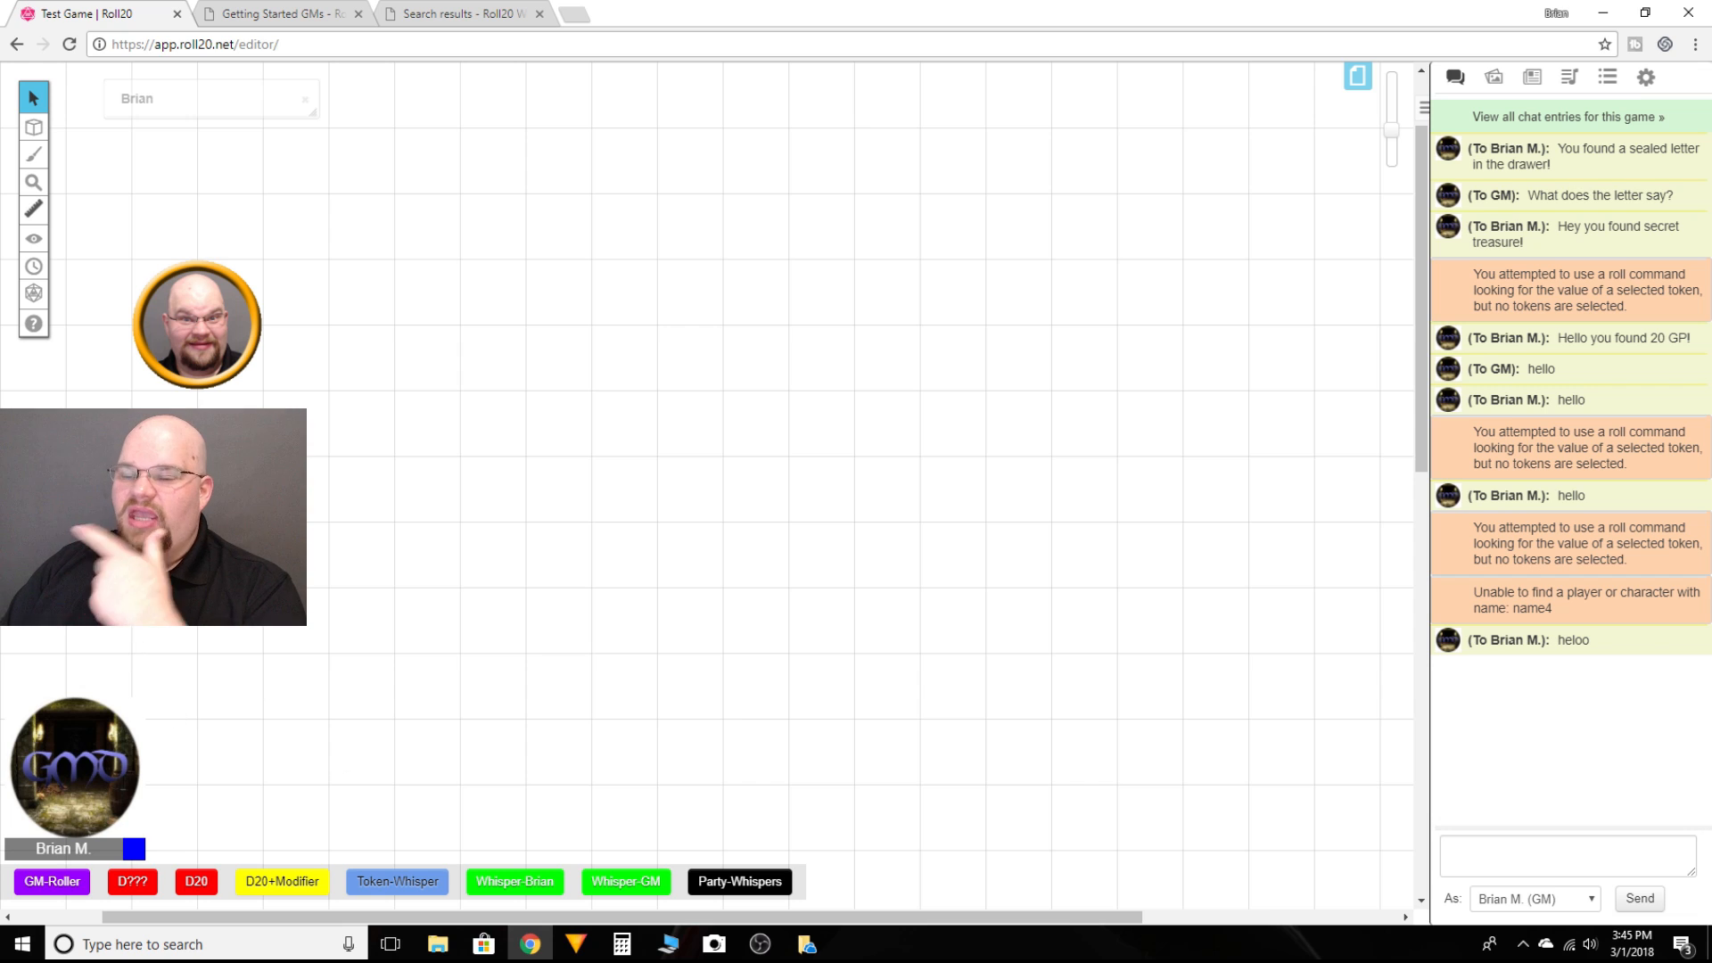
Step: Open the Dice Roller, roll 1d20 with the advanced roll, move the dialog aside and close it
click(34, 293)
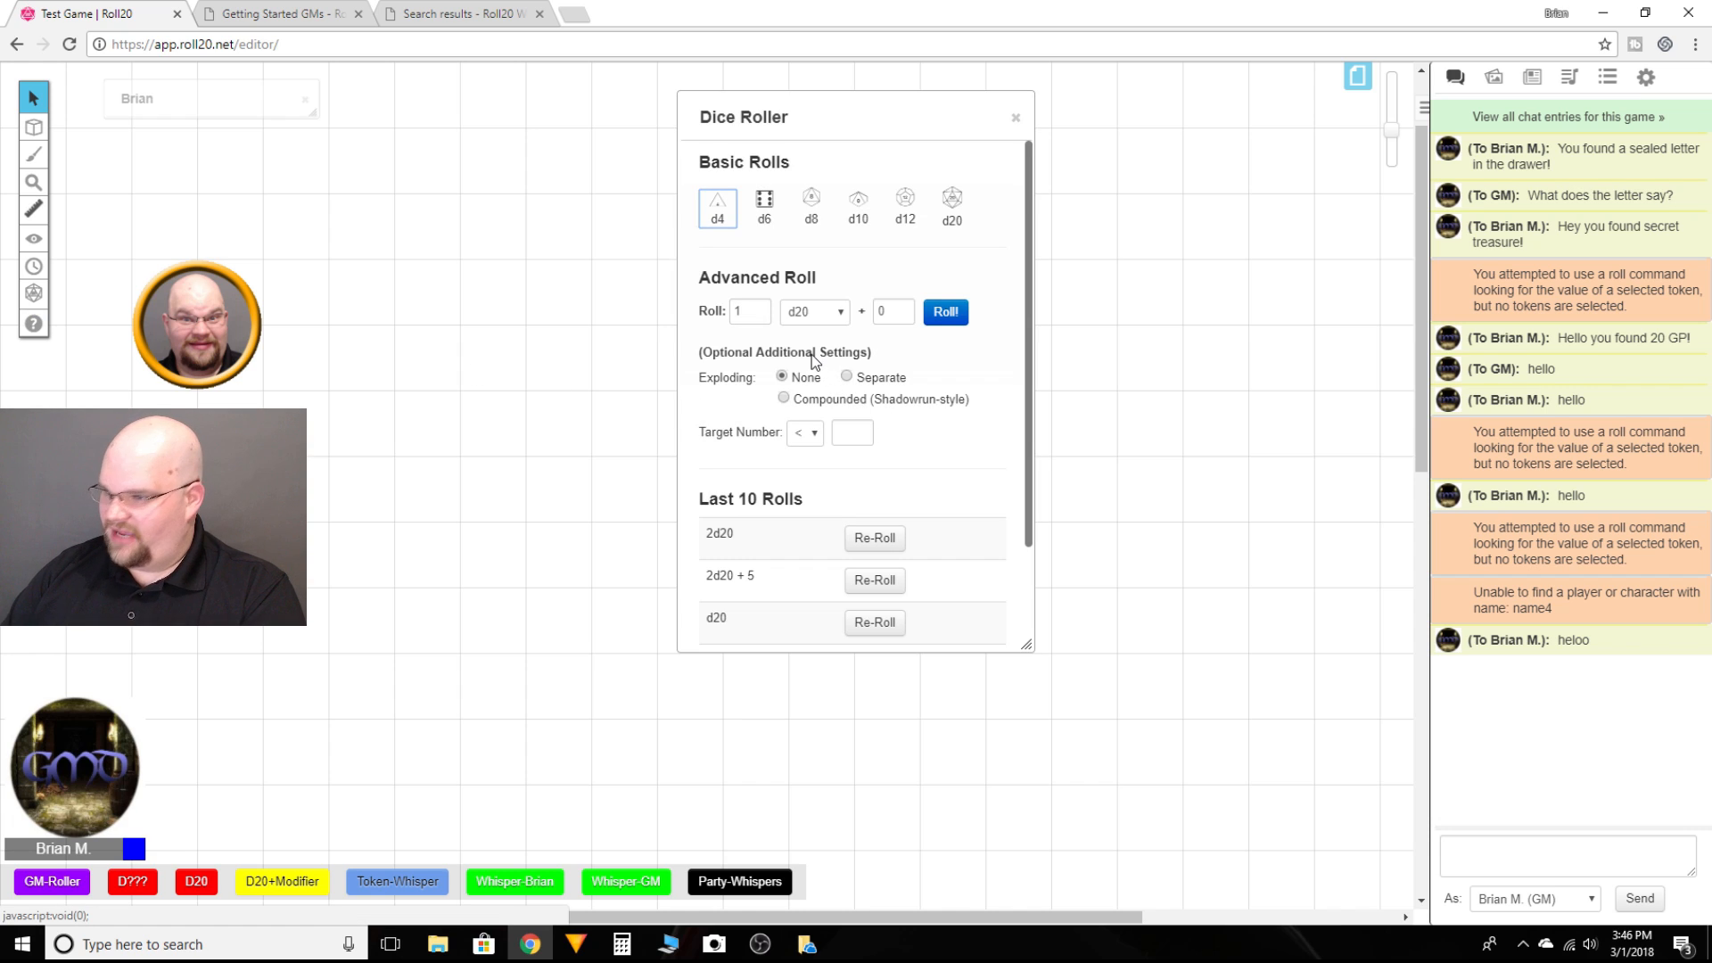
click(942, 313)
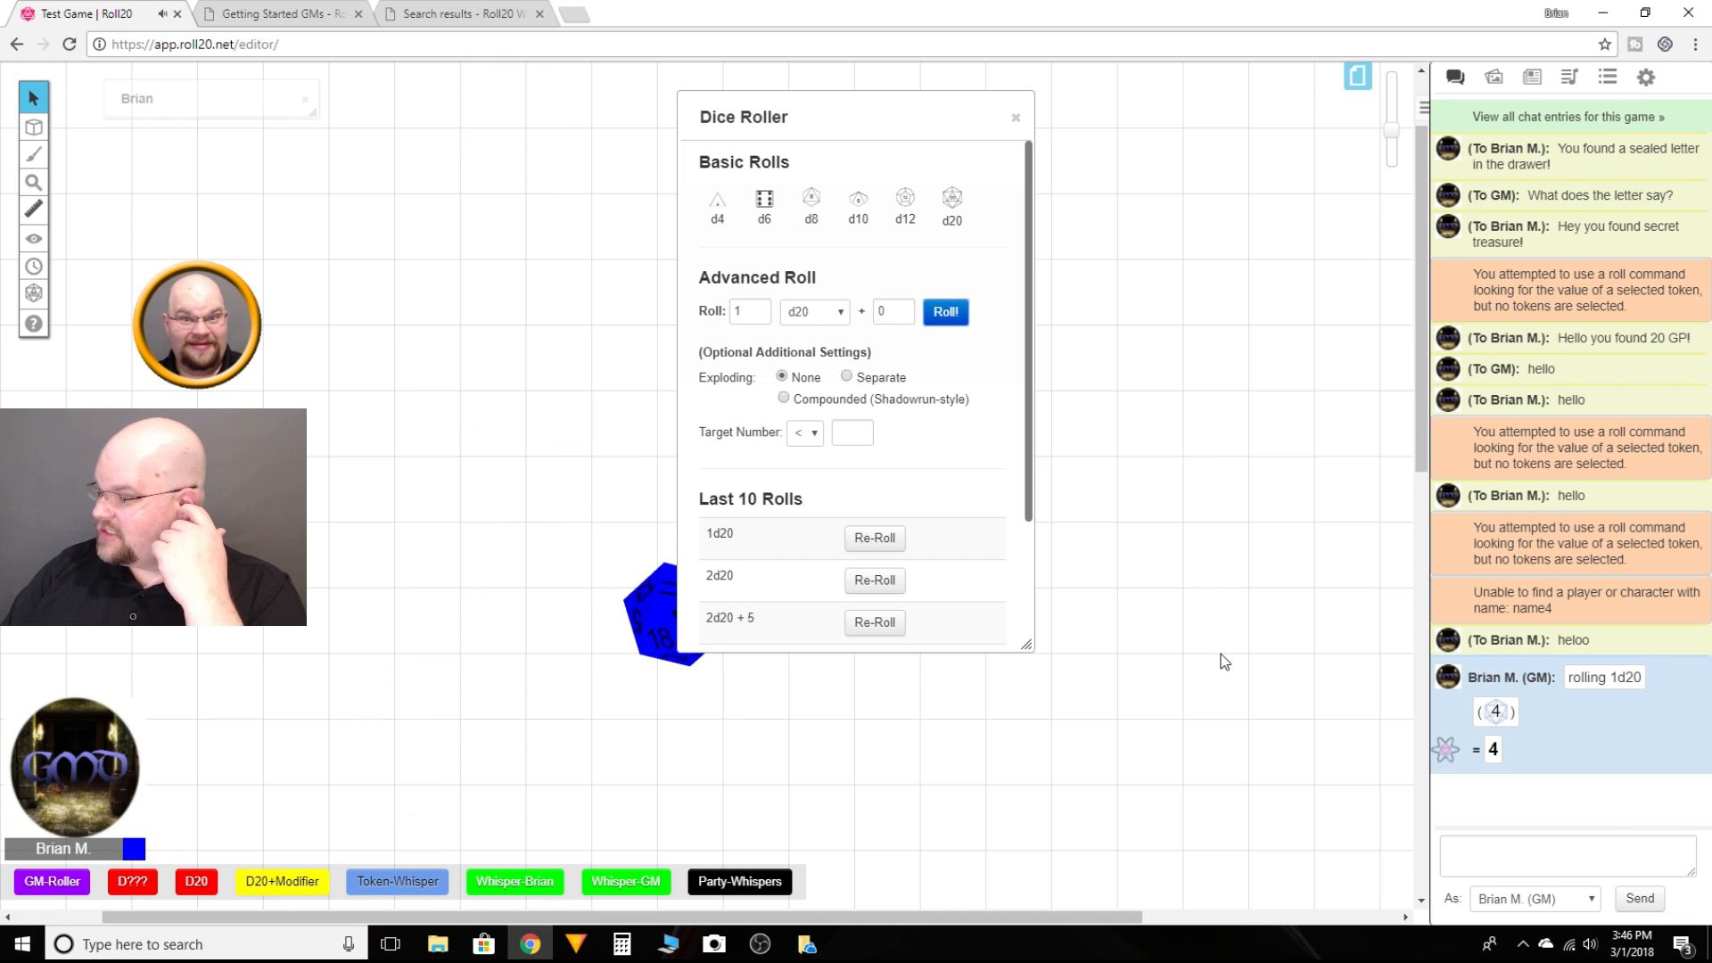
drag(834, 123, 996, 119)
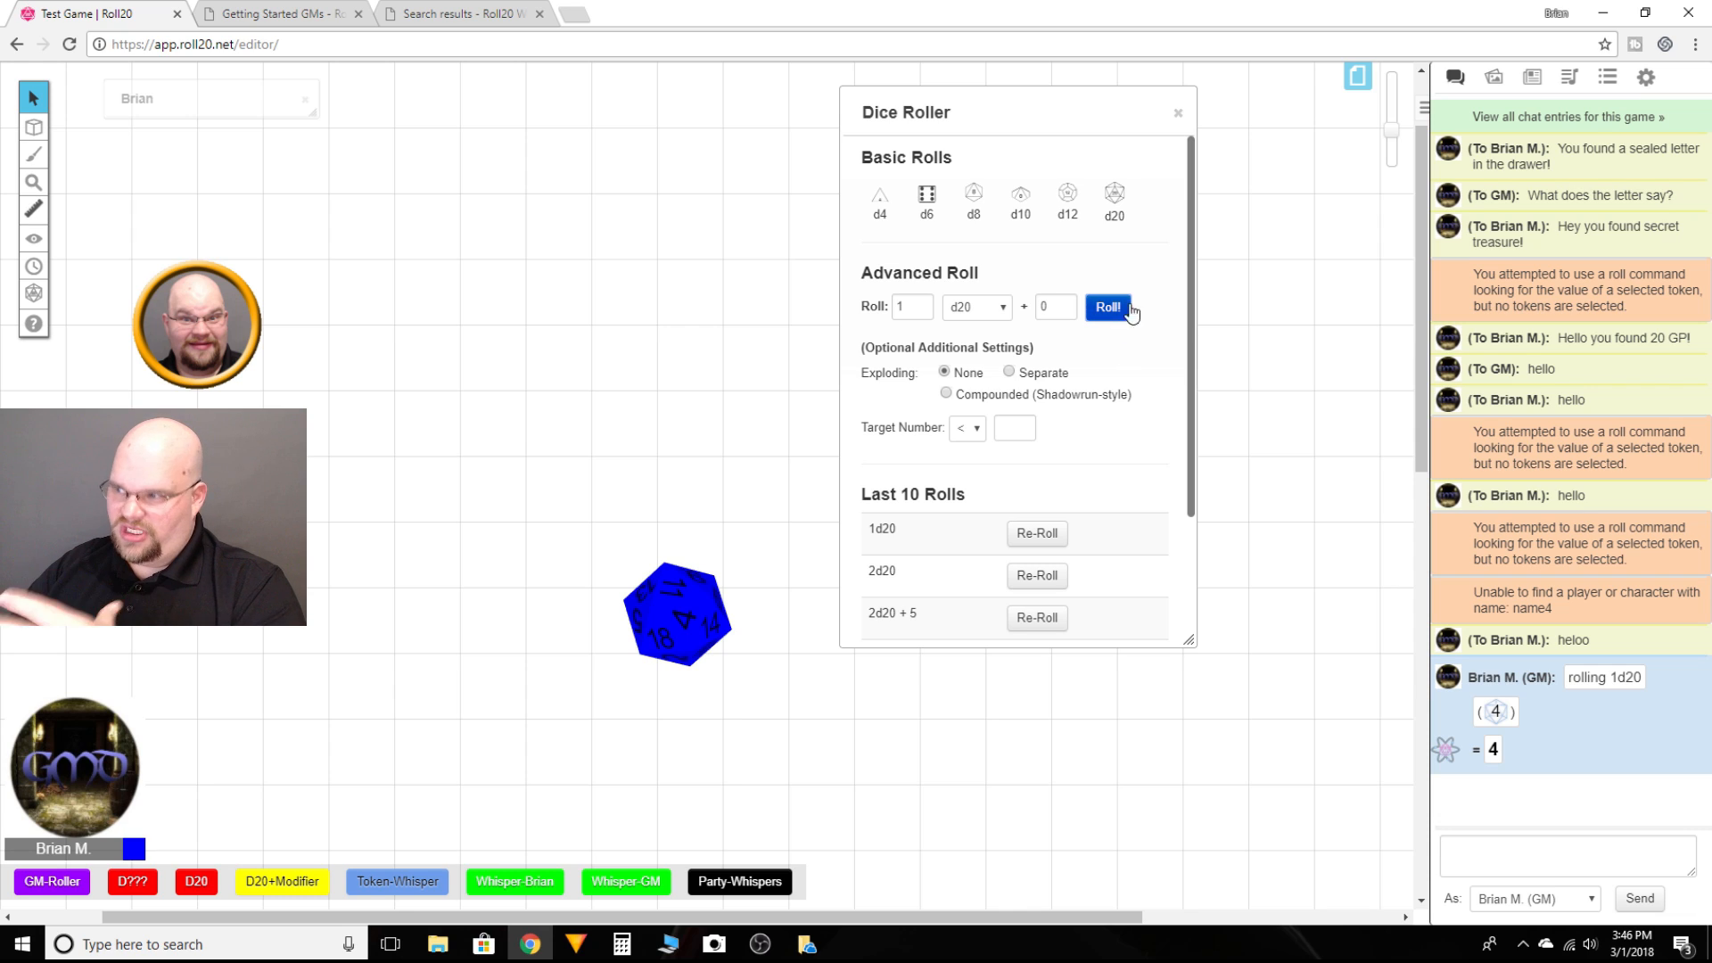
click(1178, 113)
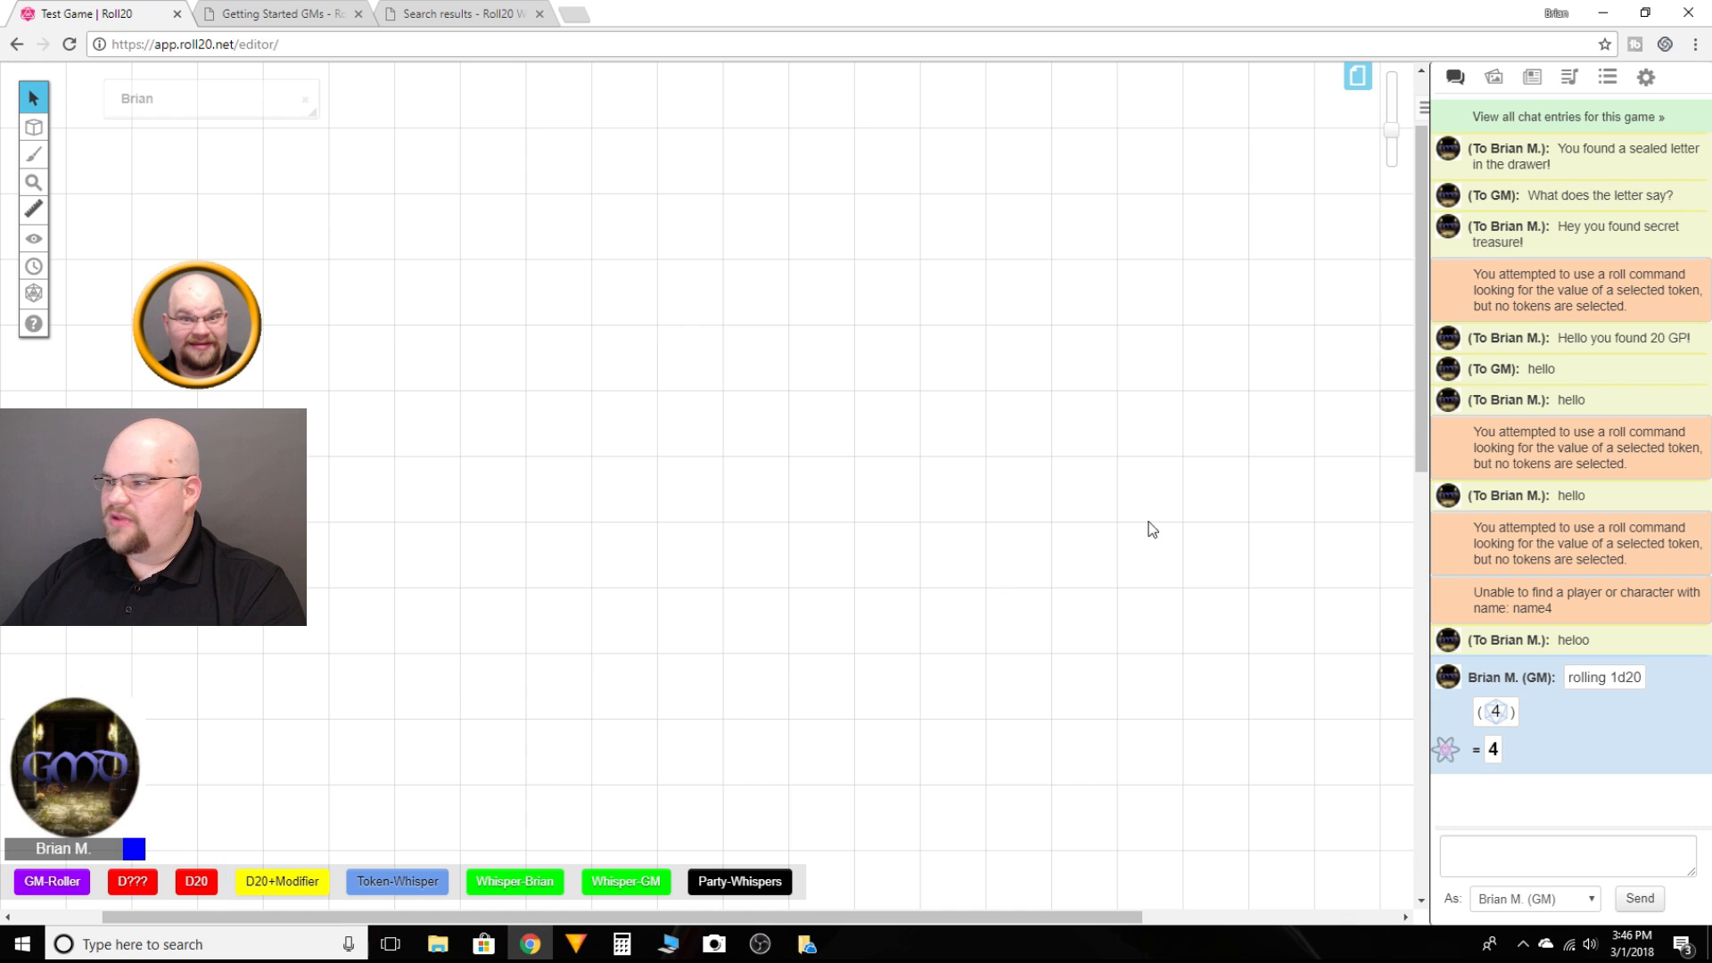
Step: Open Brian's character sheet, scroll through its stats and skills, then close it and deselect the token
click(250, 302)
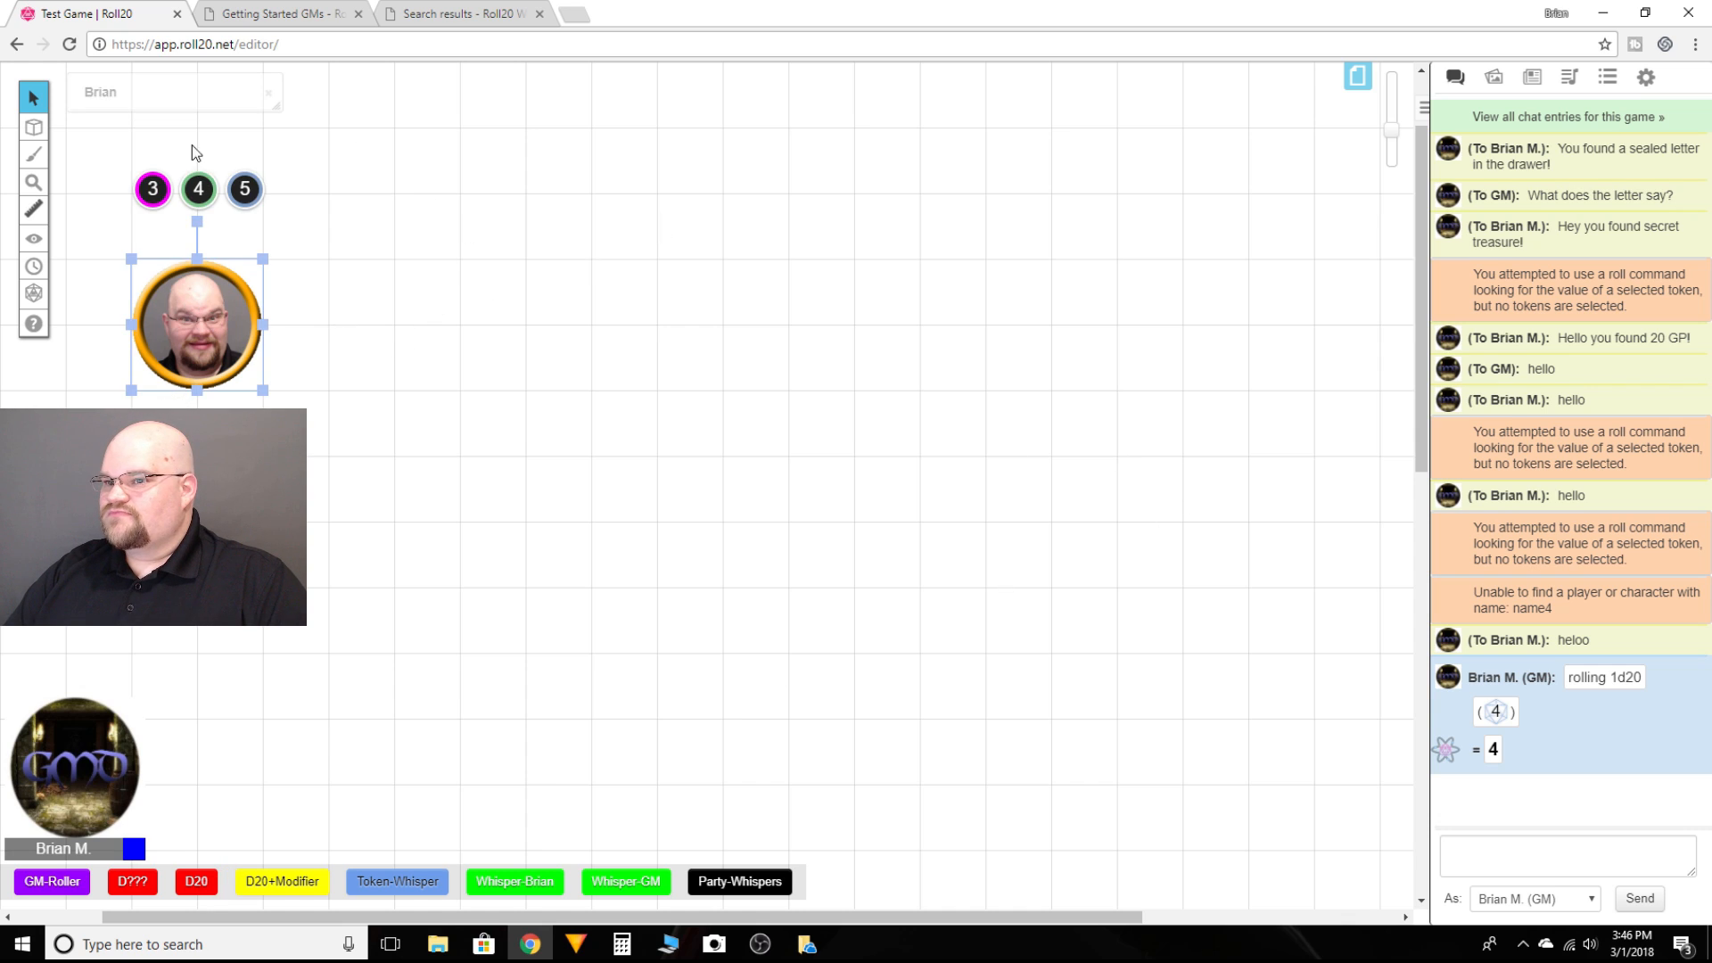
double_click(151, 96)
click(576, 178)
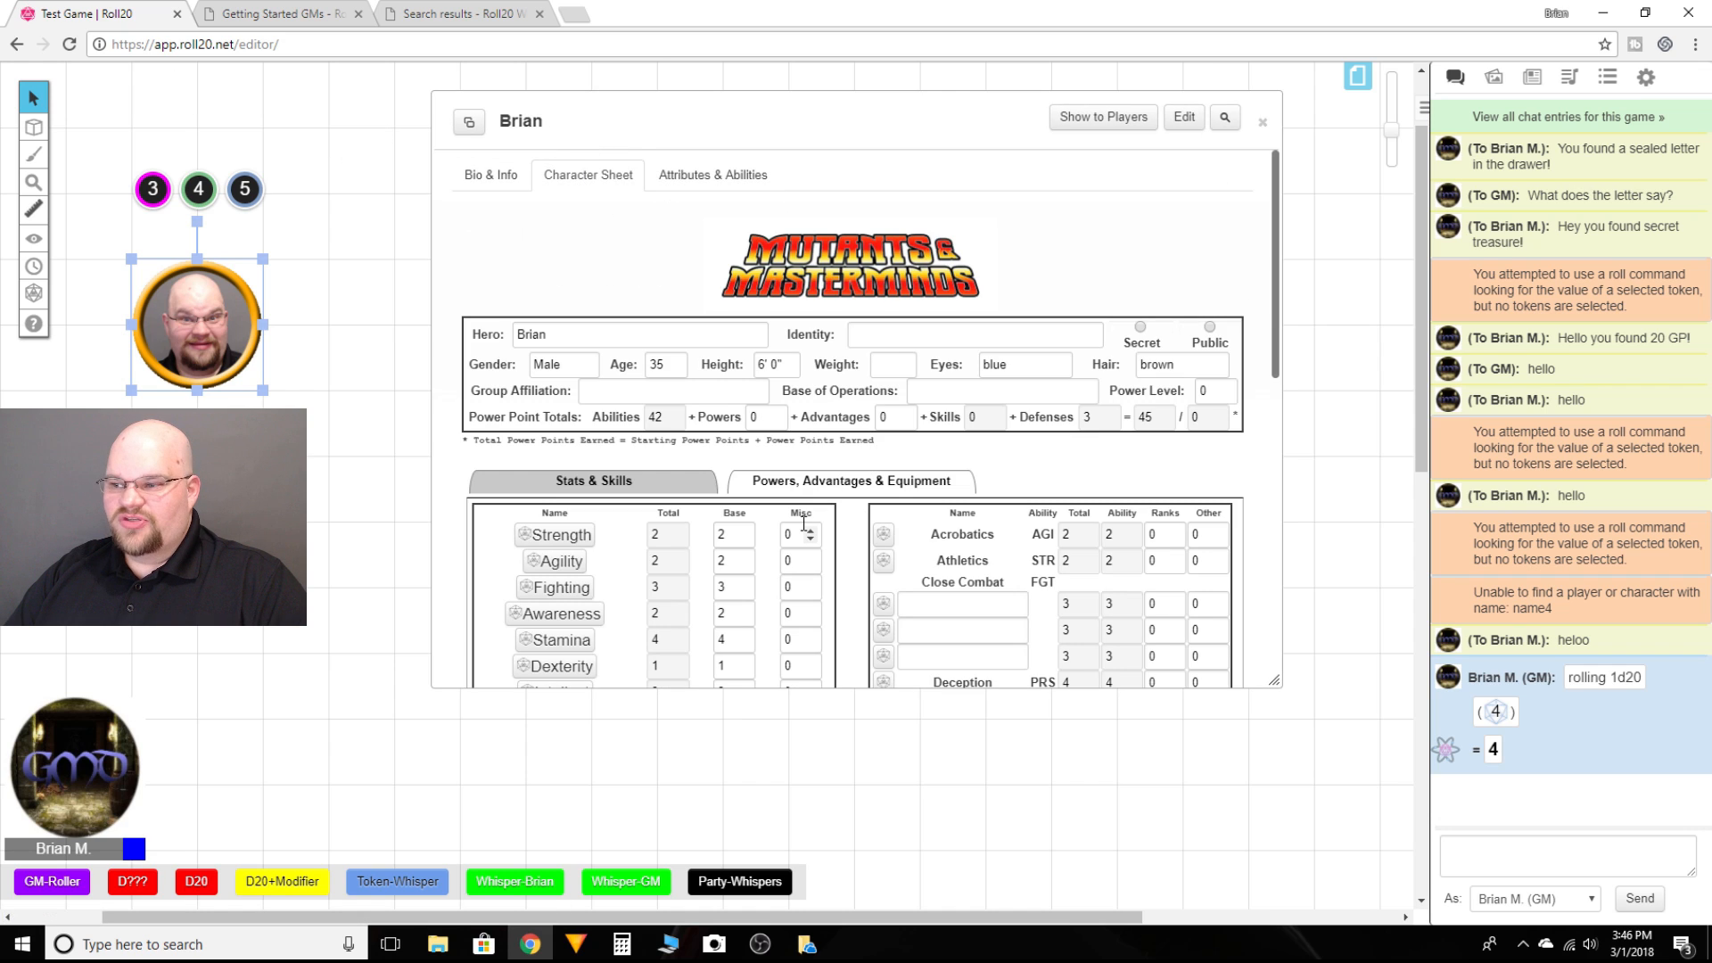
scroll(803, 524, down, 2)
scroll(803, 524, down, 5)
scroll(1078, 420, up, 3)
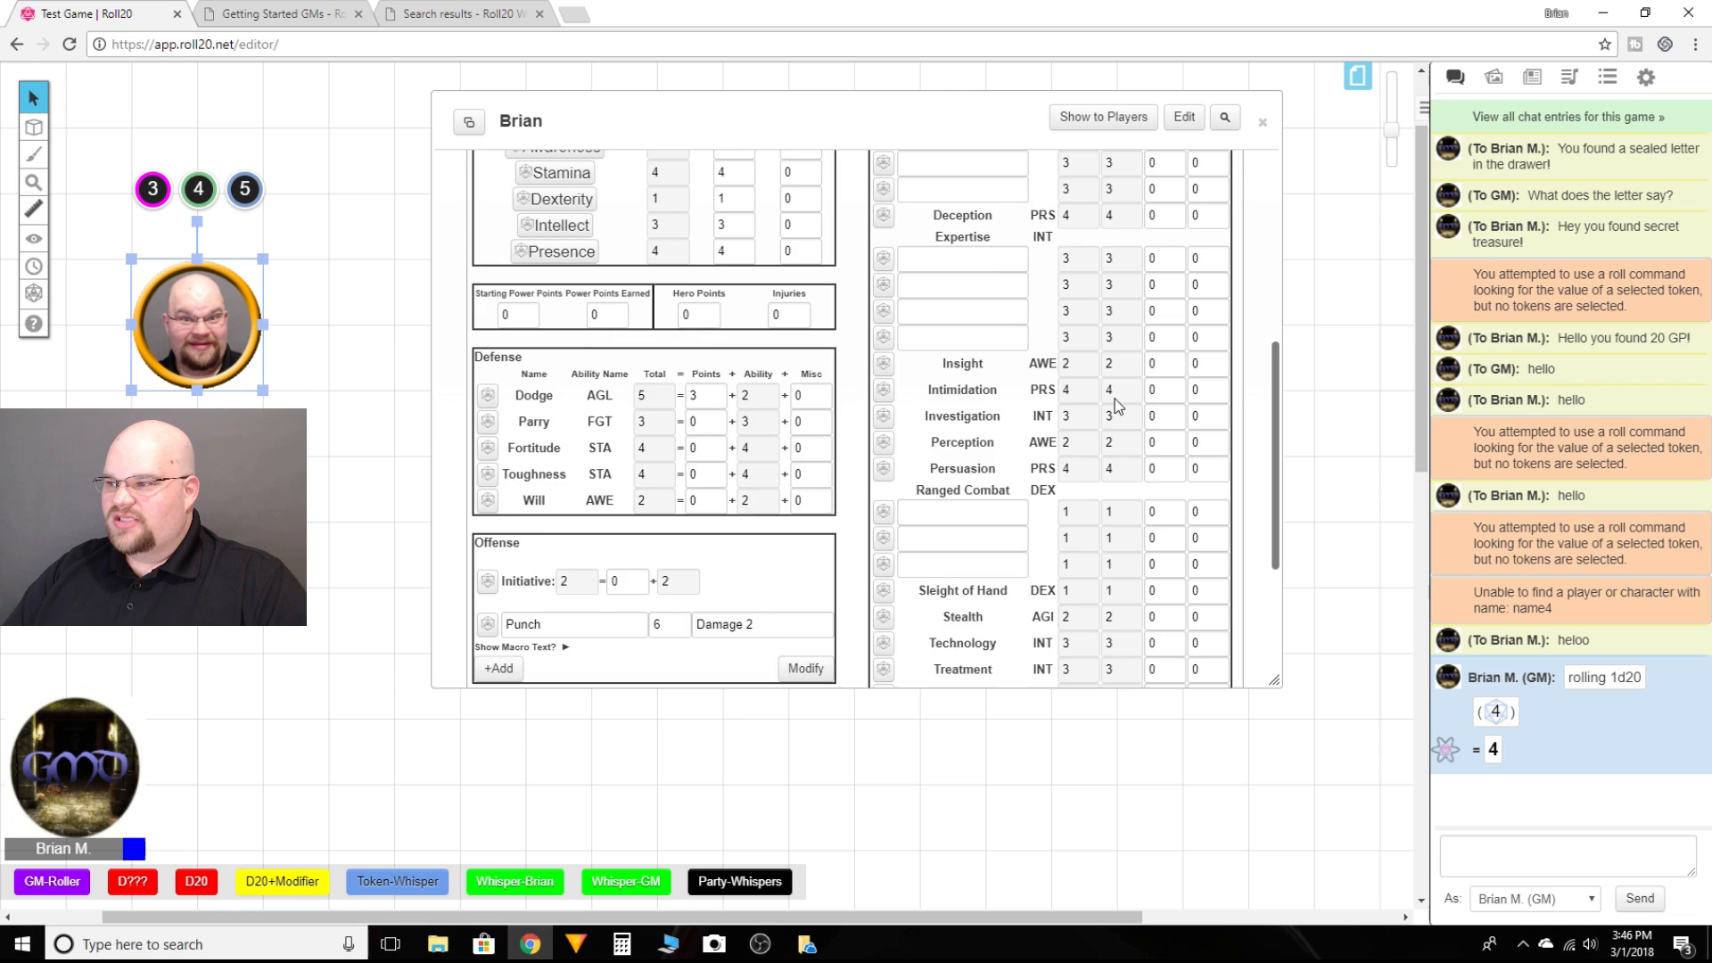
click(1263, 122)
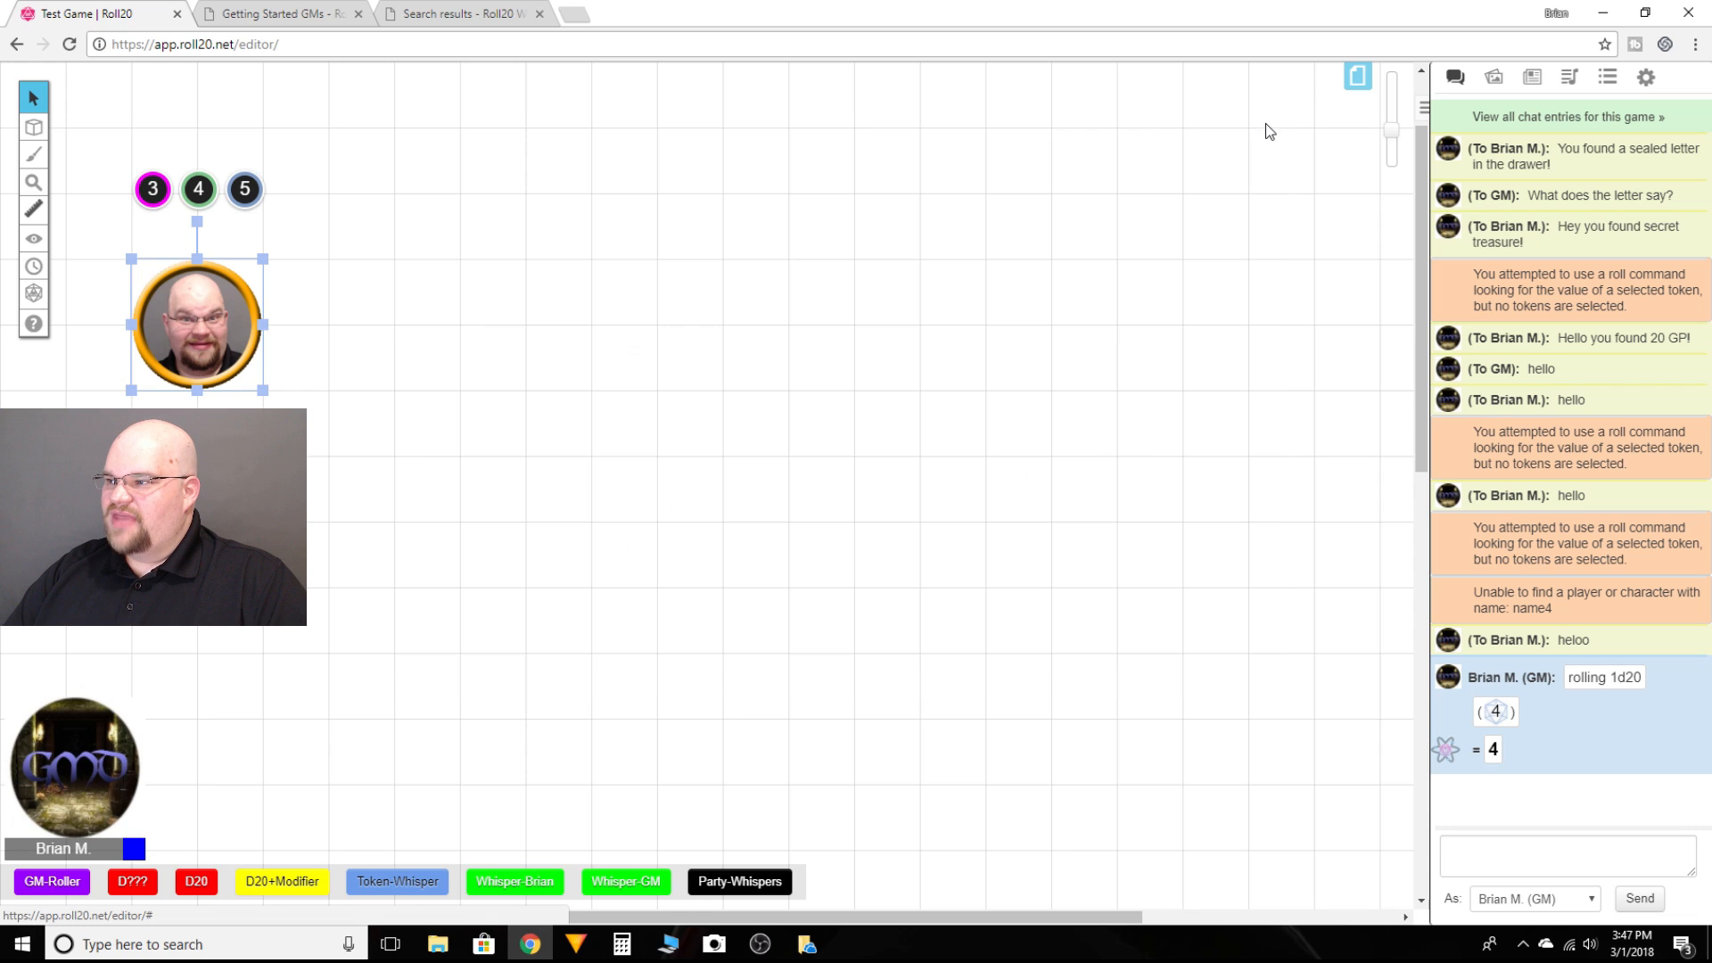
click(776, 371)
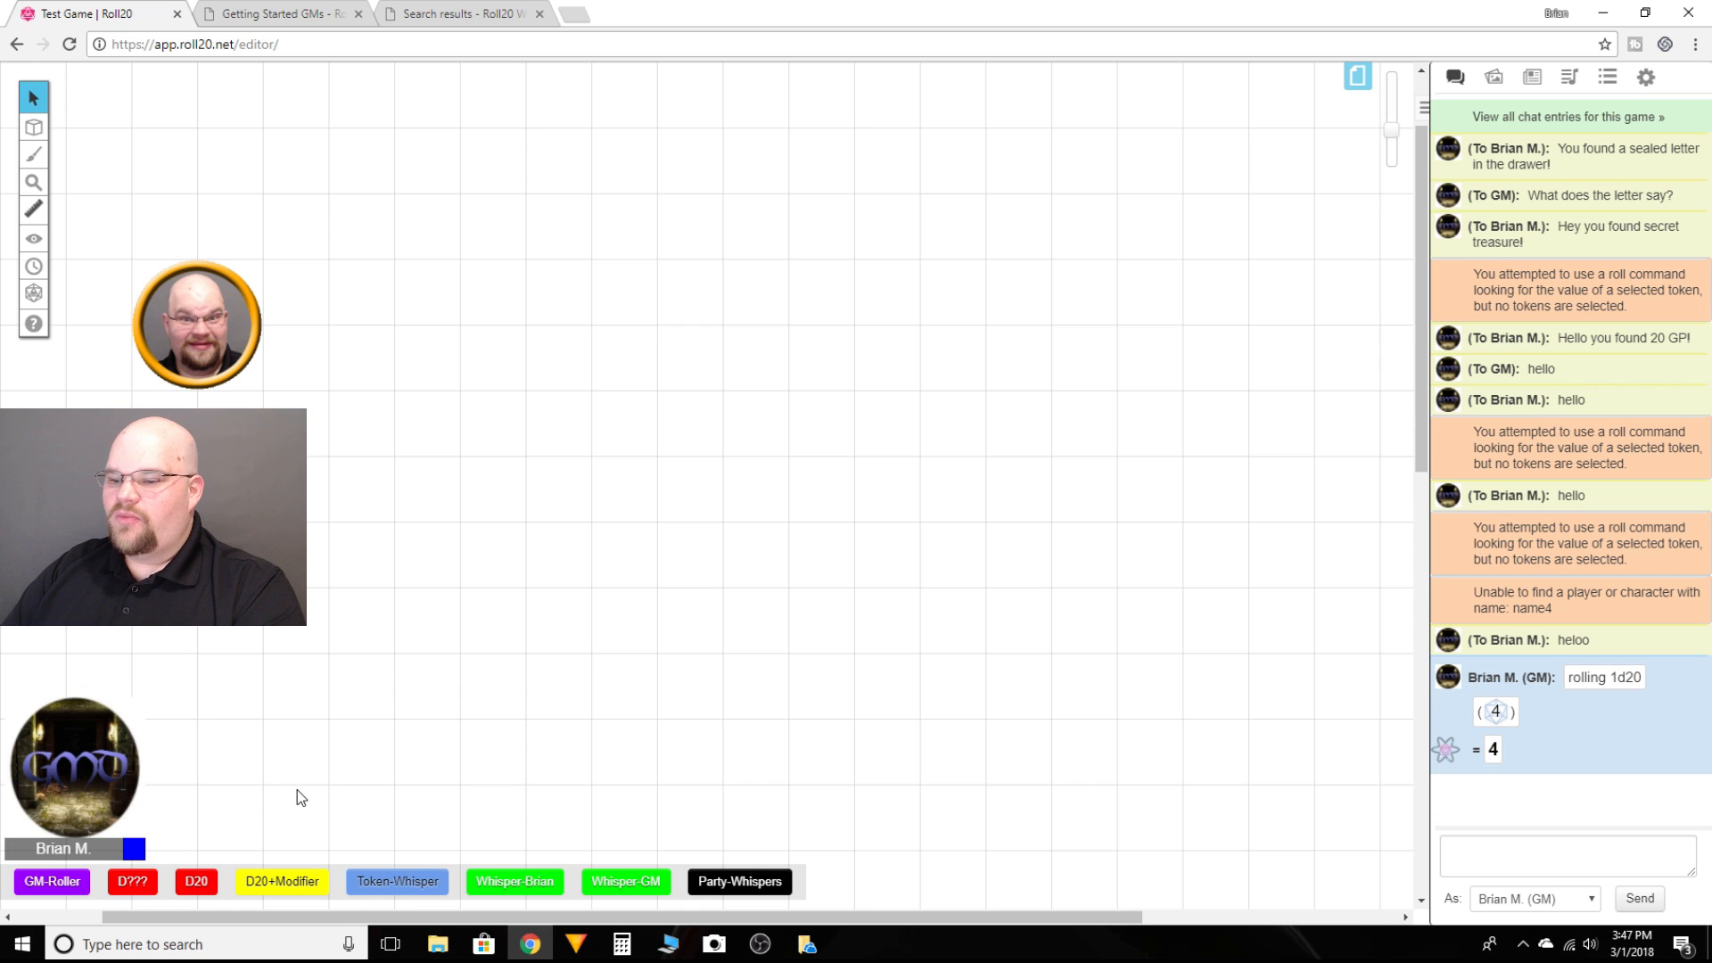
Step: Run the D20 quick-bar macro, then roll 1d20 in chat with the command /roll 1d20
click(197, 883)
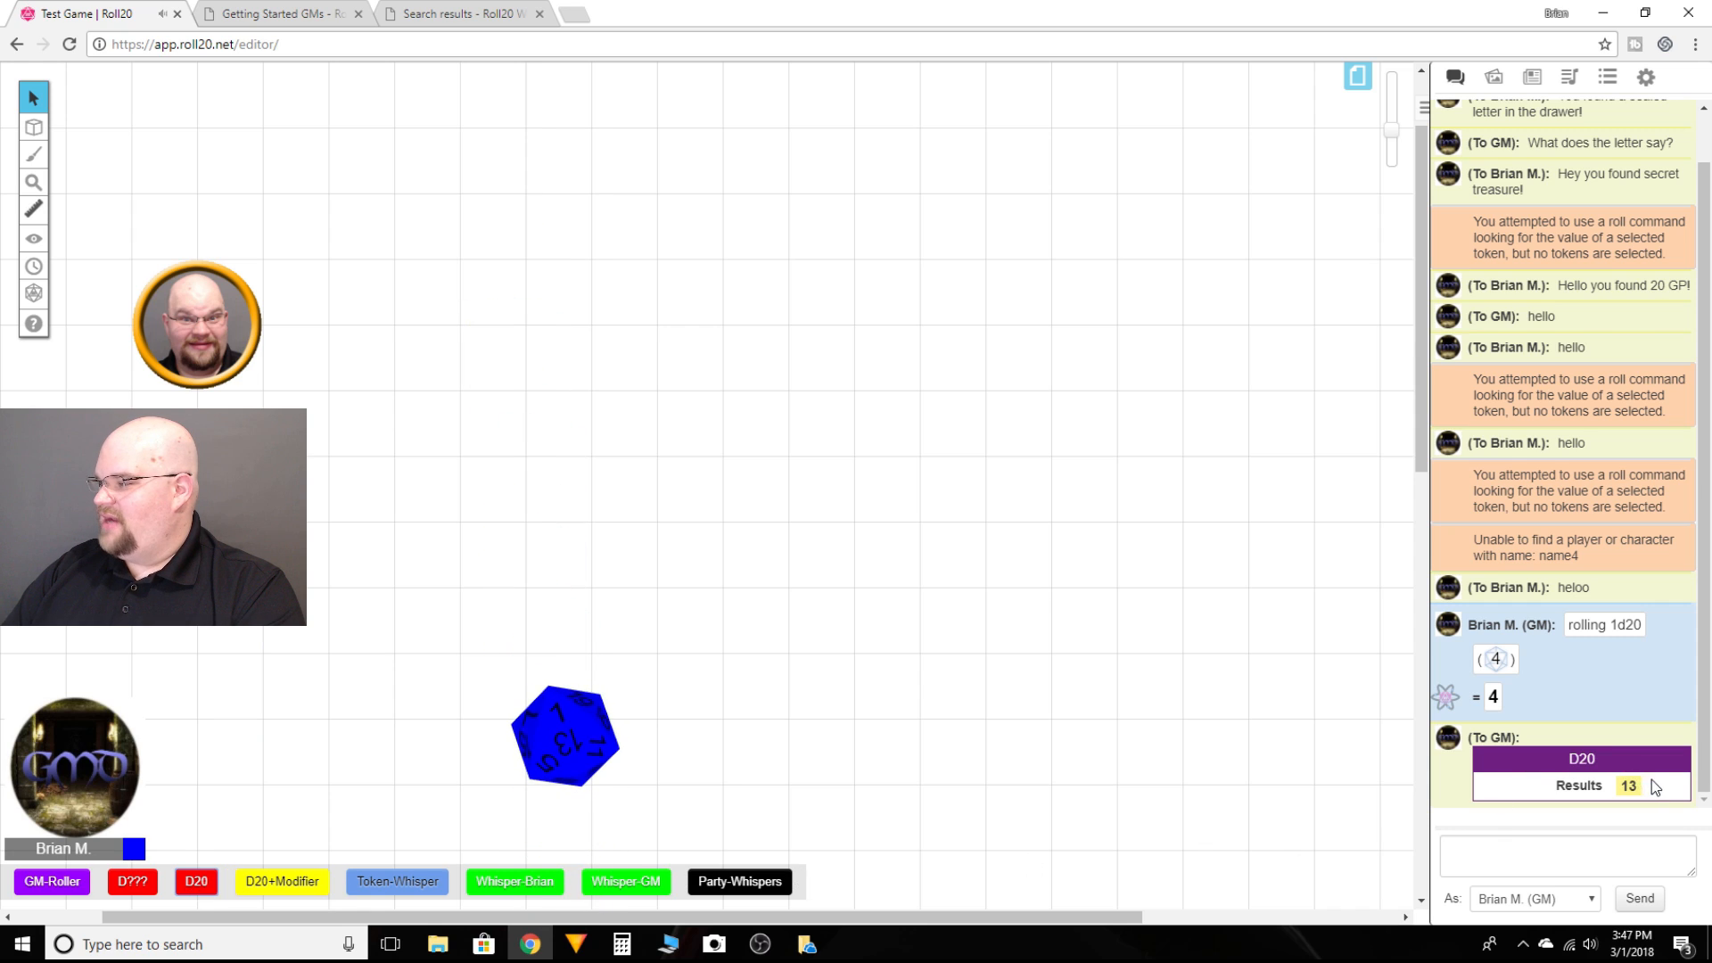
mouse_move(1629, 790)
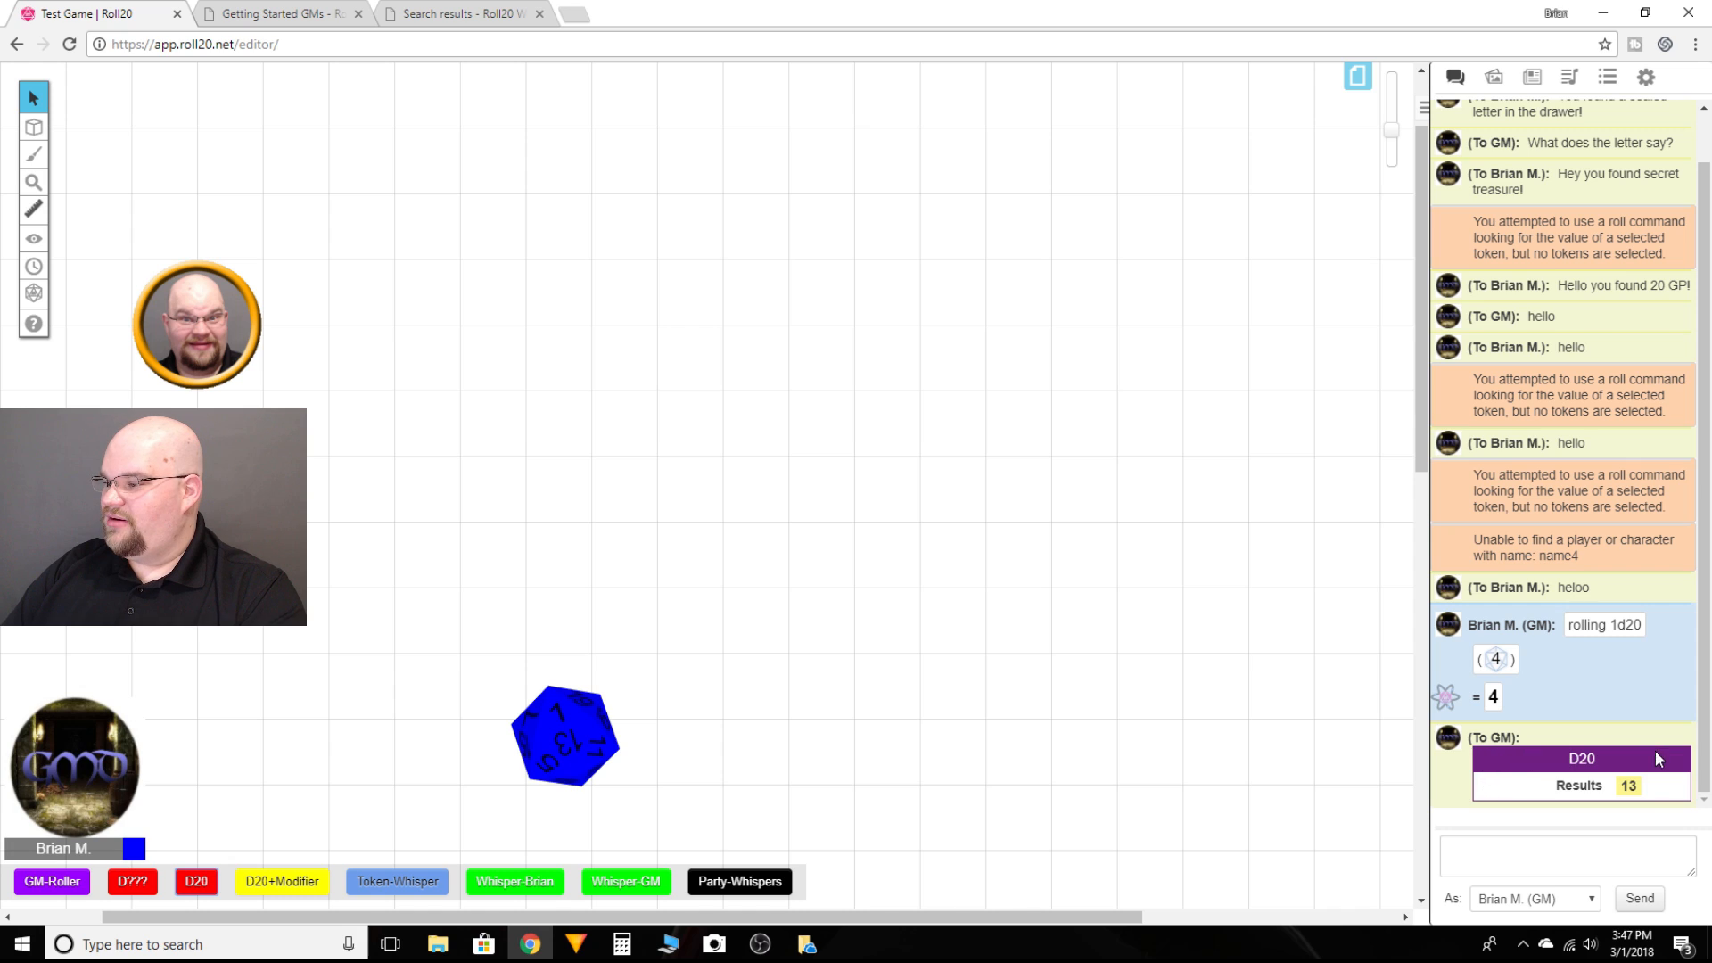
click(1512, 855)
text(/roll)
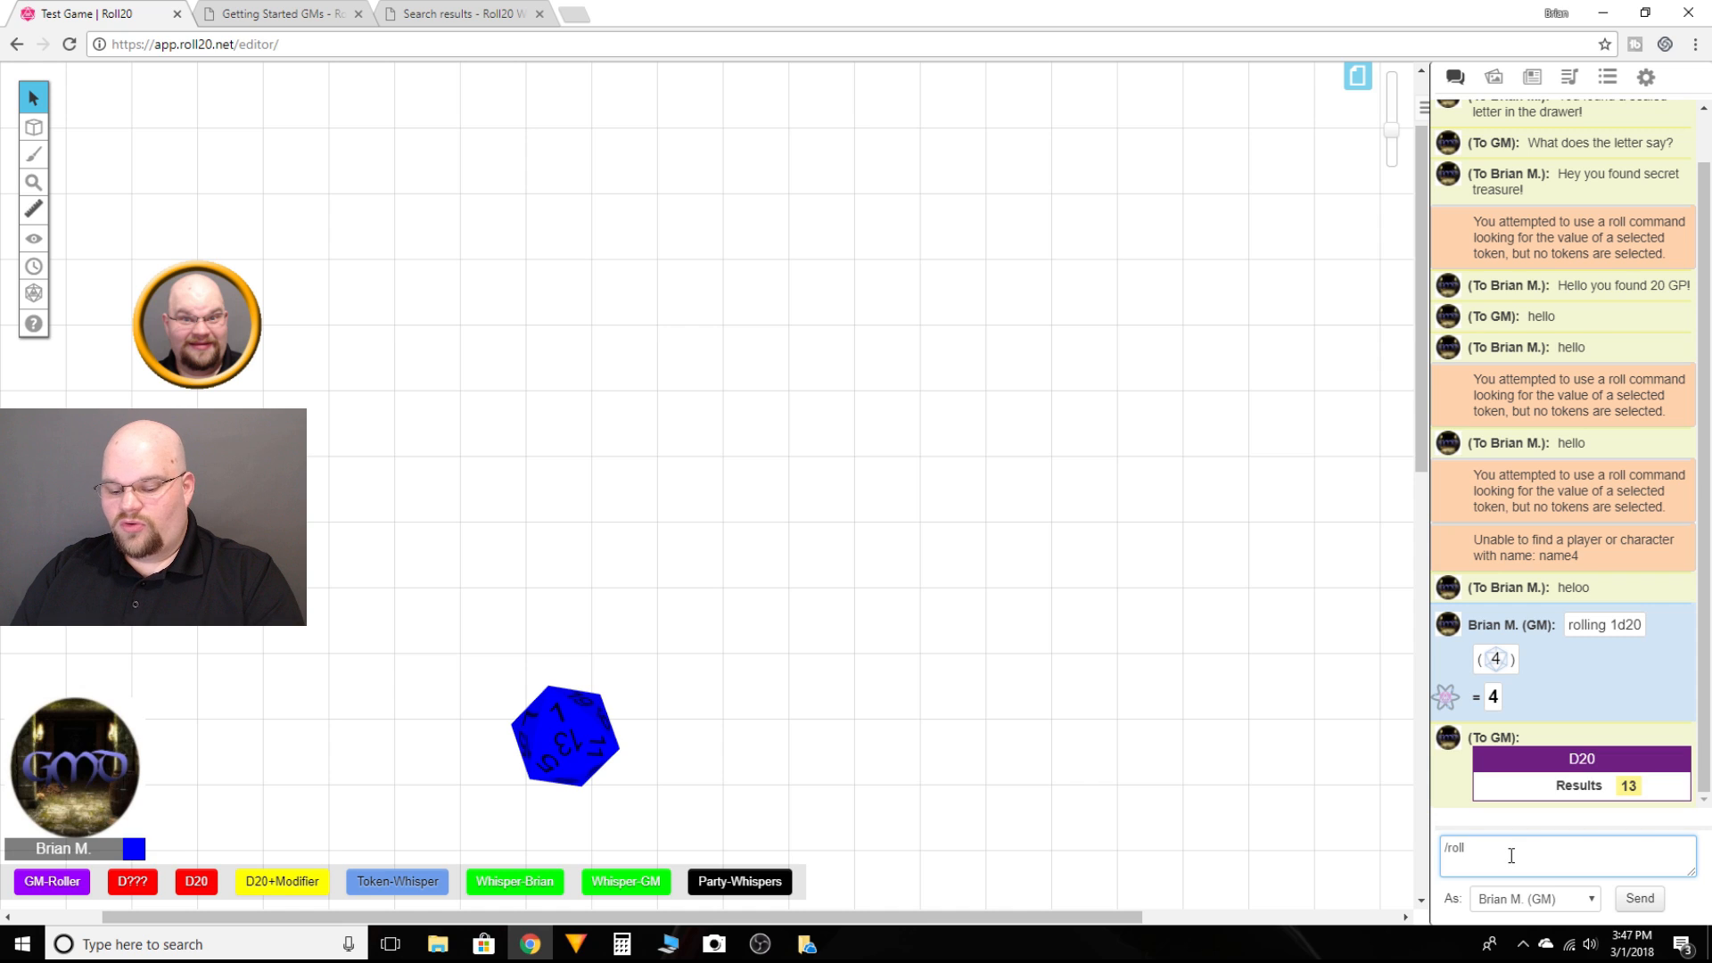
text( 1d20)
key(Return)
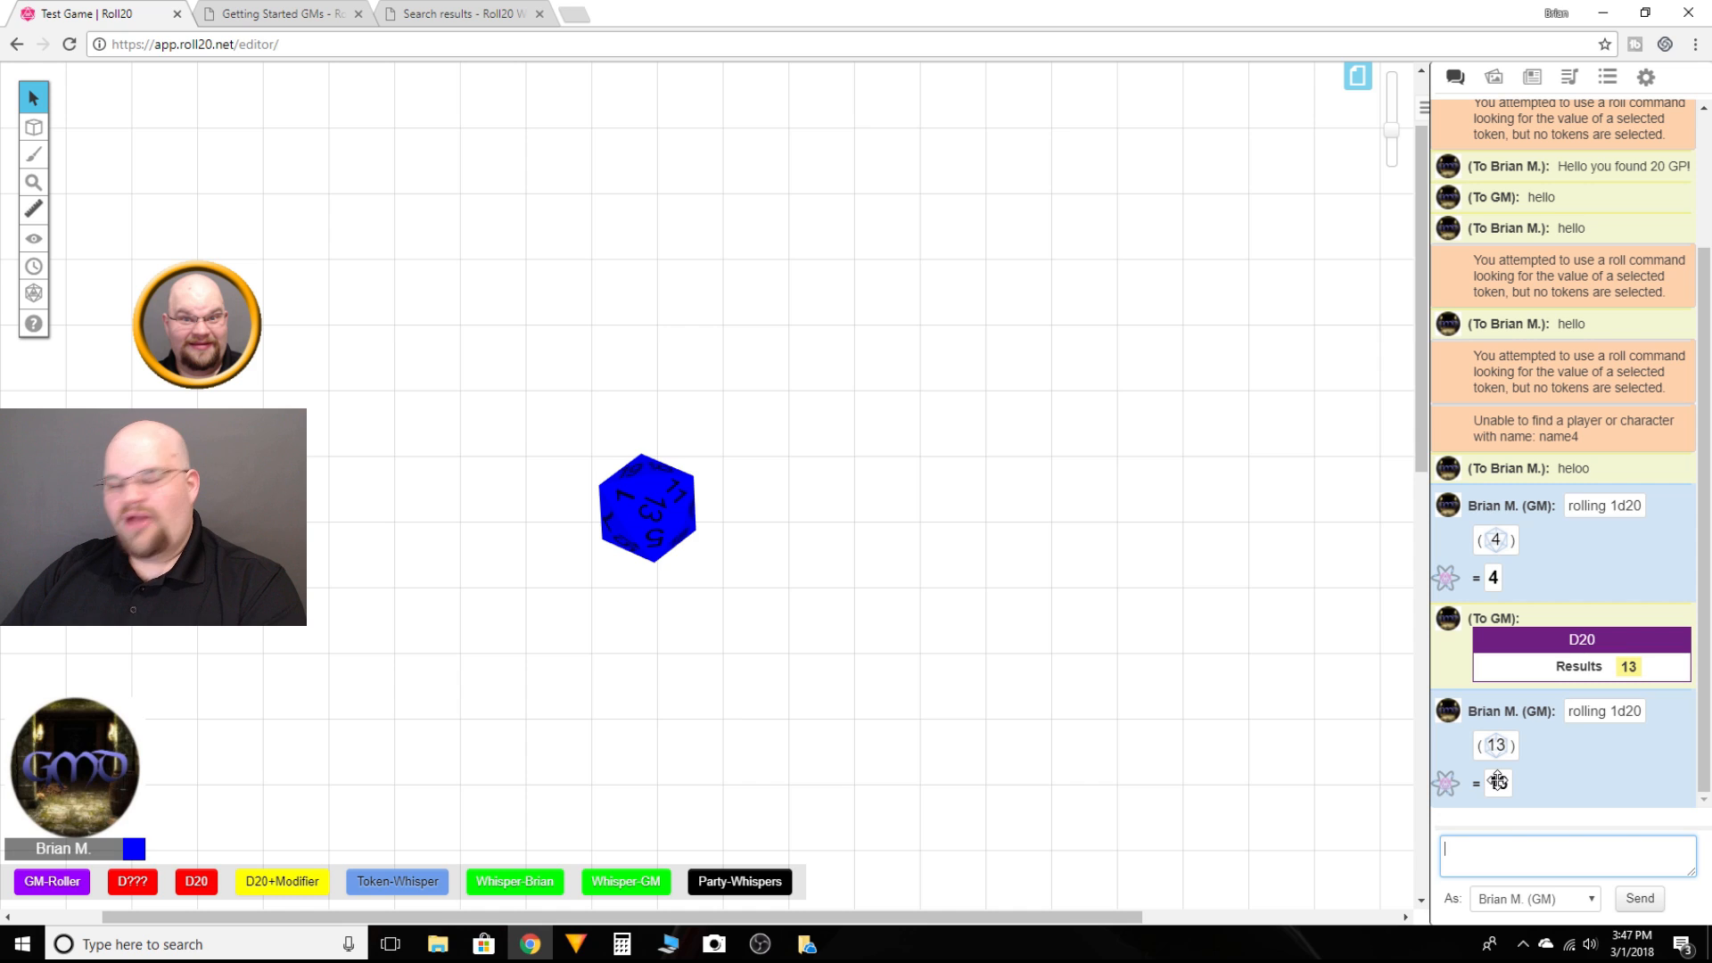
Step: Run the D20 quick-bar macro again and open the D20 macro for editing from the macro list
click(1204, 666)
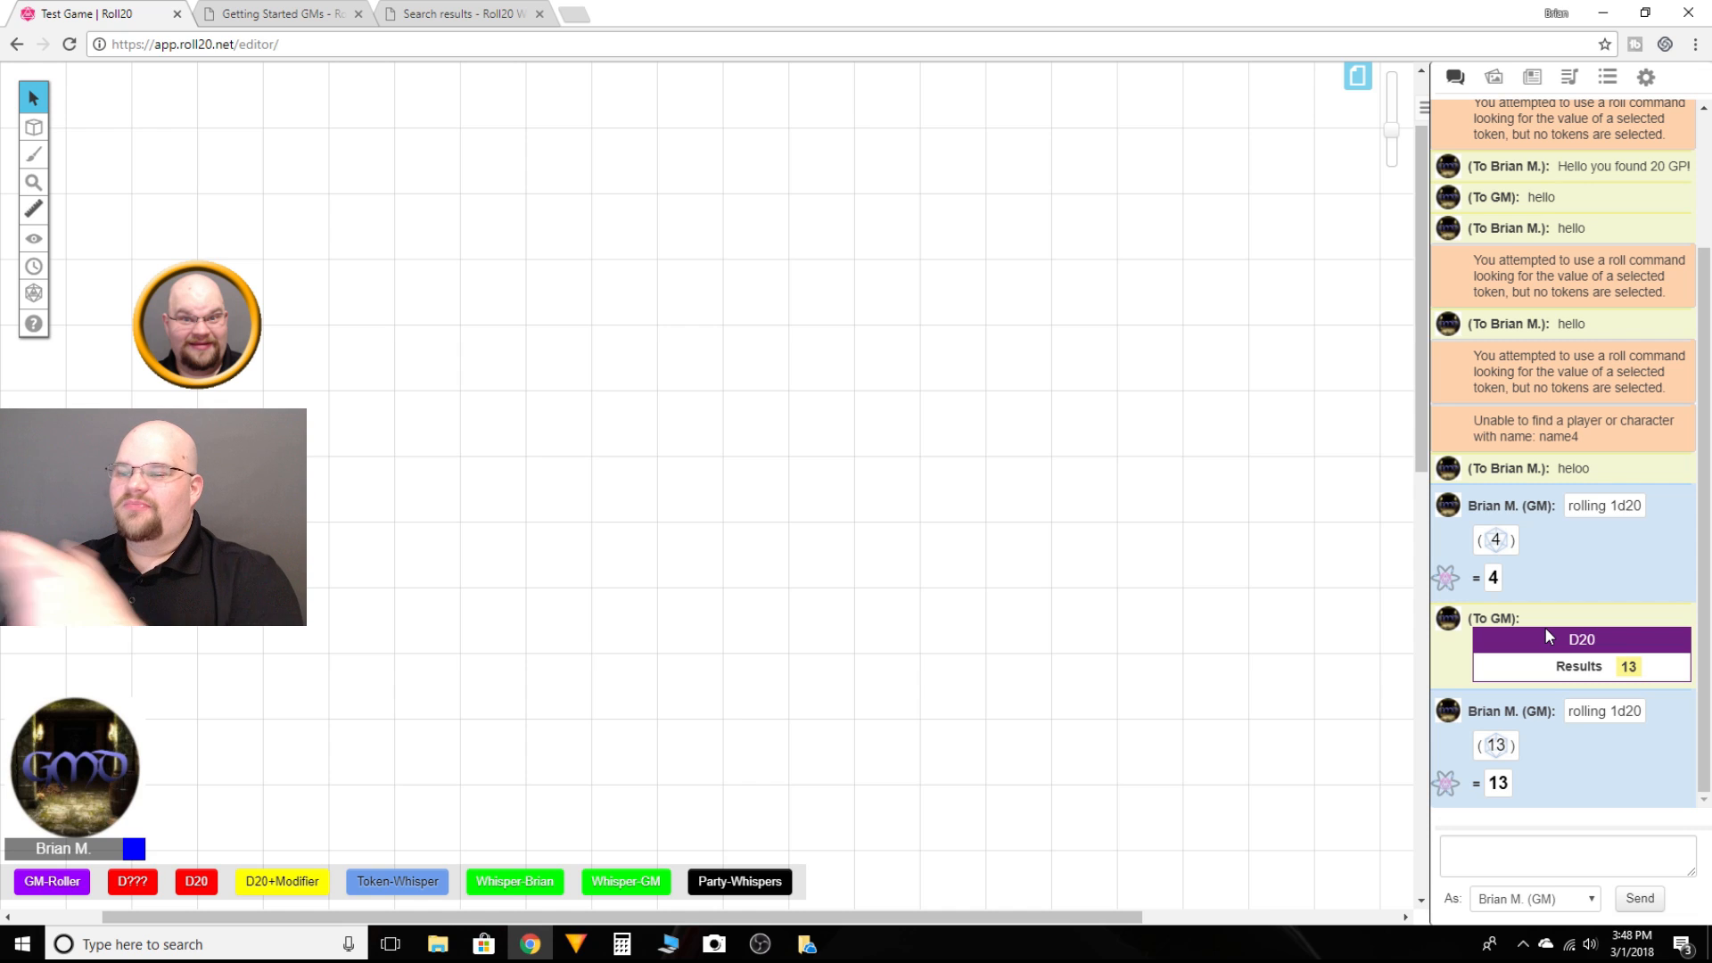
click(210, 890)
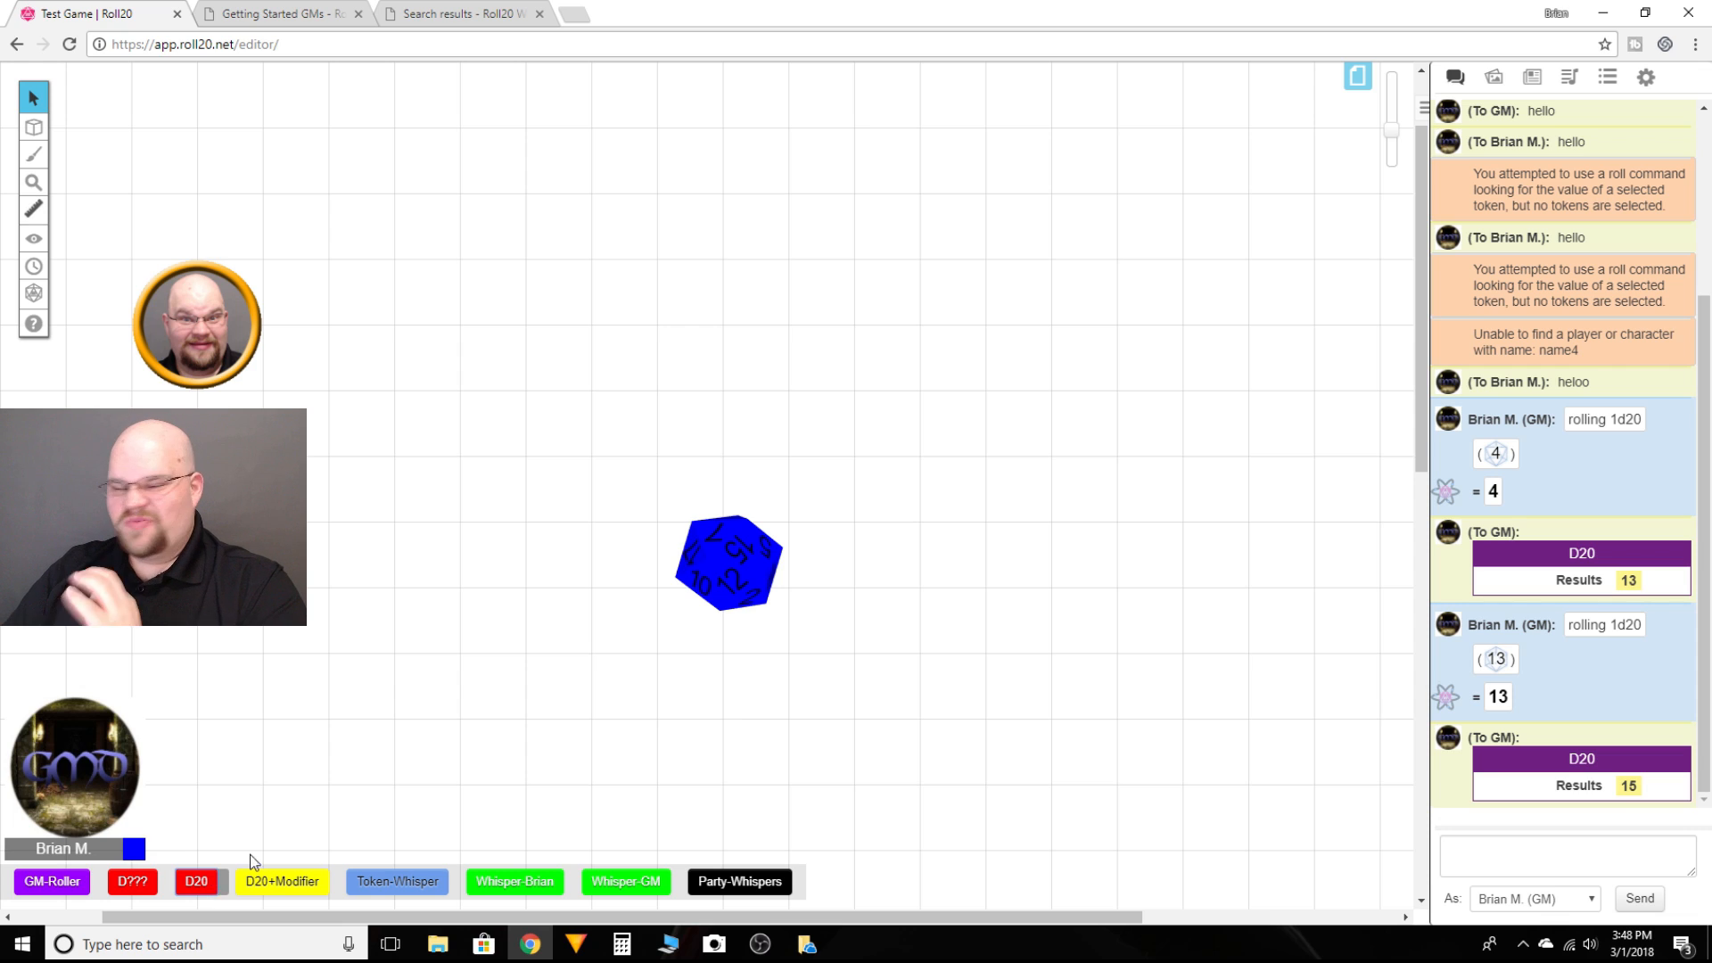
click(1606, 79)
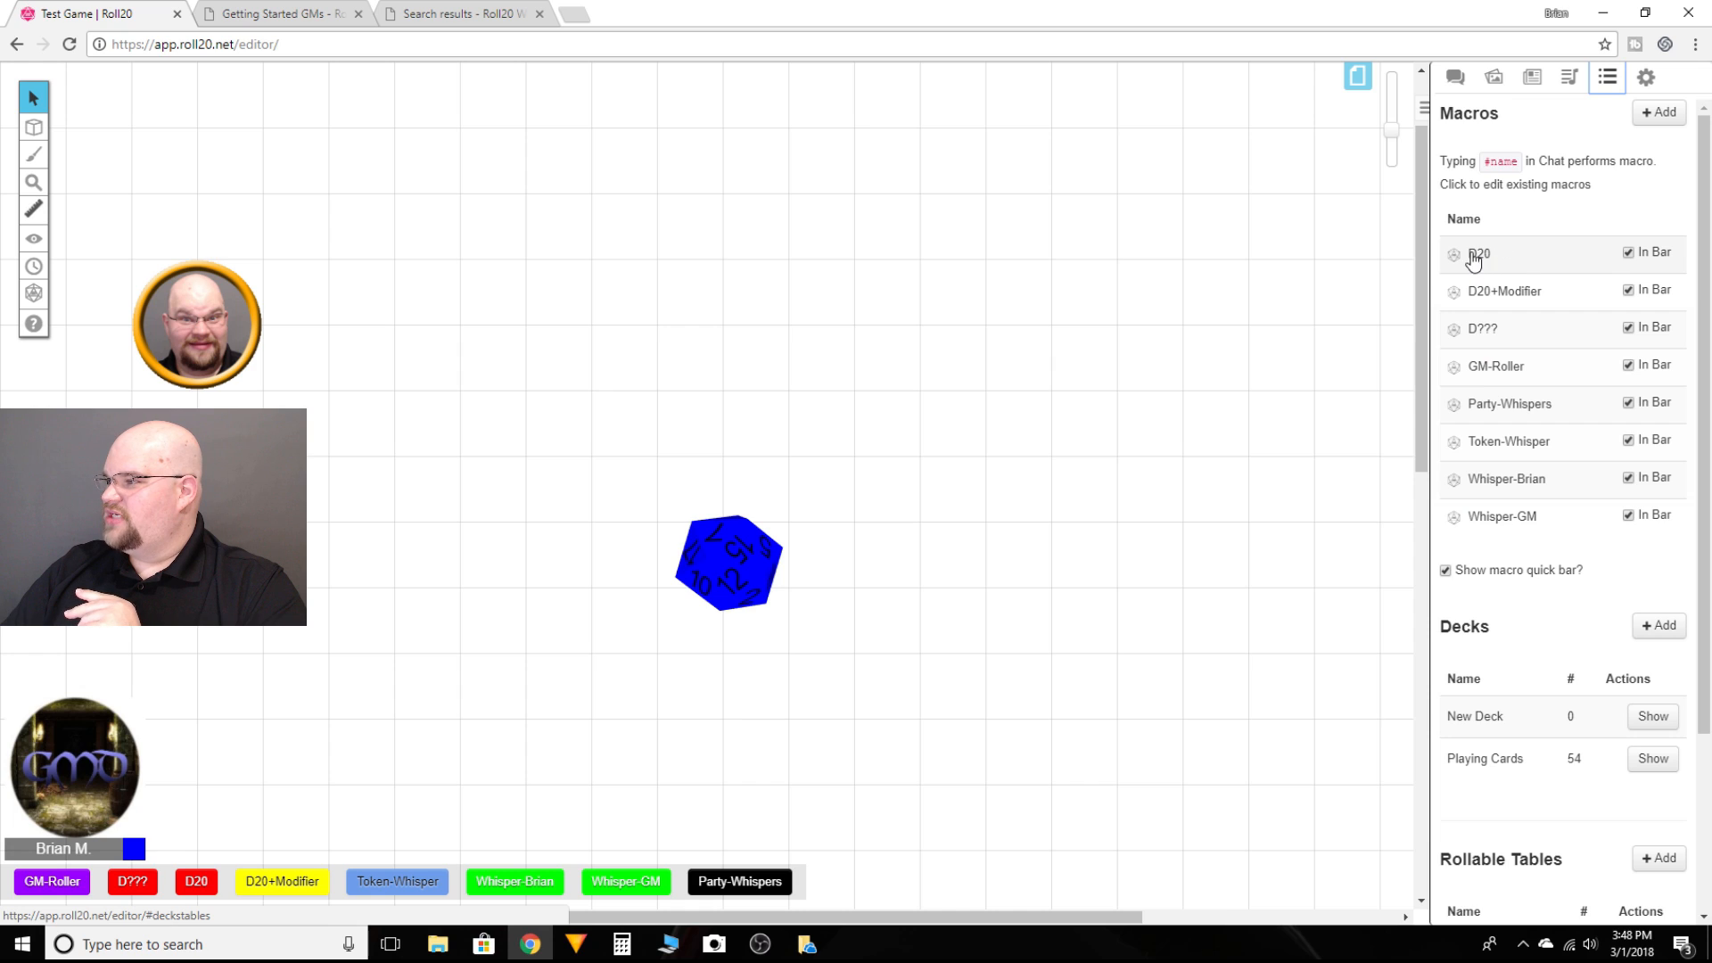
click(1556, 257)
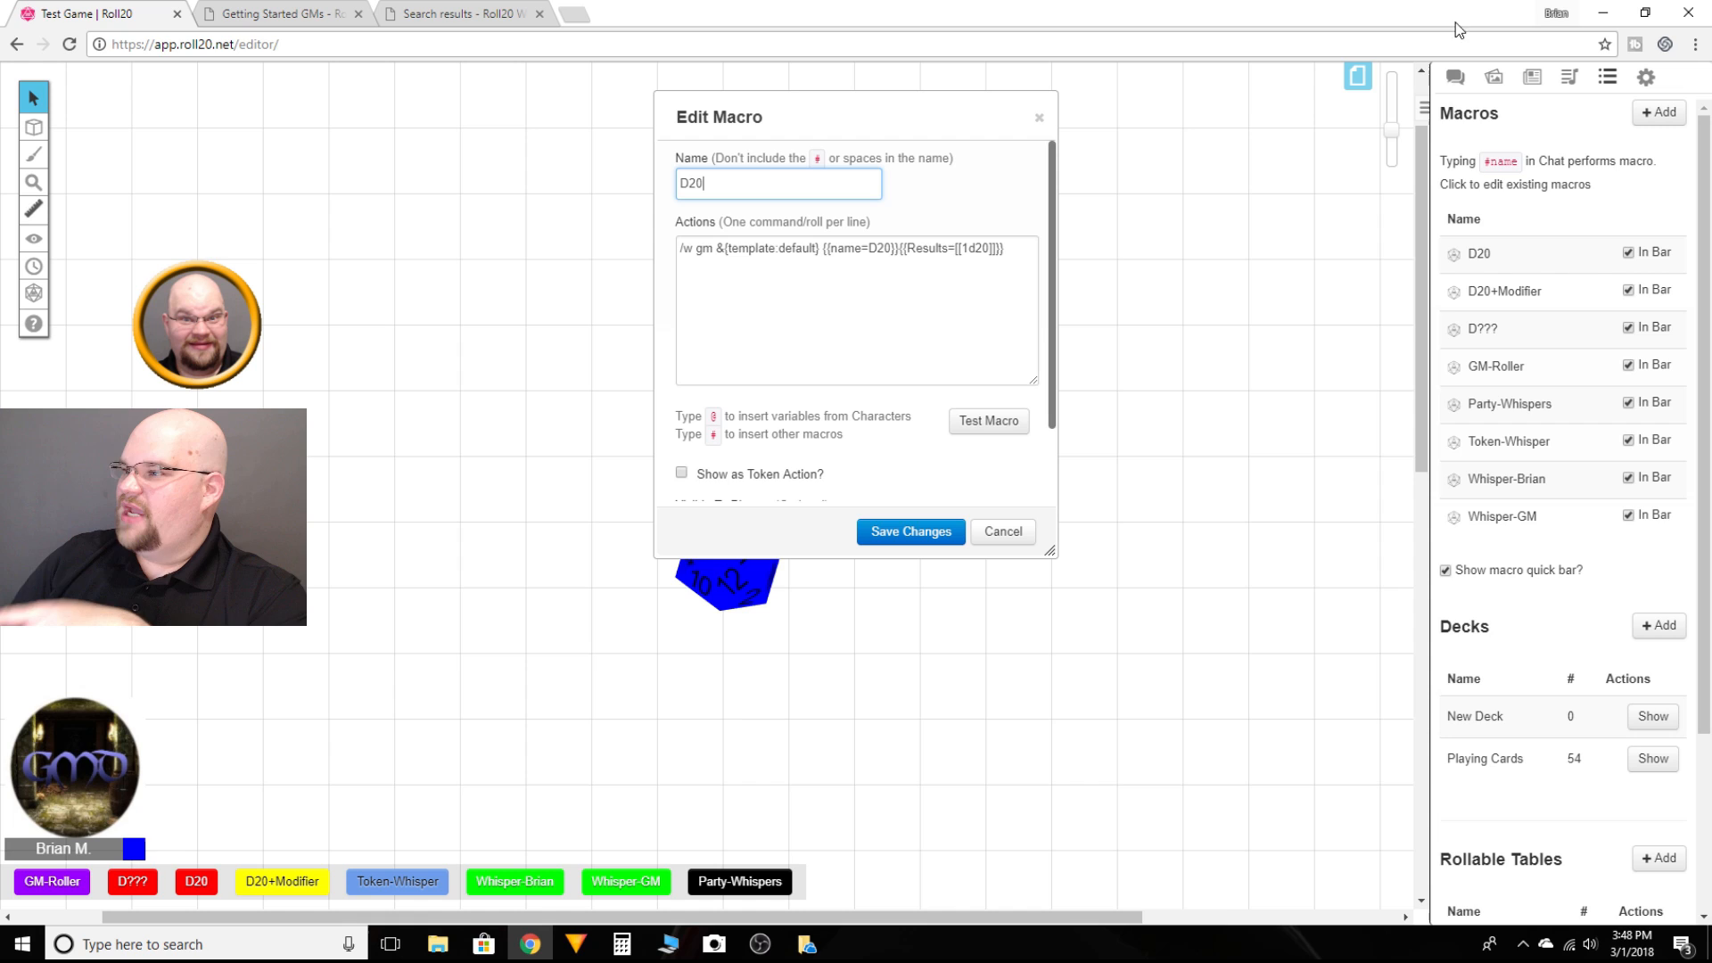
click(1455, 76)
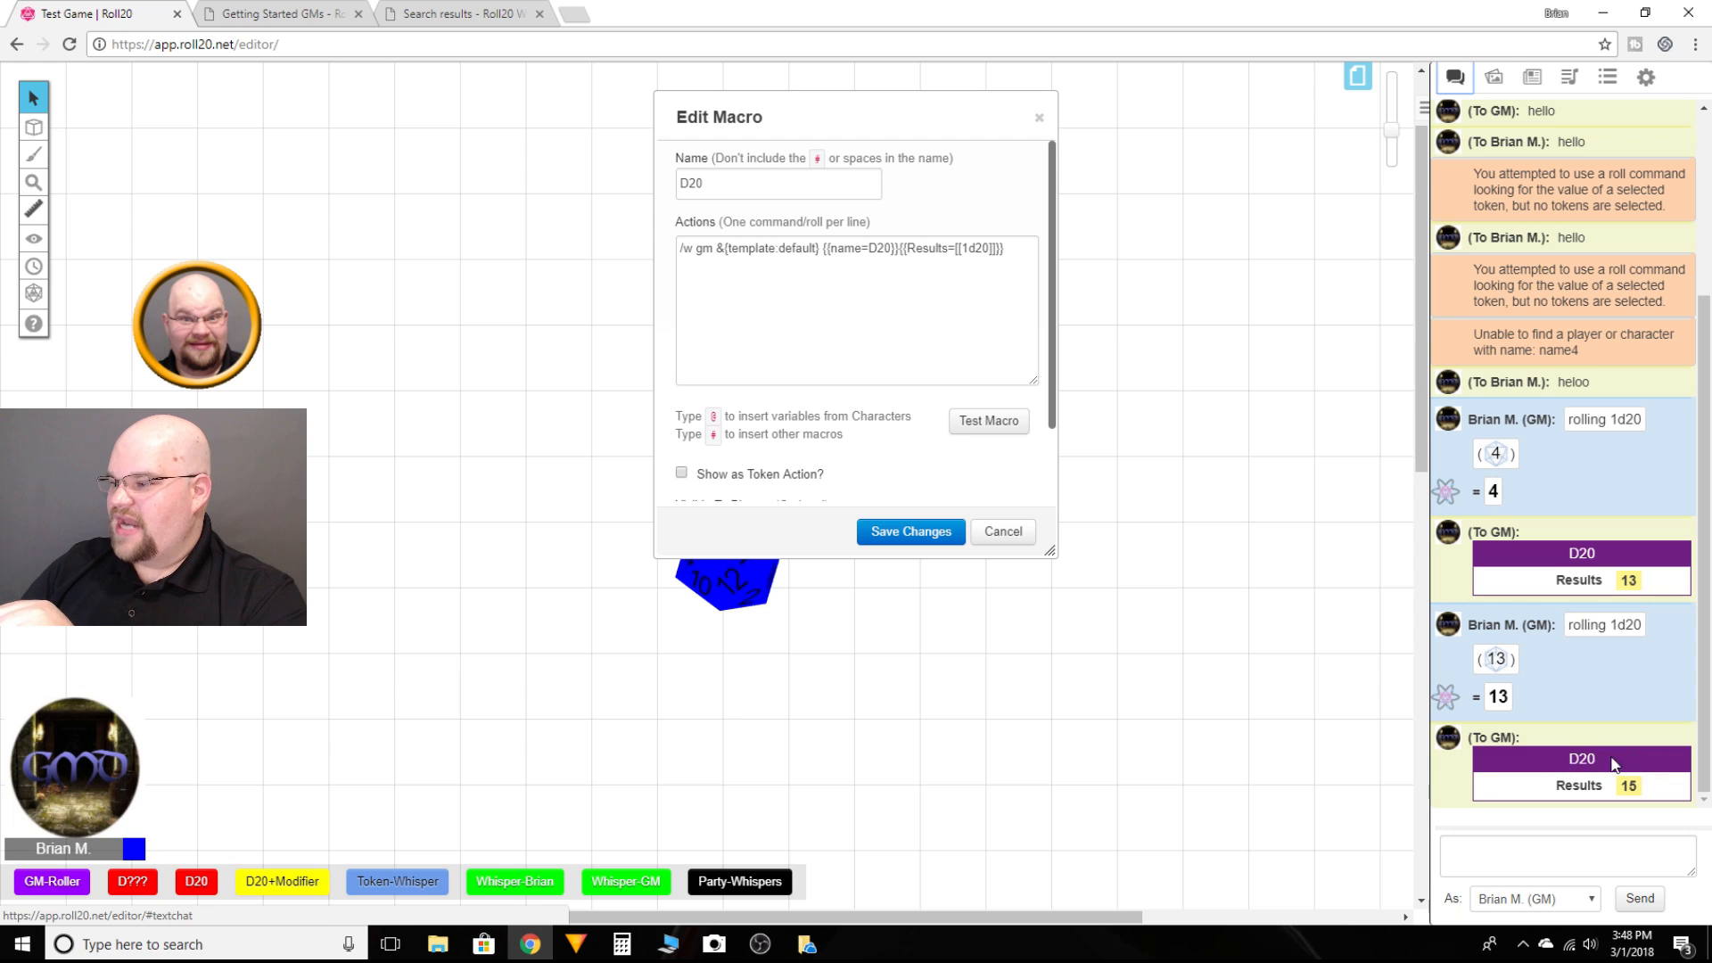
Step: Try changing the template name to D200, test the macro, and revert it to D20
click(893, 261)
text(0)
click(986, 422)
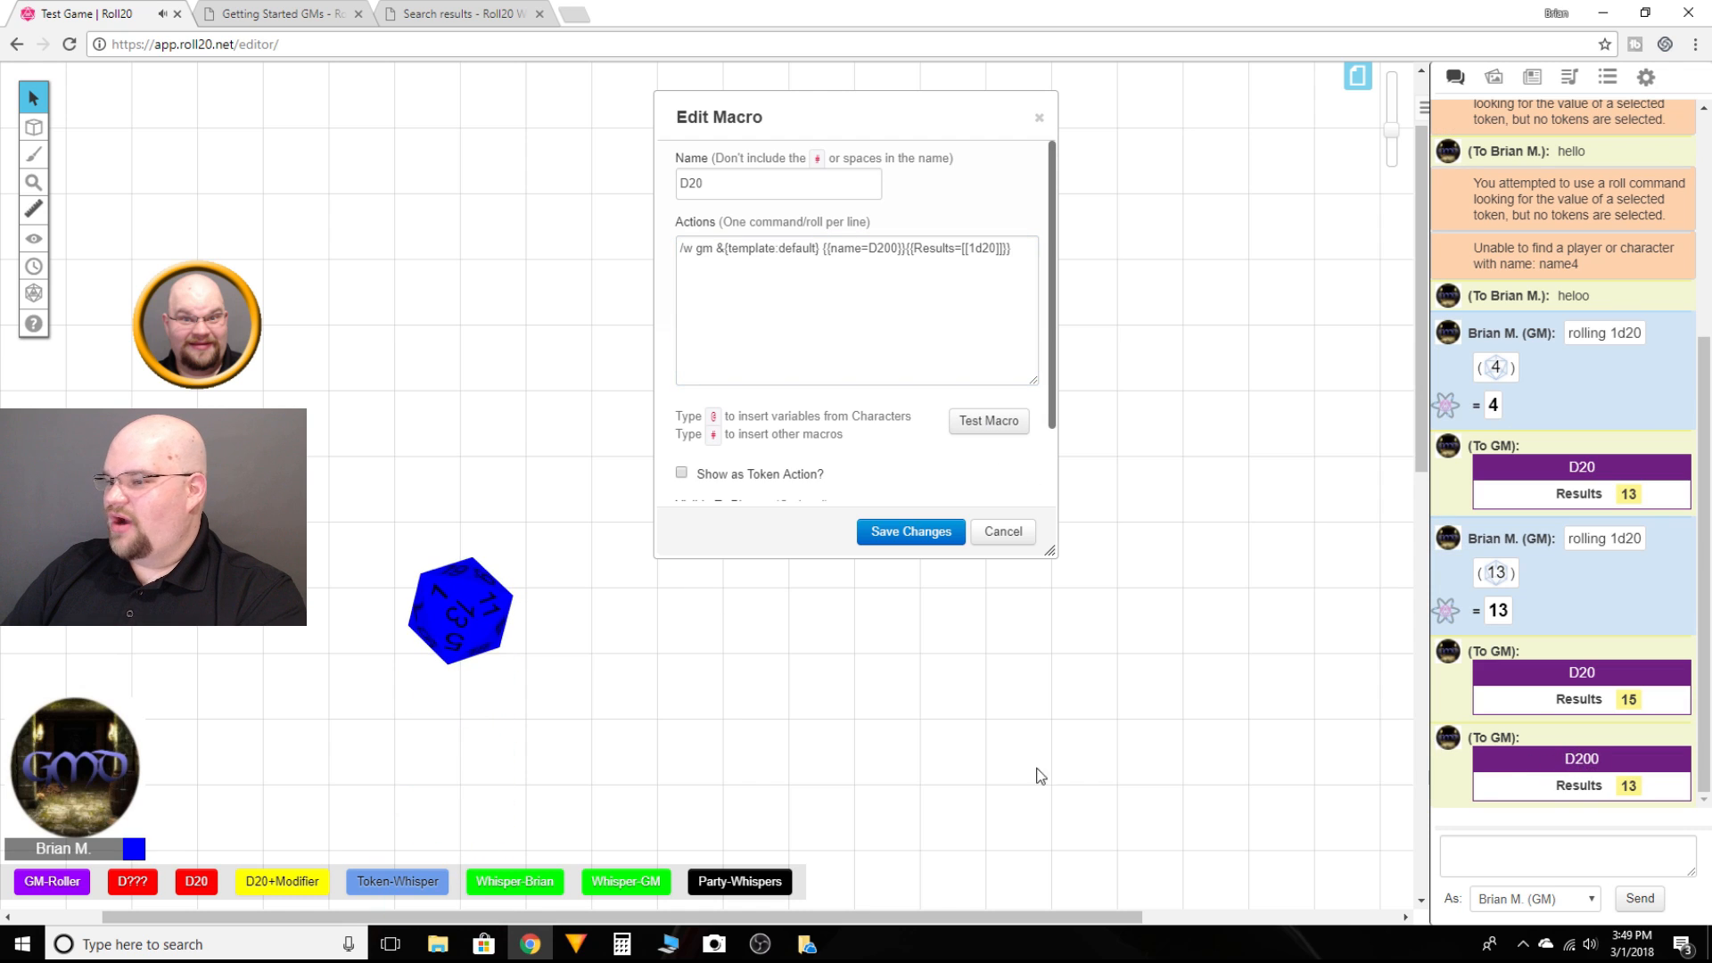
click(891, 249)
key(BackSpace)
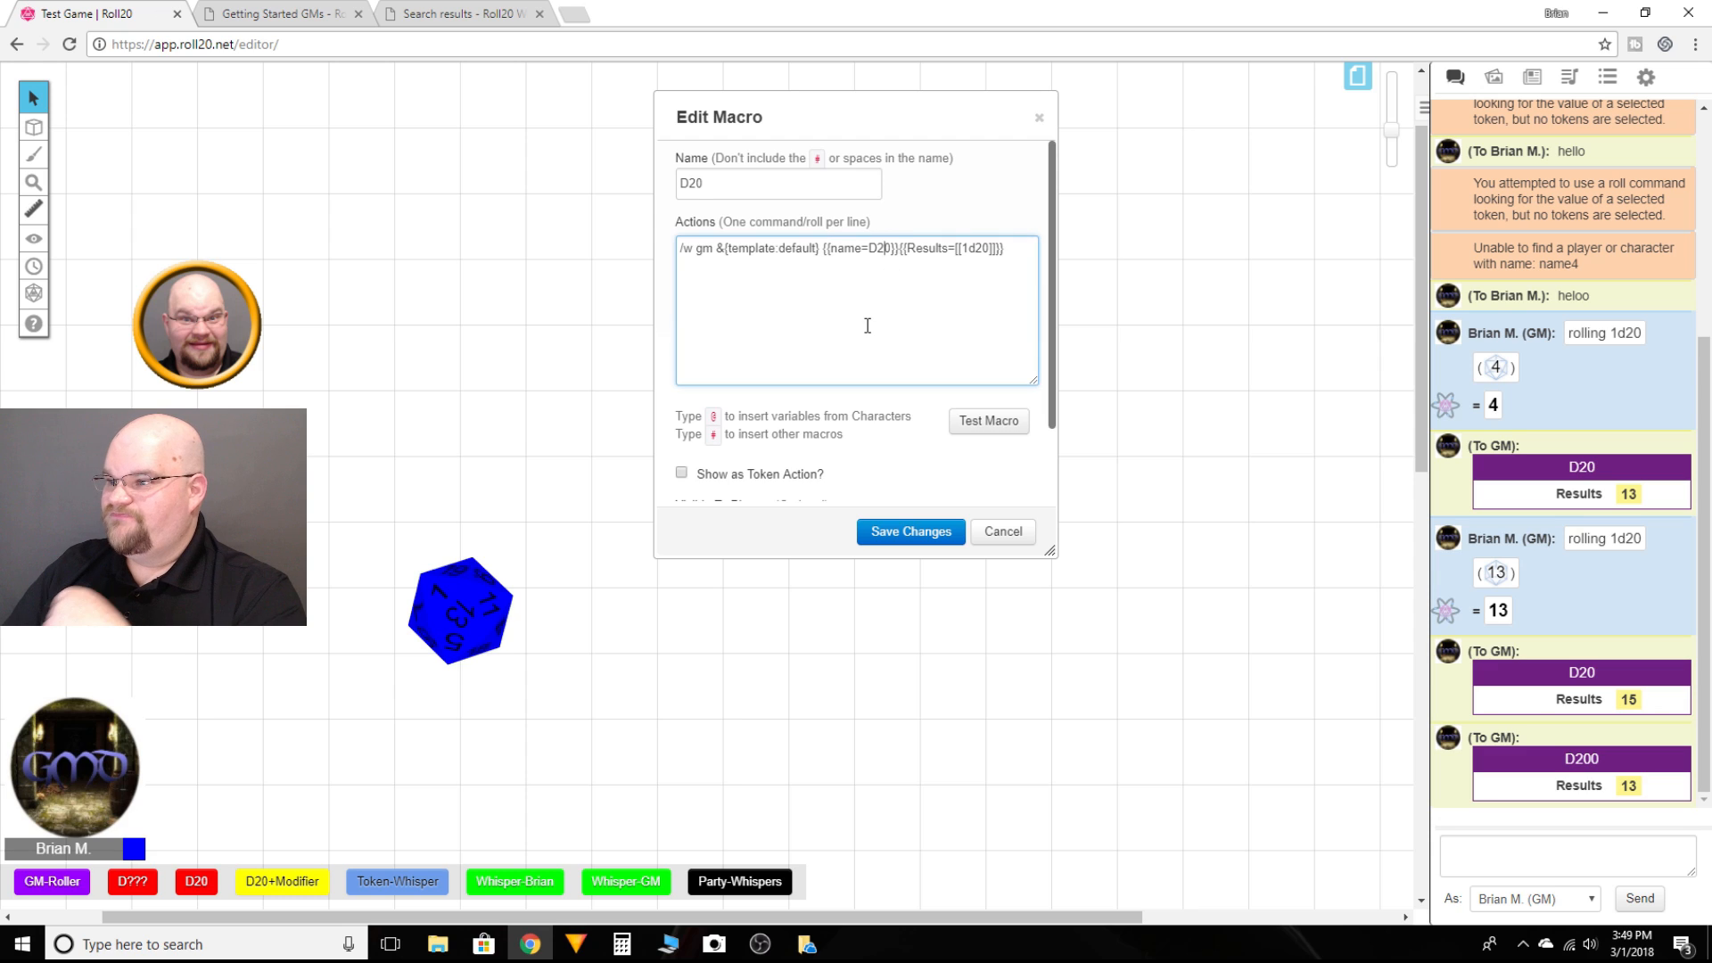
Step: Try inserting a space between the name and Results fields, test it, then remove the space and test again
click(903, 248)
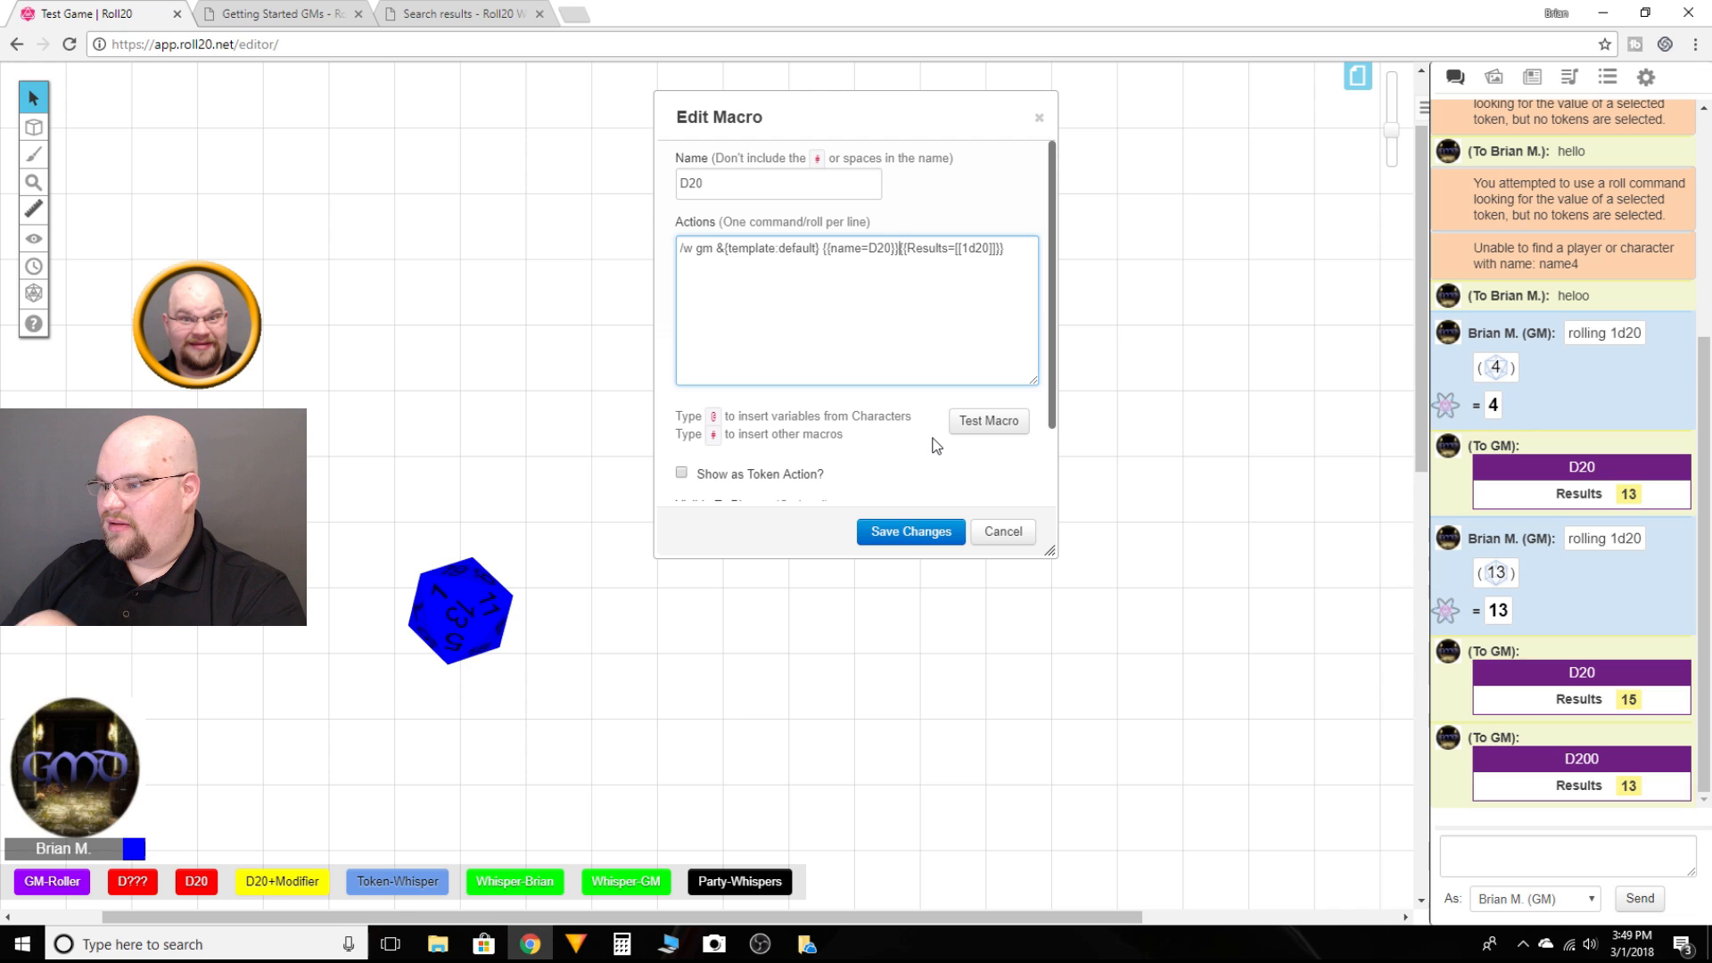
text({{)
click(988, 421)
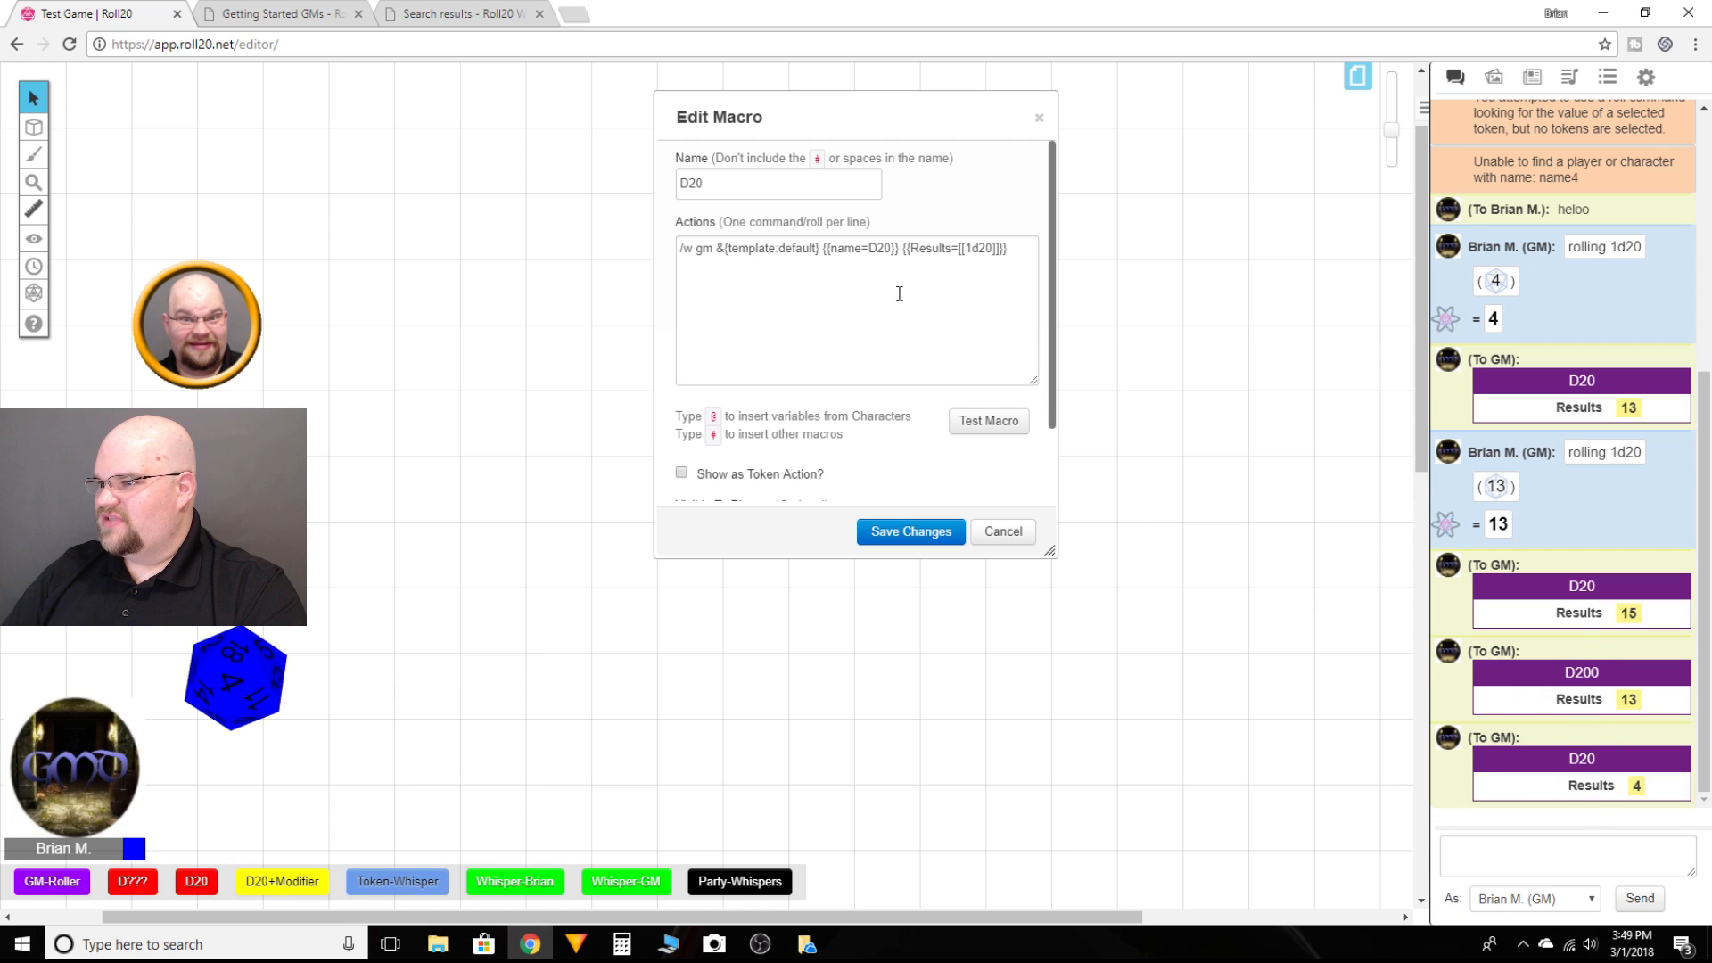
click(901, 248)
key(BackSpace)
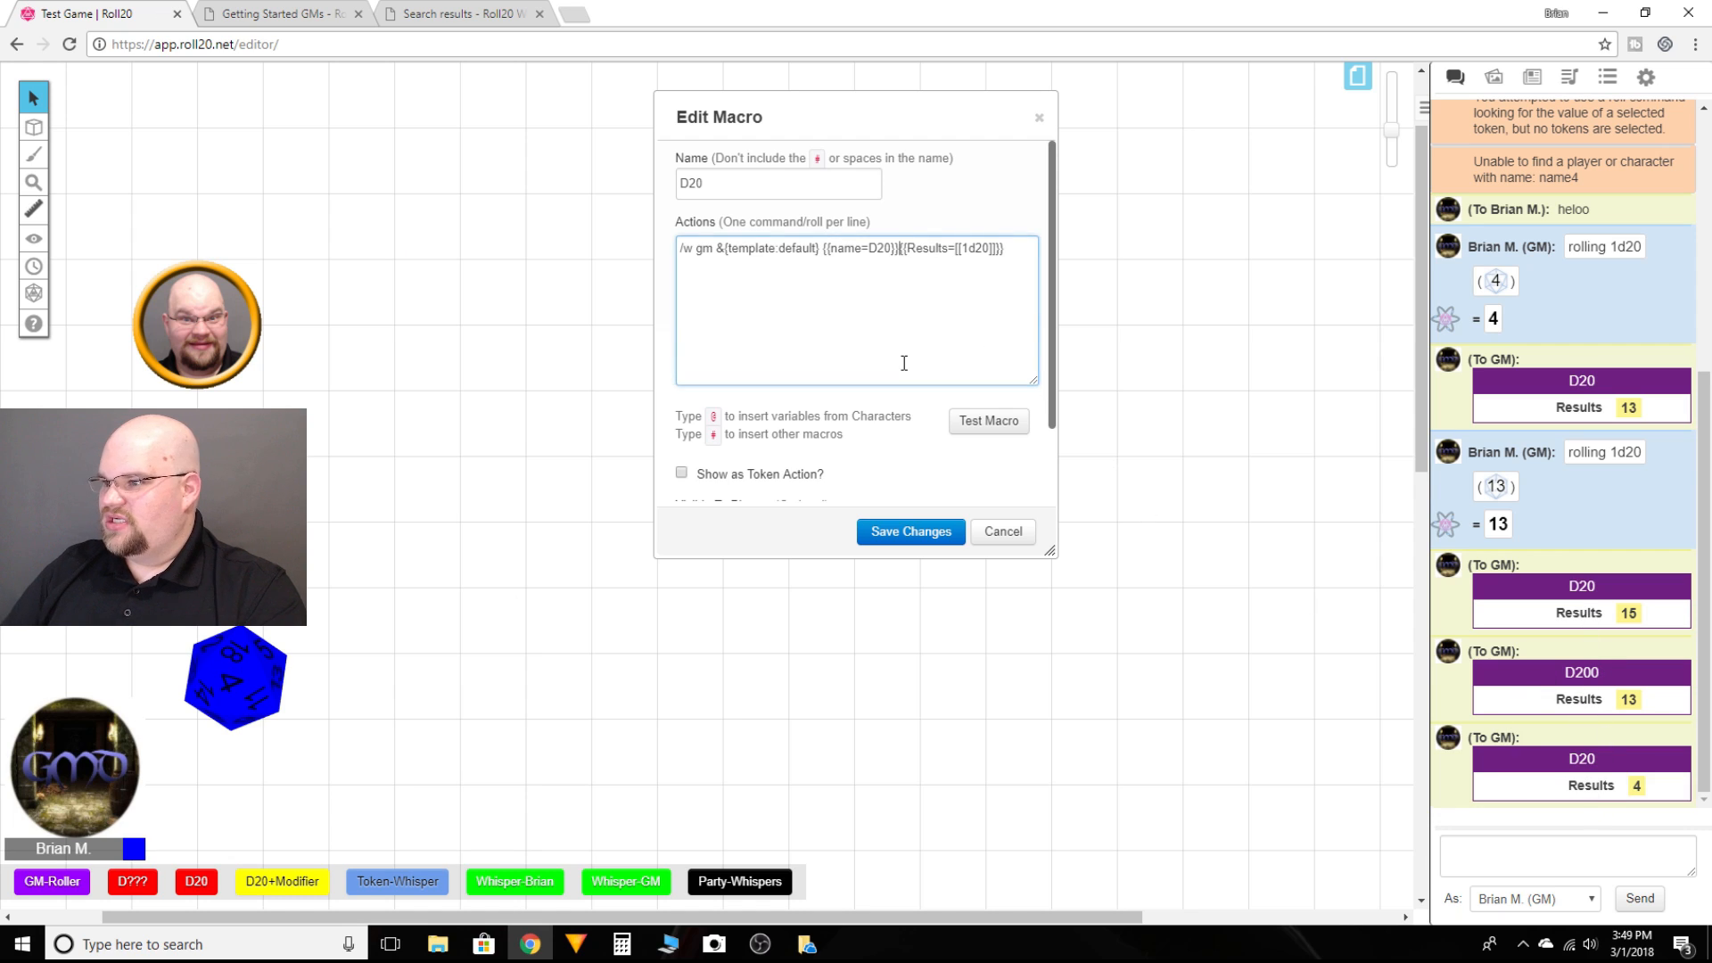
click(984, 424)
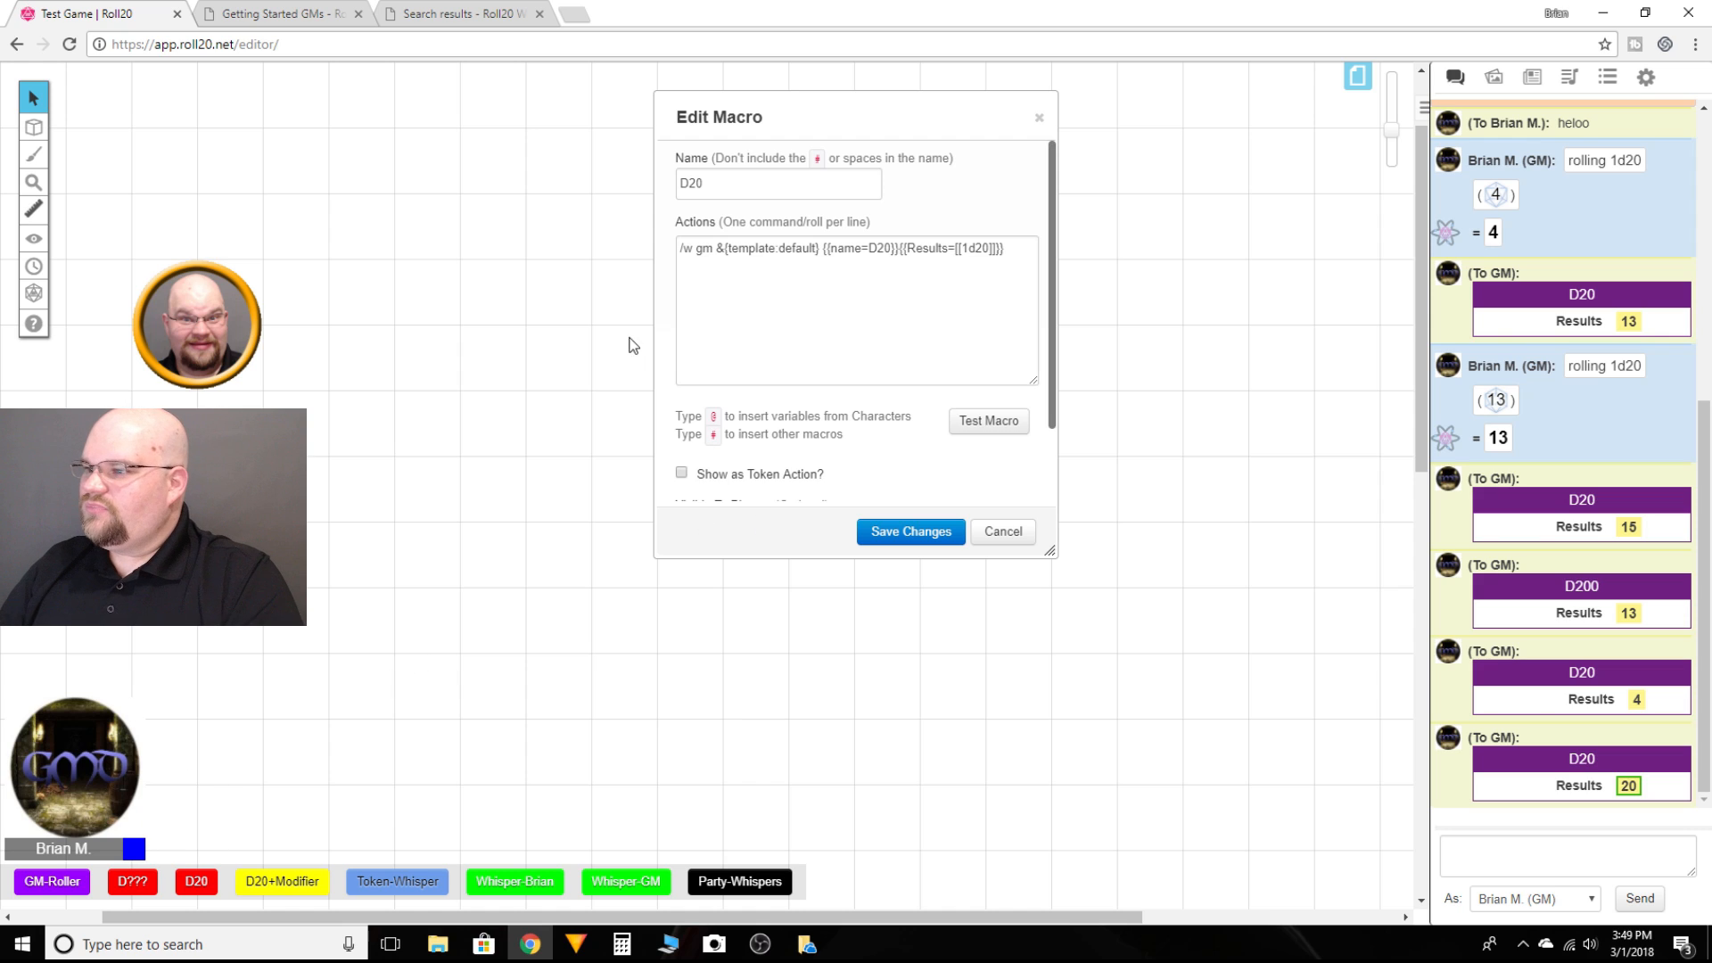
Step: Rename the Results label to Result in the D20 macro, test it twice, save the changes and select Brian's token
click(820, 249)
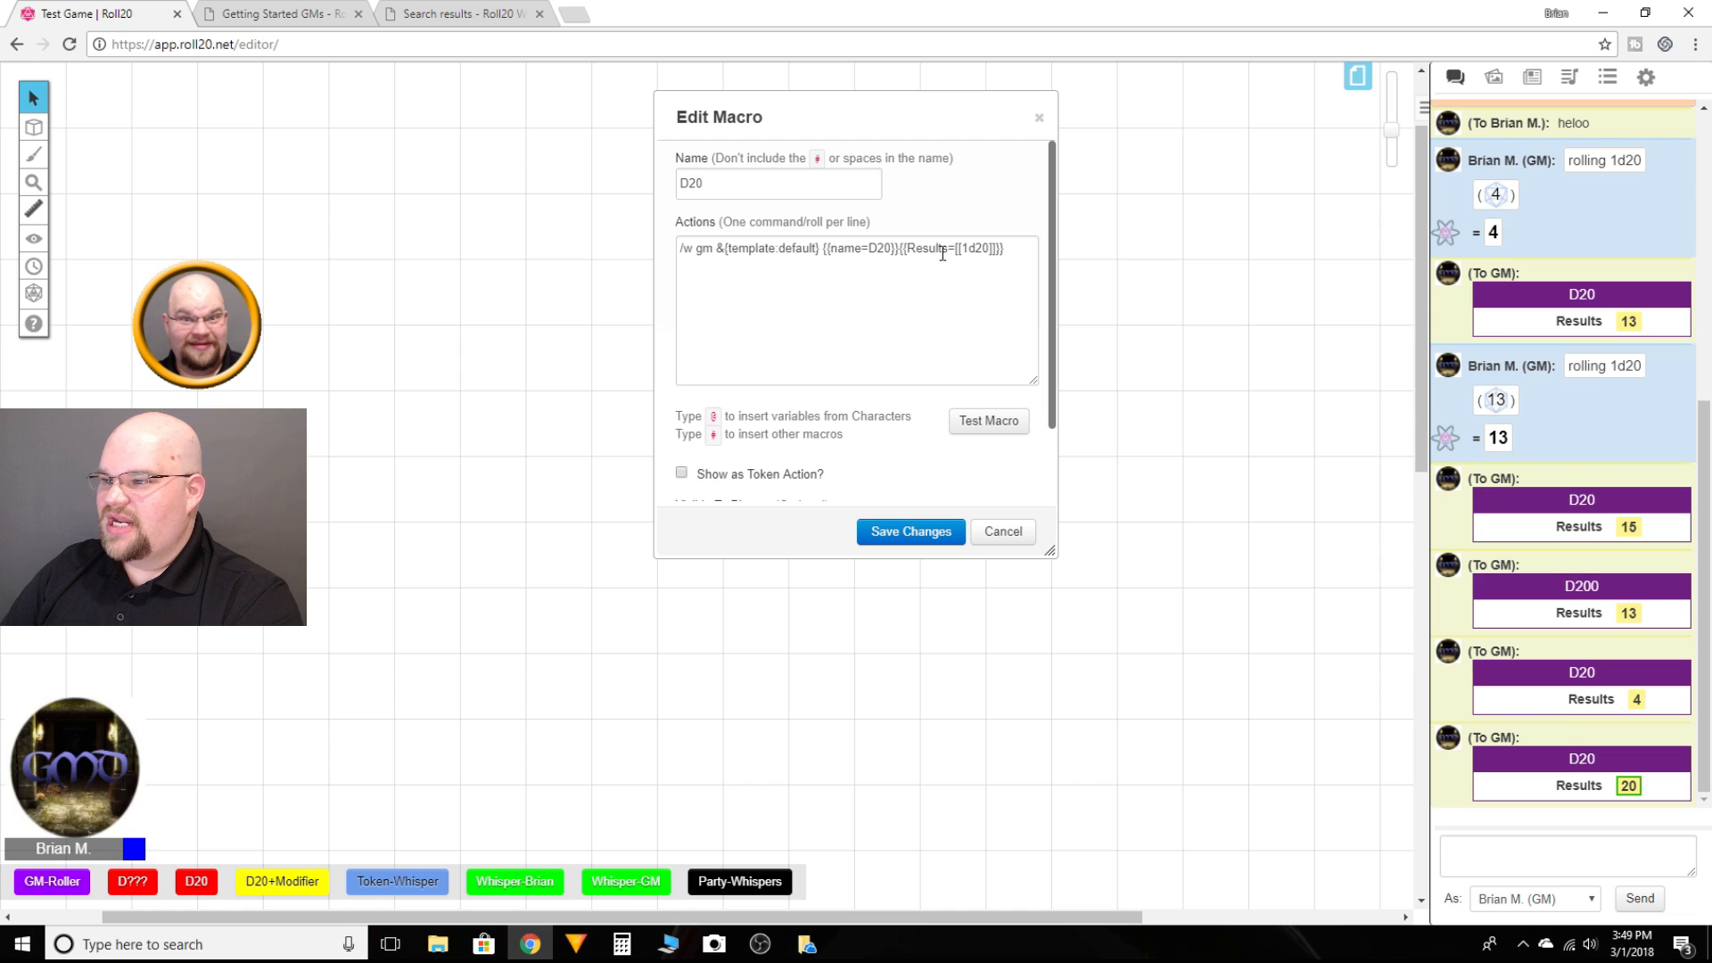
mouse_move(1641, 785)
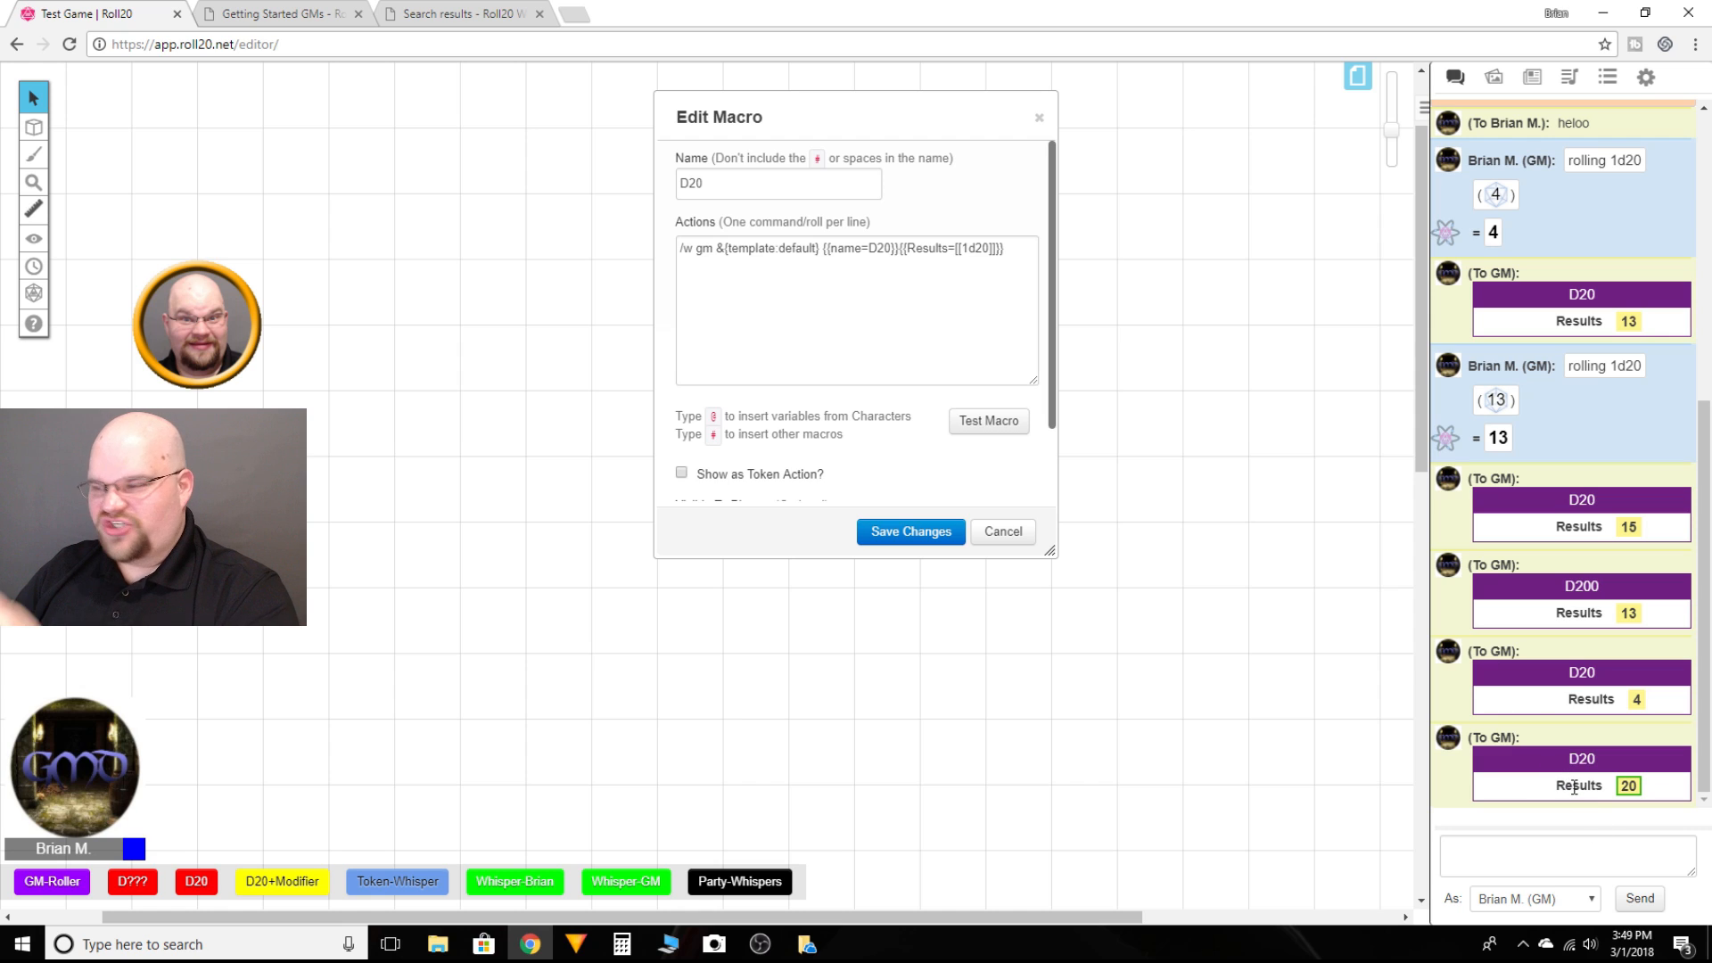
click(948, 251)
key(BackSpace)
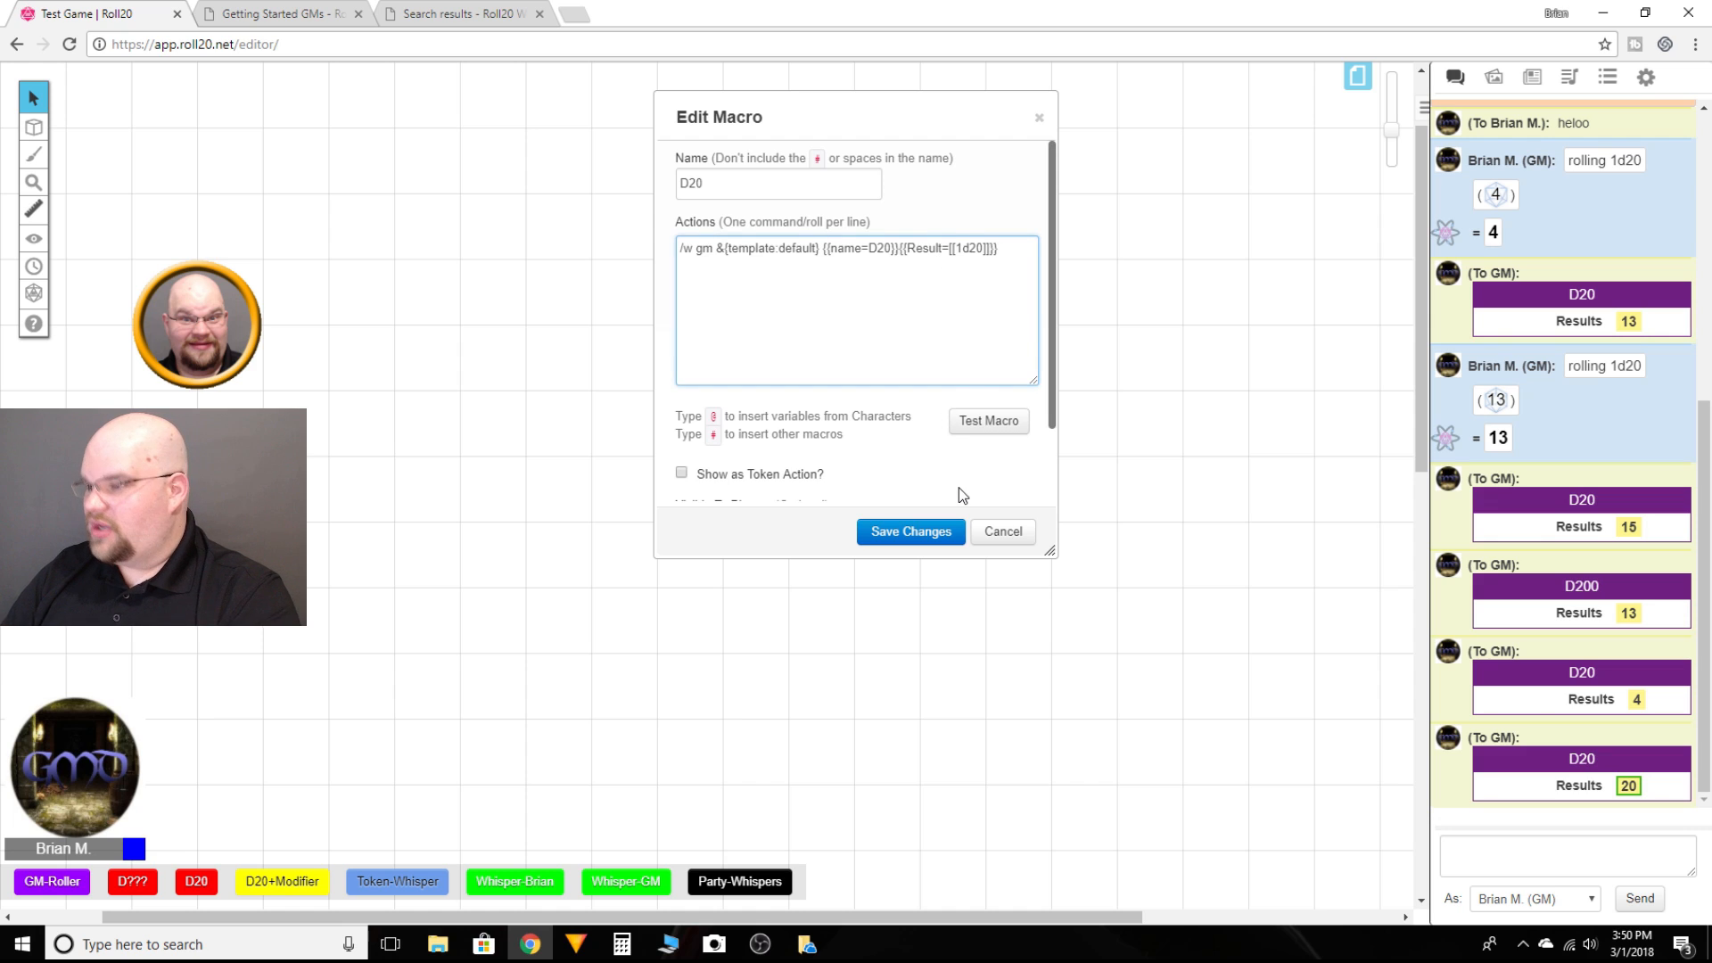
click(987, 426)
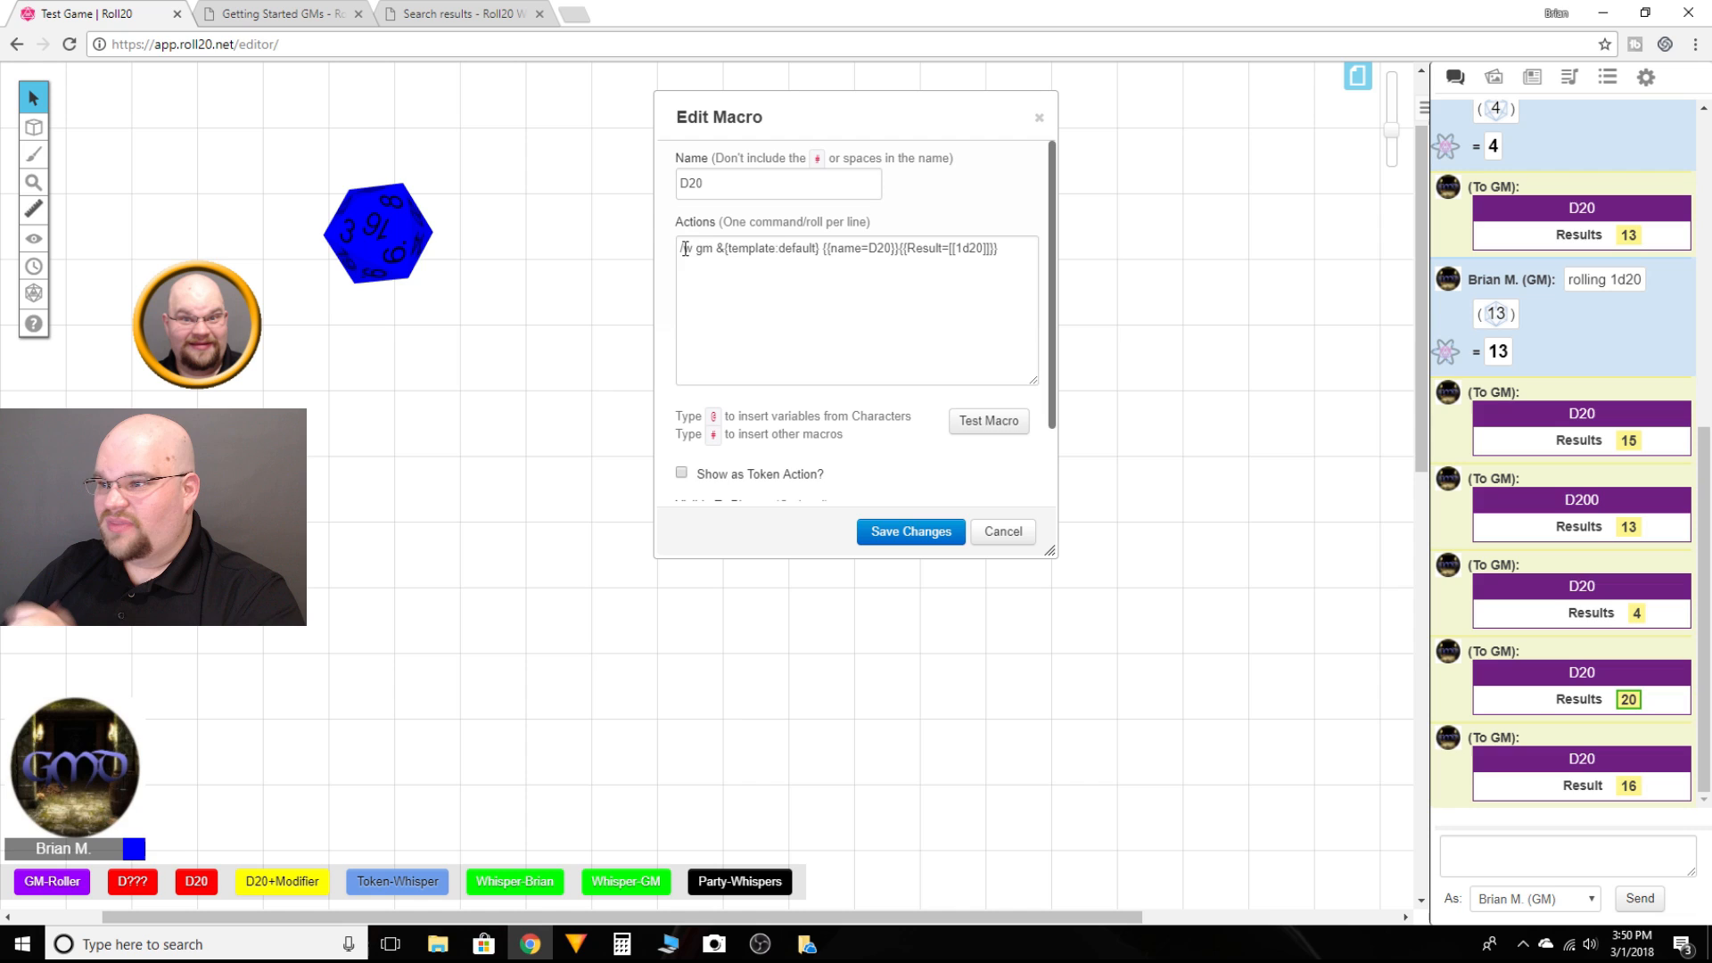
click(999, 423)
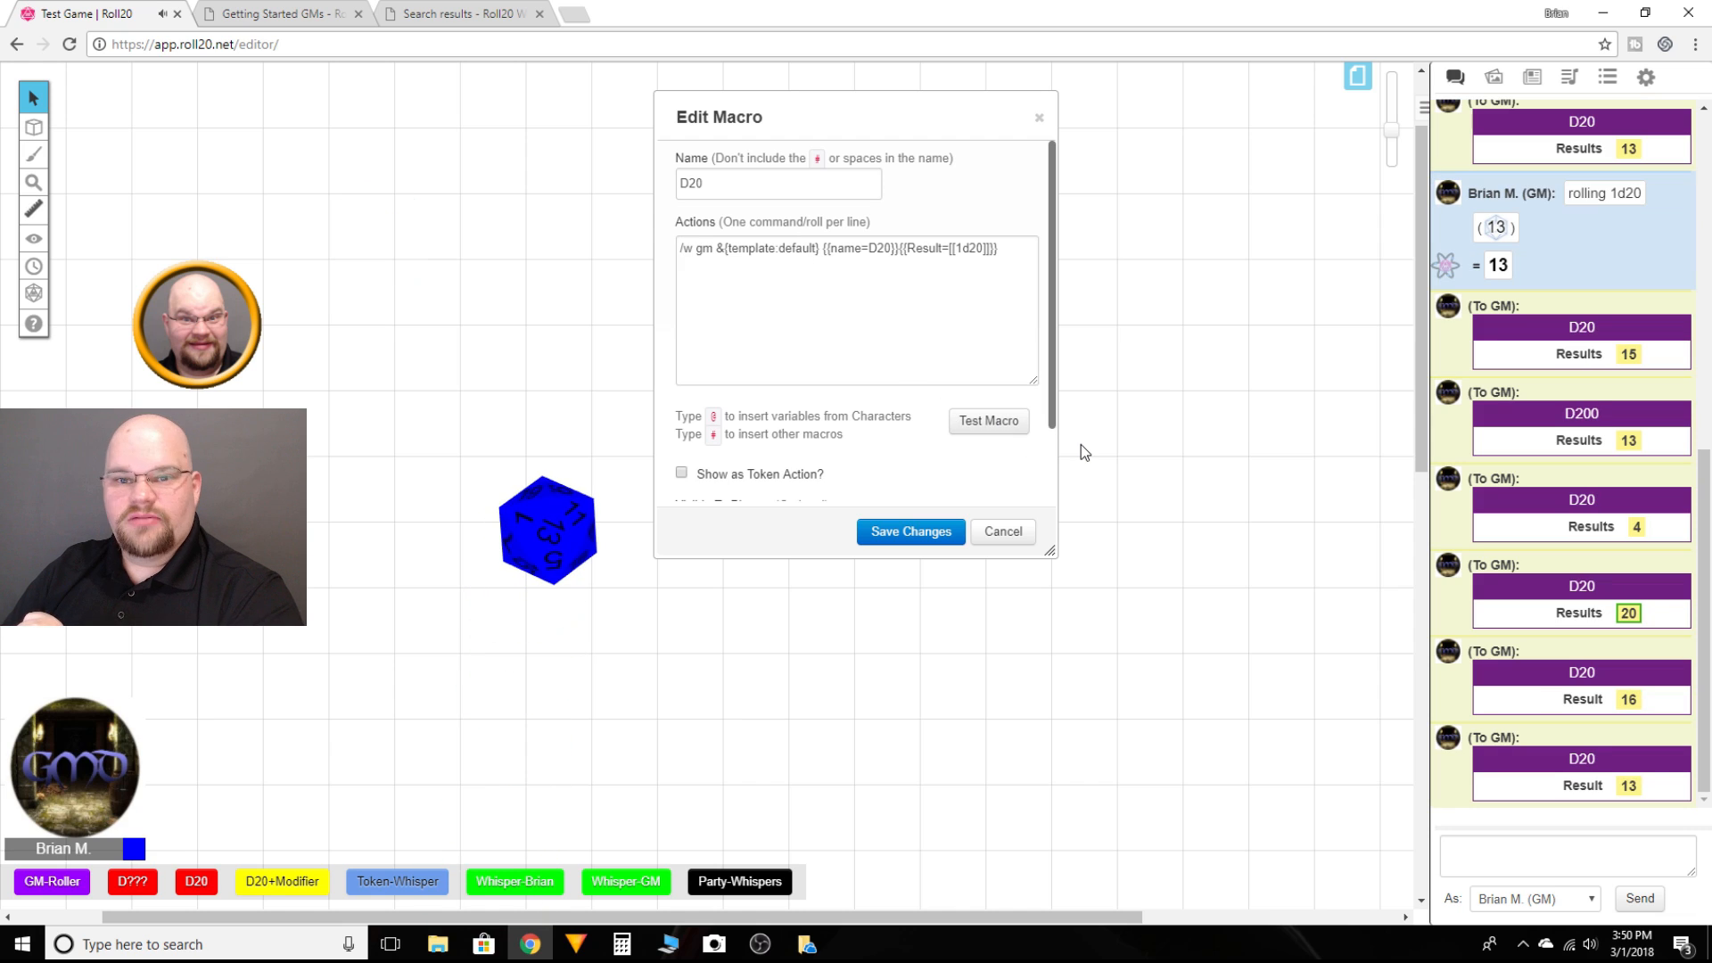
click(925, 532)
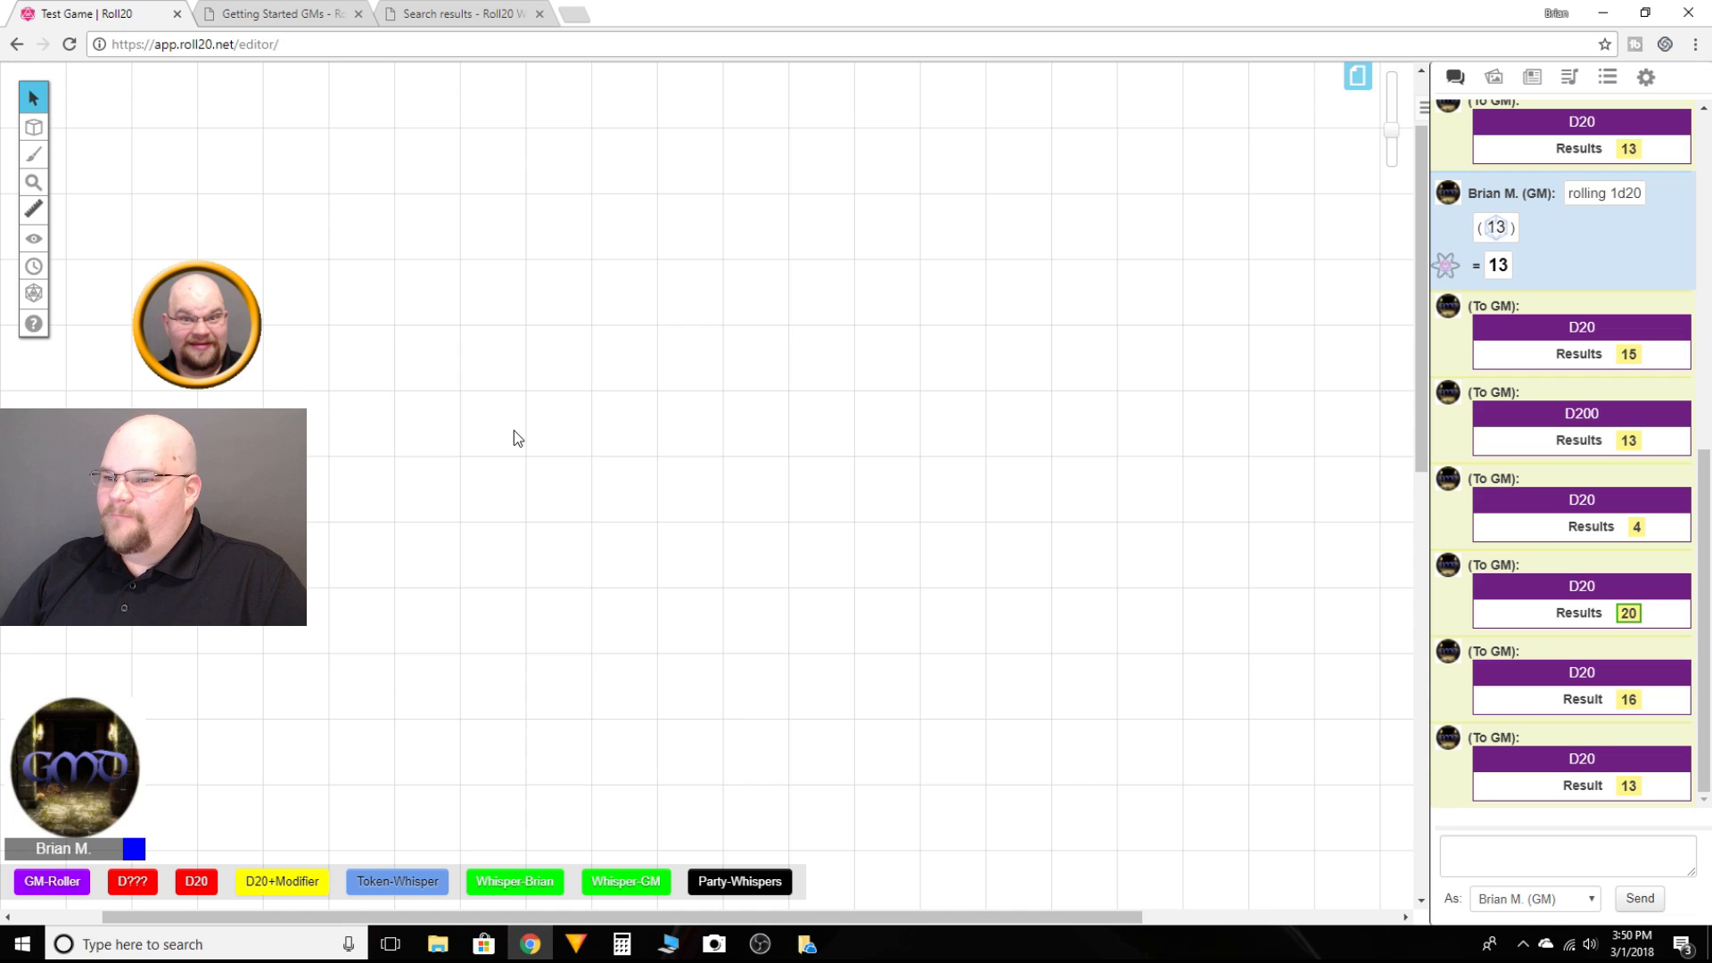
click(203, 338)
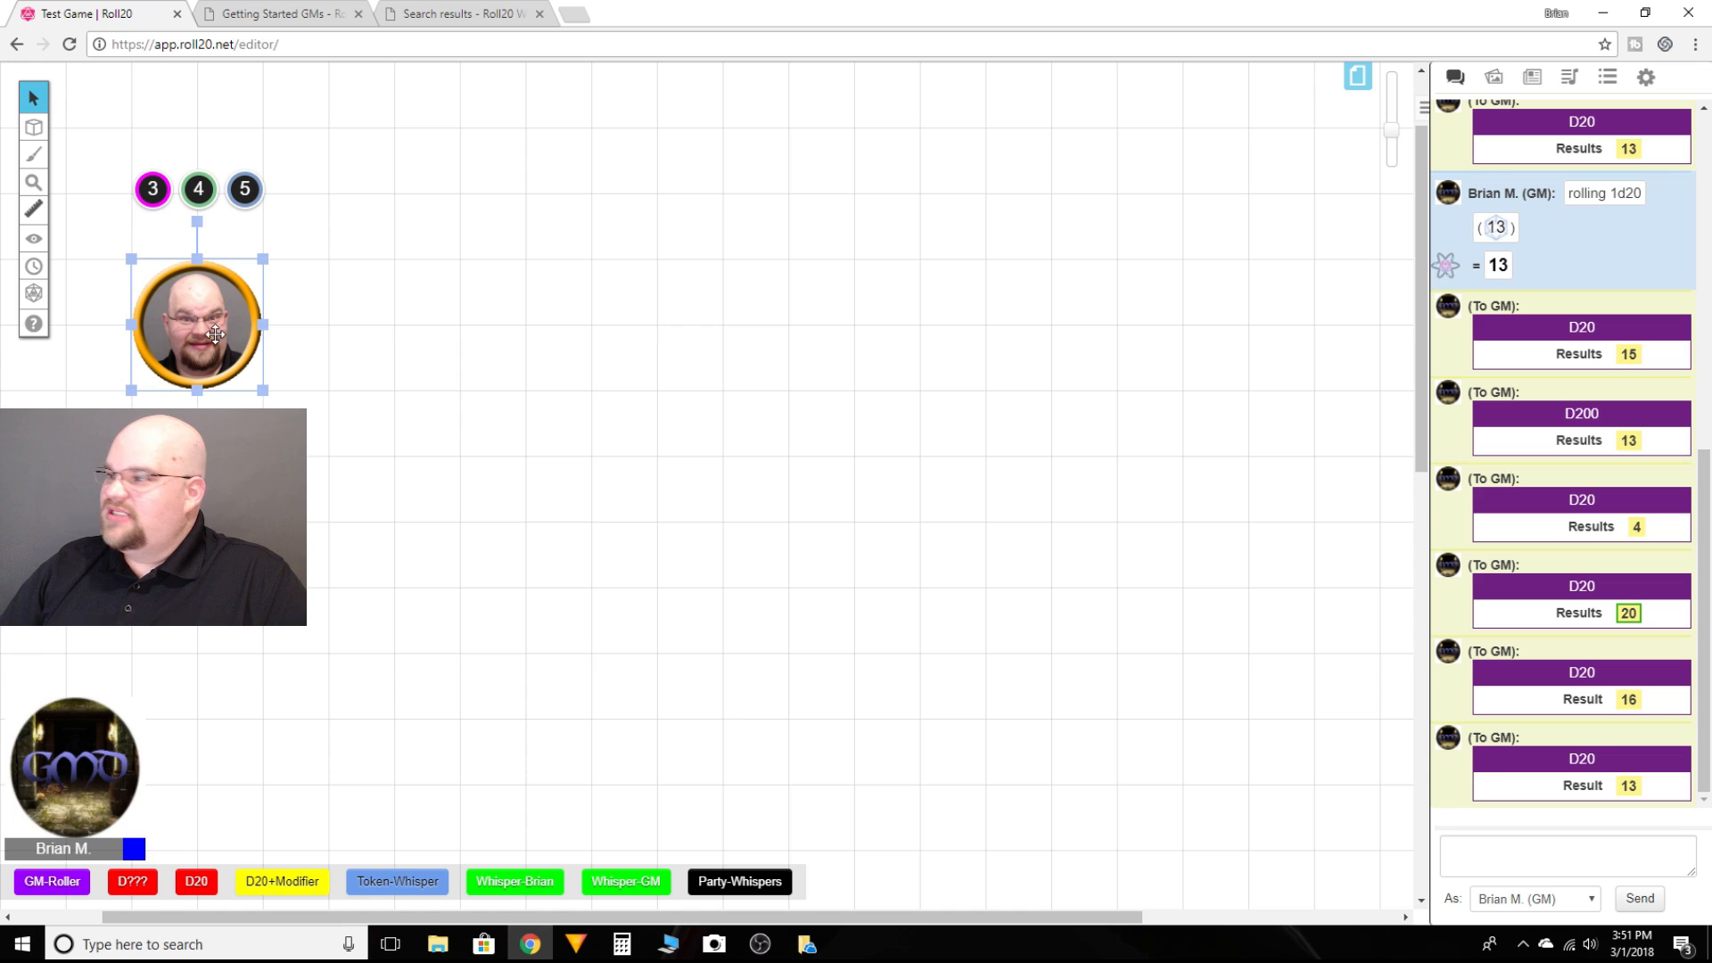
Step: Open Brian's character sheet from the journal and close it again
click(1534, 79)
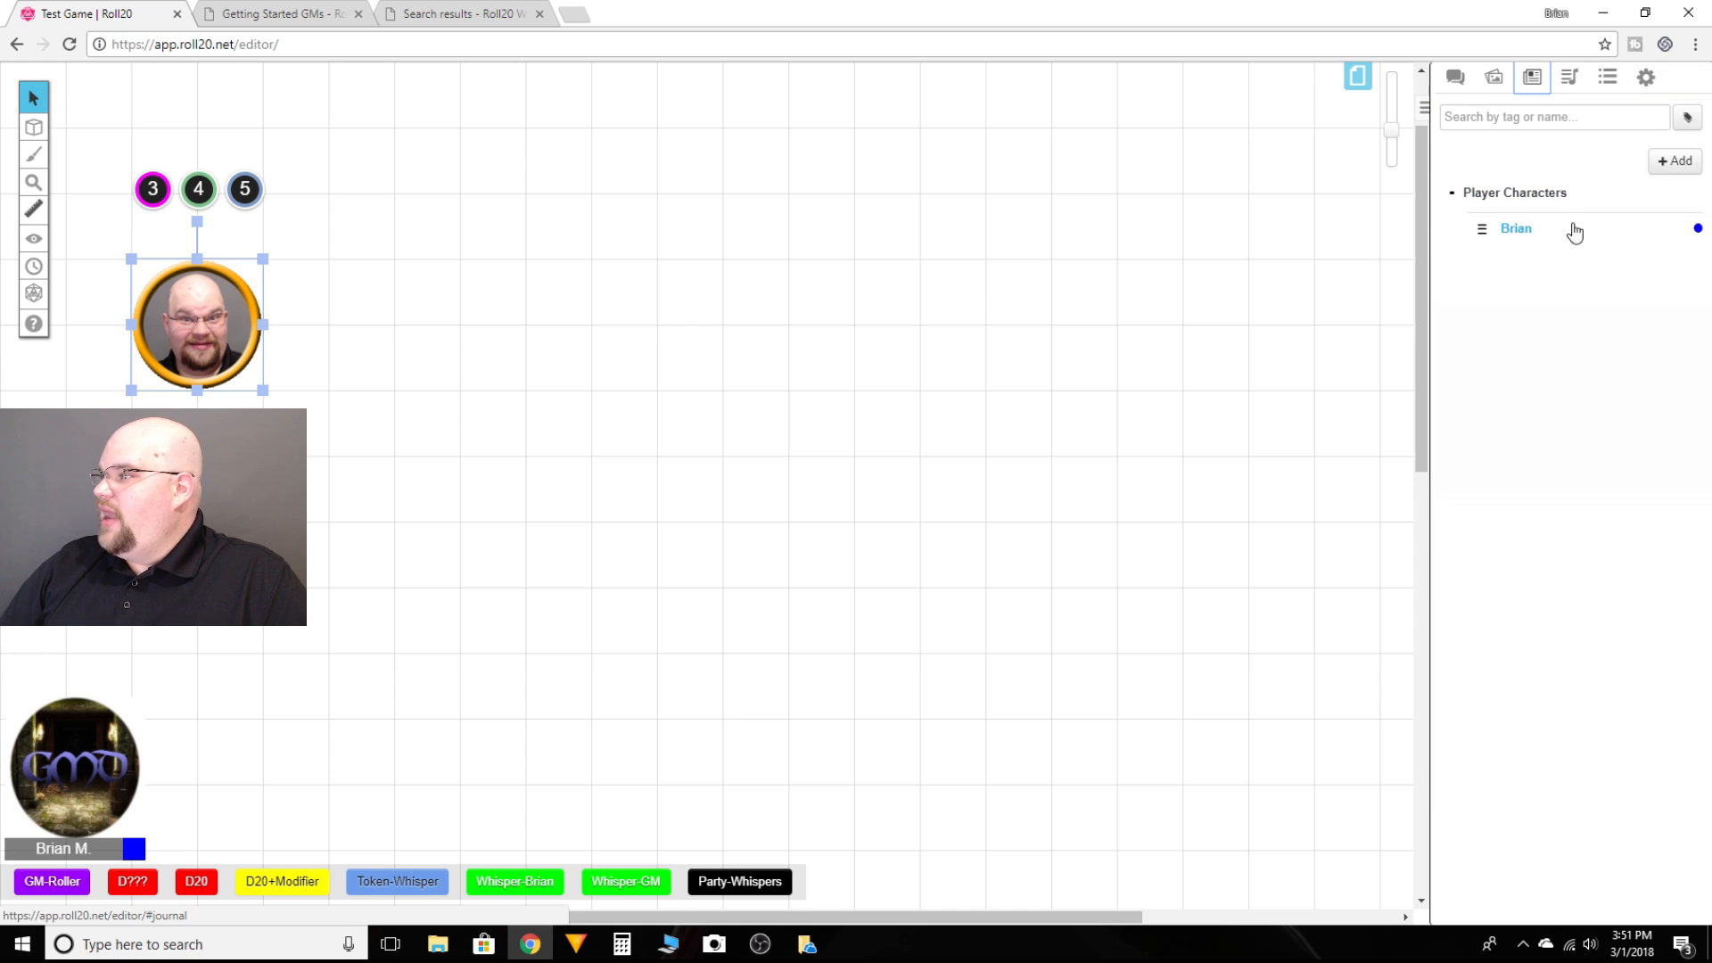
click(1522, 238)
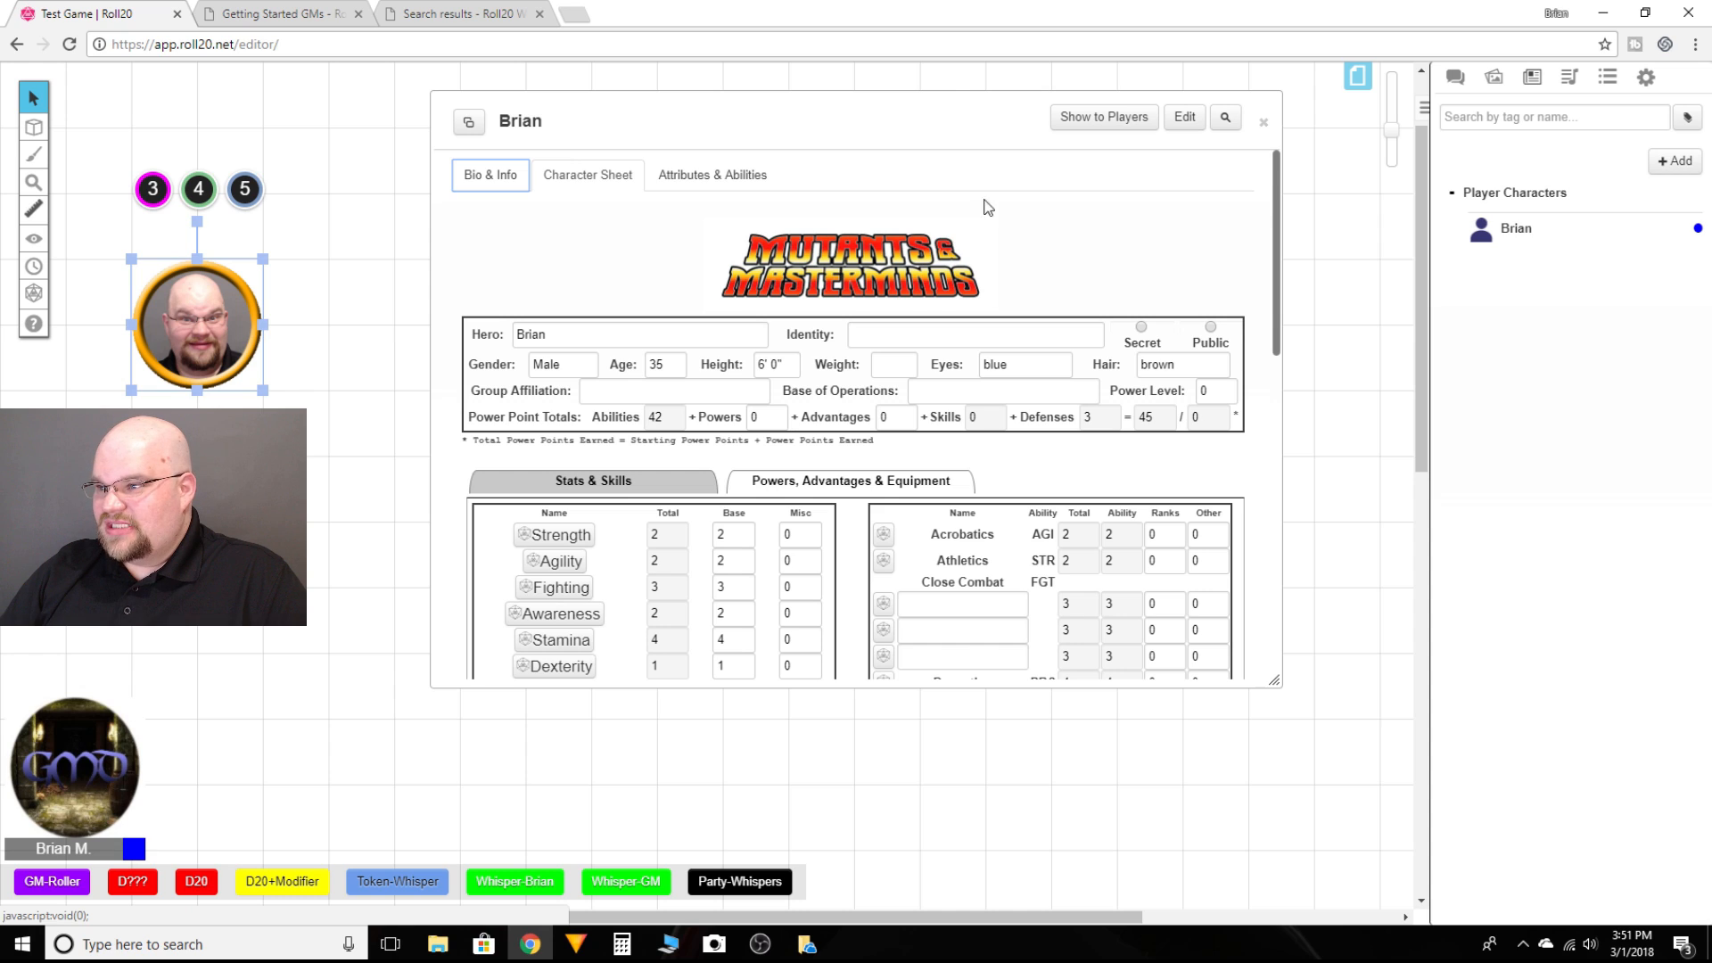
click(1264, 122)
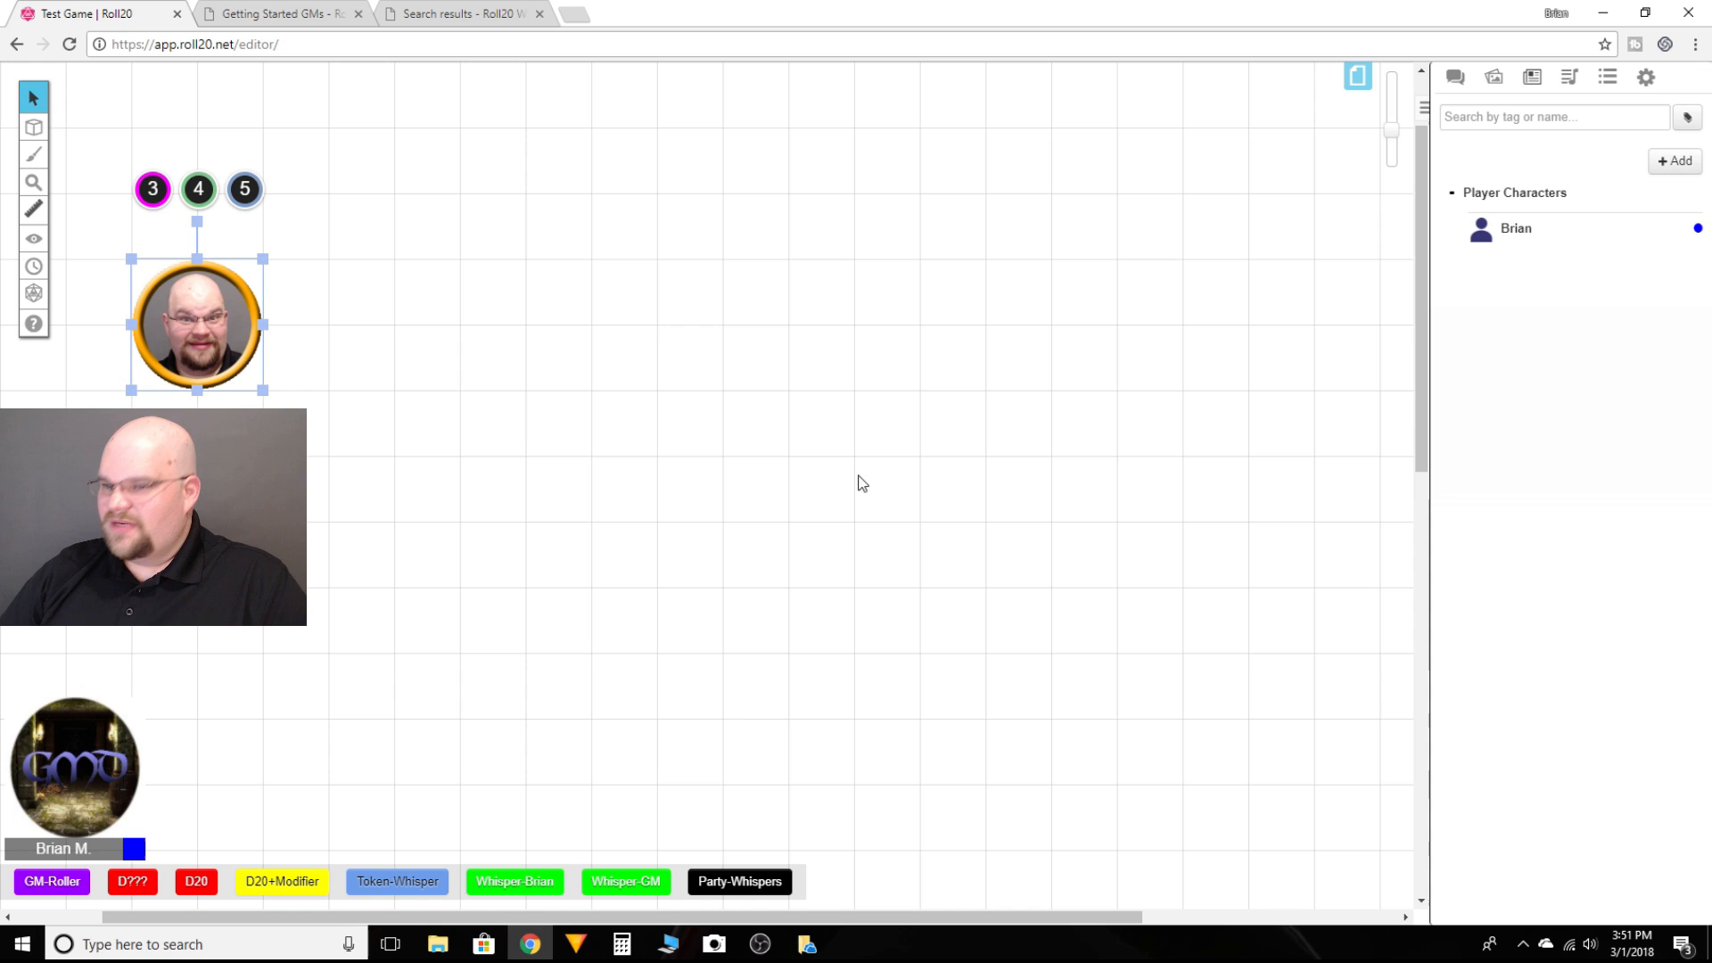
Step: Open Brian's character sheet from his token and browse its Character Sheet, Attributes & Abilities and Bio & Info tabs
click(501, 379)
click(187, 299)
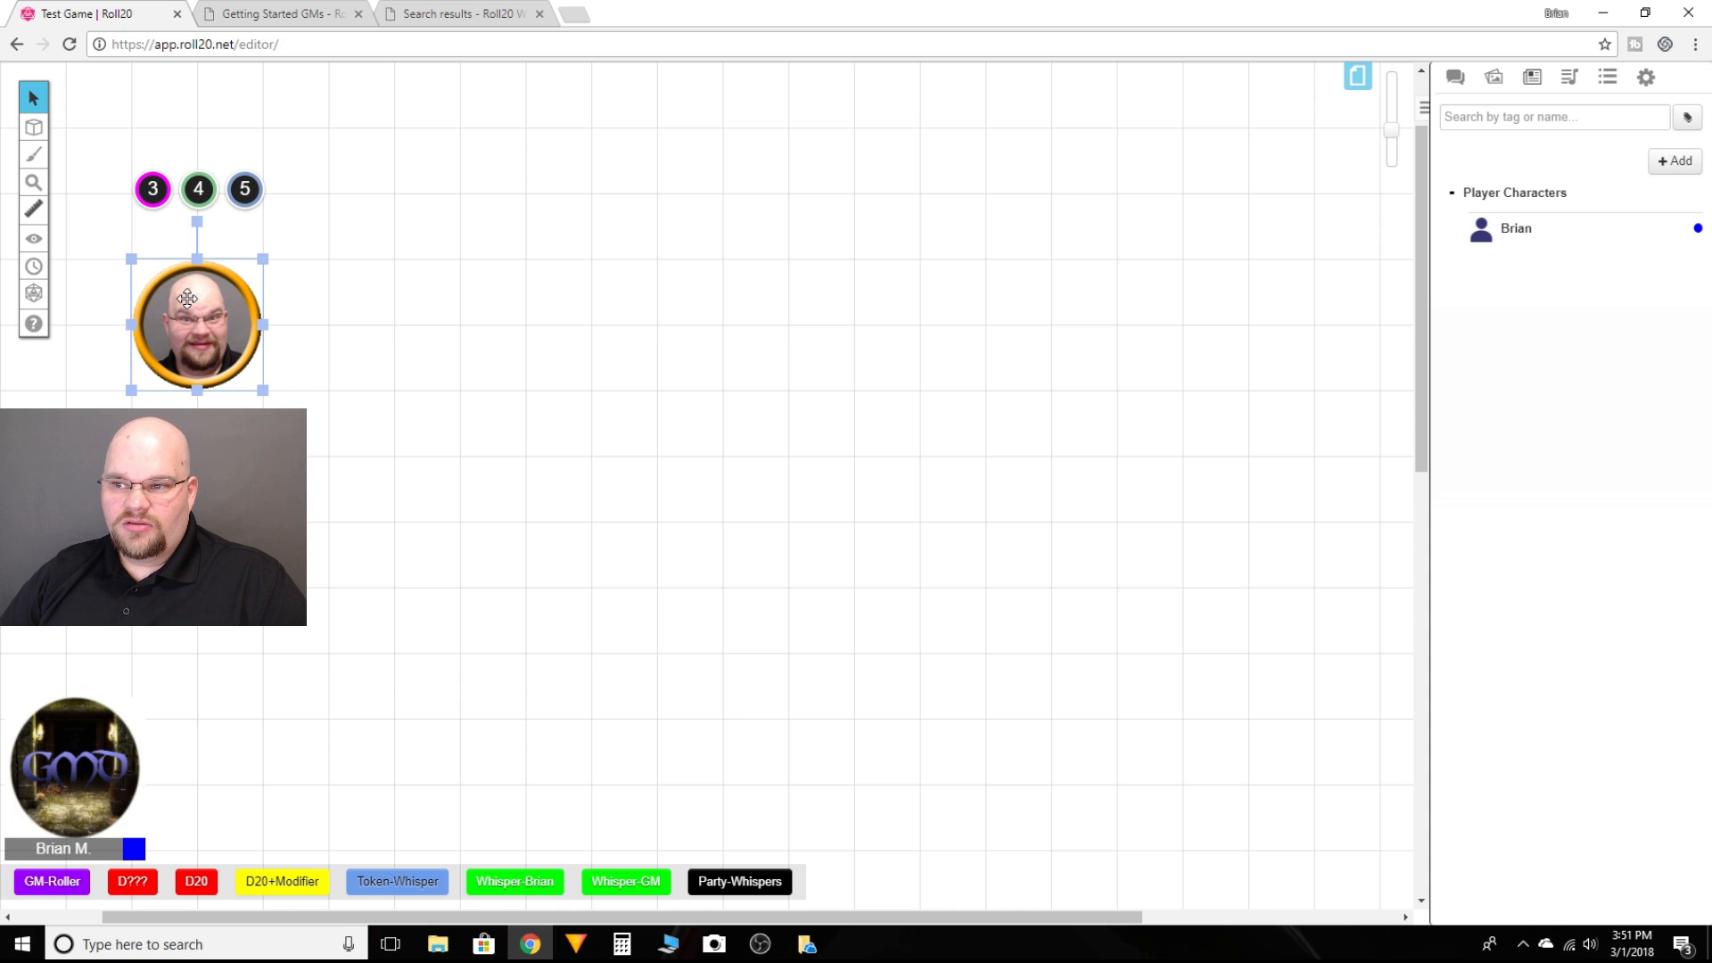
double_click(187, 299)
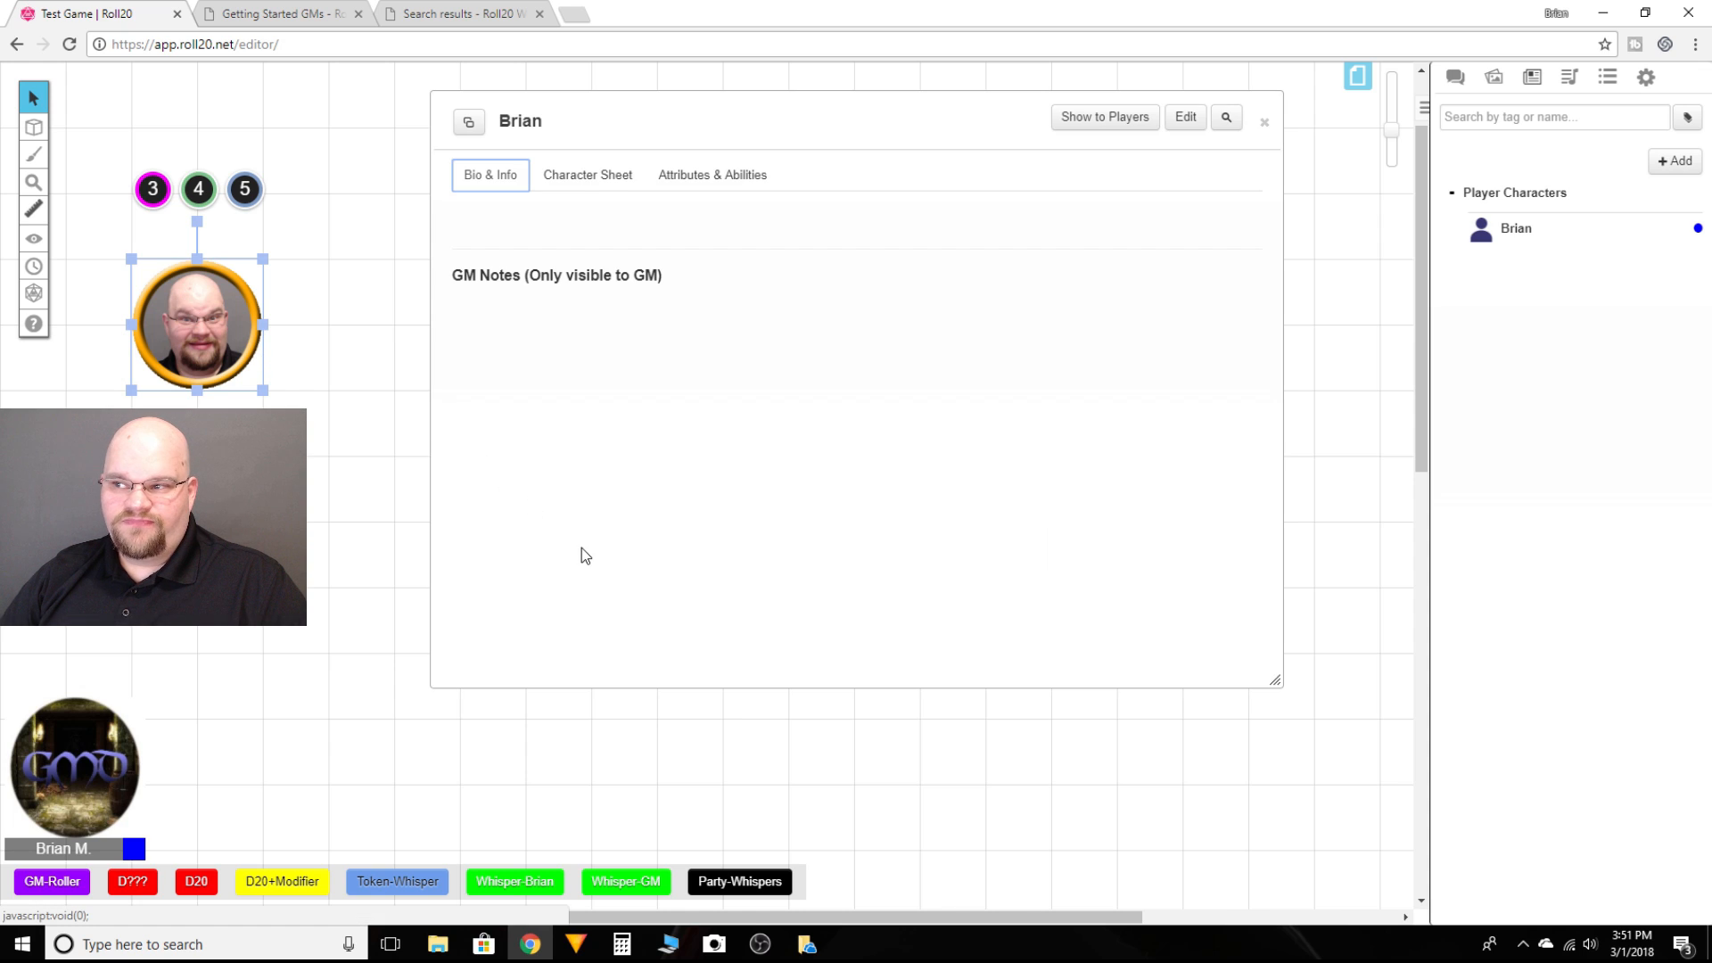
click(606, 185)
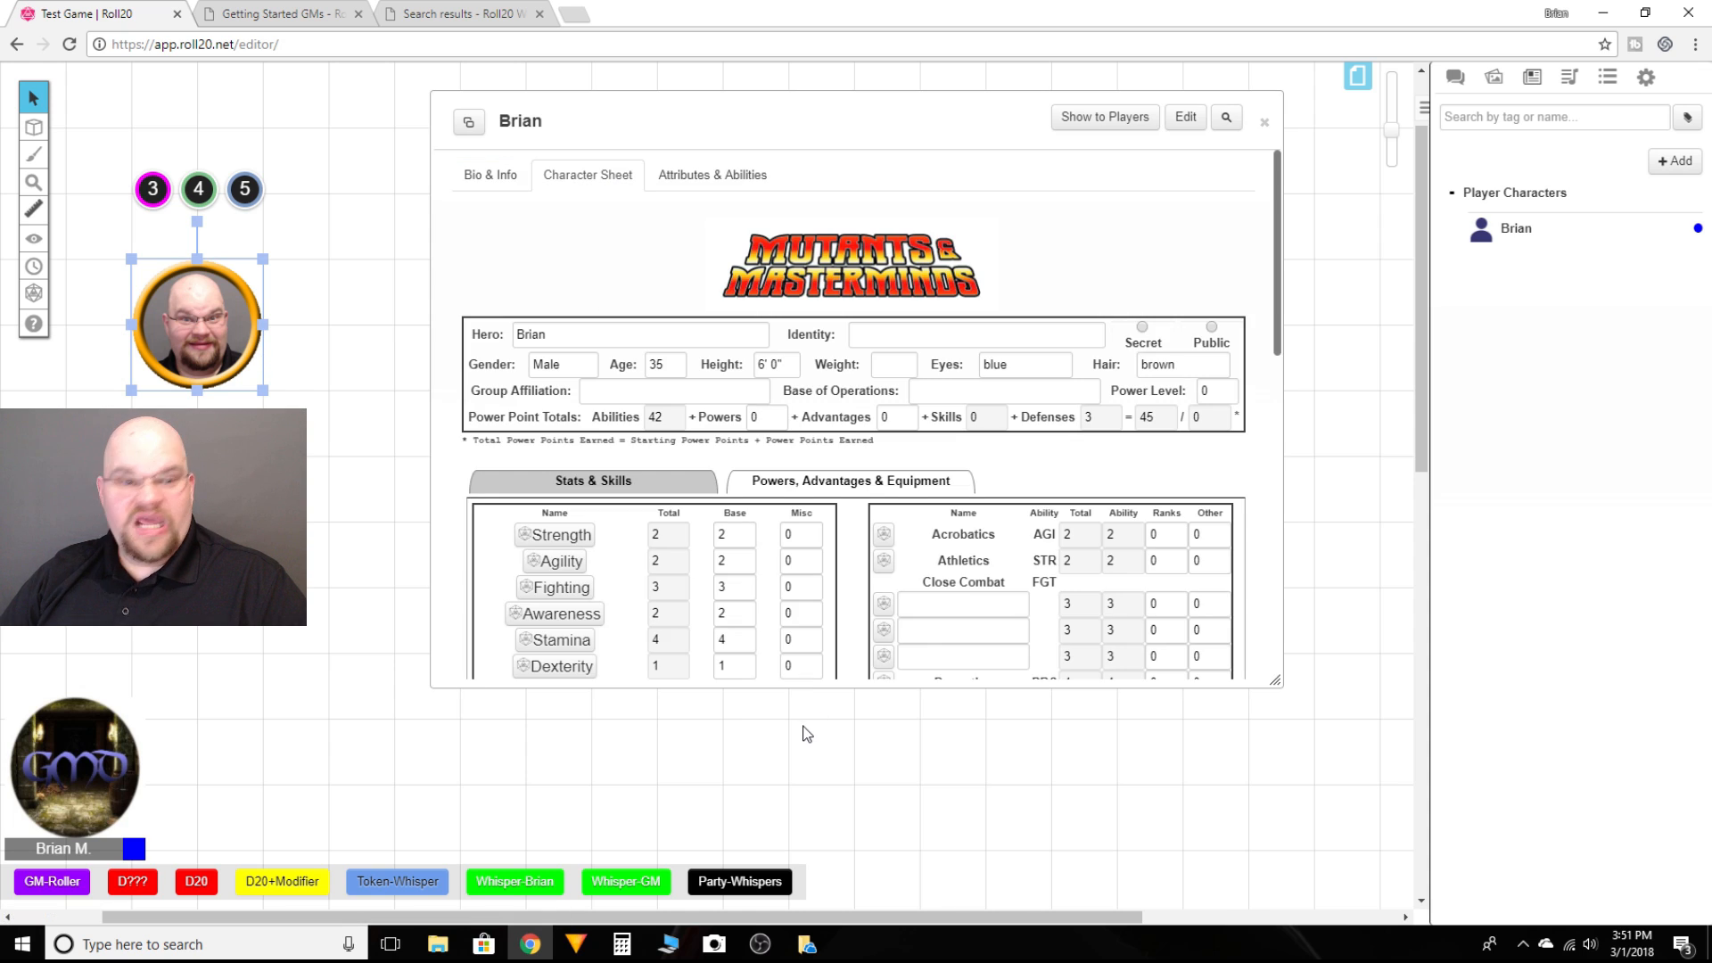
click(694, 184)
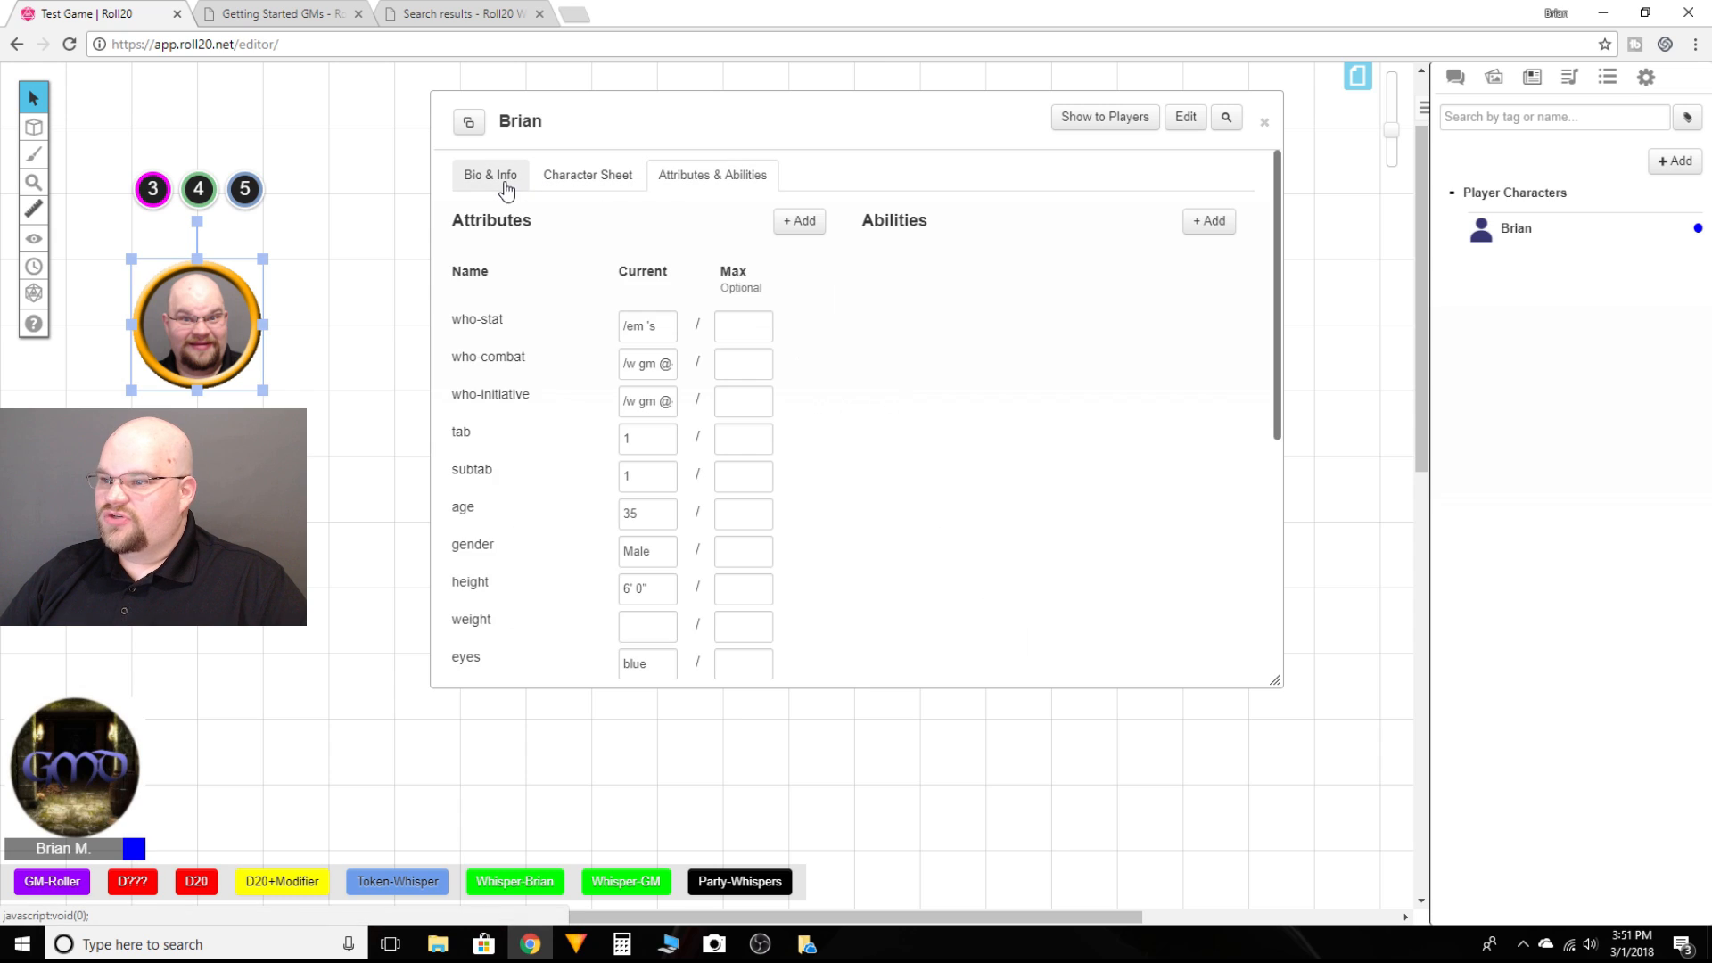
click(495, 176)
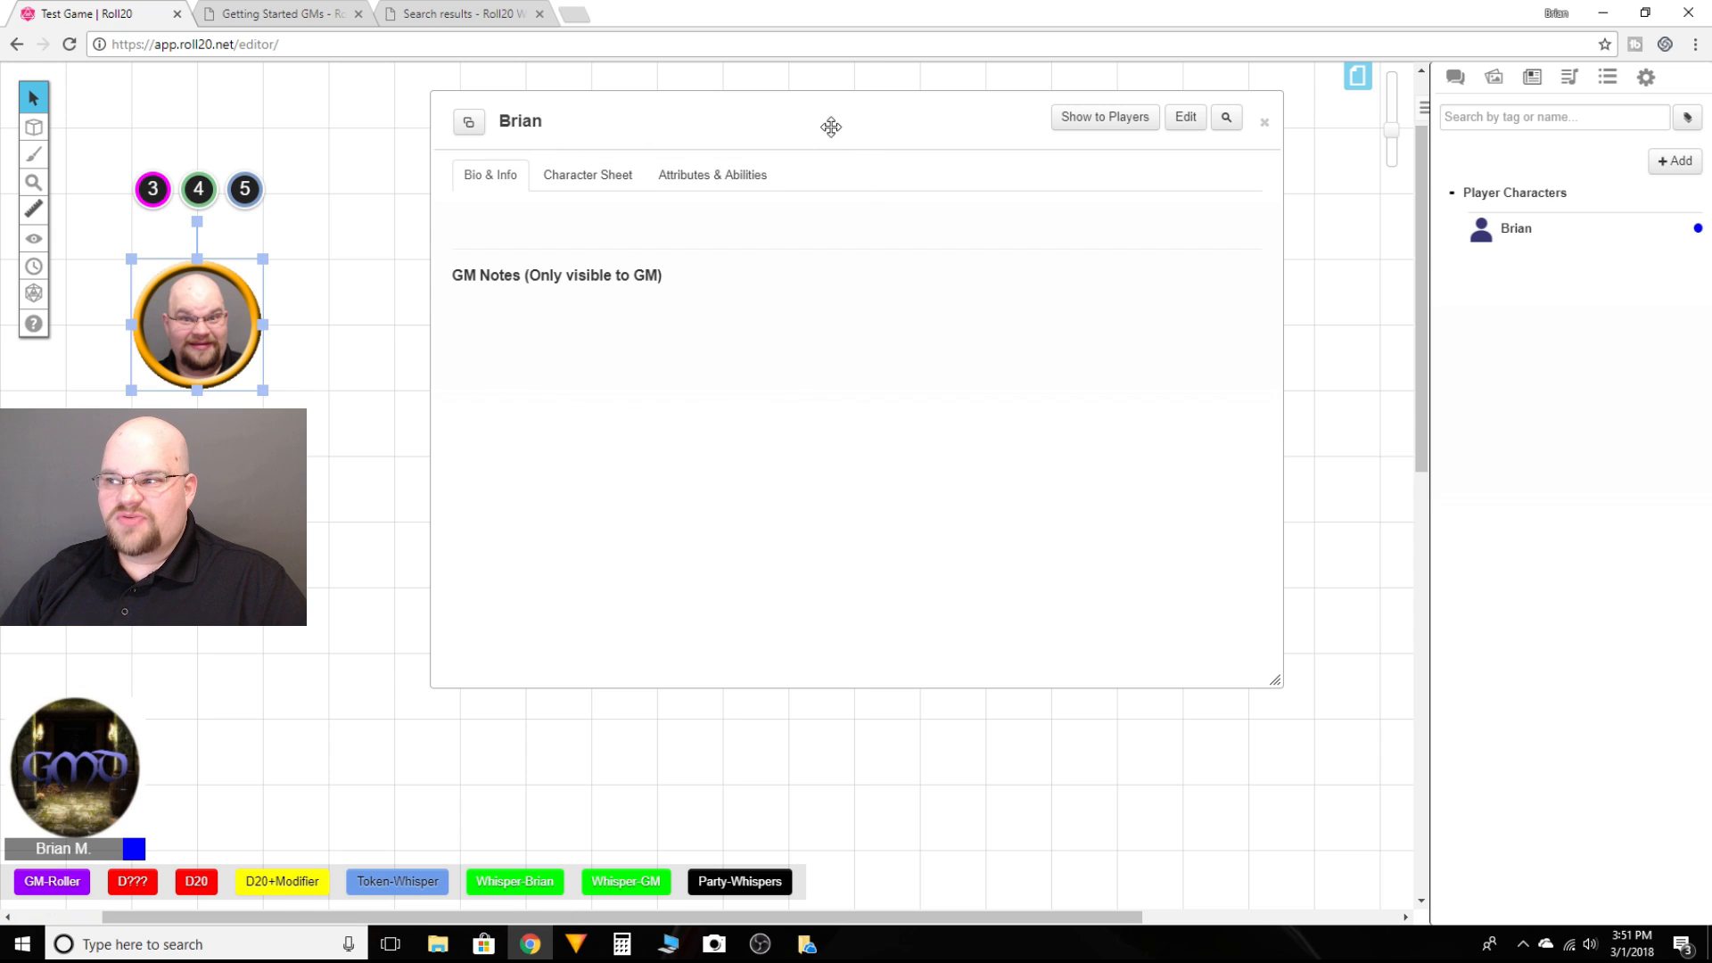
Step: Minimize the character sheet window, move it to the upper-left corner of the map, and restore it
double_click(764, 108)
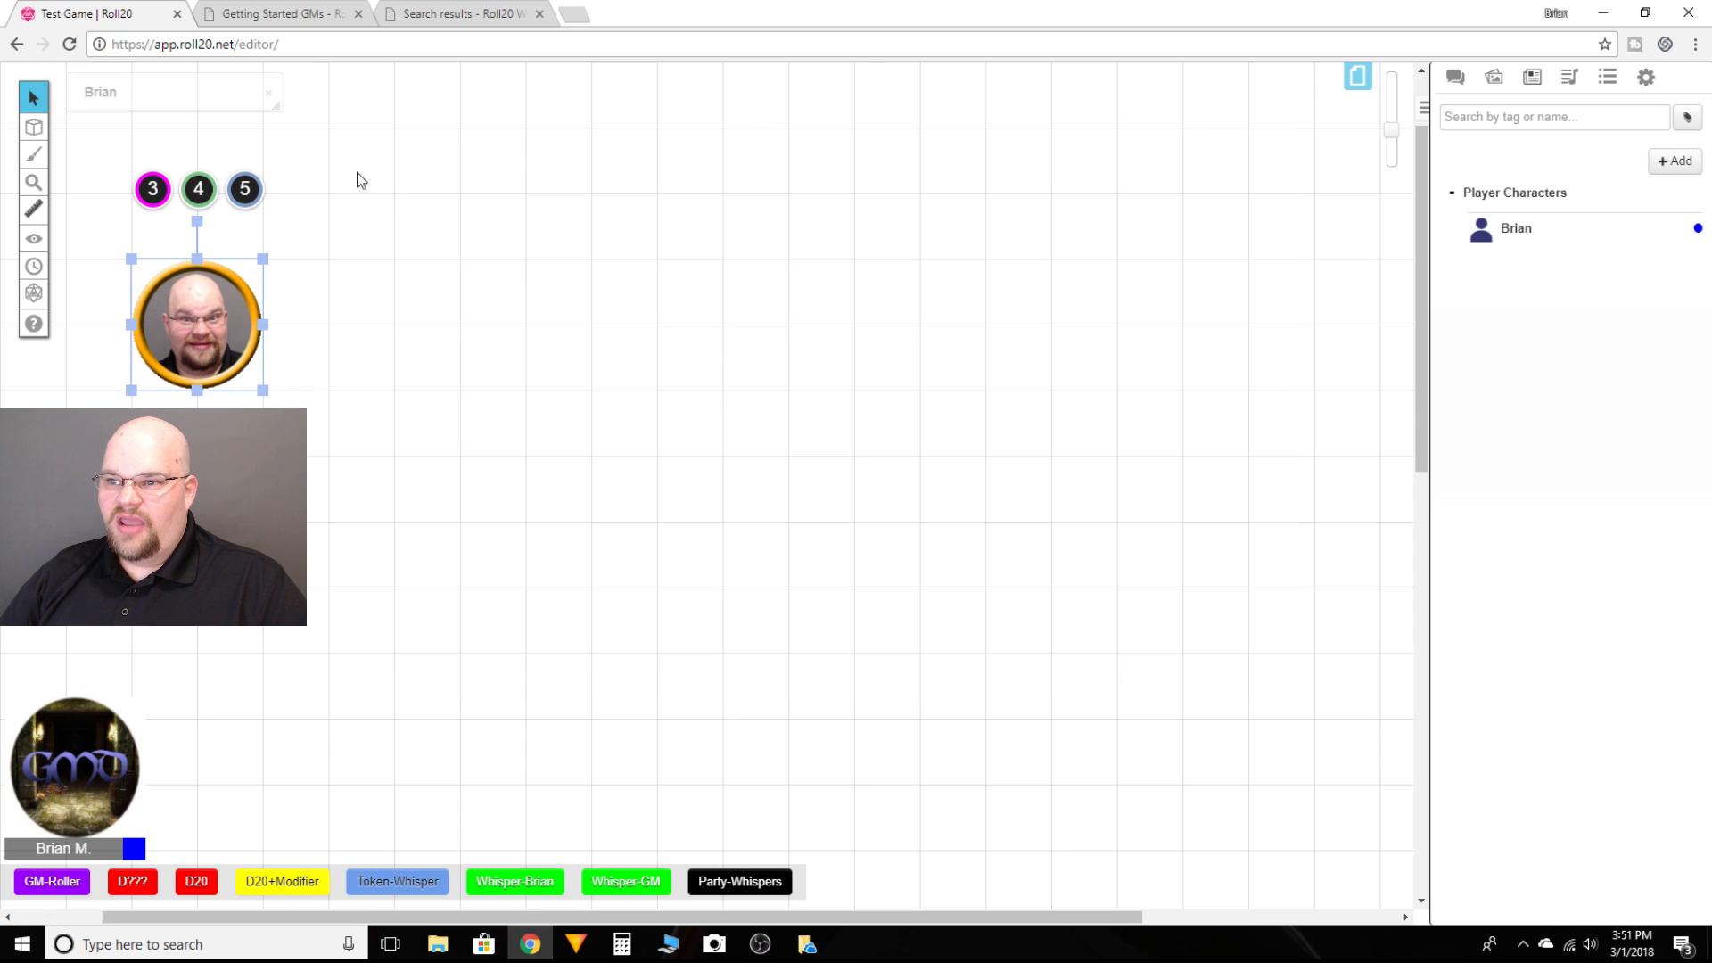
mouse_move(218, 96)
mouse_down()
mouse_move(504, 185)
mouse_move(198, 91)
mouse_up()
click(536, 323)
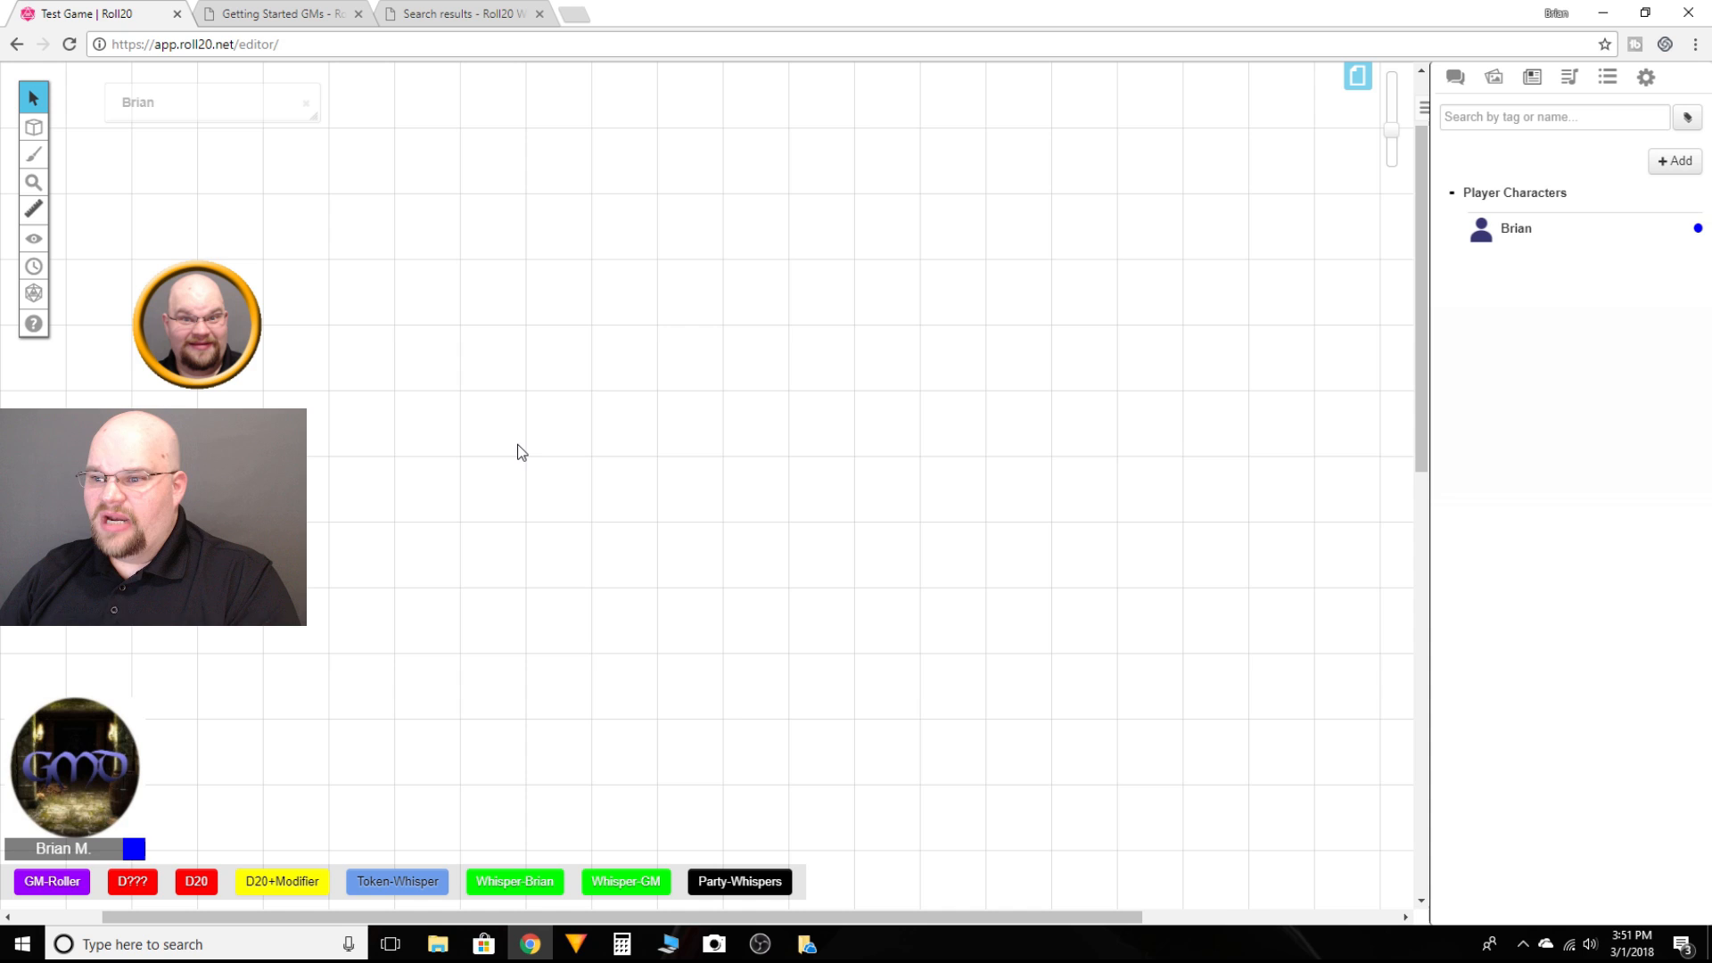
double_click(226, 107)
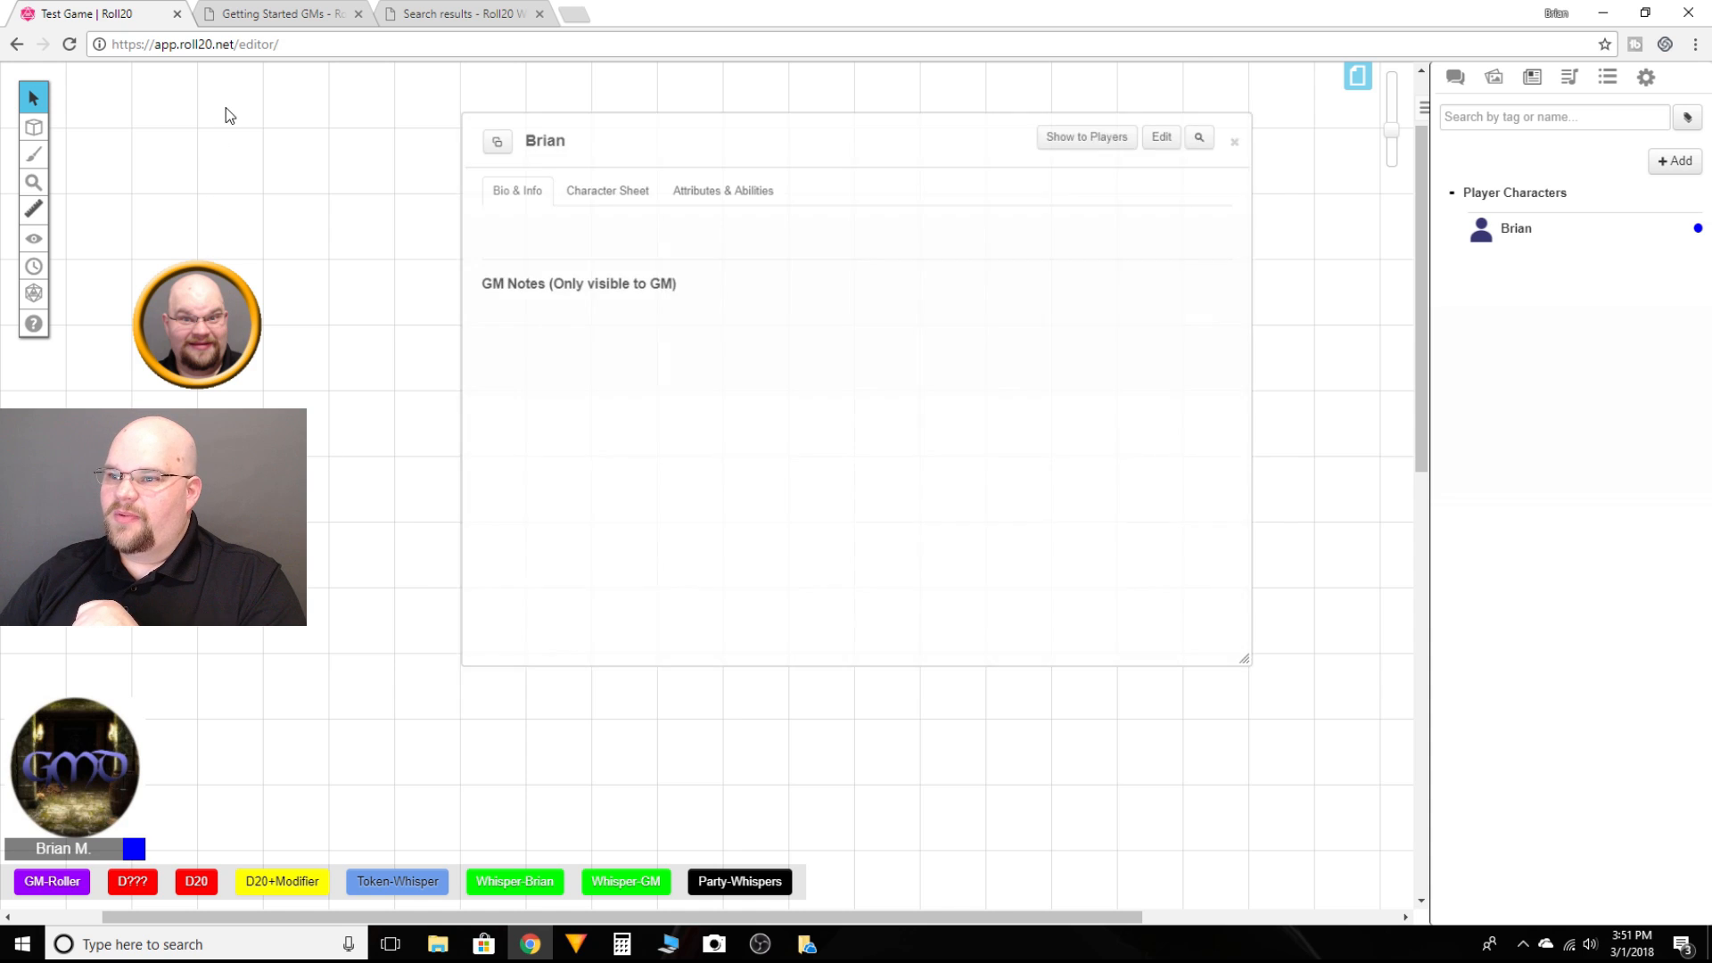
Step: Roll Brian's initiative twice from the Offense section of his character sheet and view the results in chat
click(625, 174)
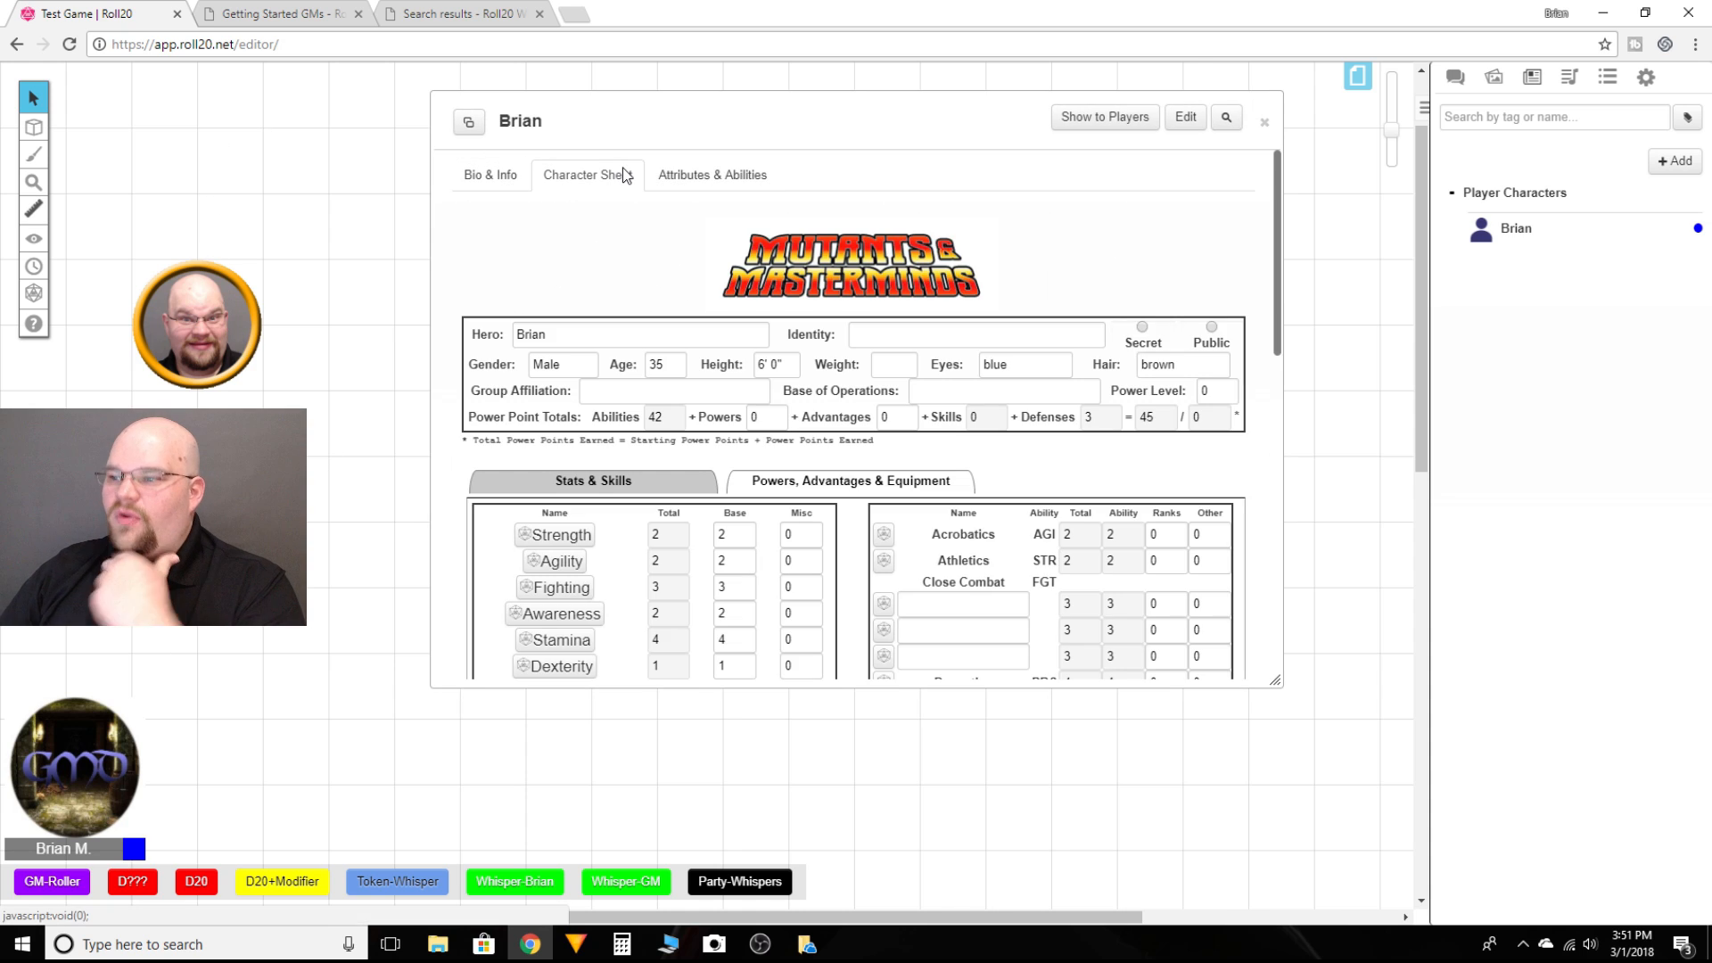
scroll(749, 540, down, 3)
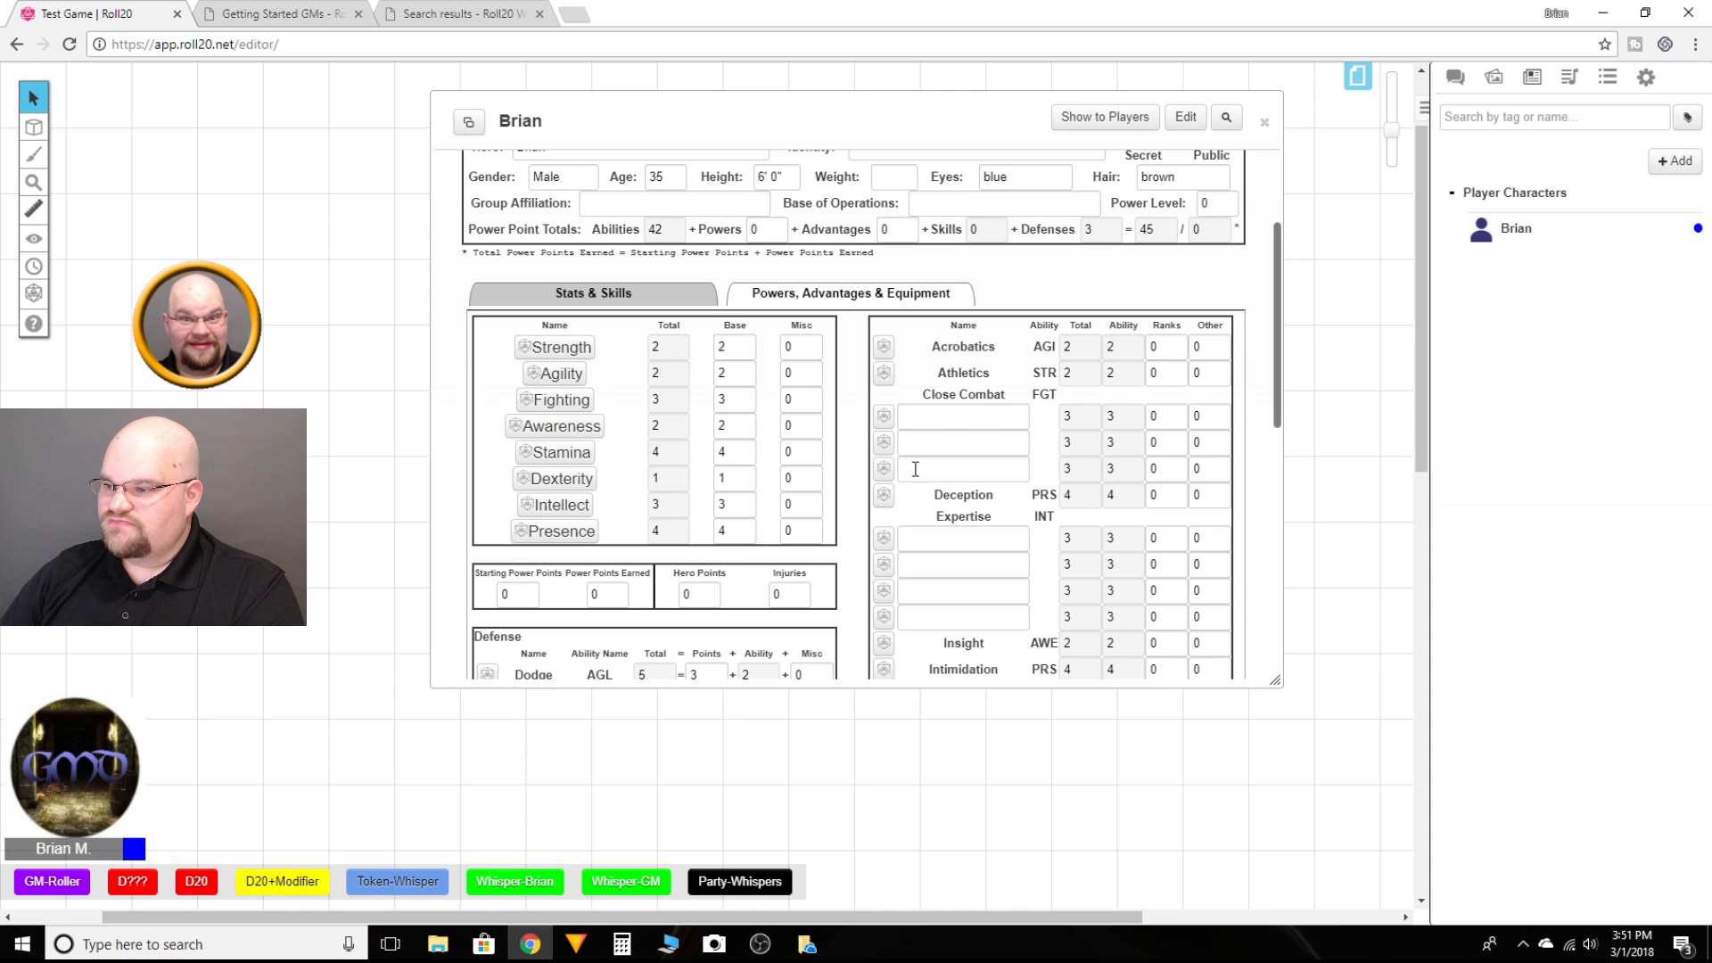
scroll(891, 489, down, 3)
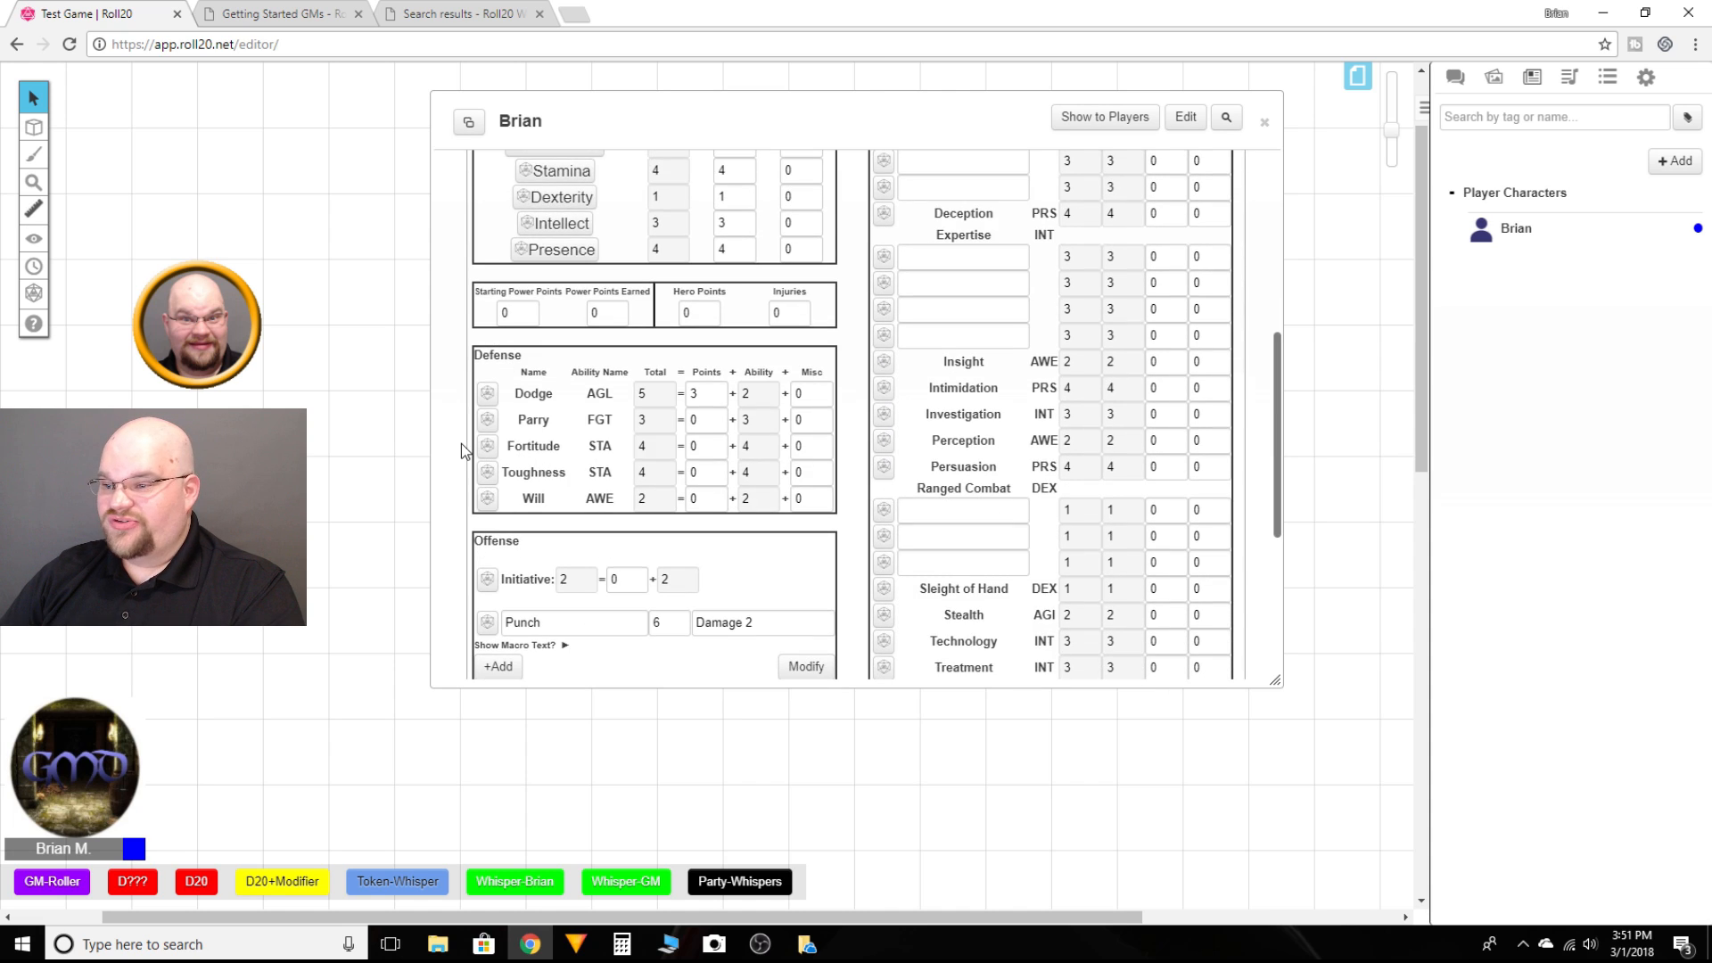
scroll(512, 528, down, 2)
click(489, 393)
click(1454, 78)
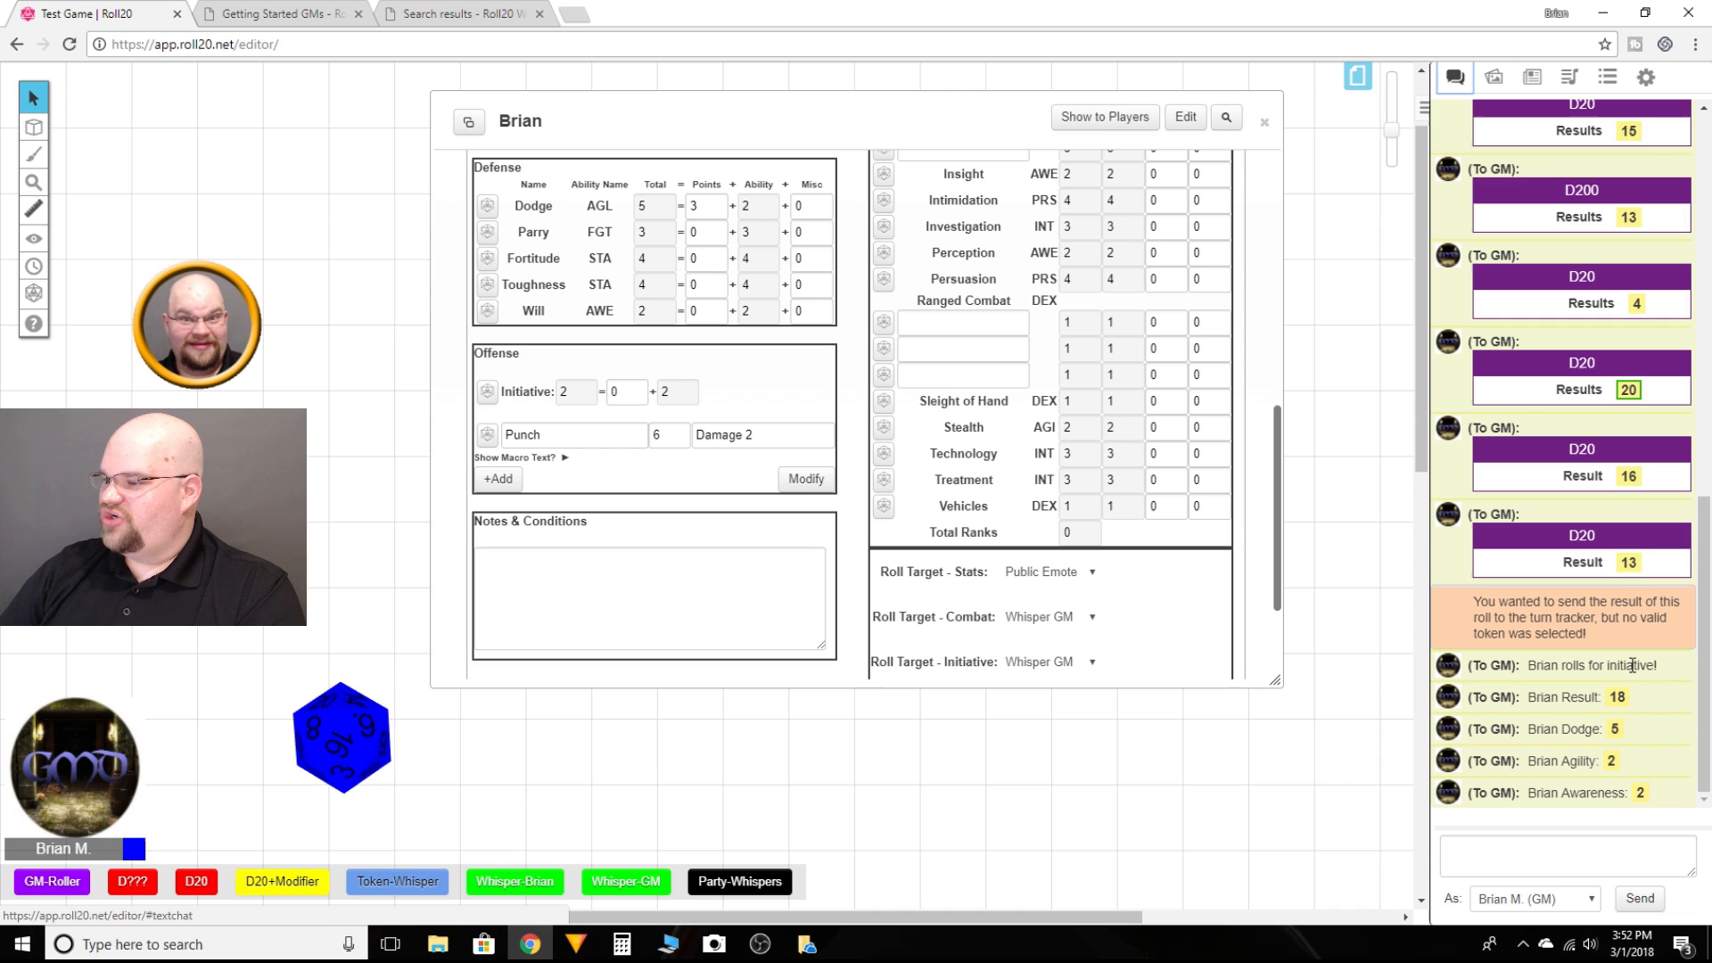
mouse_move(1629, 703)
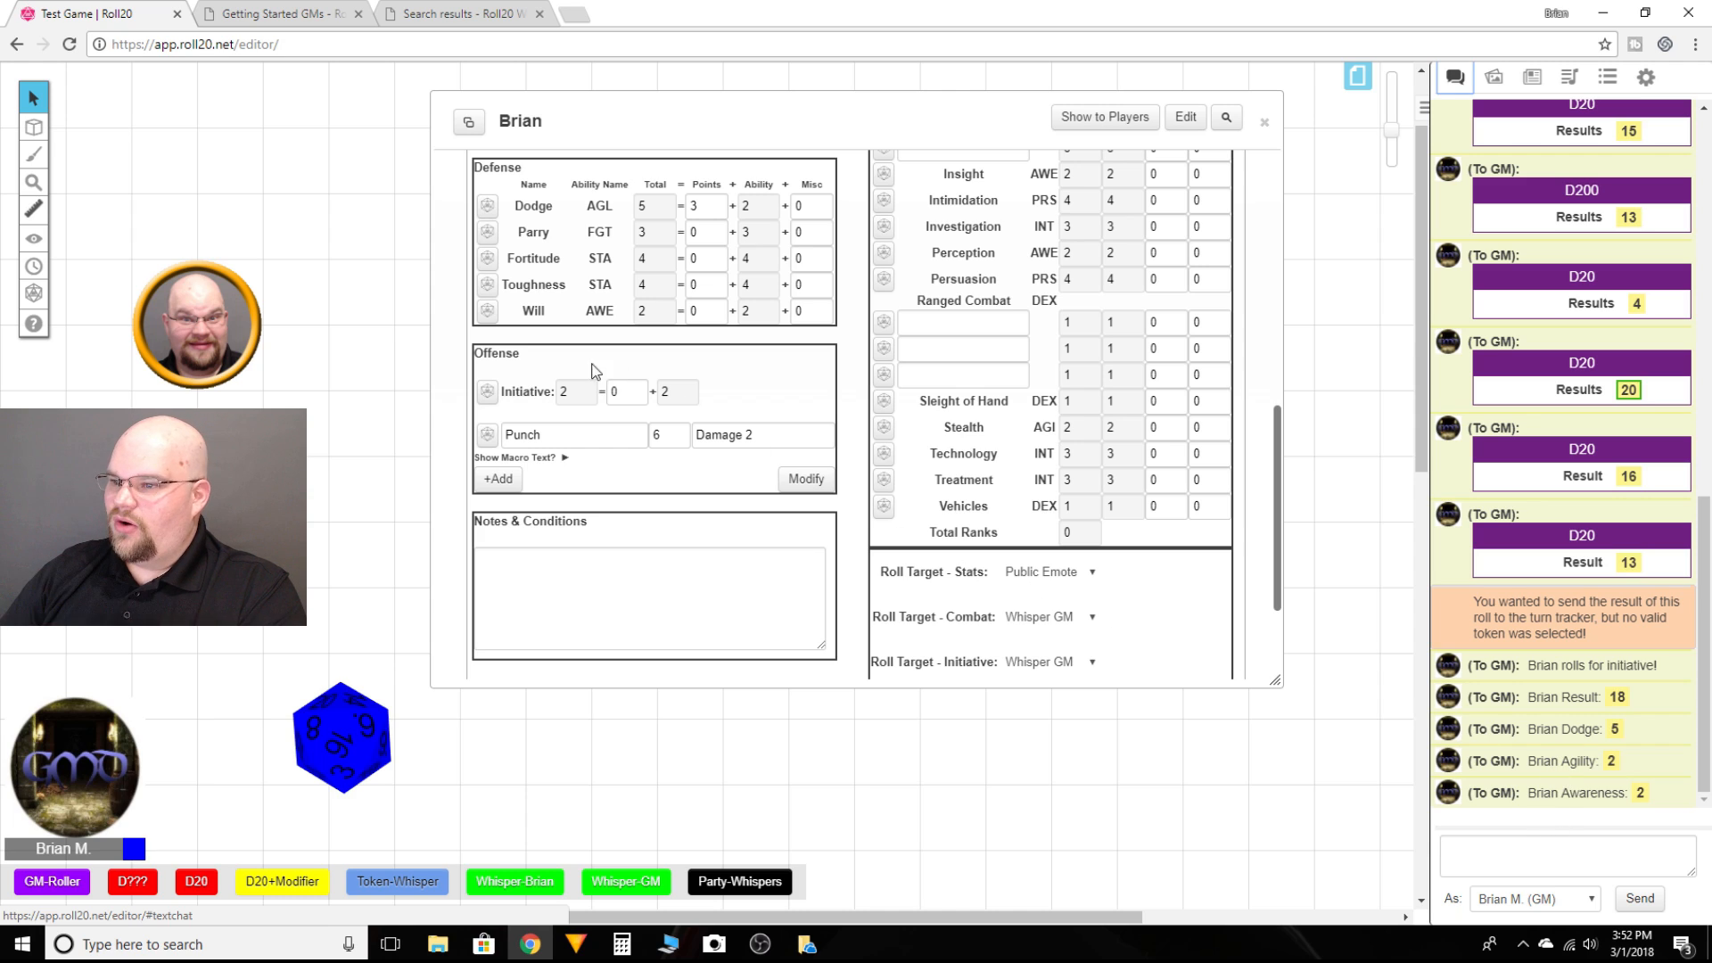
click(486, 397)
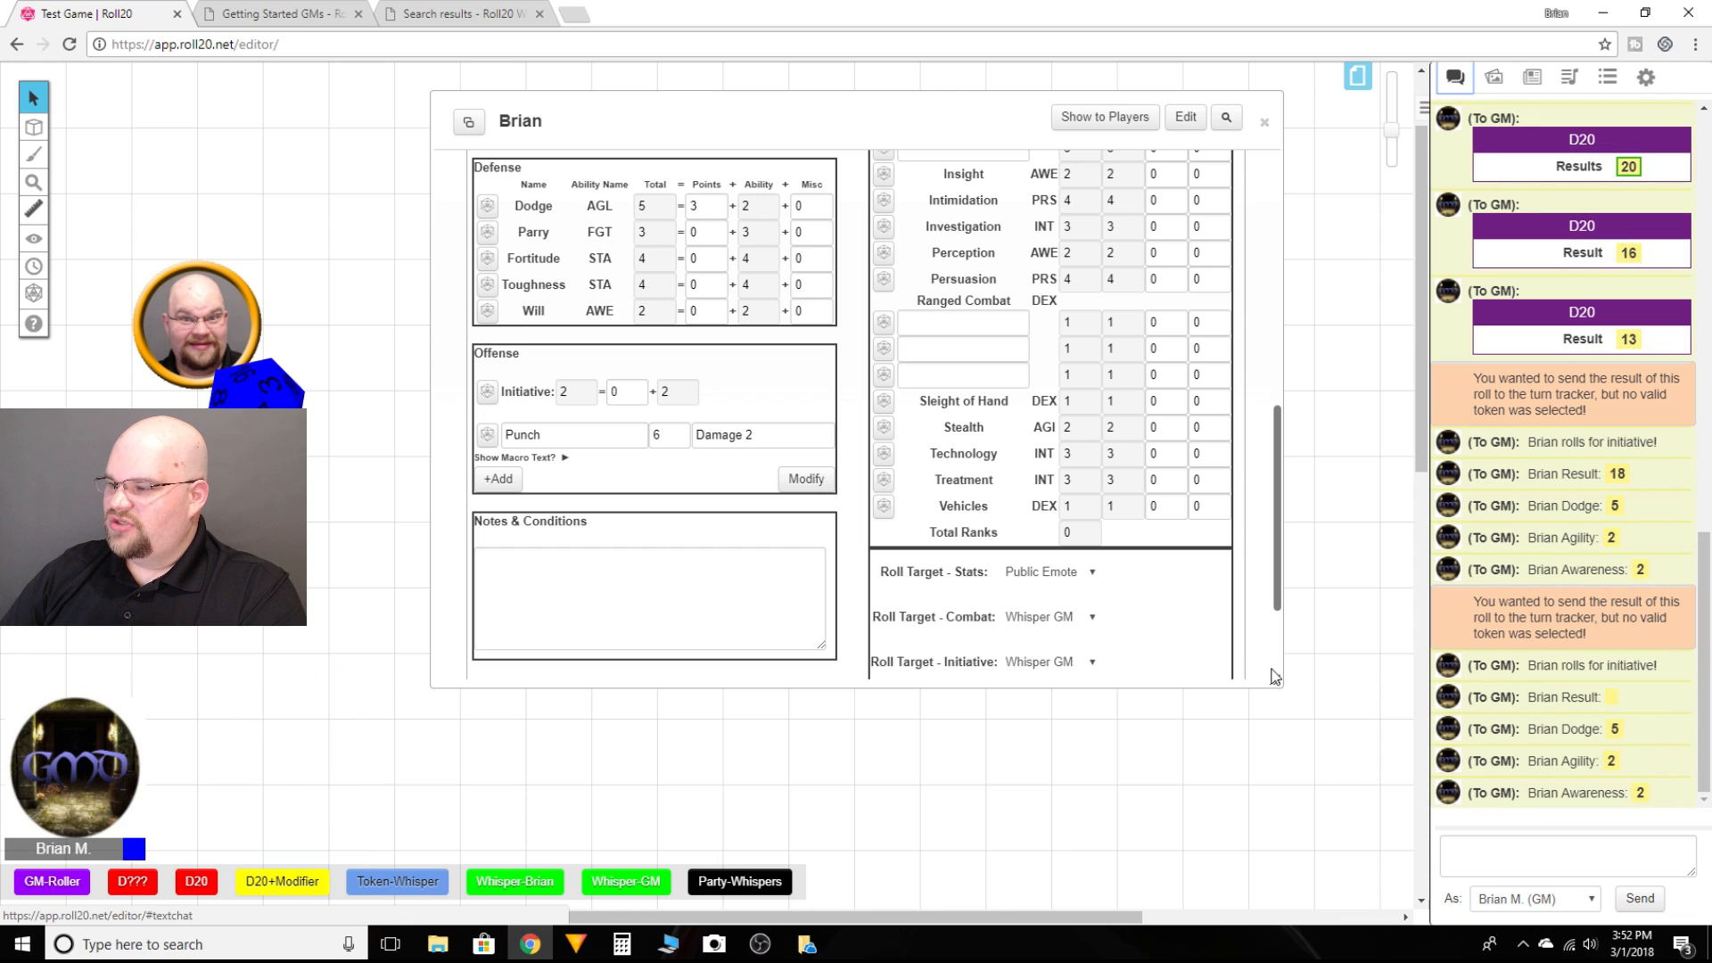
Step: Paste the initiative roll macro text into the chat box, enlarge the box to inspect it, then cut it out
click(1463, 855)
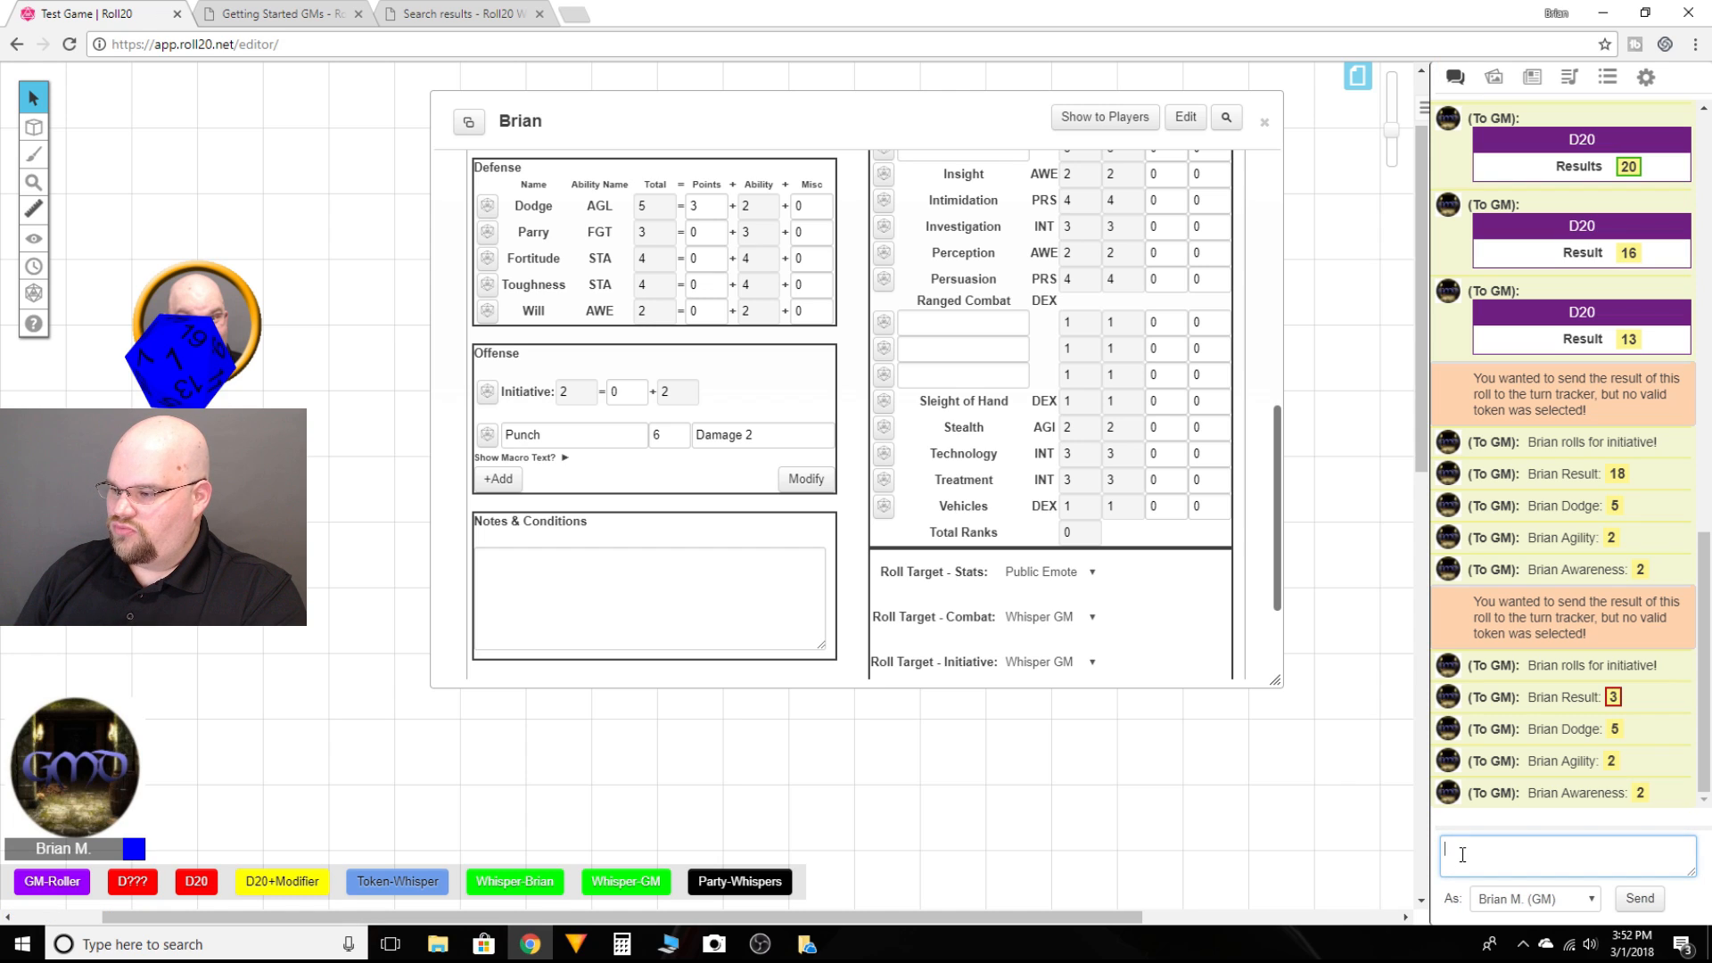
key(ctrl+v)
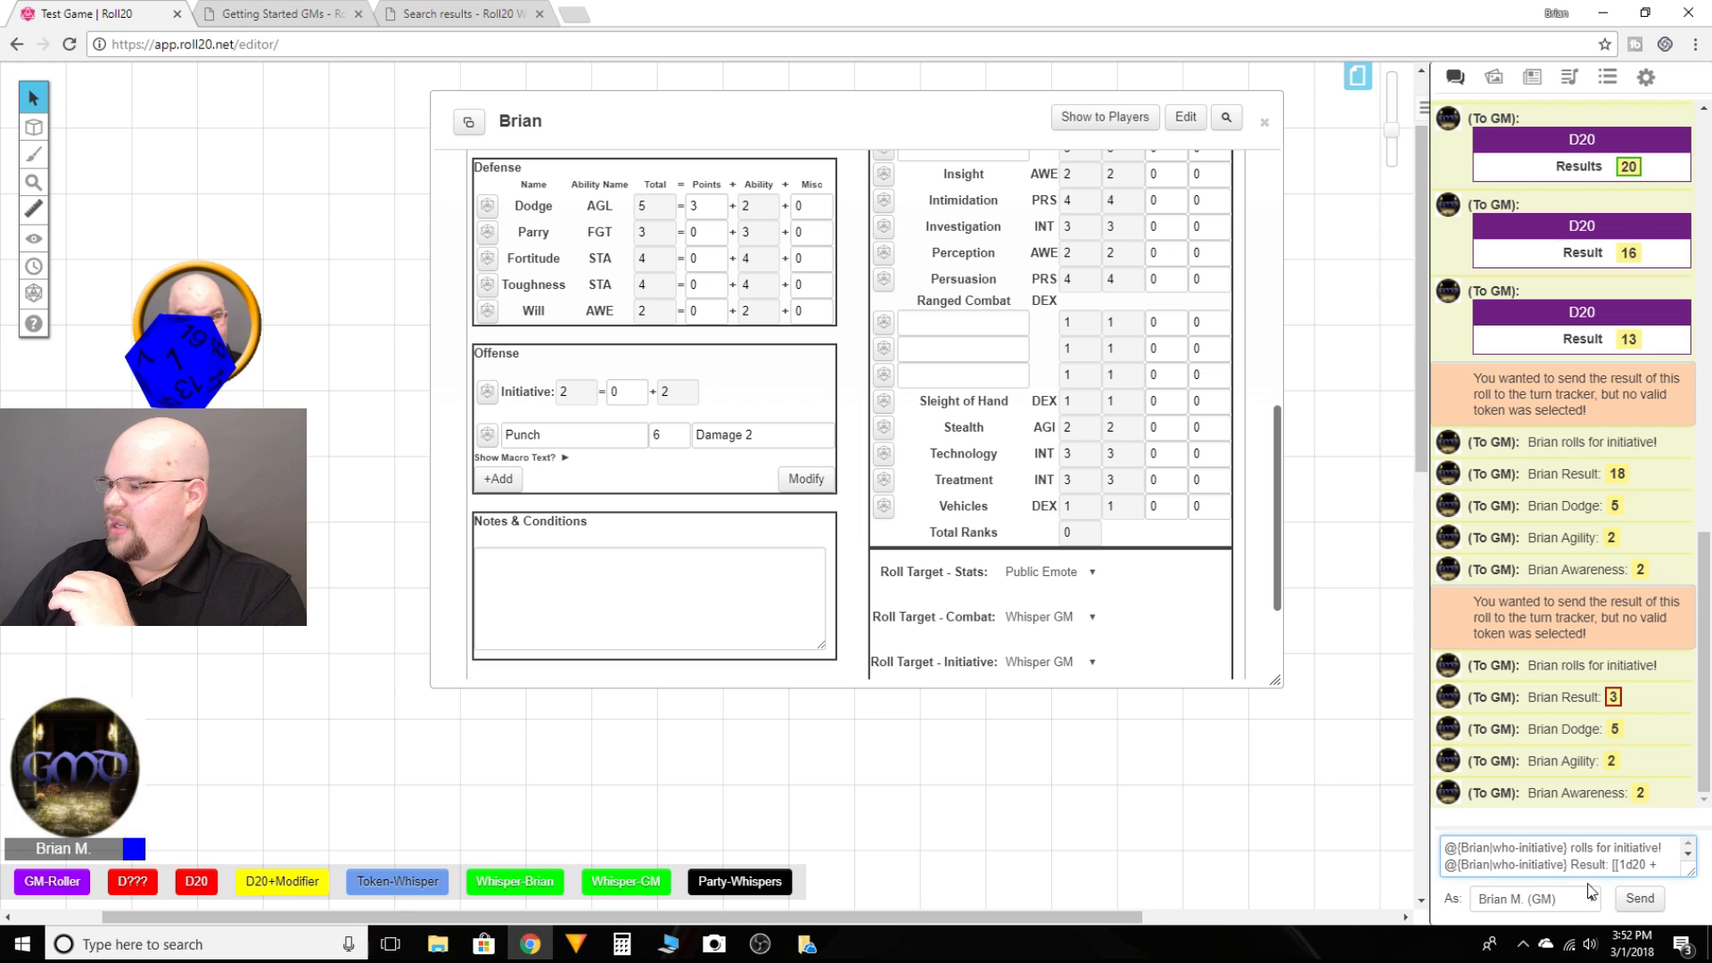
click(1688, 881)
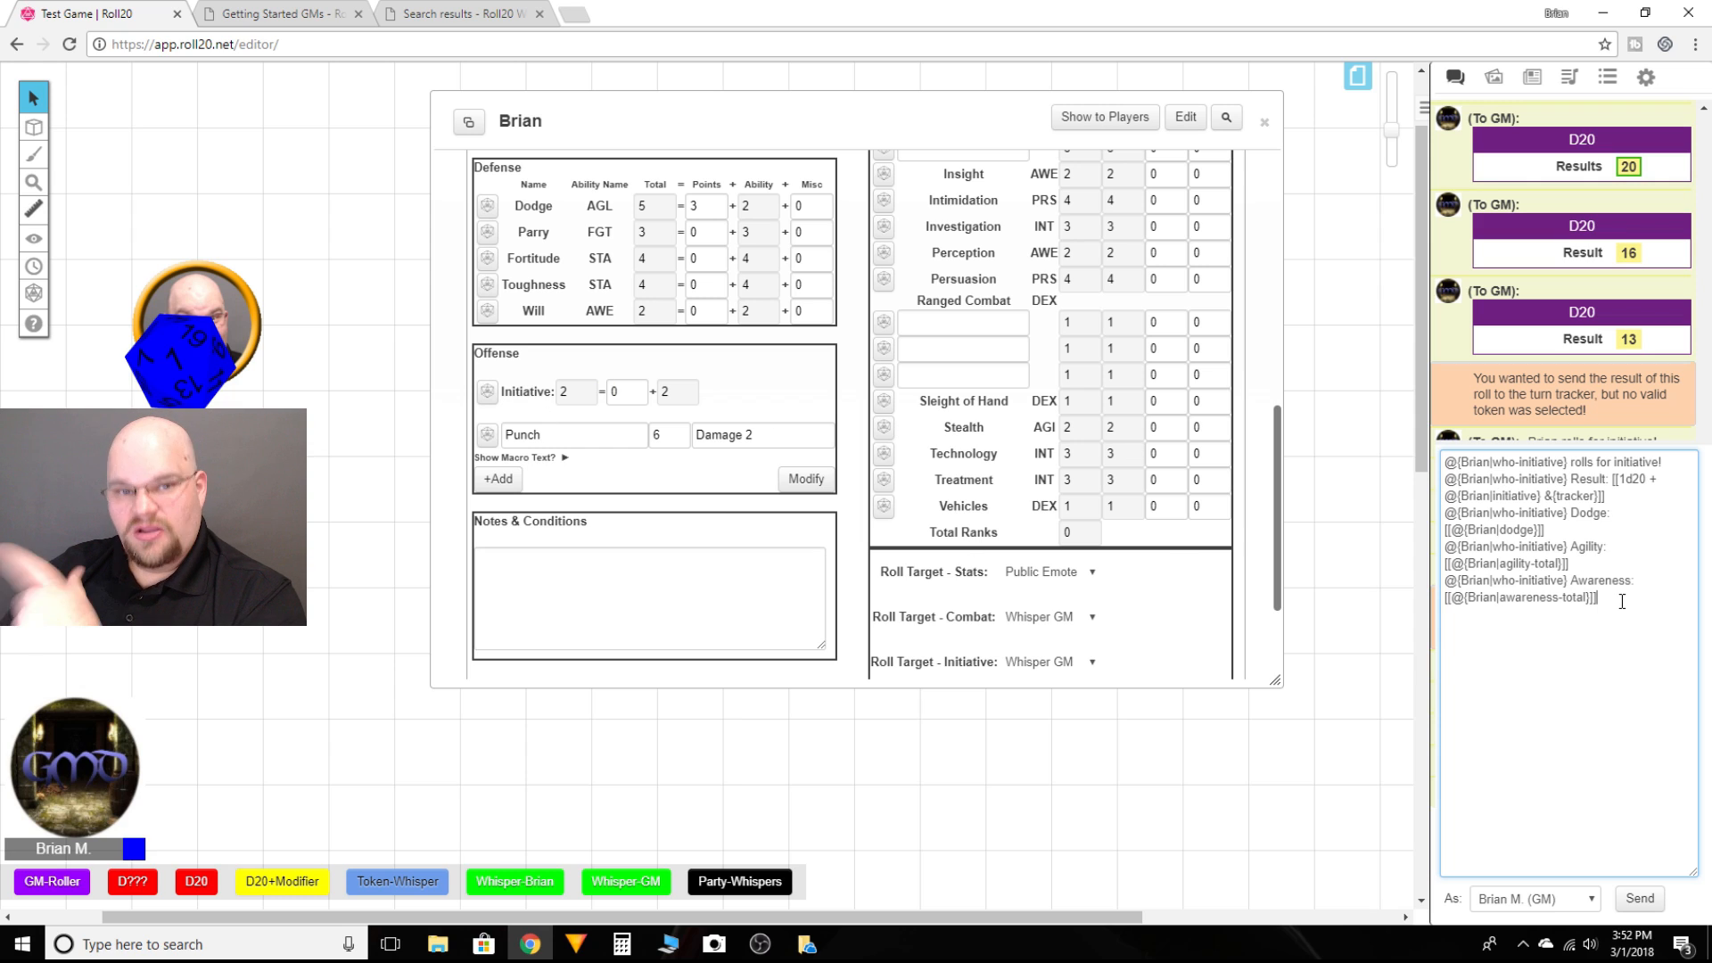
drag(1624, 601, 1445, 455)
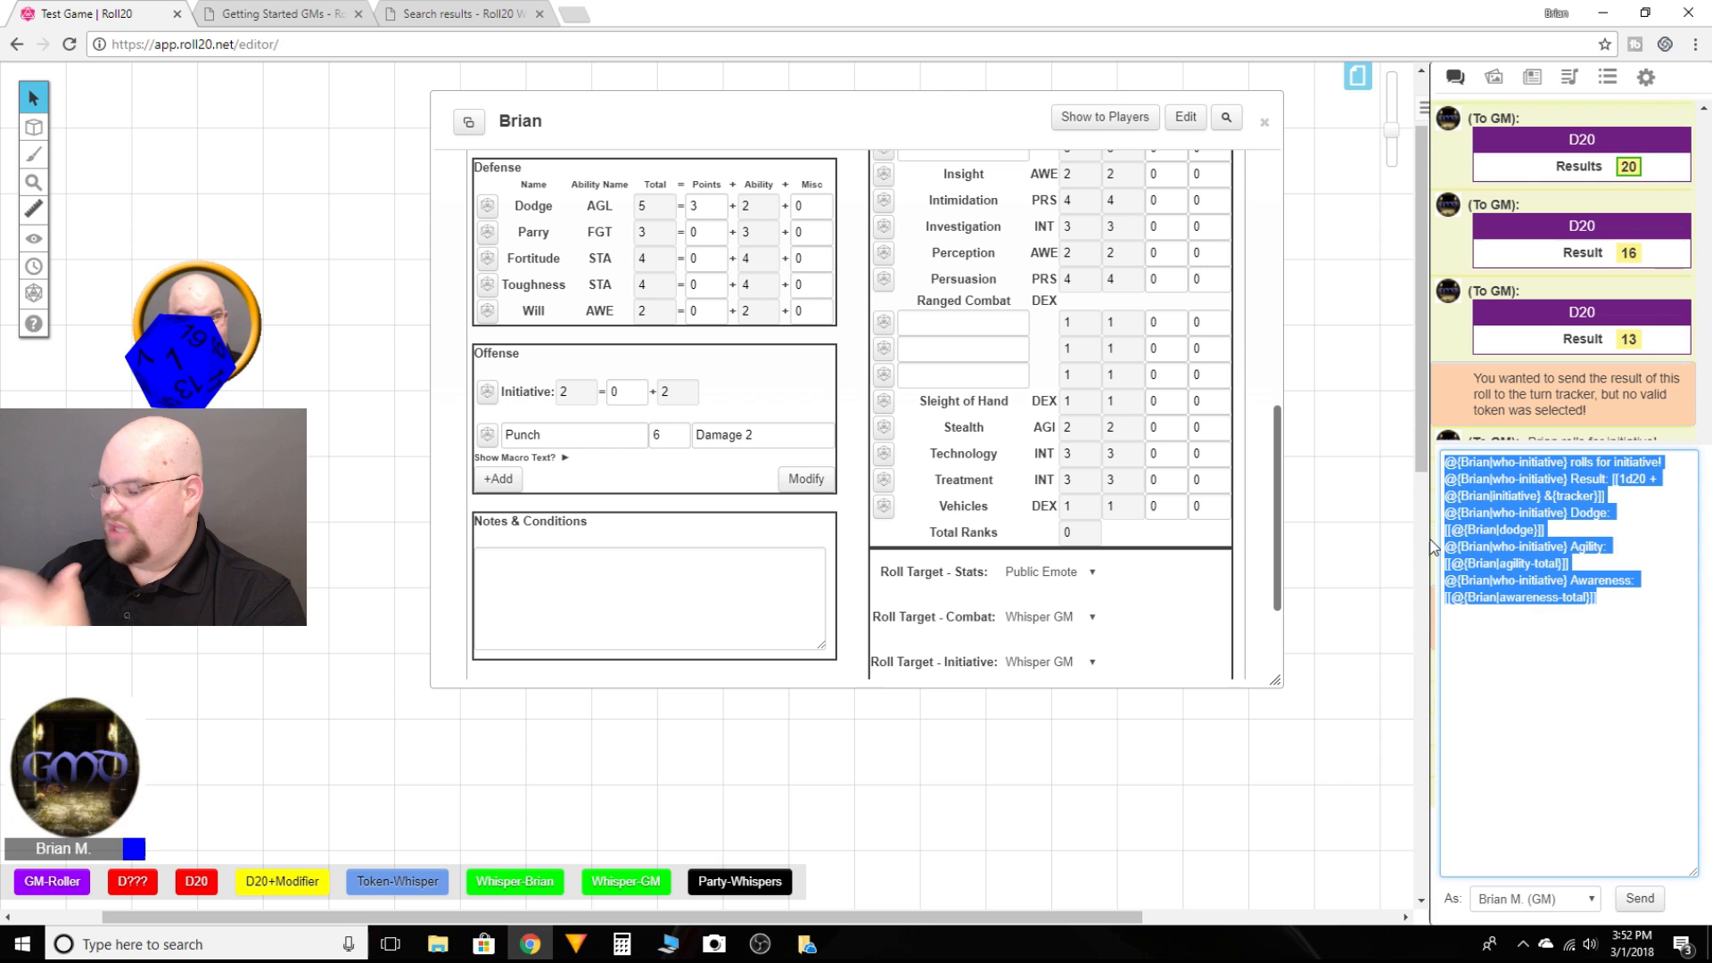
key(ctrl+x)
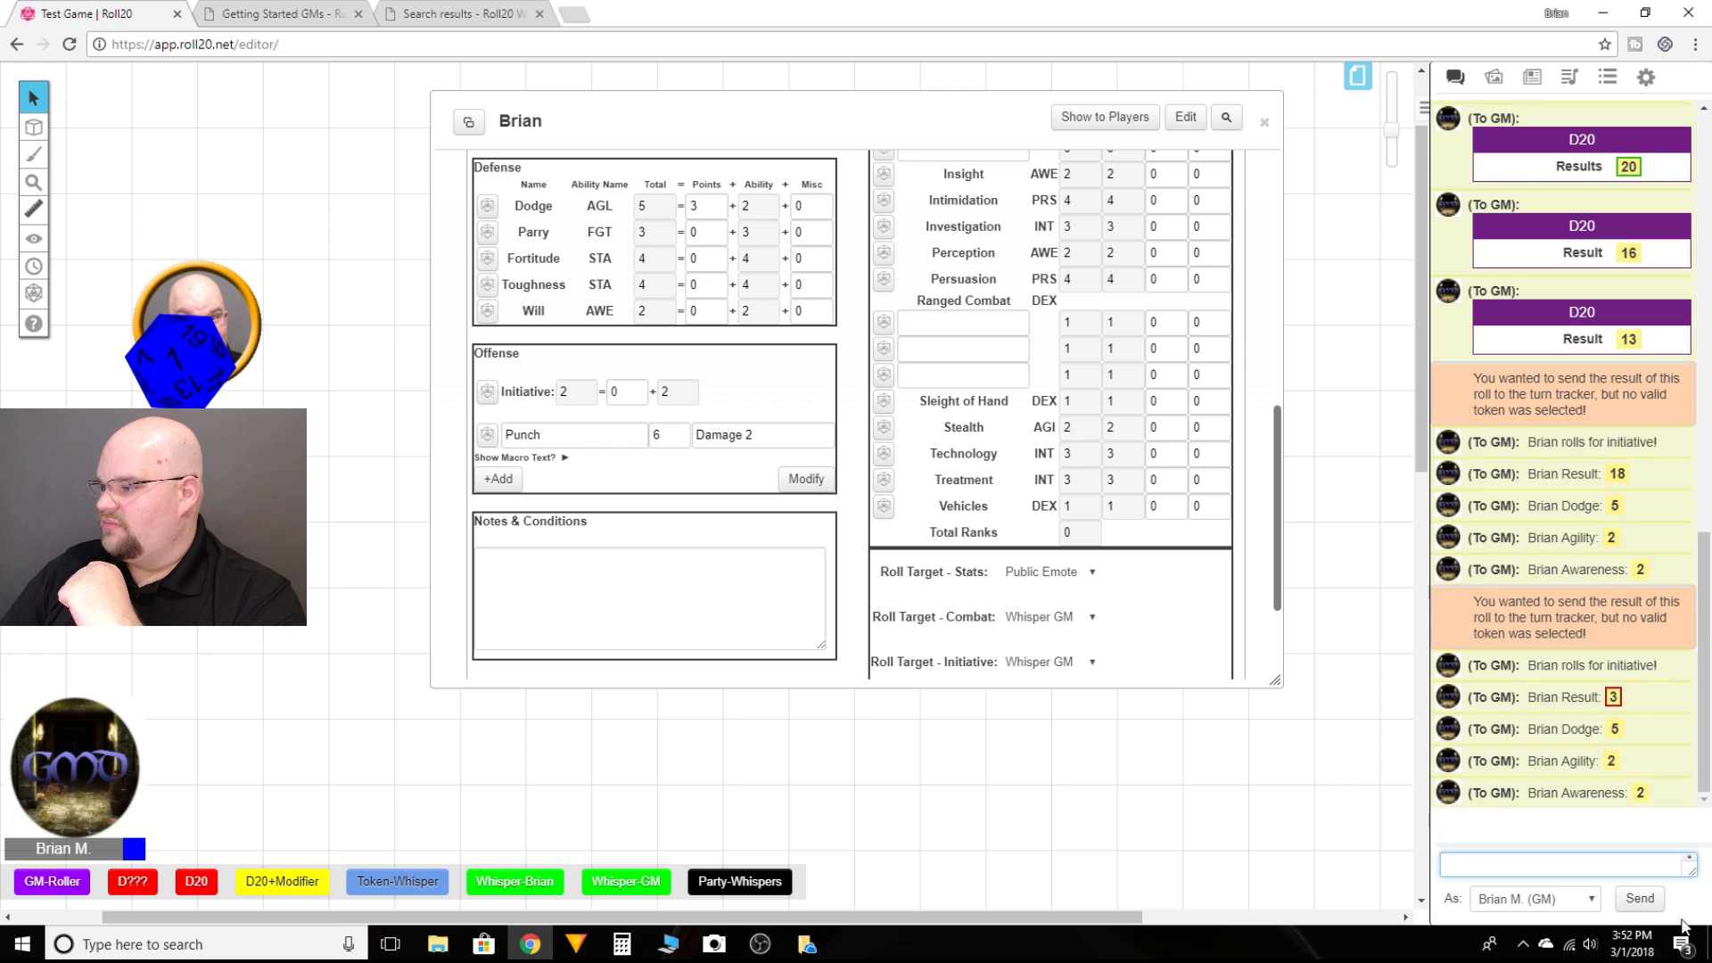
drag(1697, 875, 1695, 876)
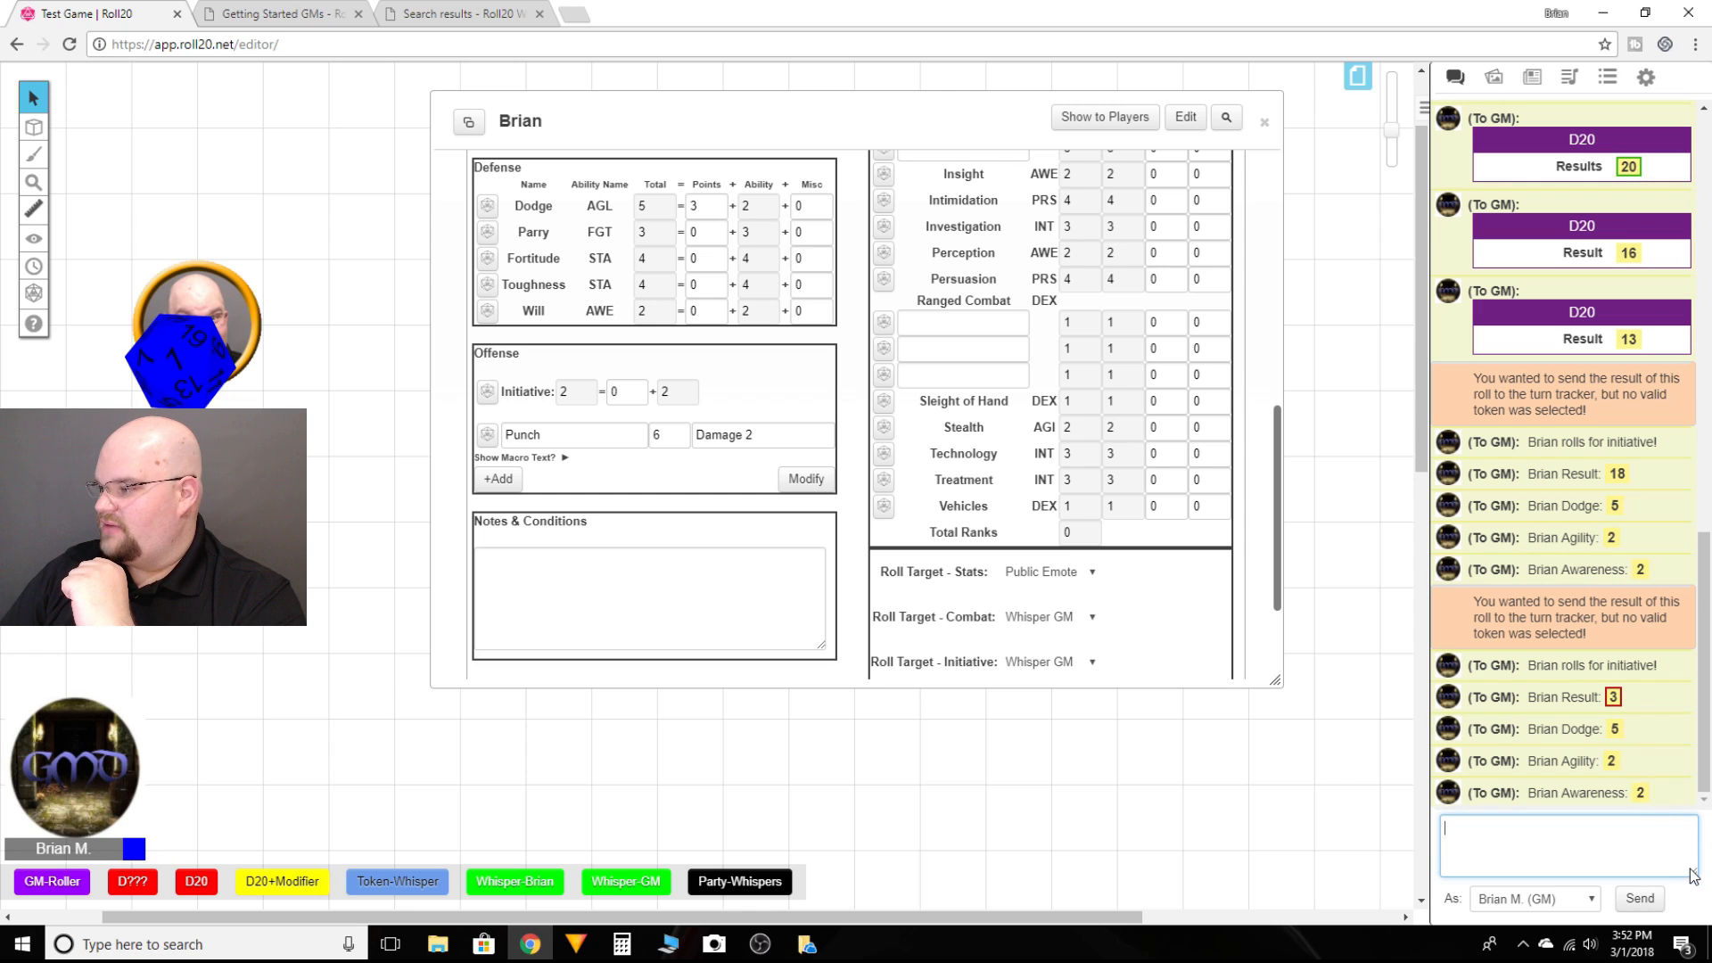
drag(1692, 875, 1695, 873)
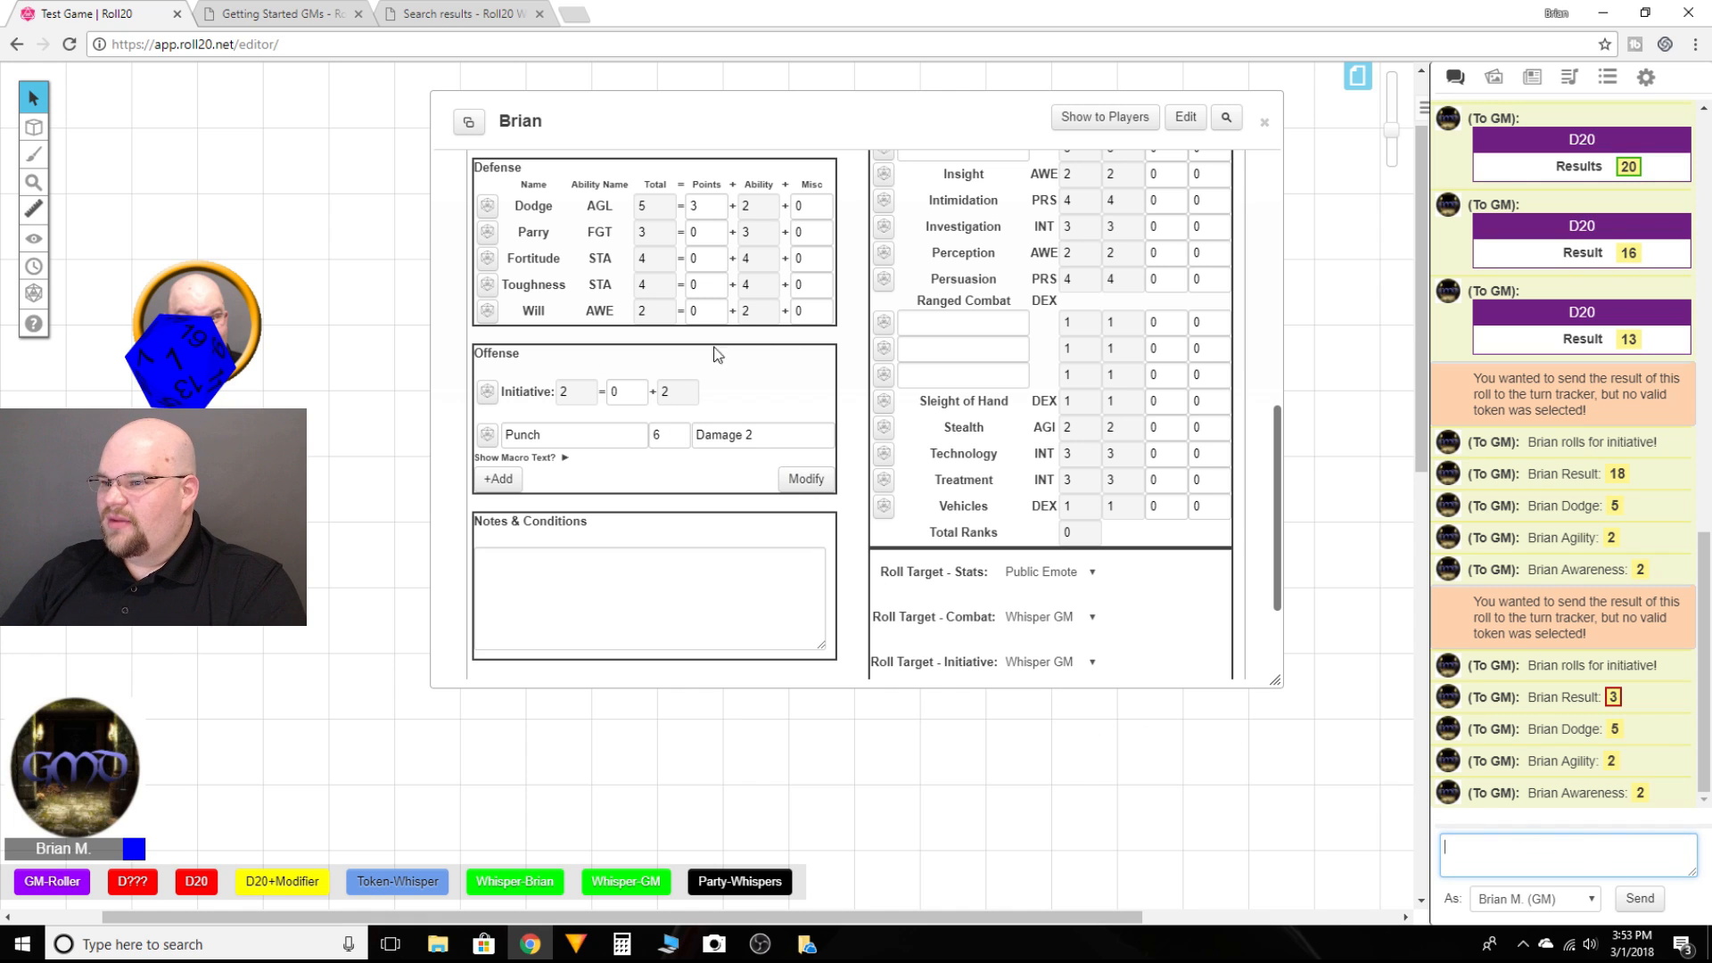
Step: Minimize Brian's character sheet and run the D20+Modifier quick-bar macro with a modifier of 2
scroll(725, 335, up, 8)
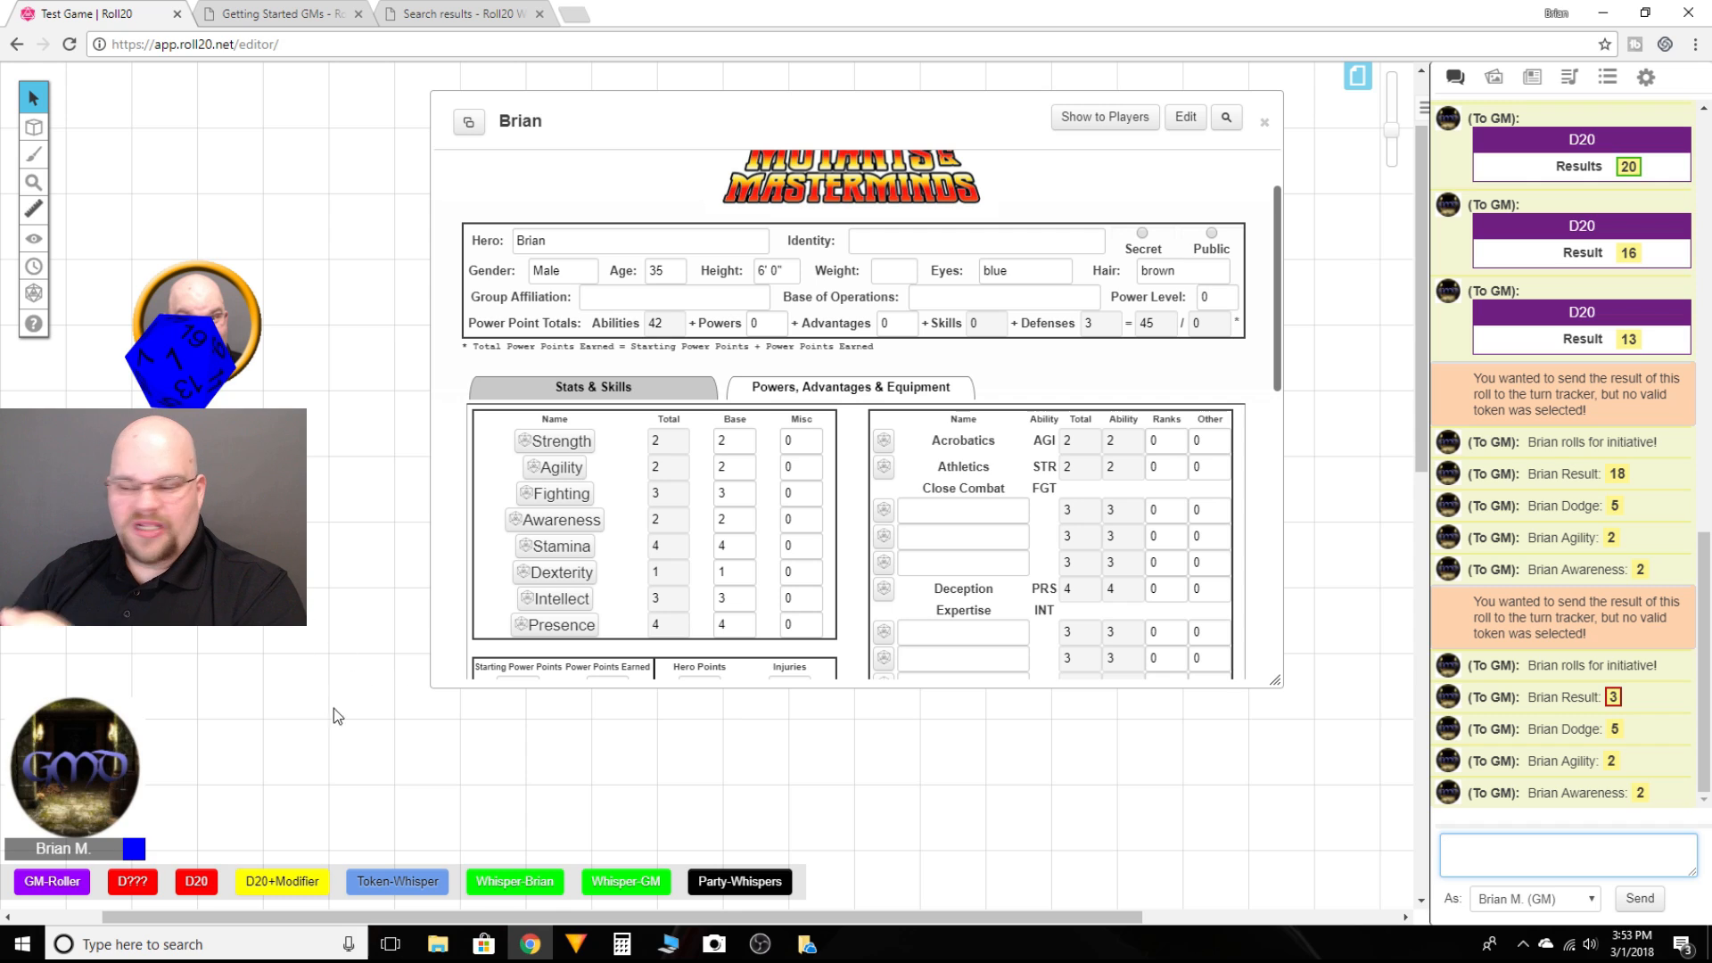
double_click(924, 124)
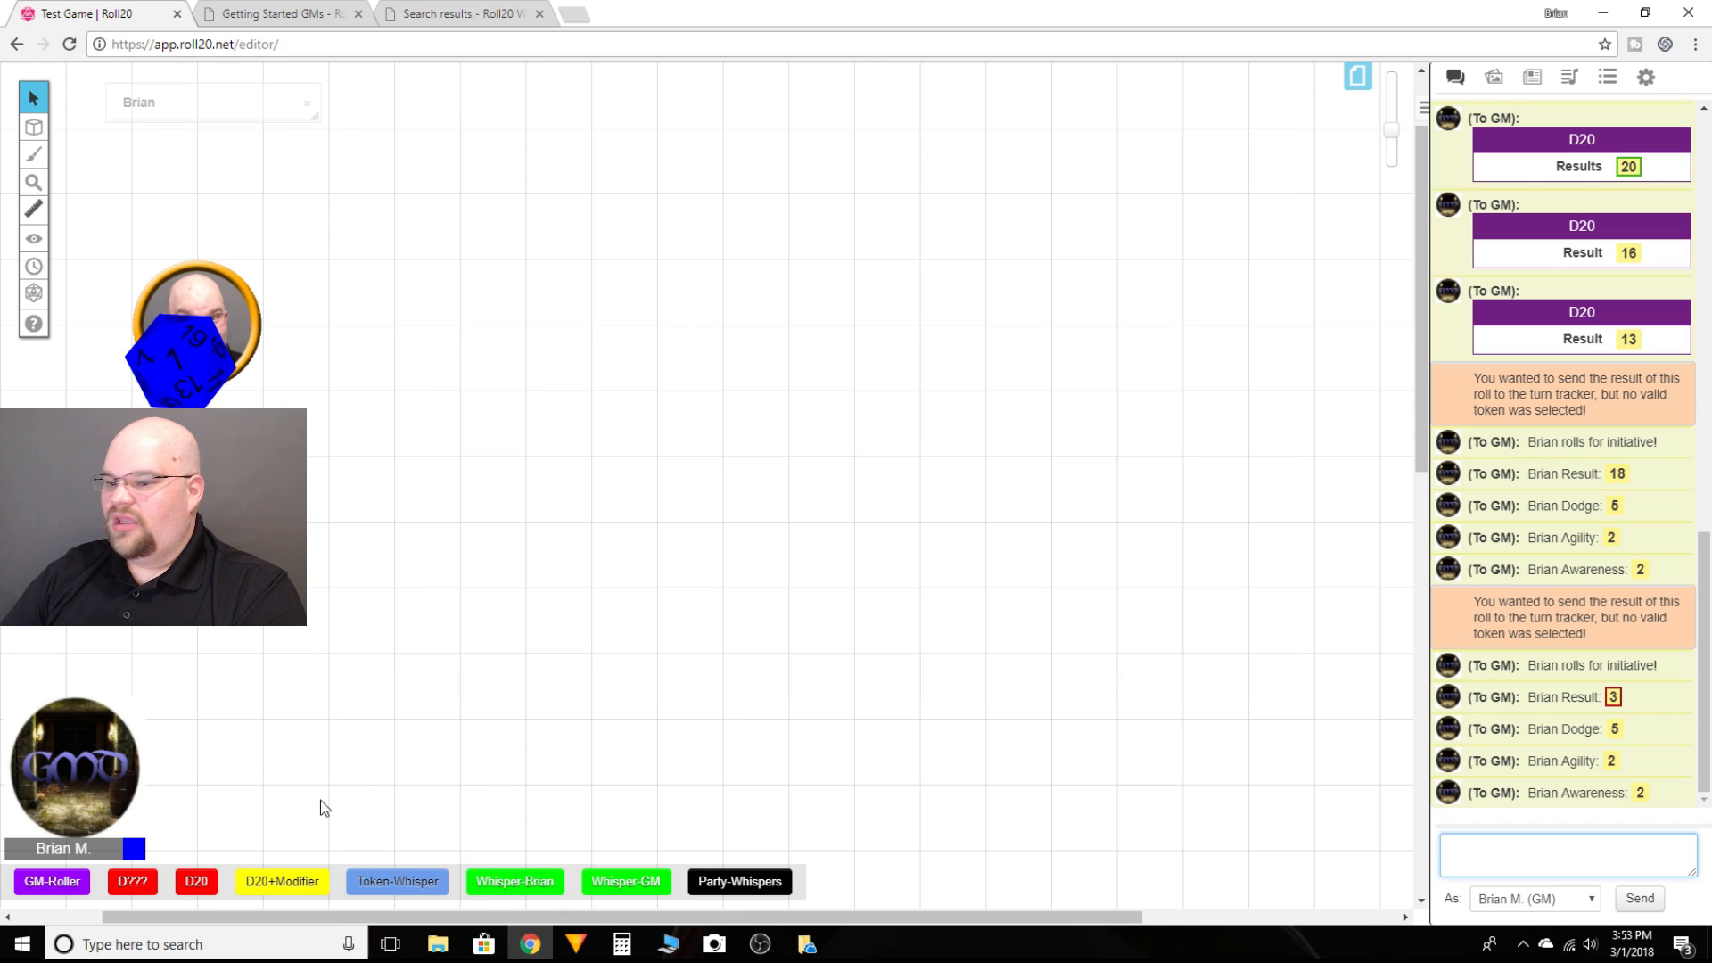
click(276, 883)
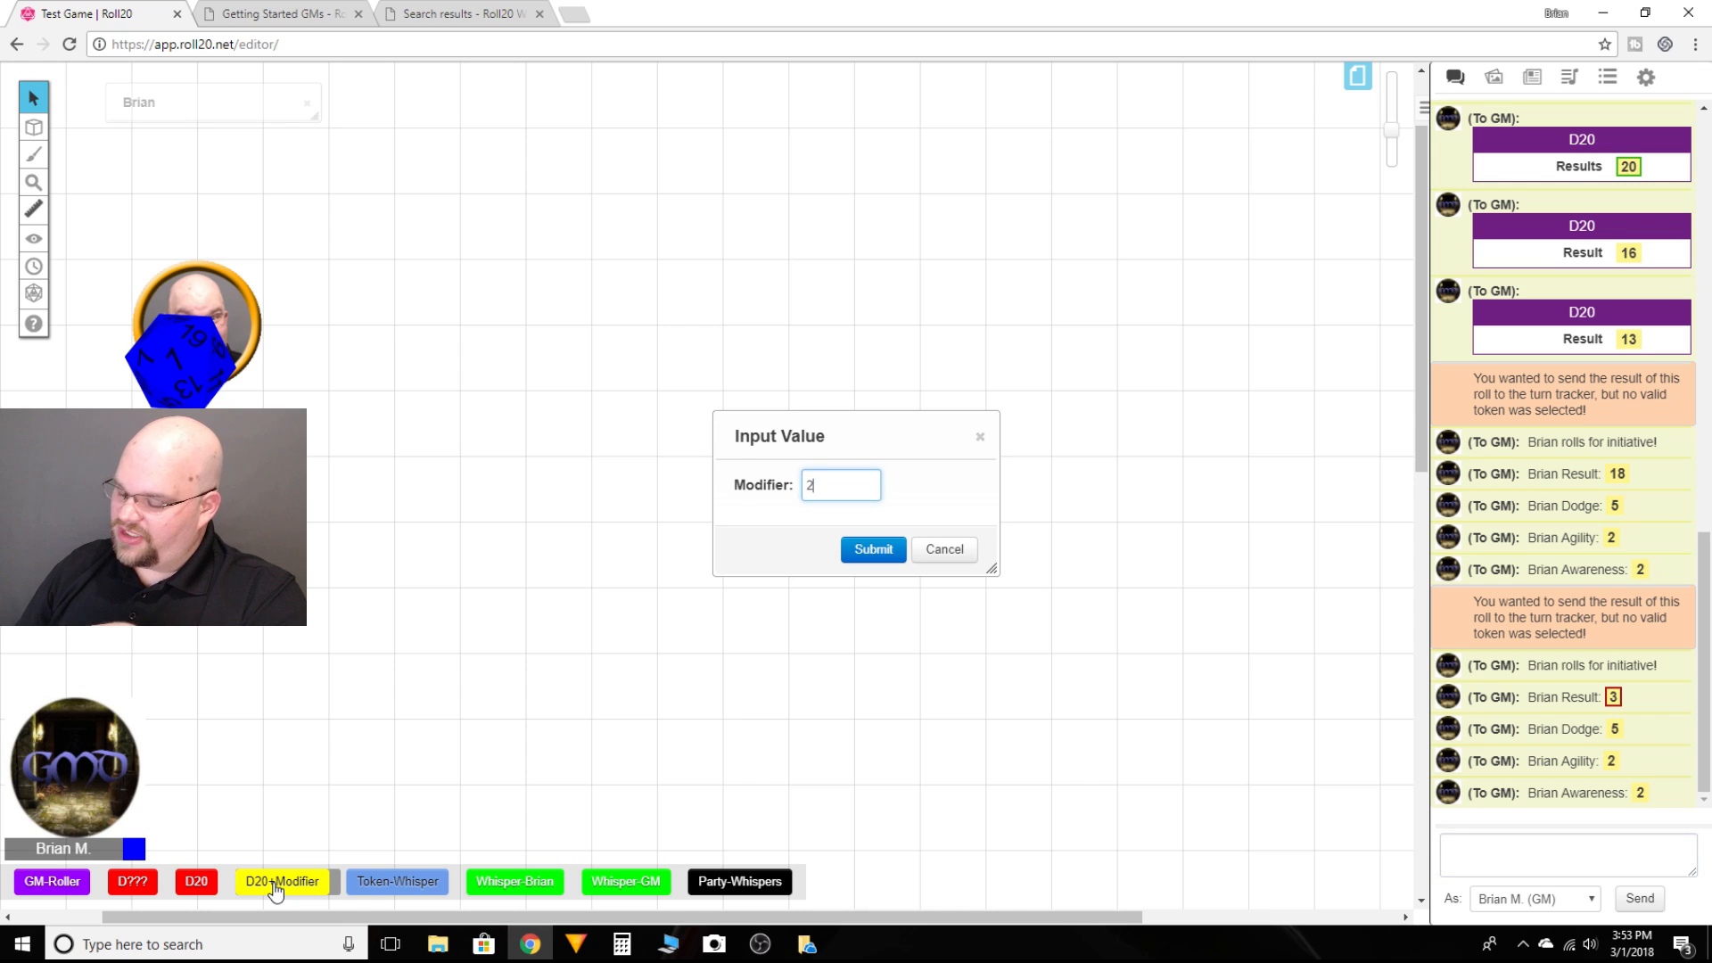
key(Return)
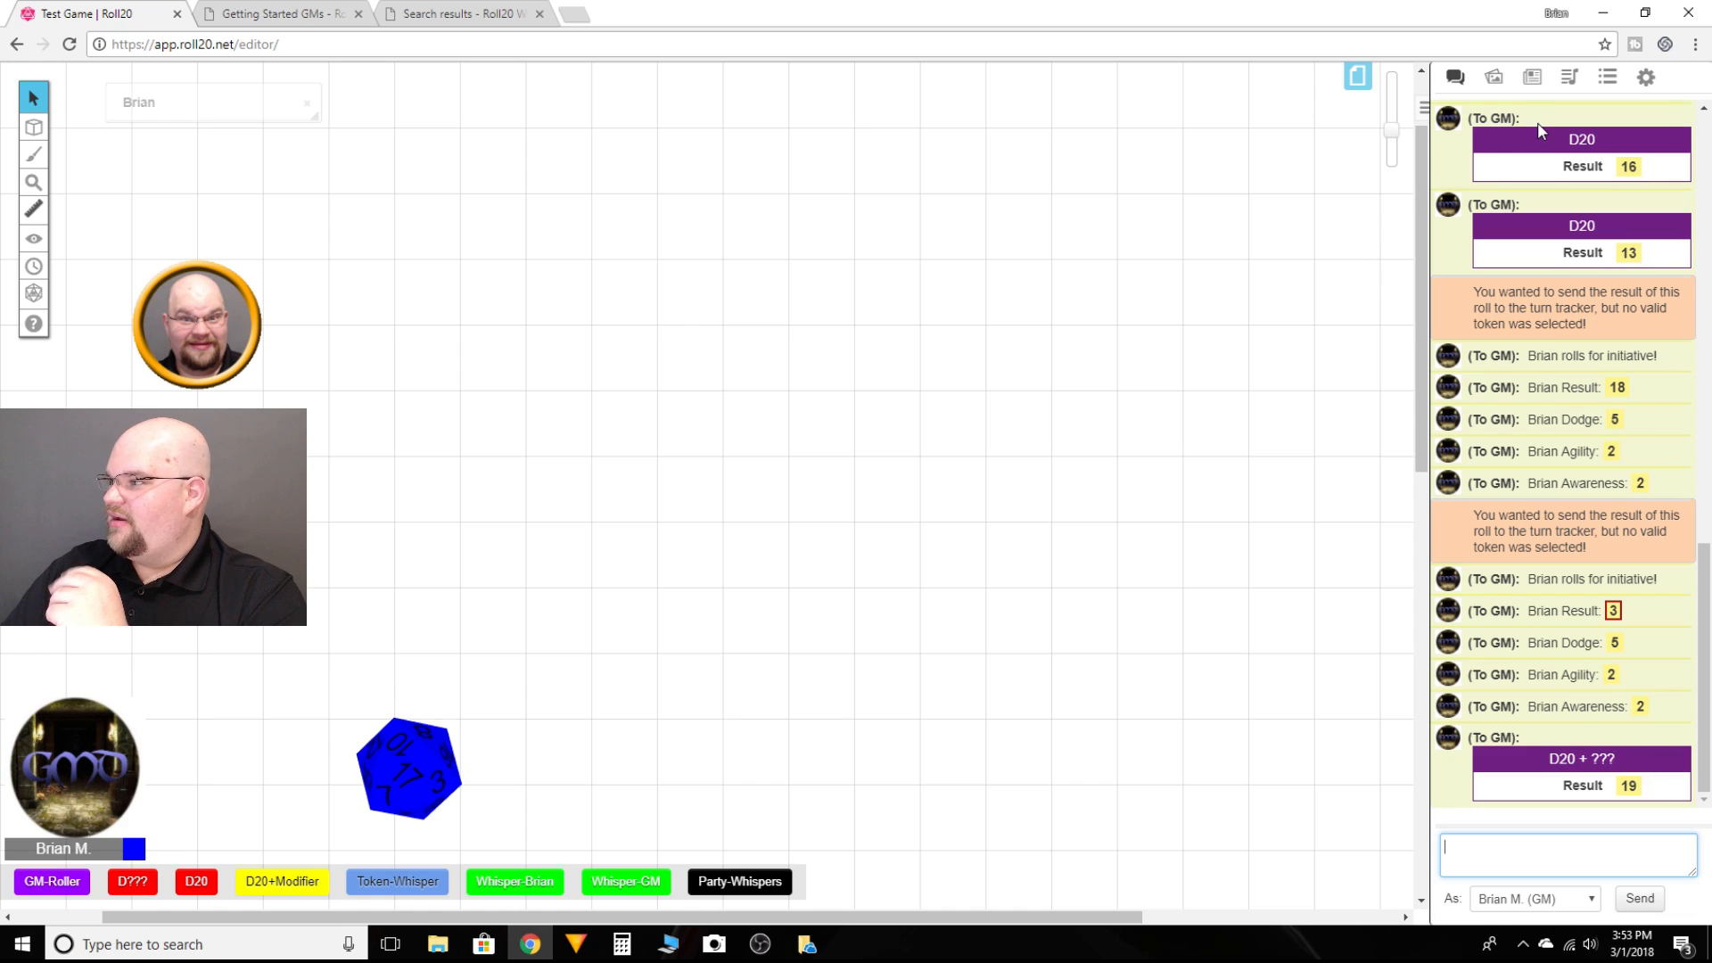
Step: Open the D20+Modifier macro for editing and change its roll-template name to D20 + Modifier
click(1610, 80)
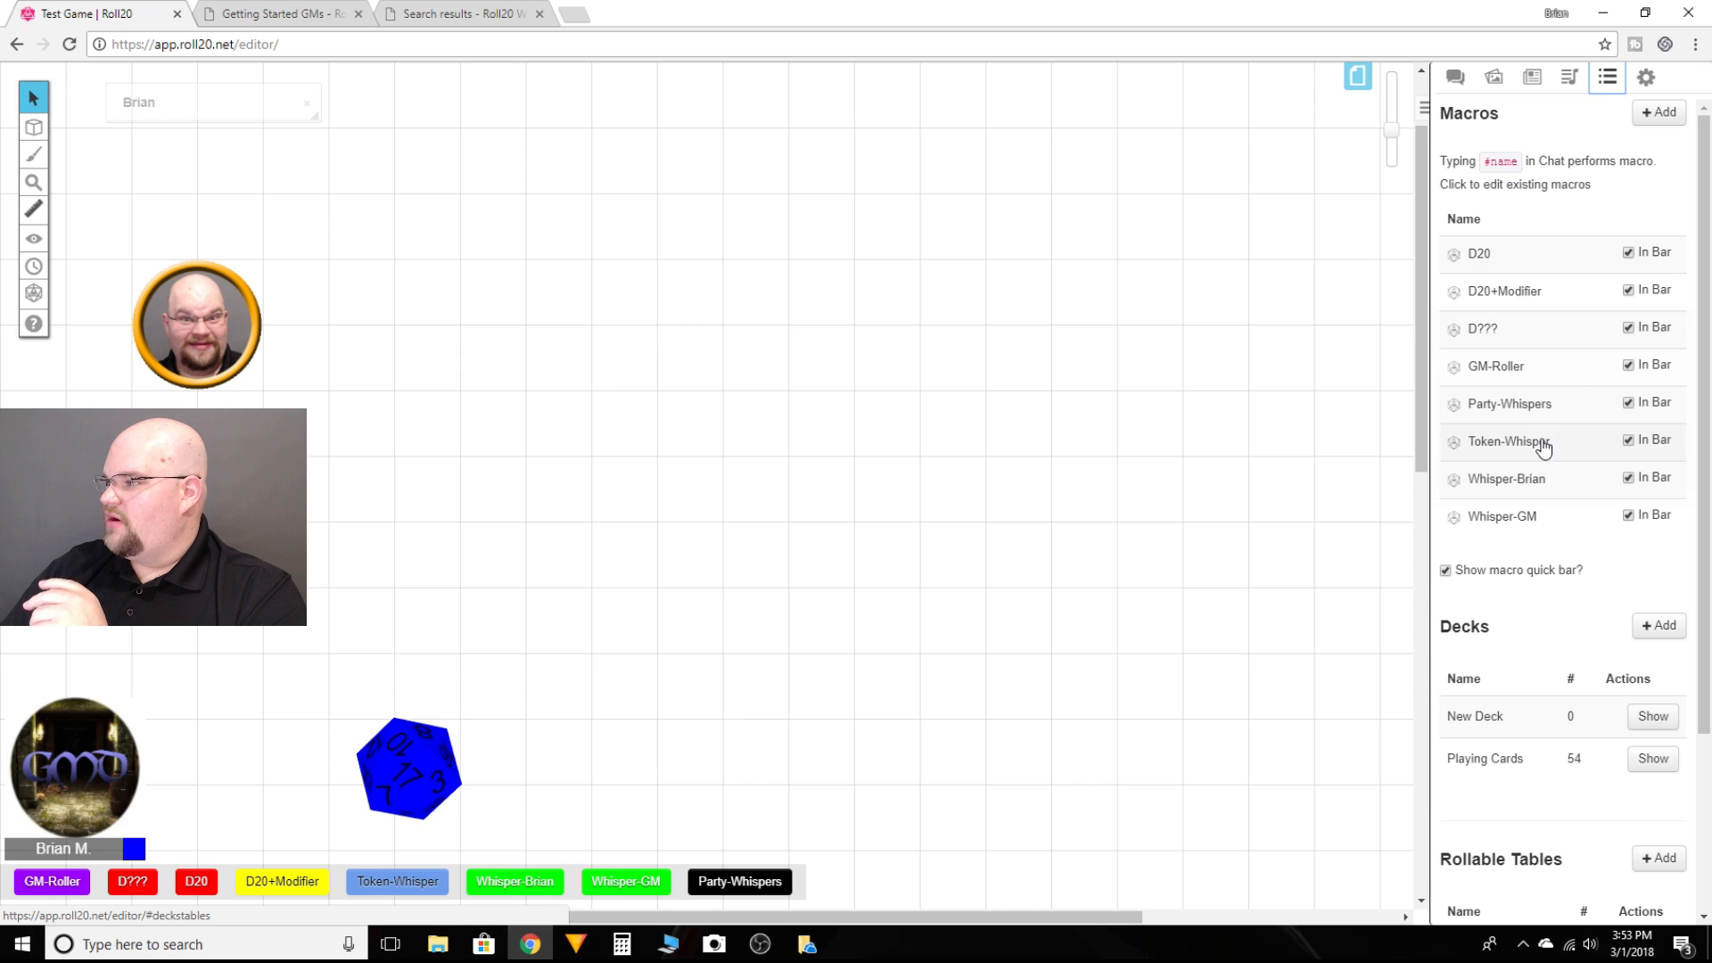
click(1529, 295)
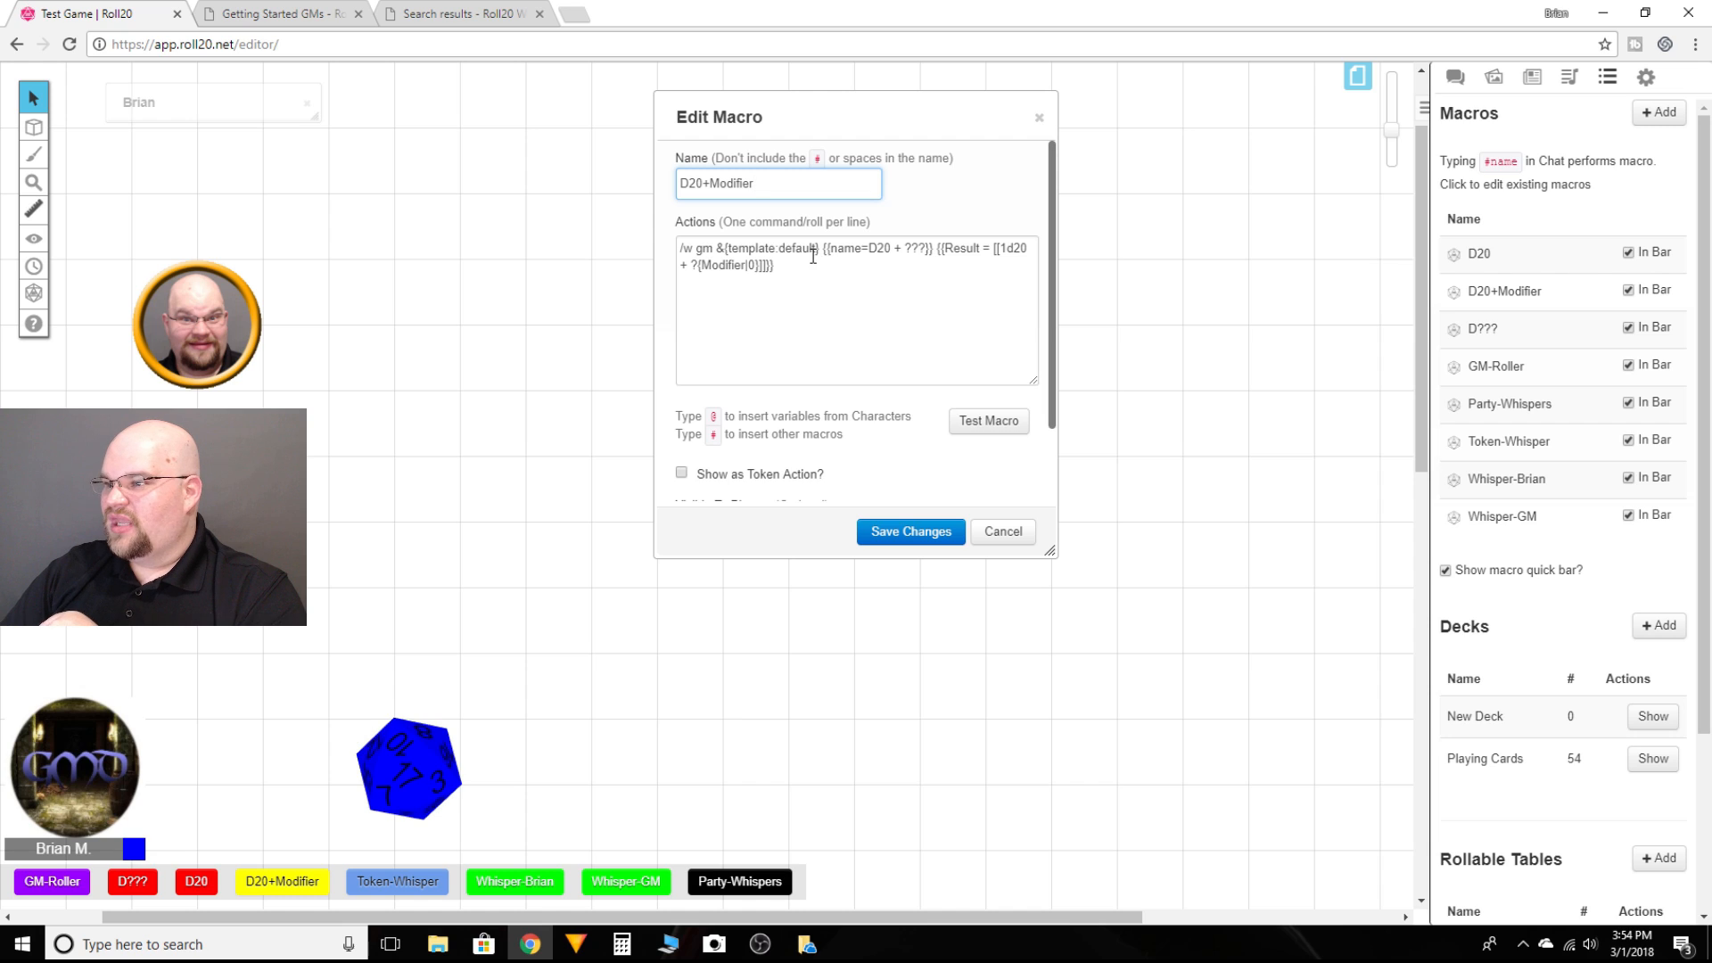
click(924, 248)
key(BackSpace)
key(BackSpace)
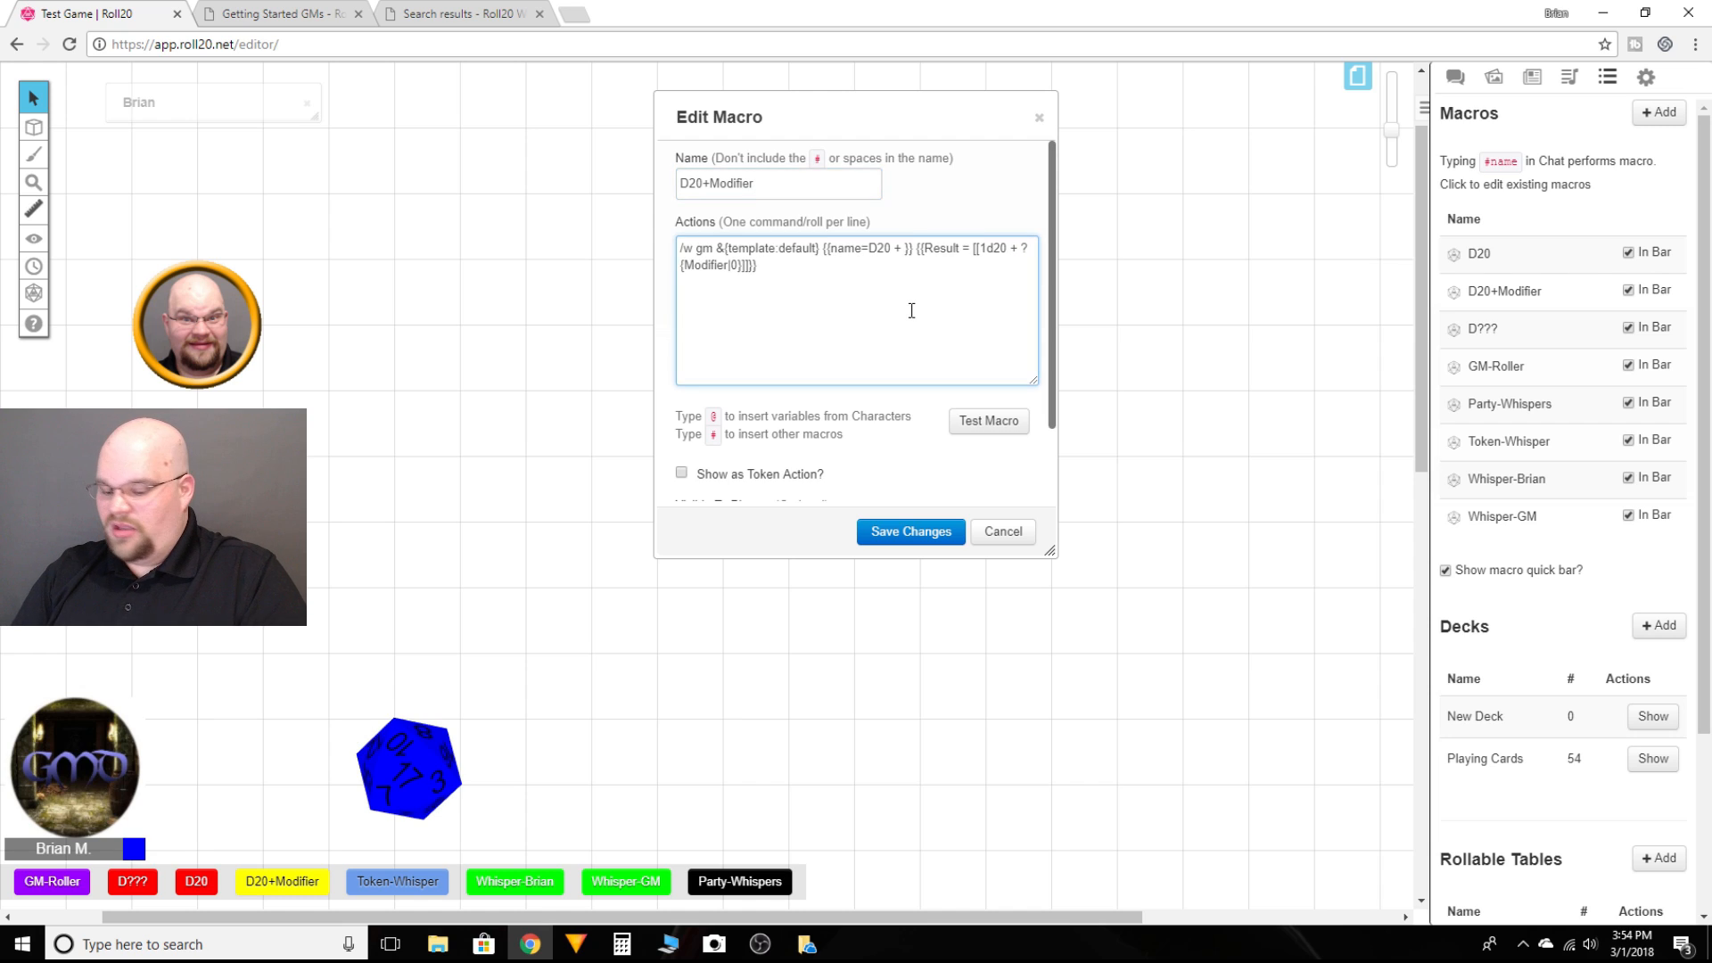
text(Modifier)
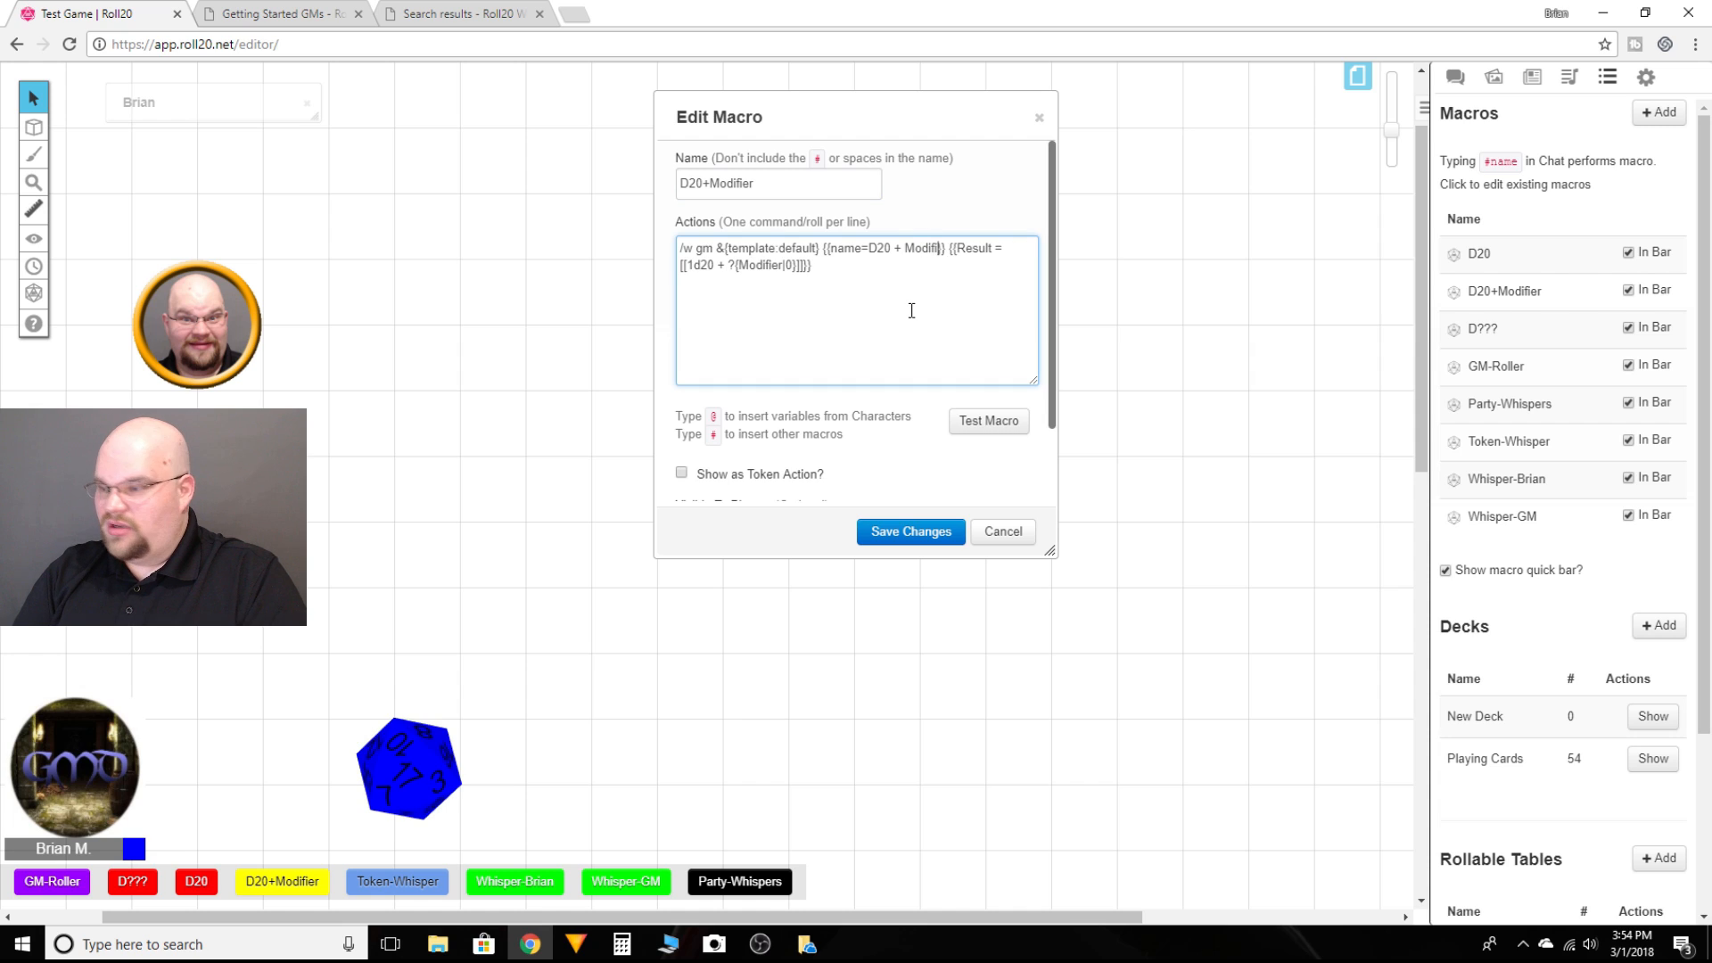
Step: Test the edited macro with a modifier of 5 and view the result in chat
click(987, 425)
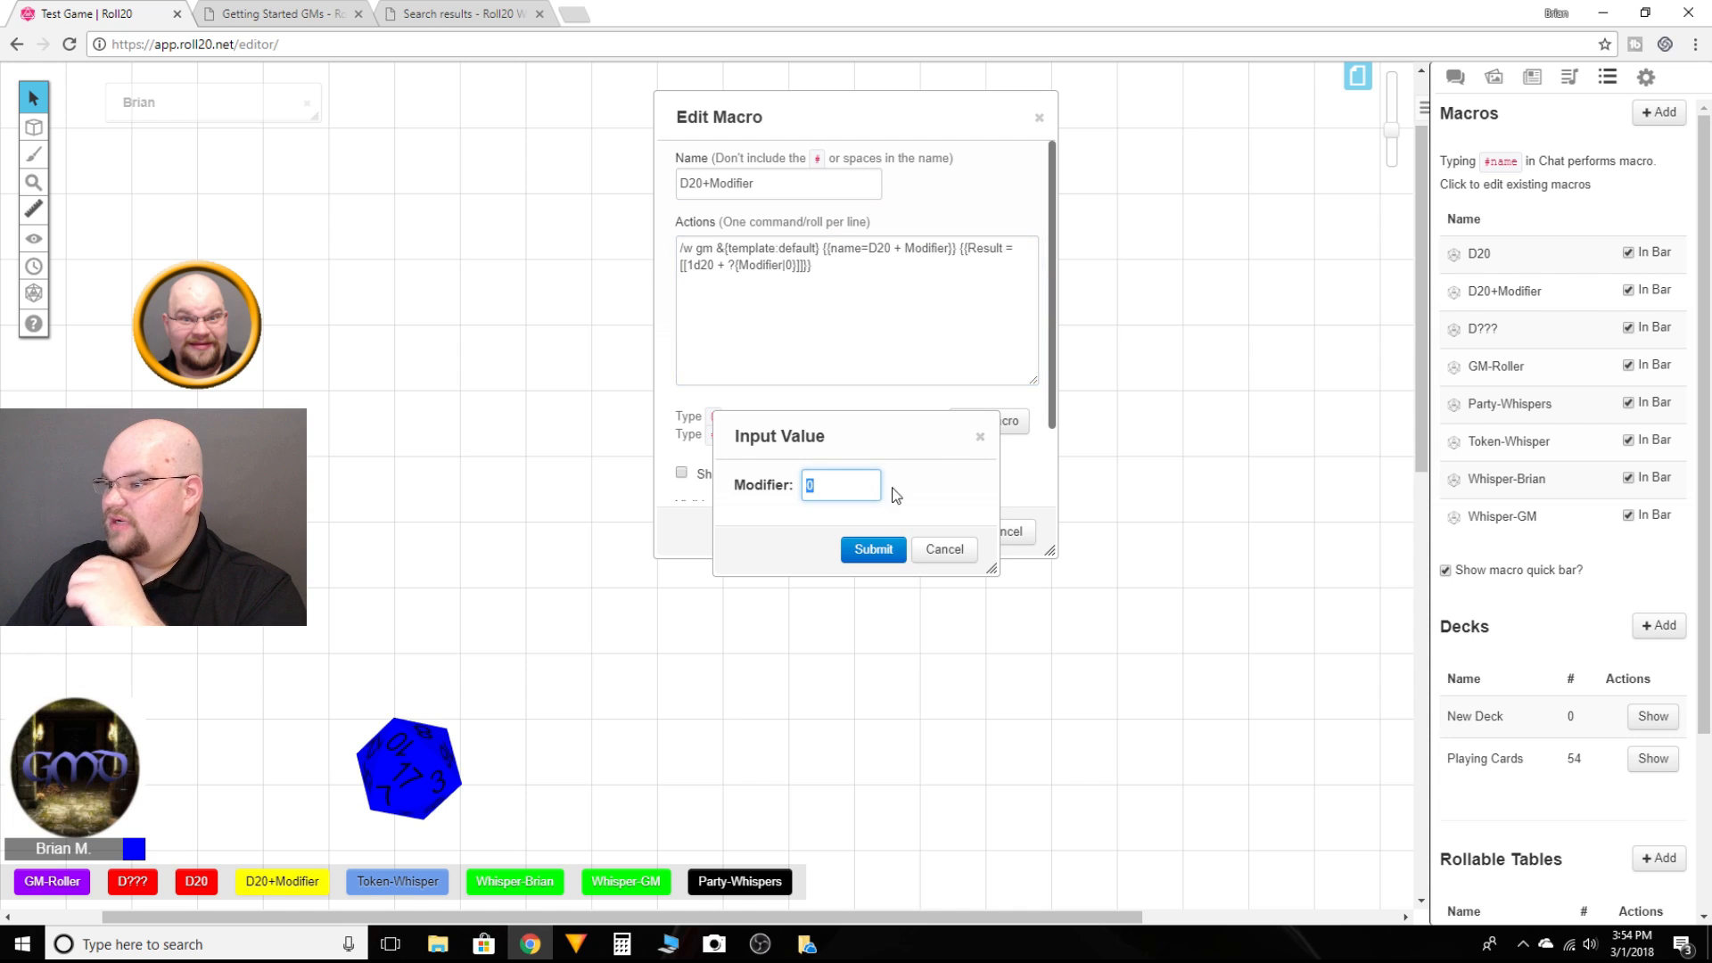
text(5)
click(873, 548)
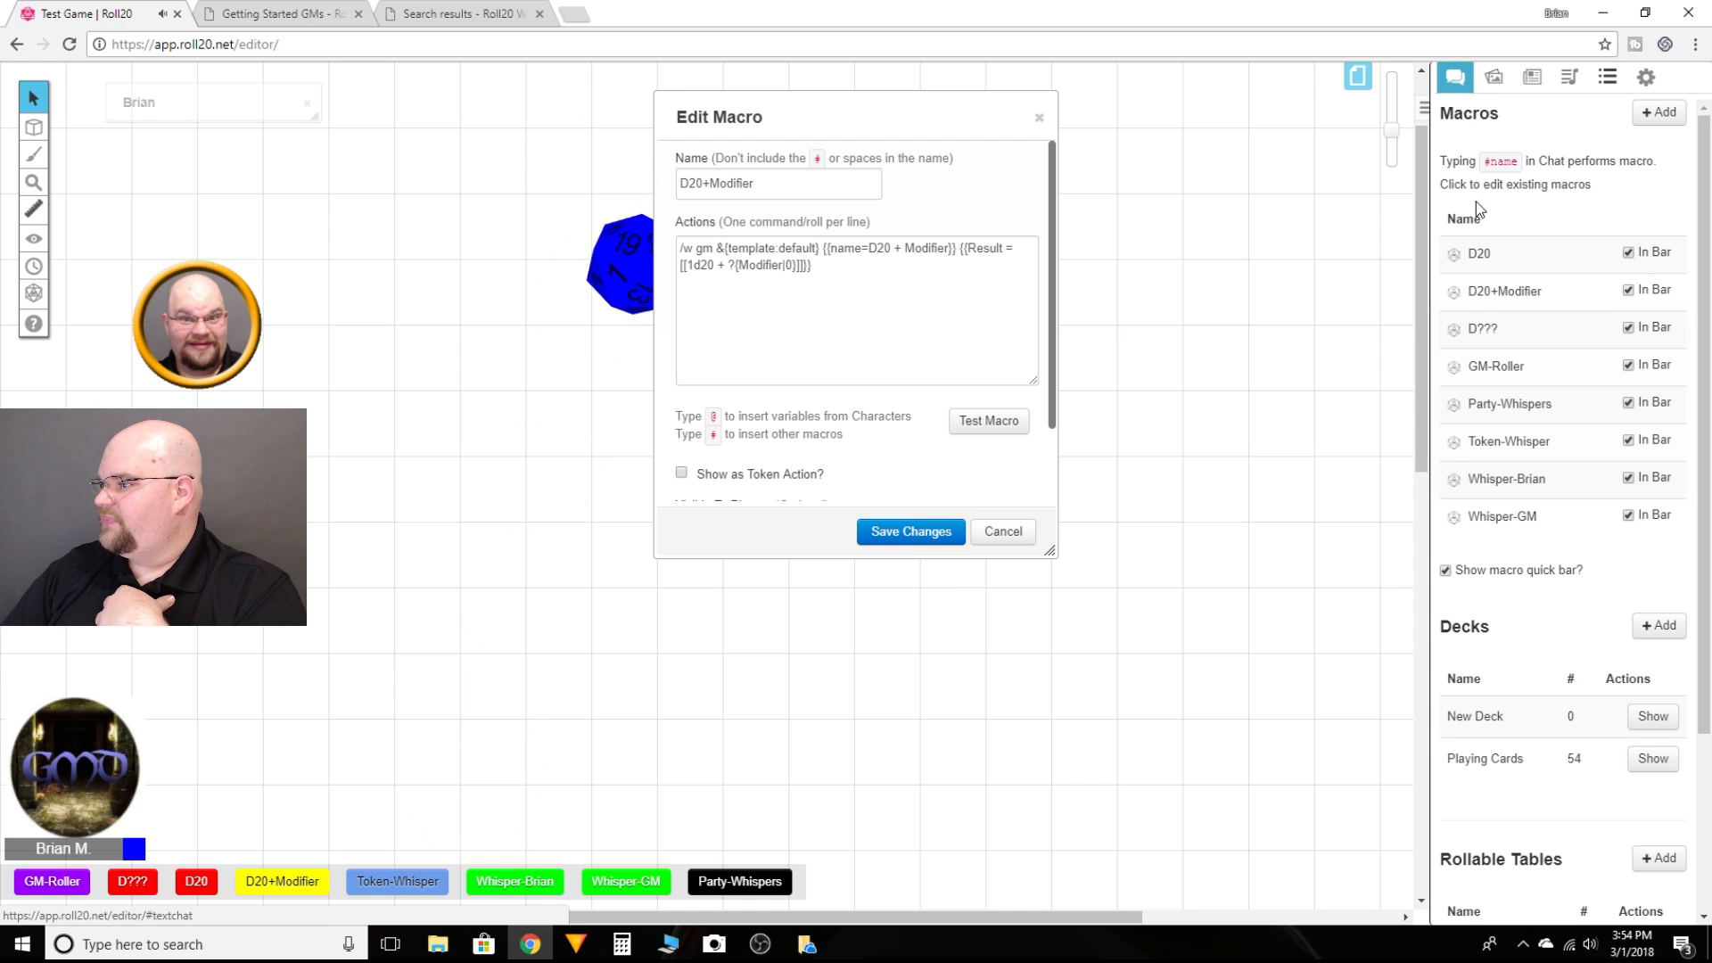
click(1459, 88)
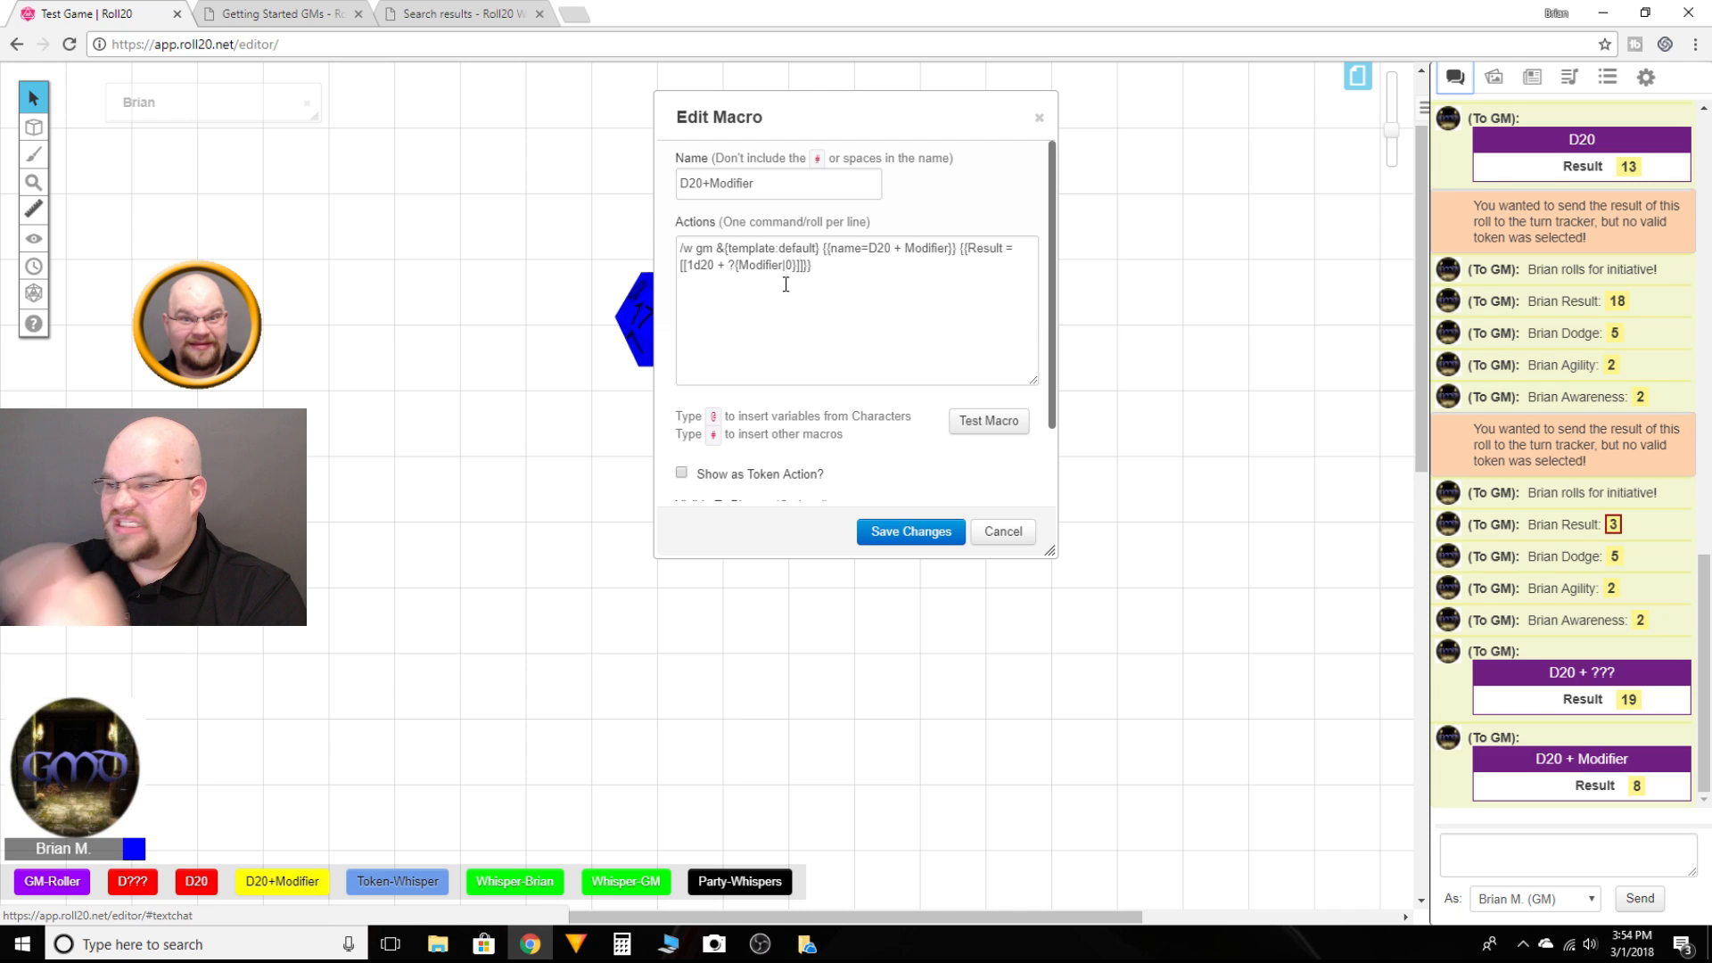
Step: Test the D20+Modifier macro from the editor with a modifier of 2, then close the editor without saving
click(993, 422)
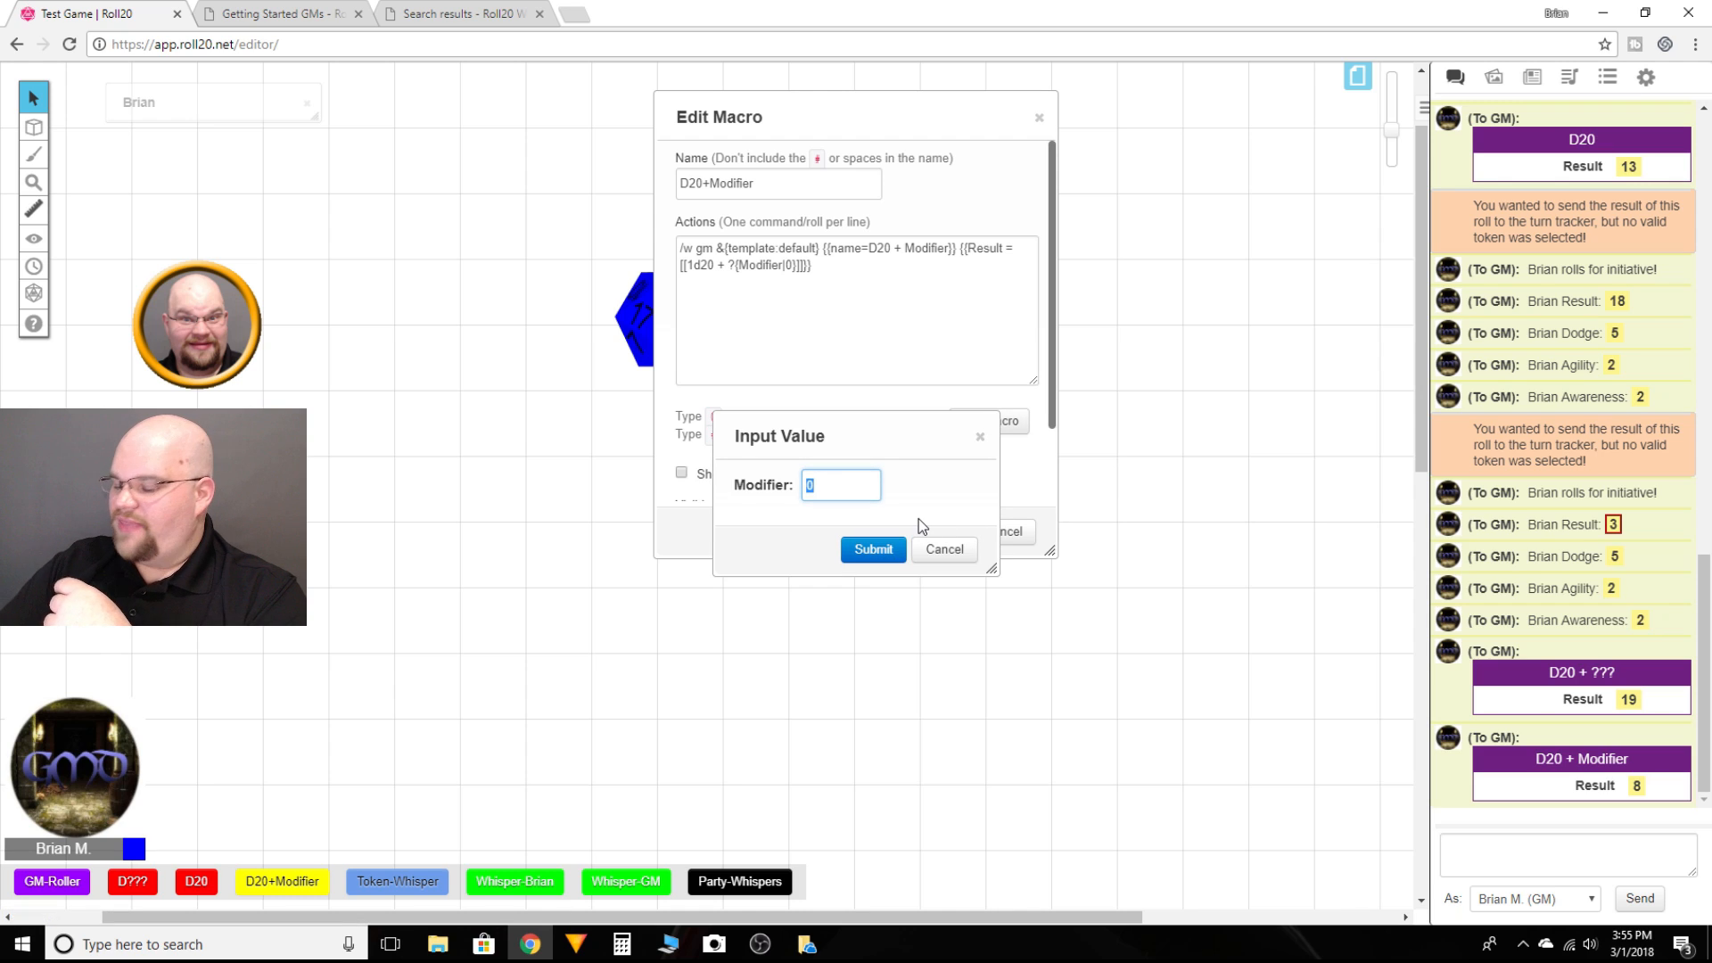
text(2)
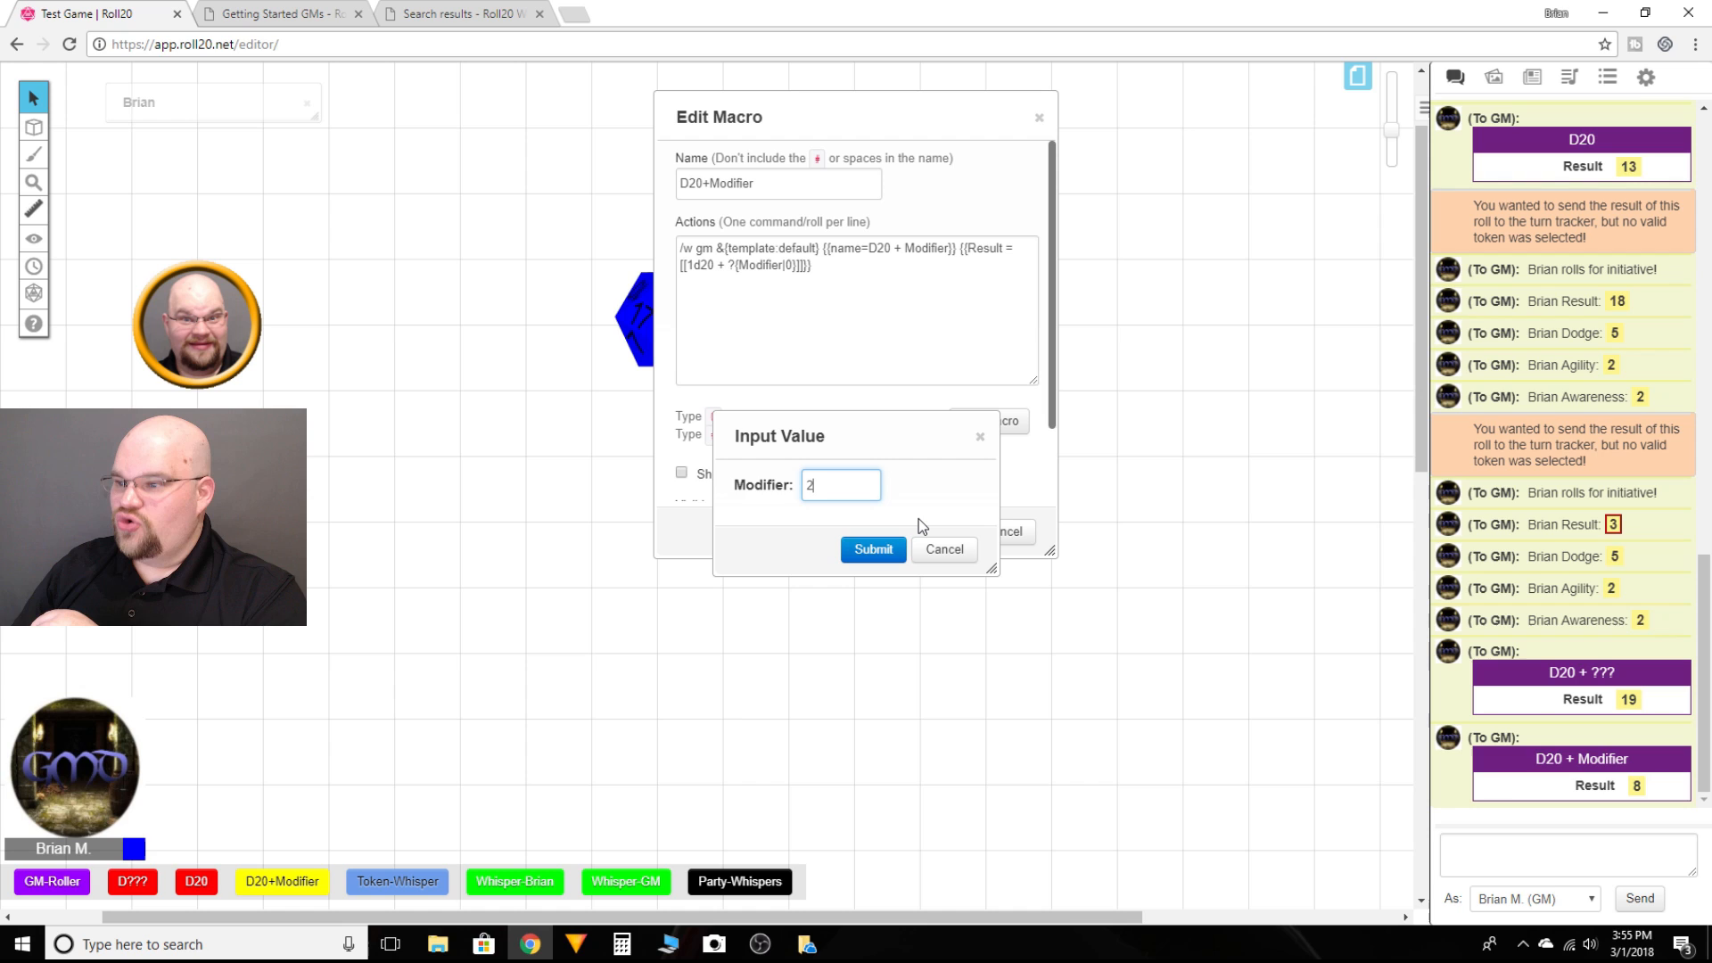
key(Return)
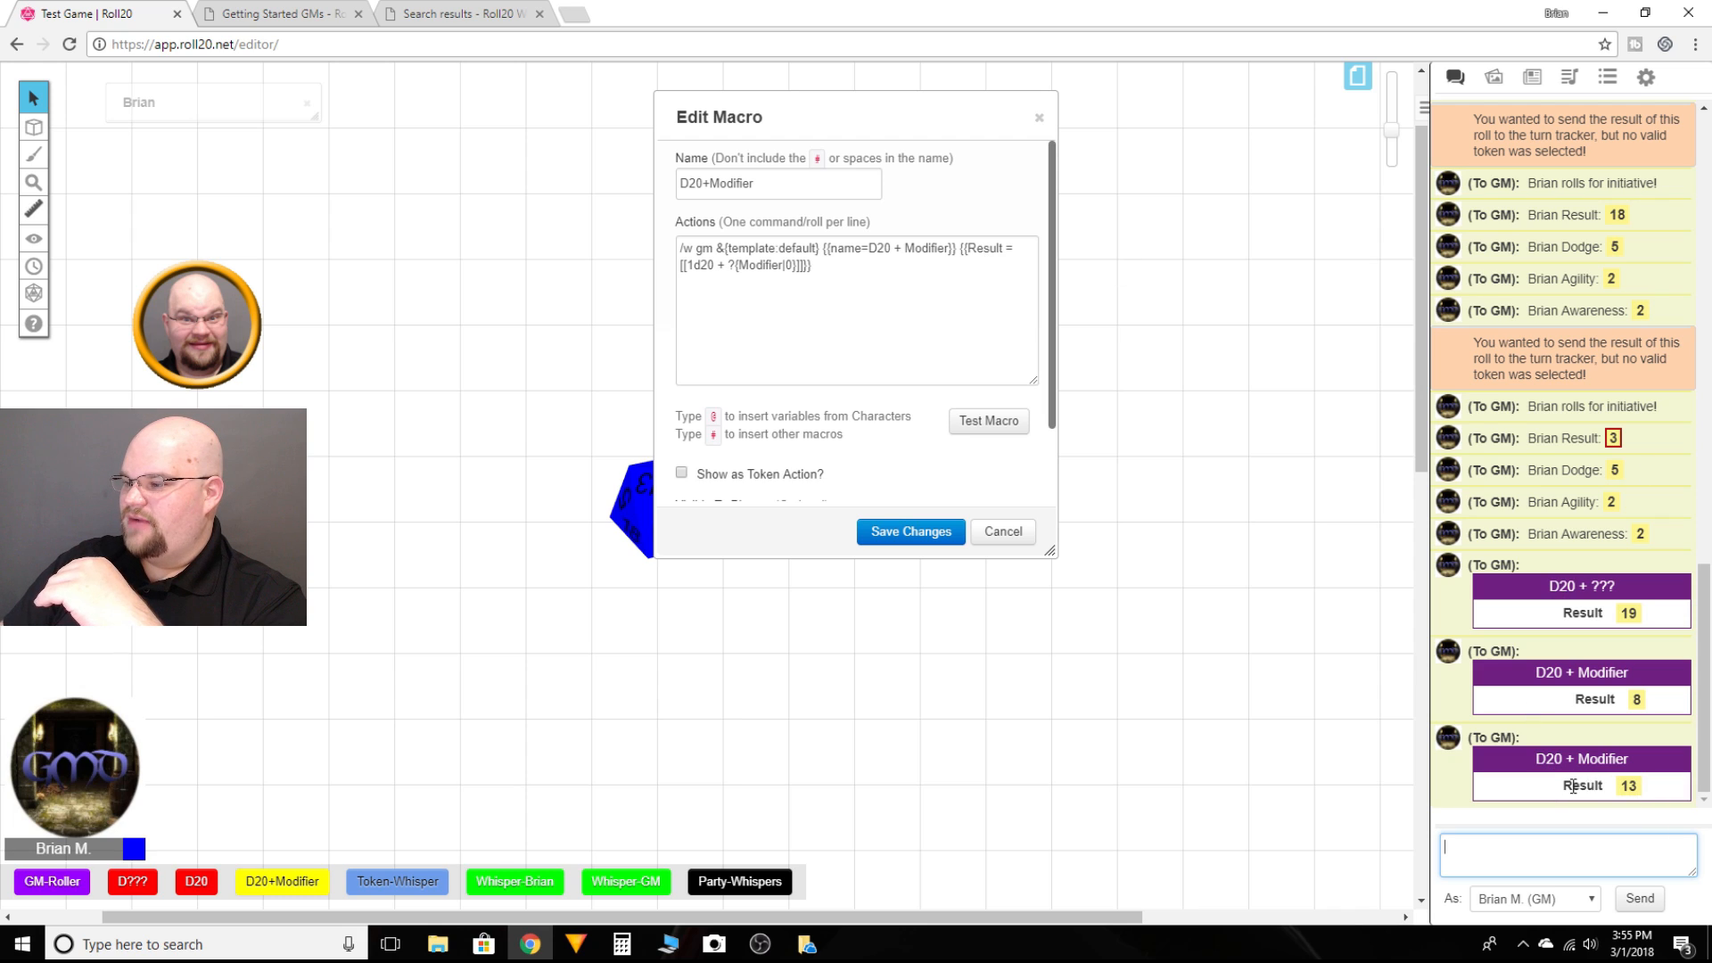
mouse_move(1630, 786)
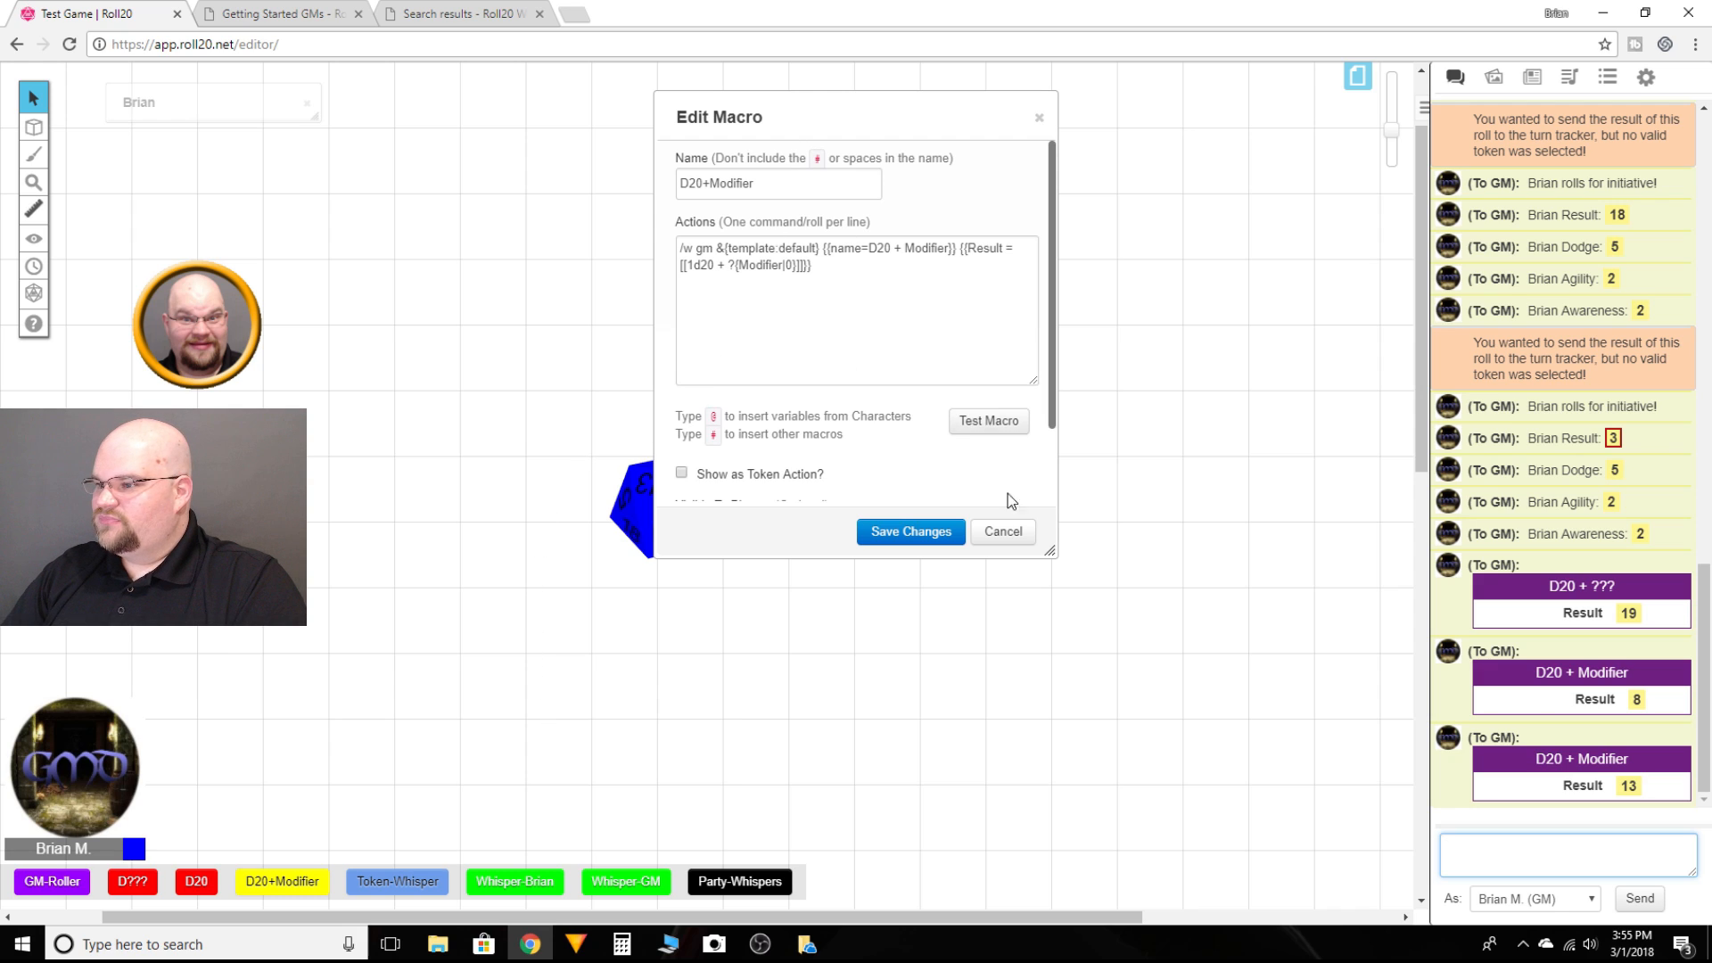
click(1003, 532)
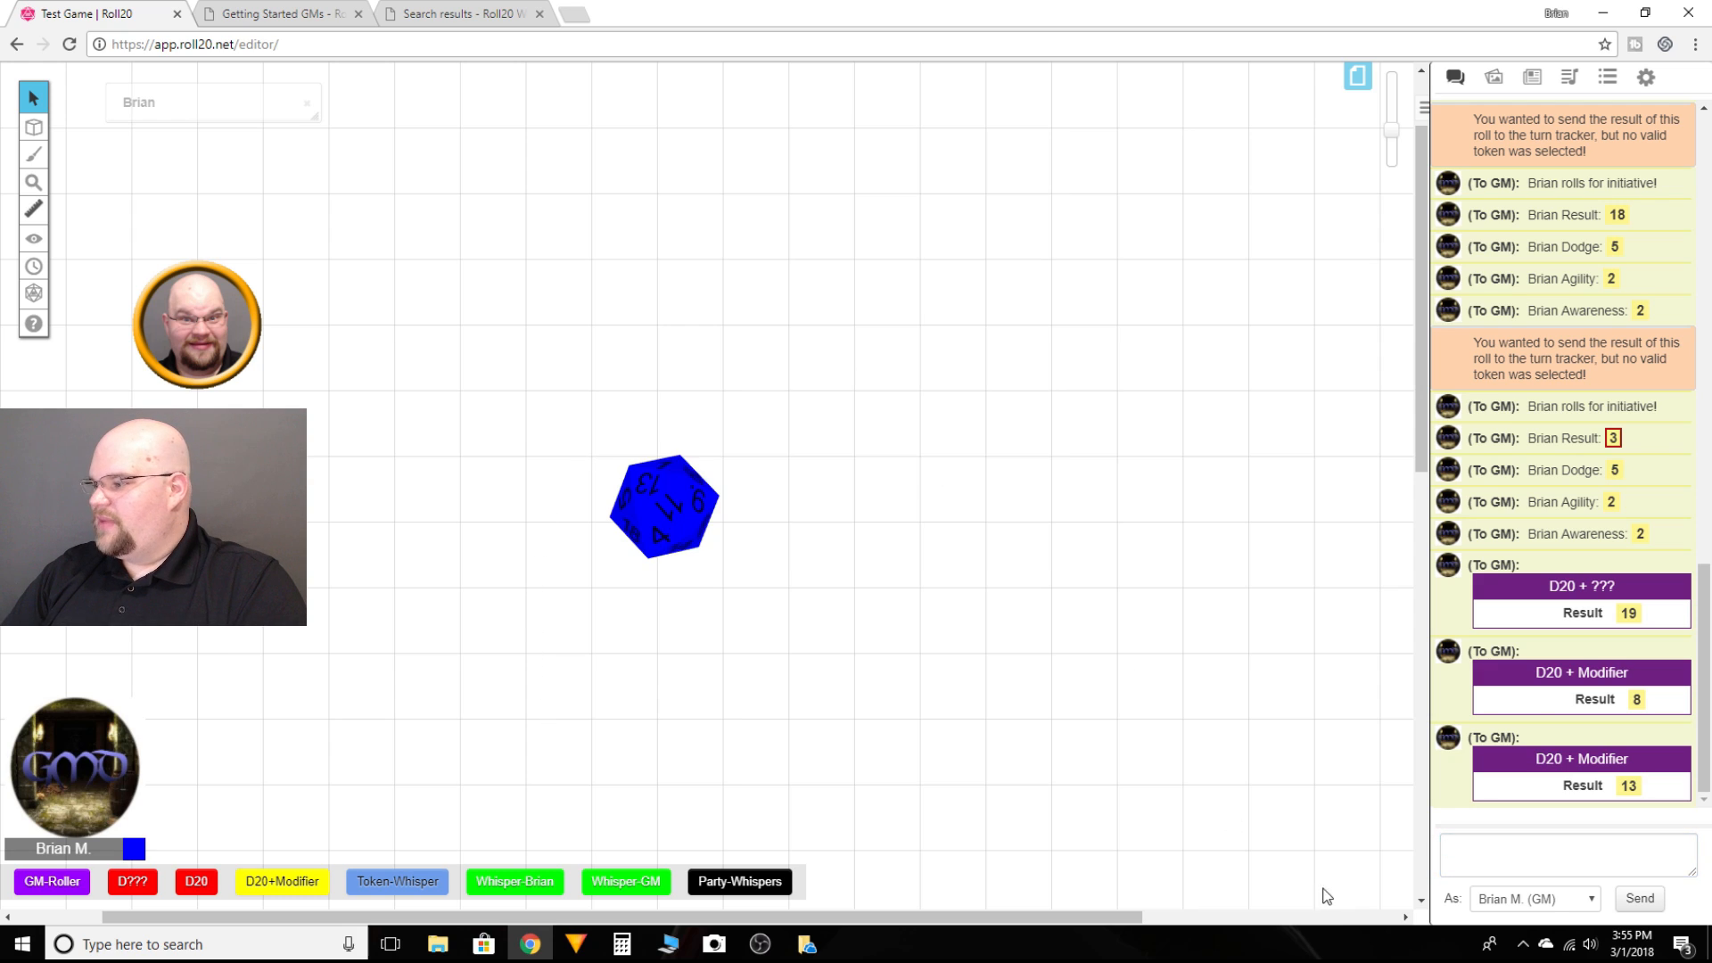
click(1454, 851)
text(/w gm)
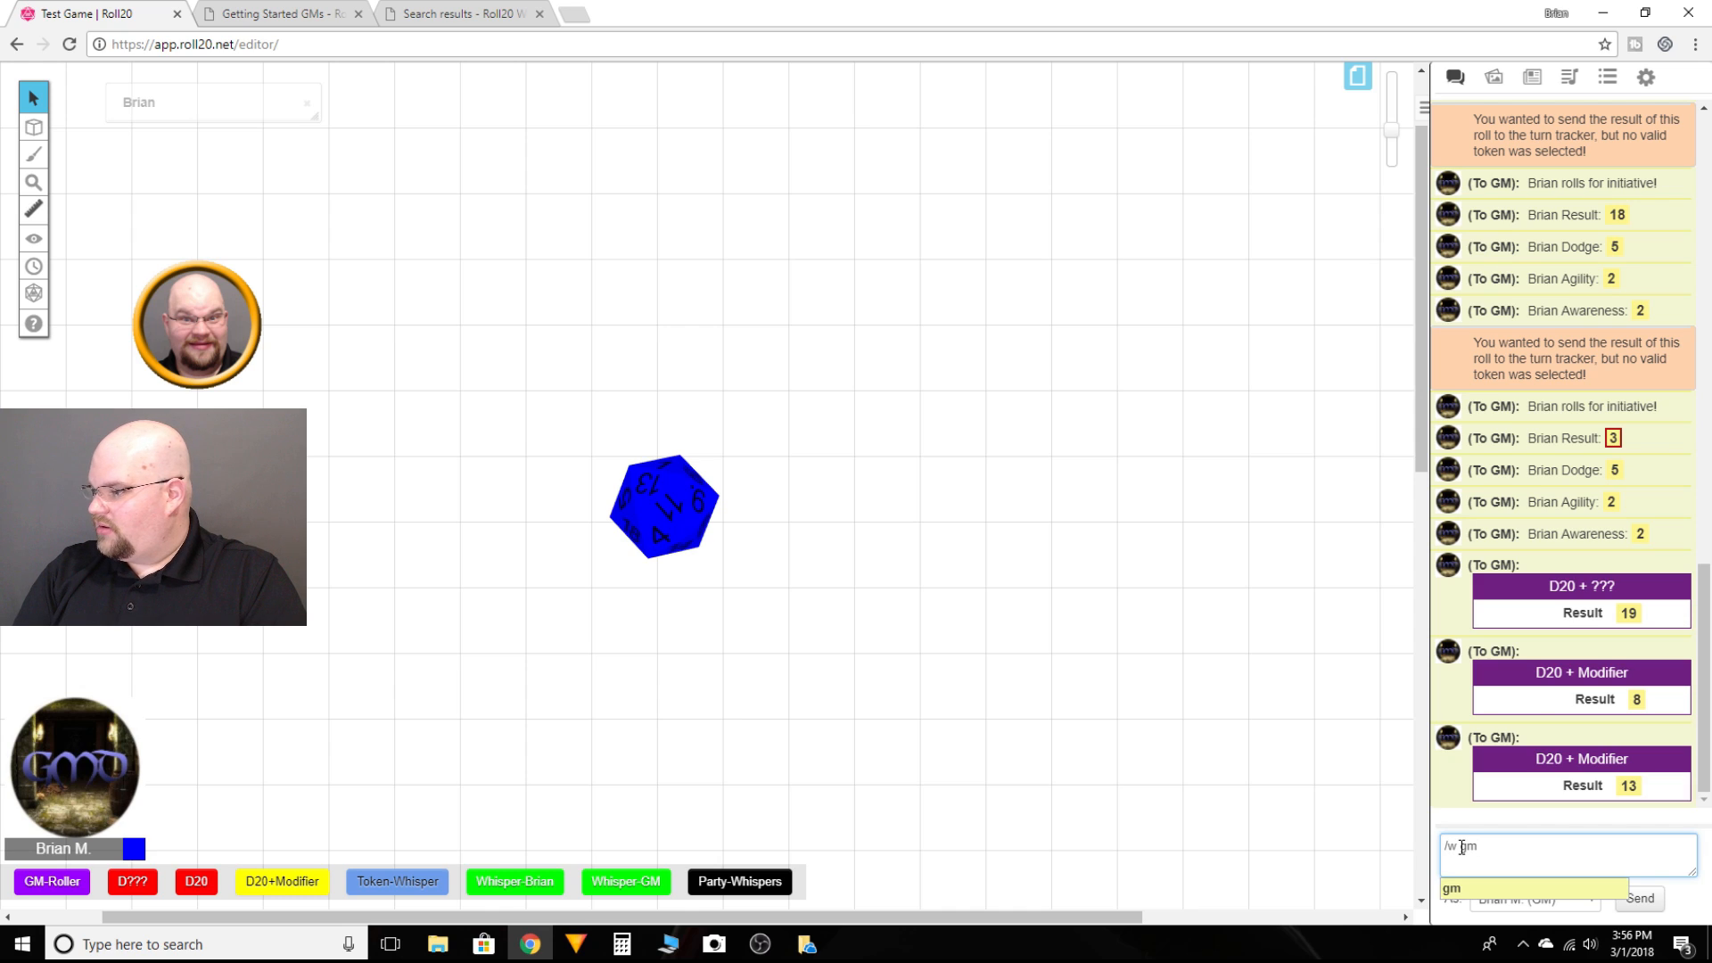
key(Tab)
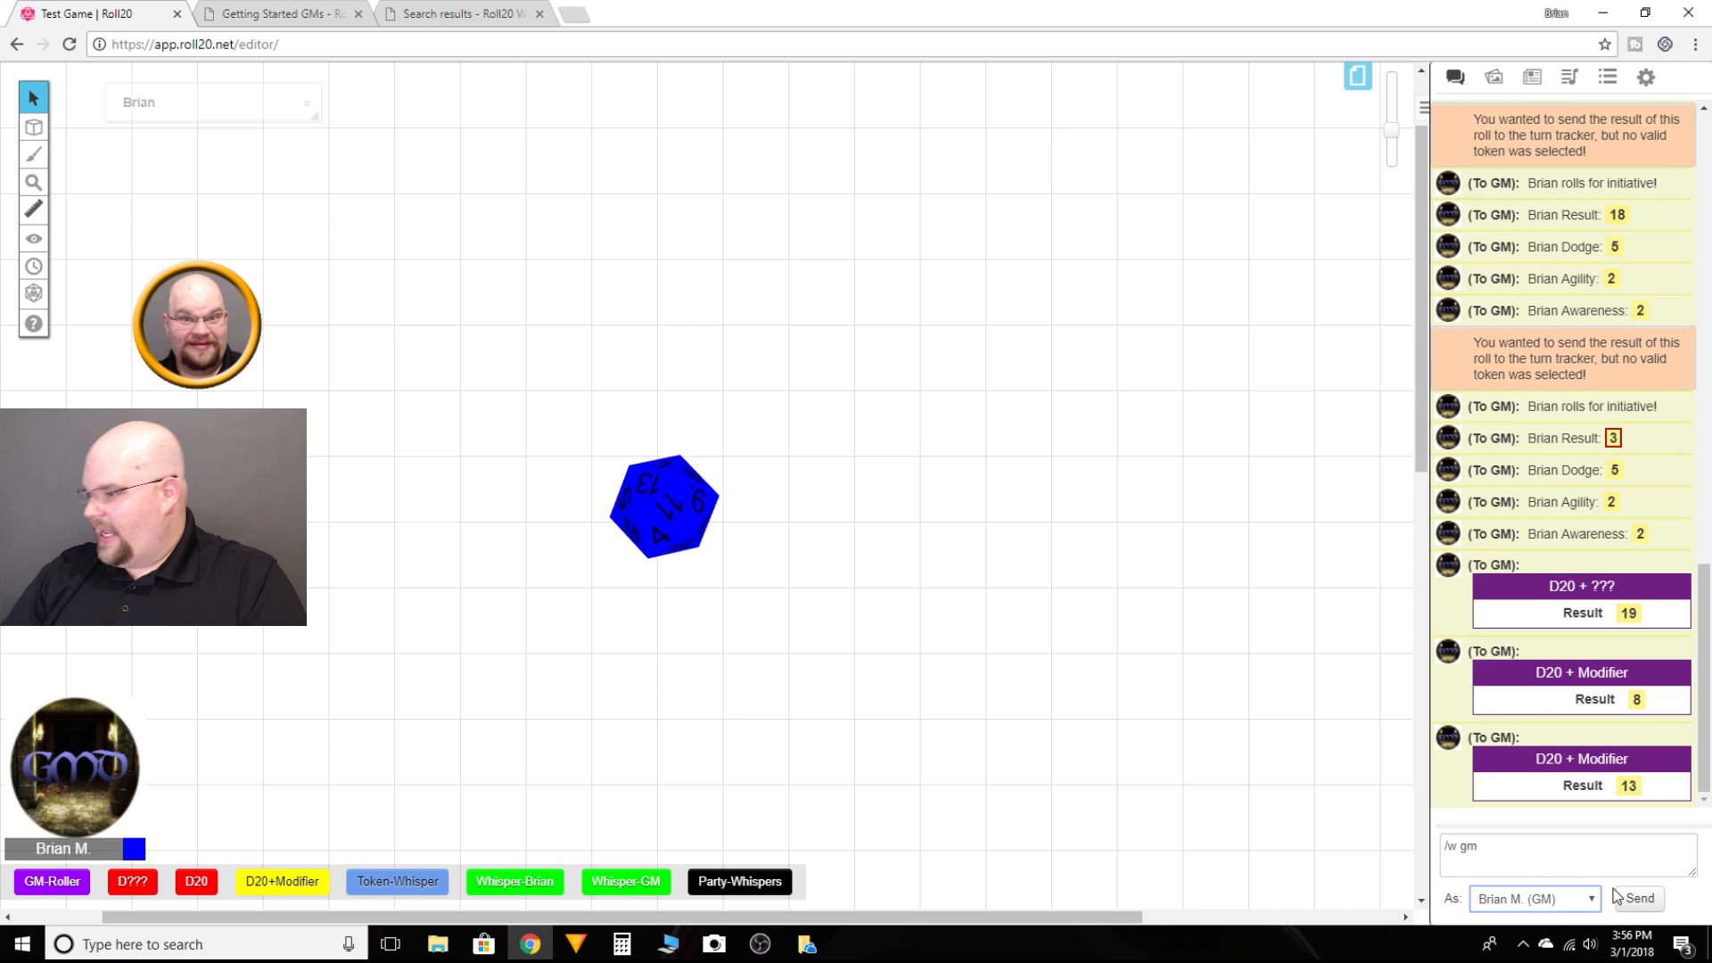
click(1499, 854)
text(ro)
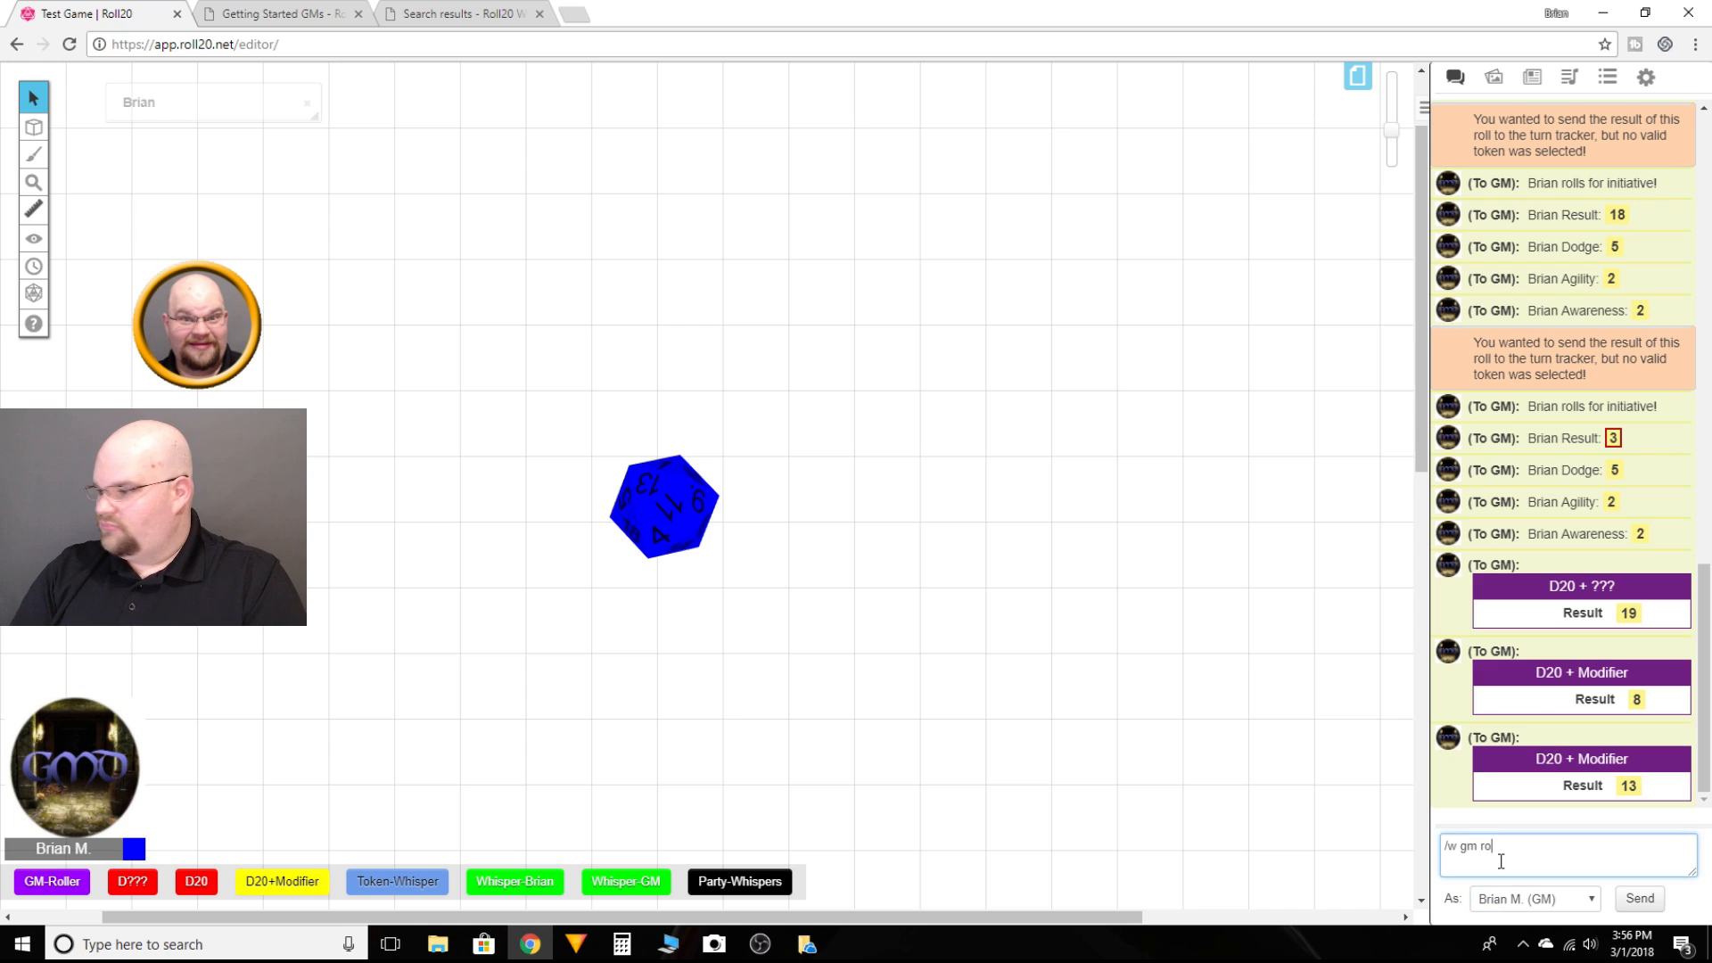
text(ll 1)
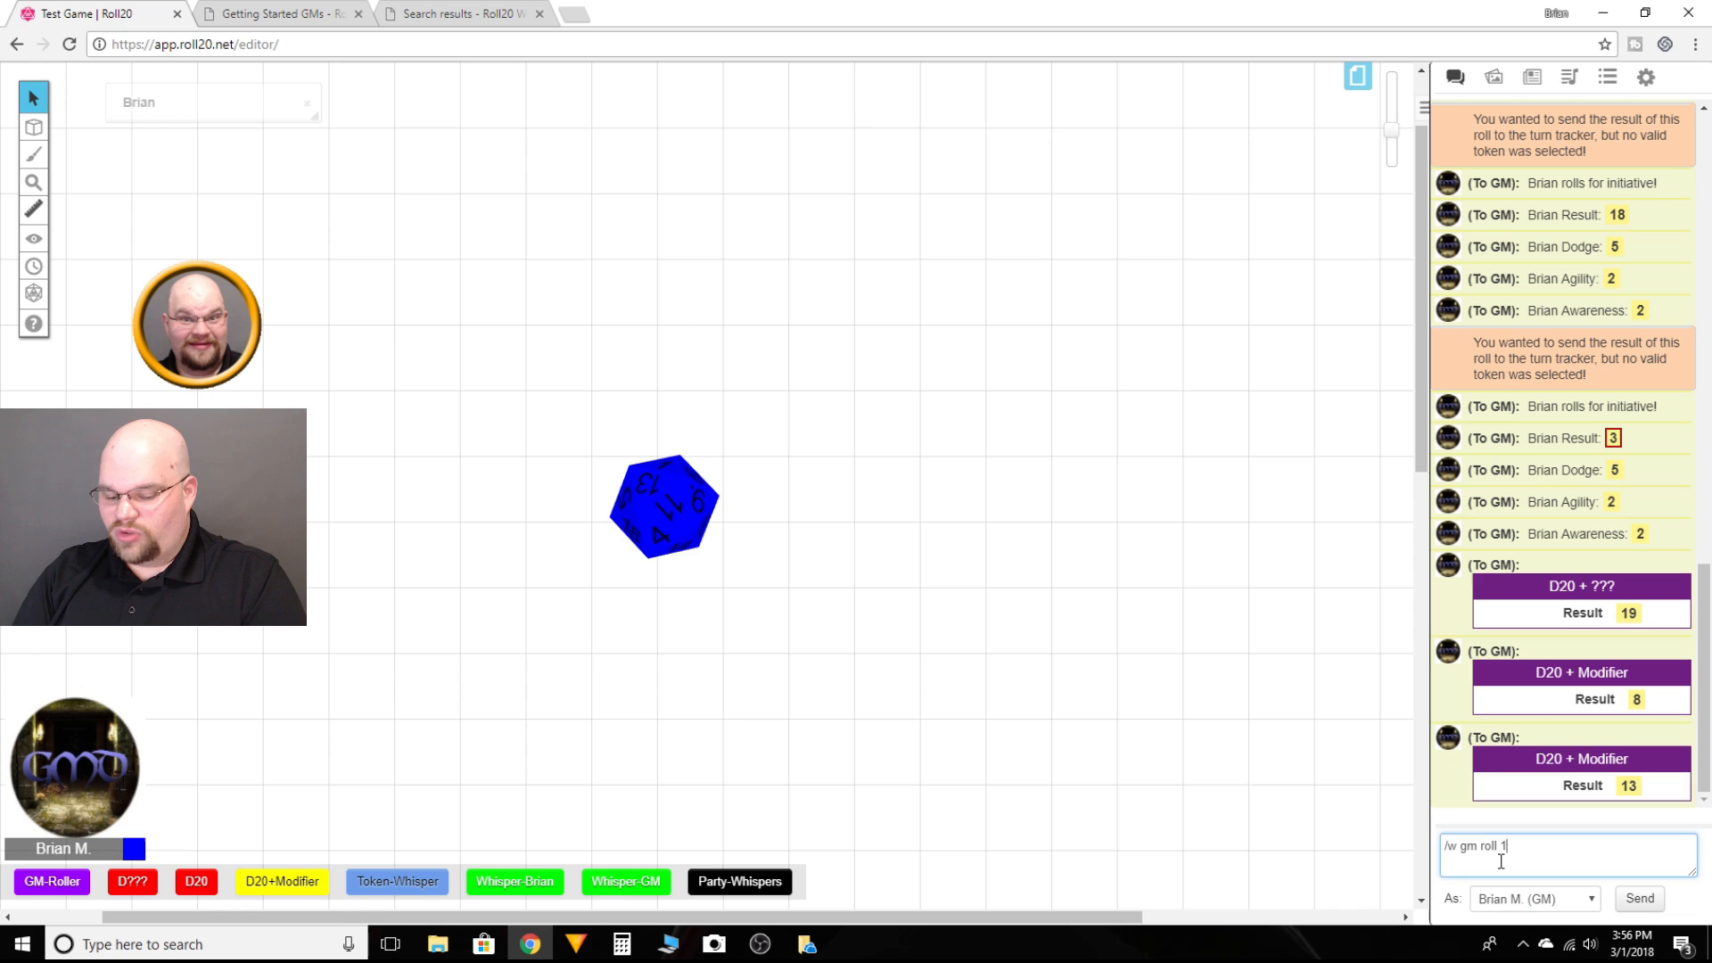
text(d20)
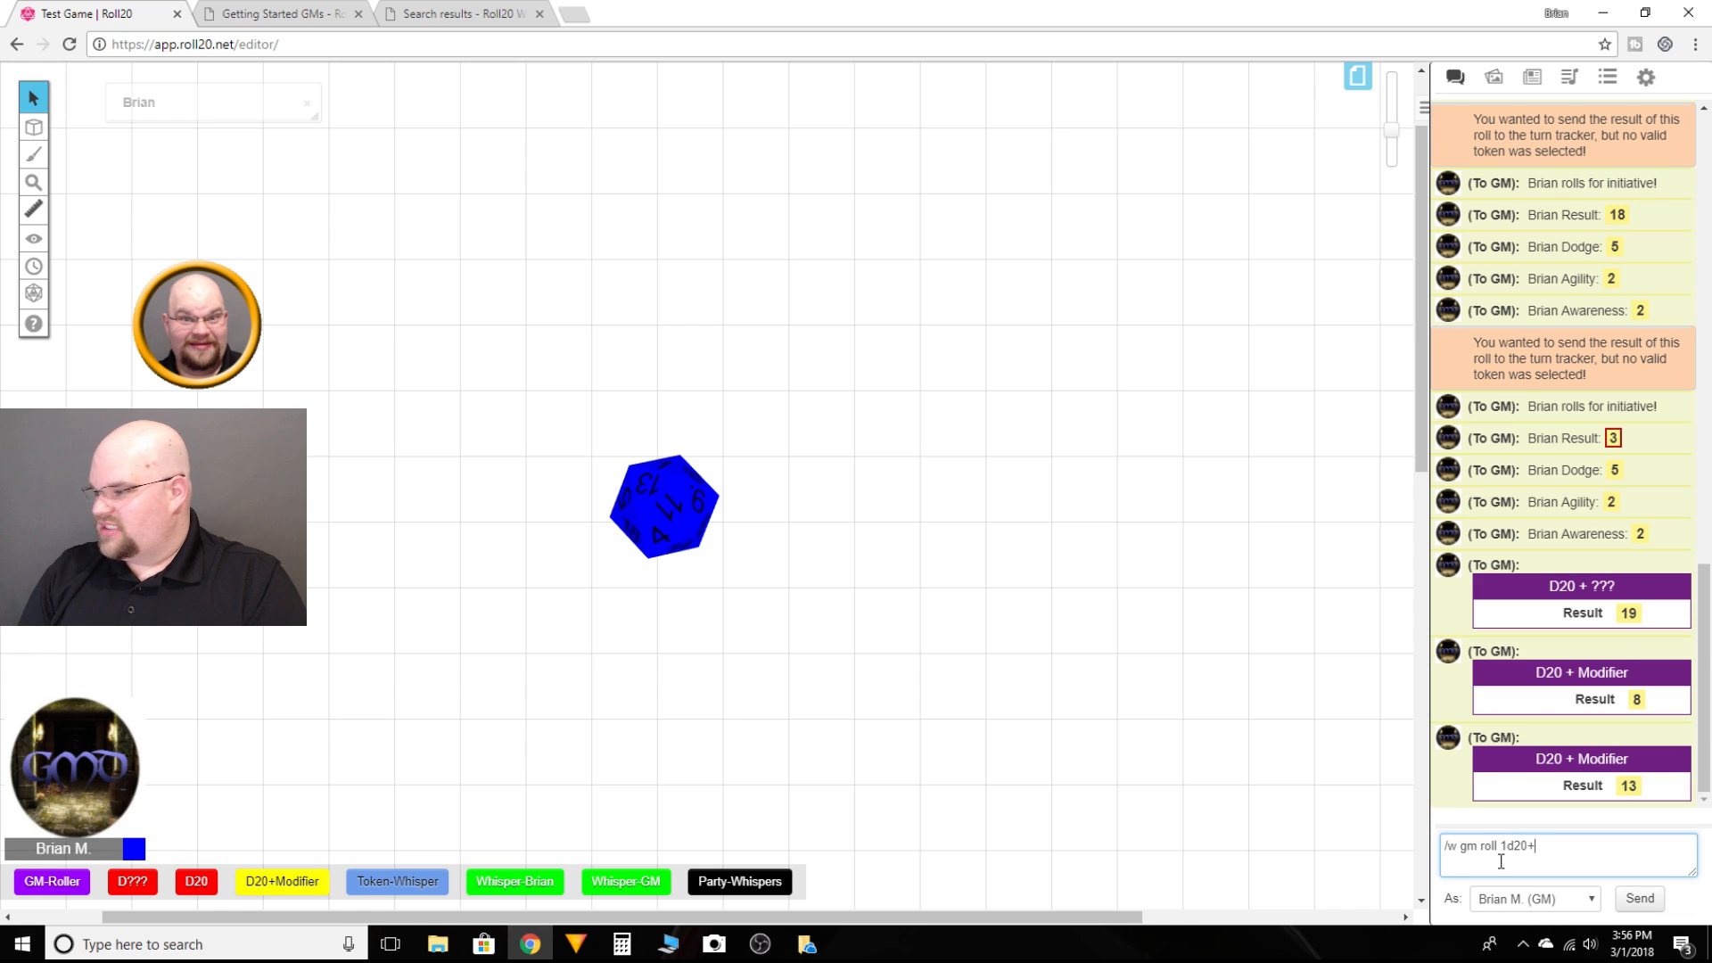
text(+)
key(BackSpace)
key(BackSpace)
key(BackSpace)
key(BackSpace)
key(BackSpace)
key(BackSpace)
key(BackSpace)
key(BackSpace)
key(BackSpace)
key(BackSpace)
key(BackSpace)
key(BackSpace)
key(BackSpace)
key(BackSpace)
key(BackSpace)
key(BackSpace)
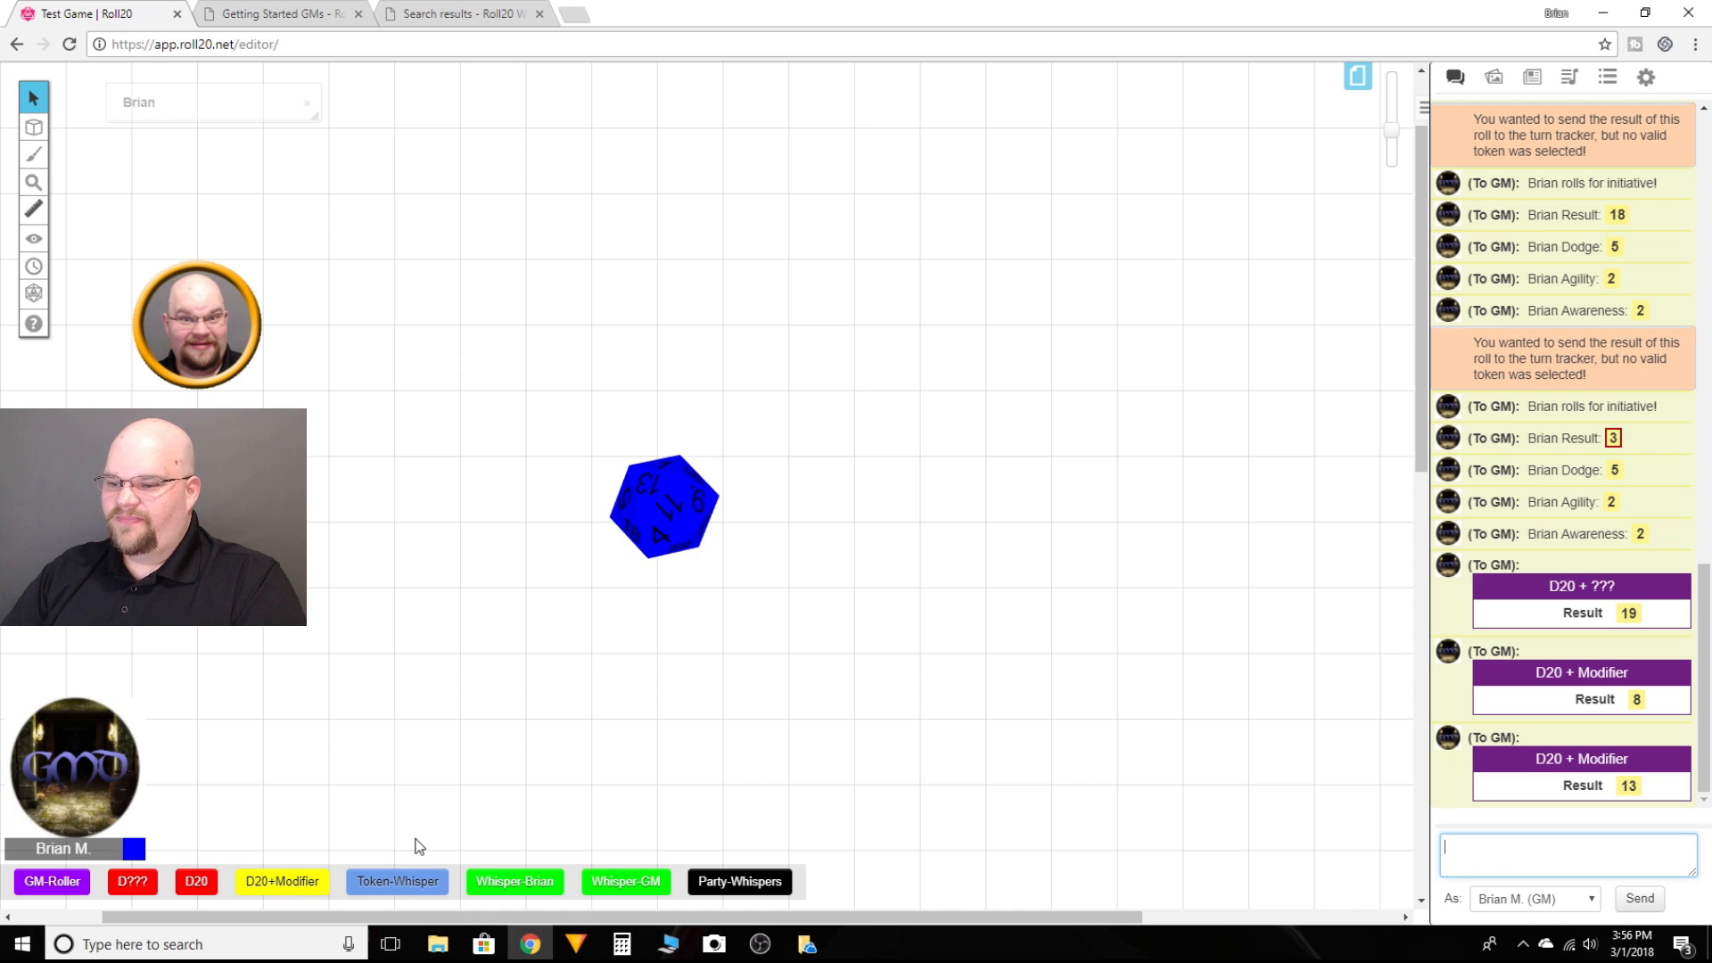
Step: Run the D20+Modifier quick-bar macro with a modifier of 4
click(284, 885)
text(4)
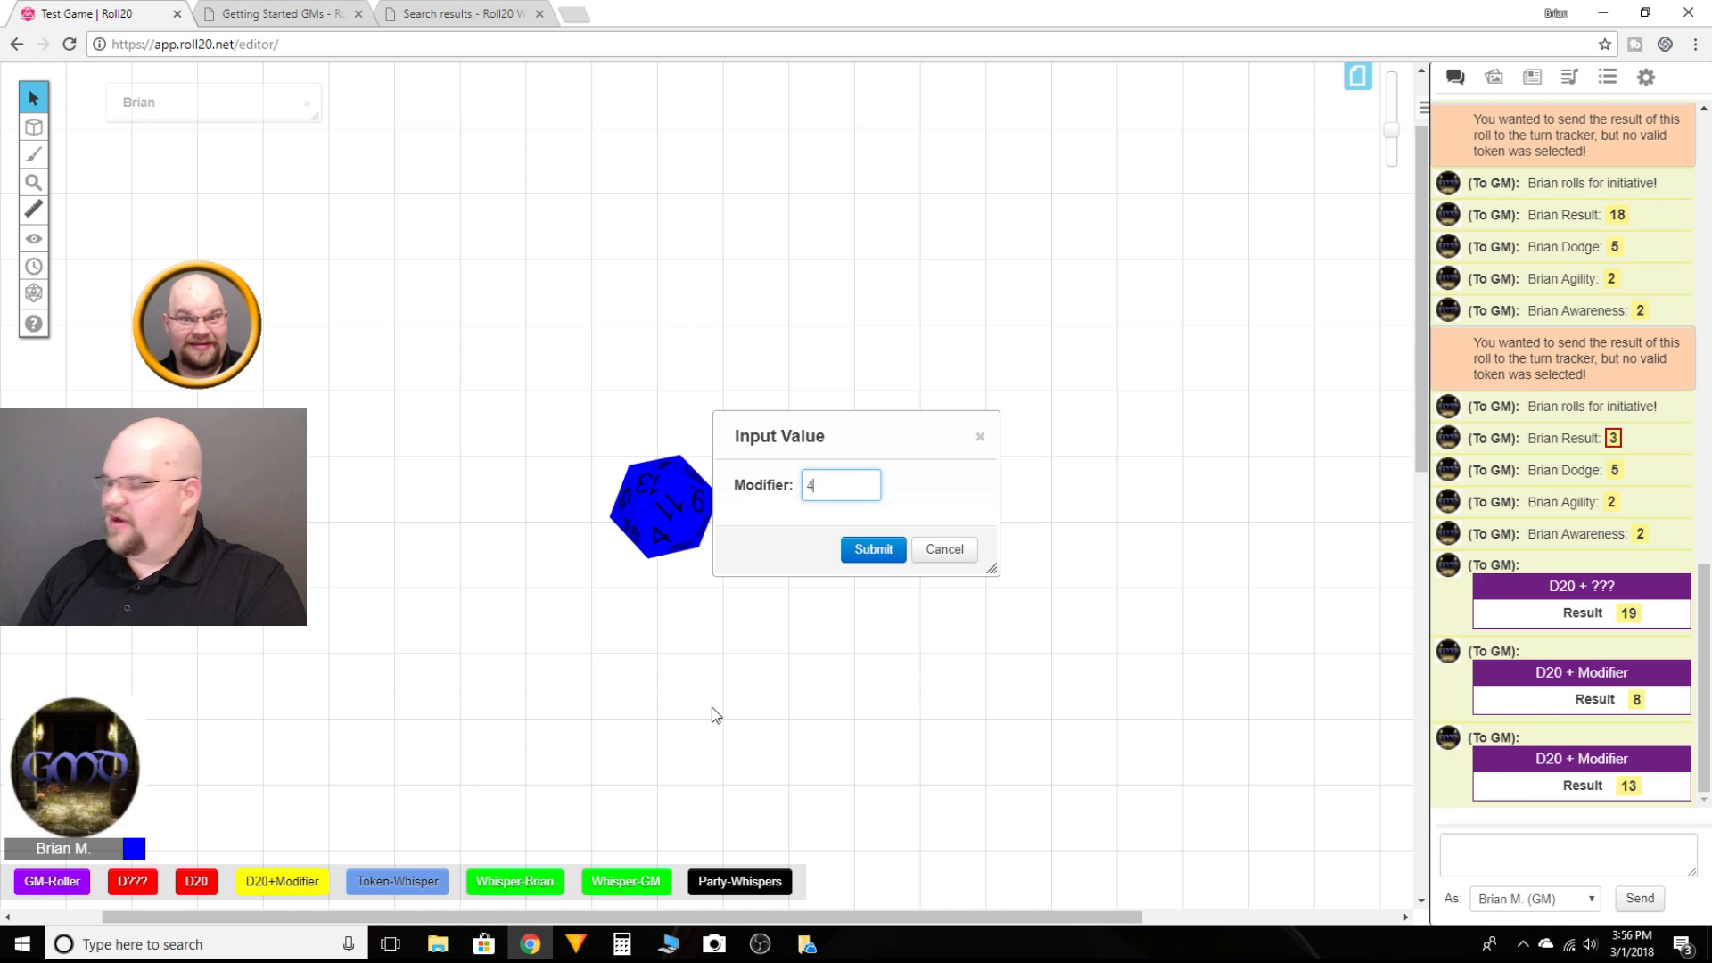
key(Return)
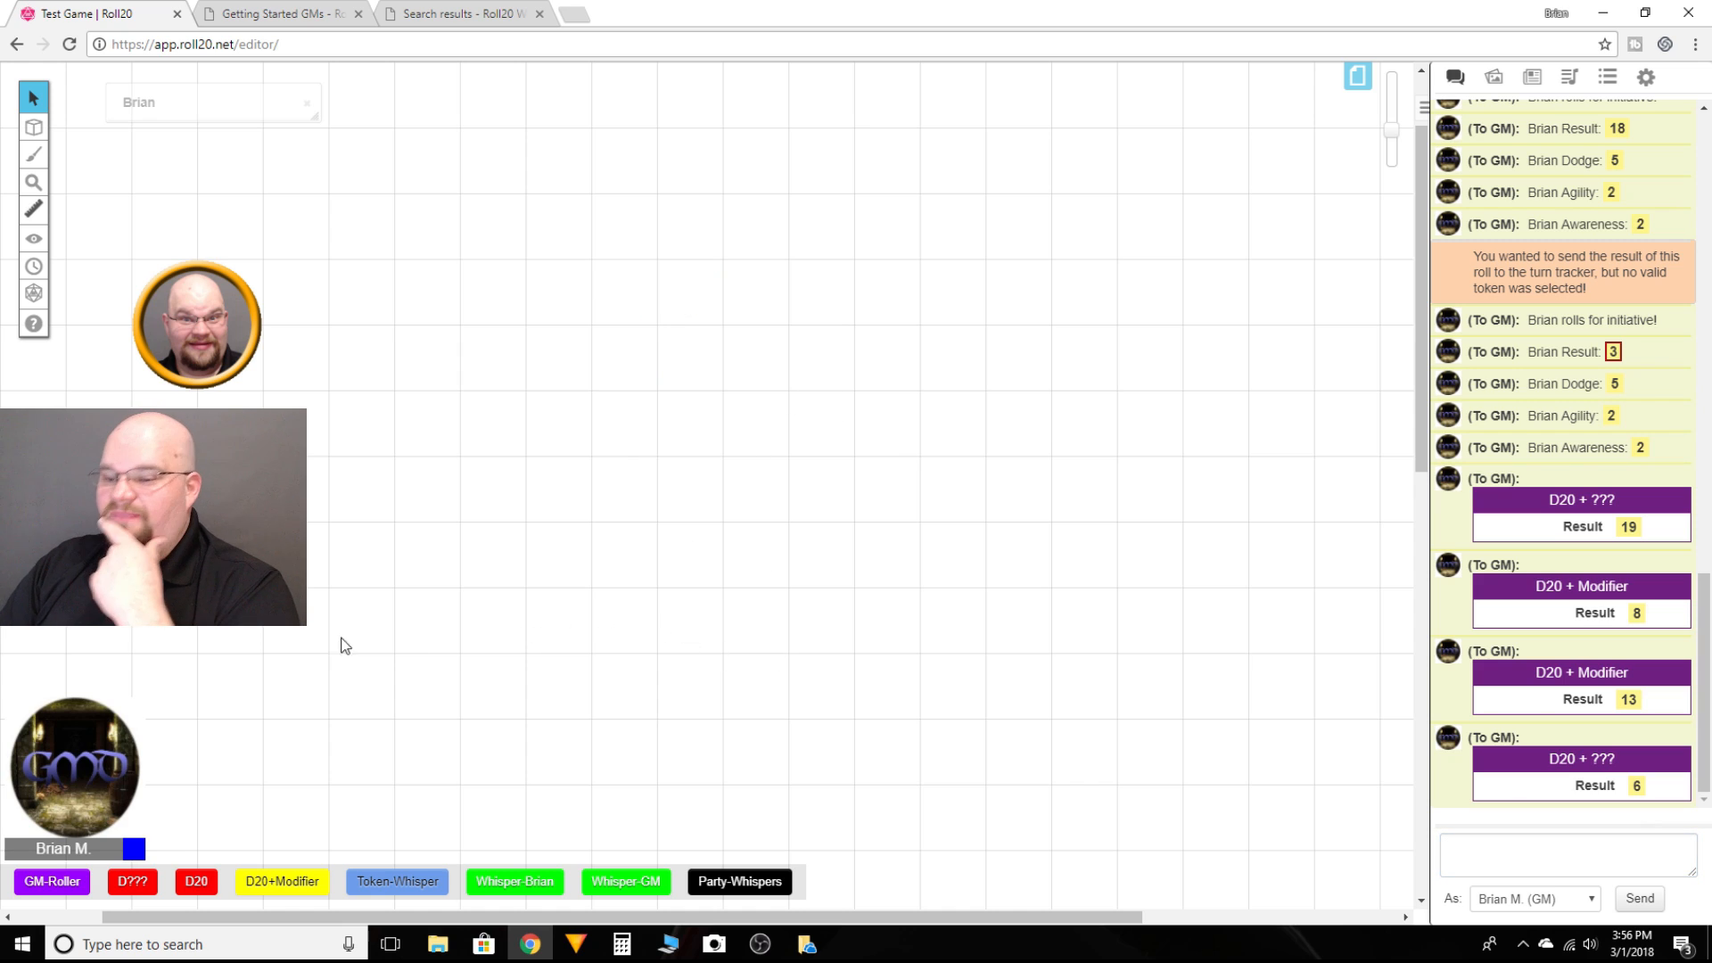
Step: Run the D??? quick-bar macro rolling 1 die of type 6 with a modifier of 5
click(133, 883)
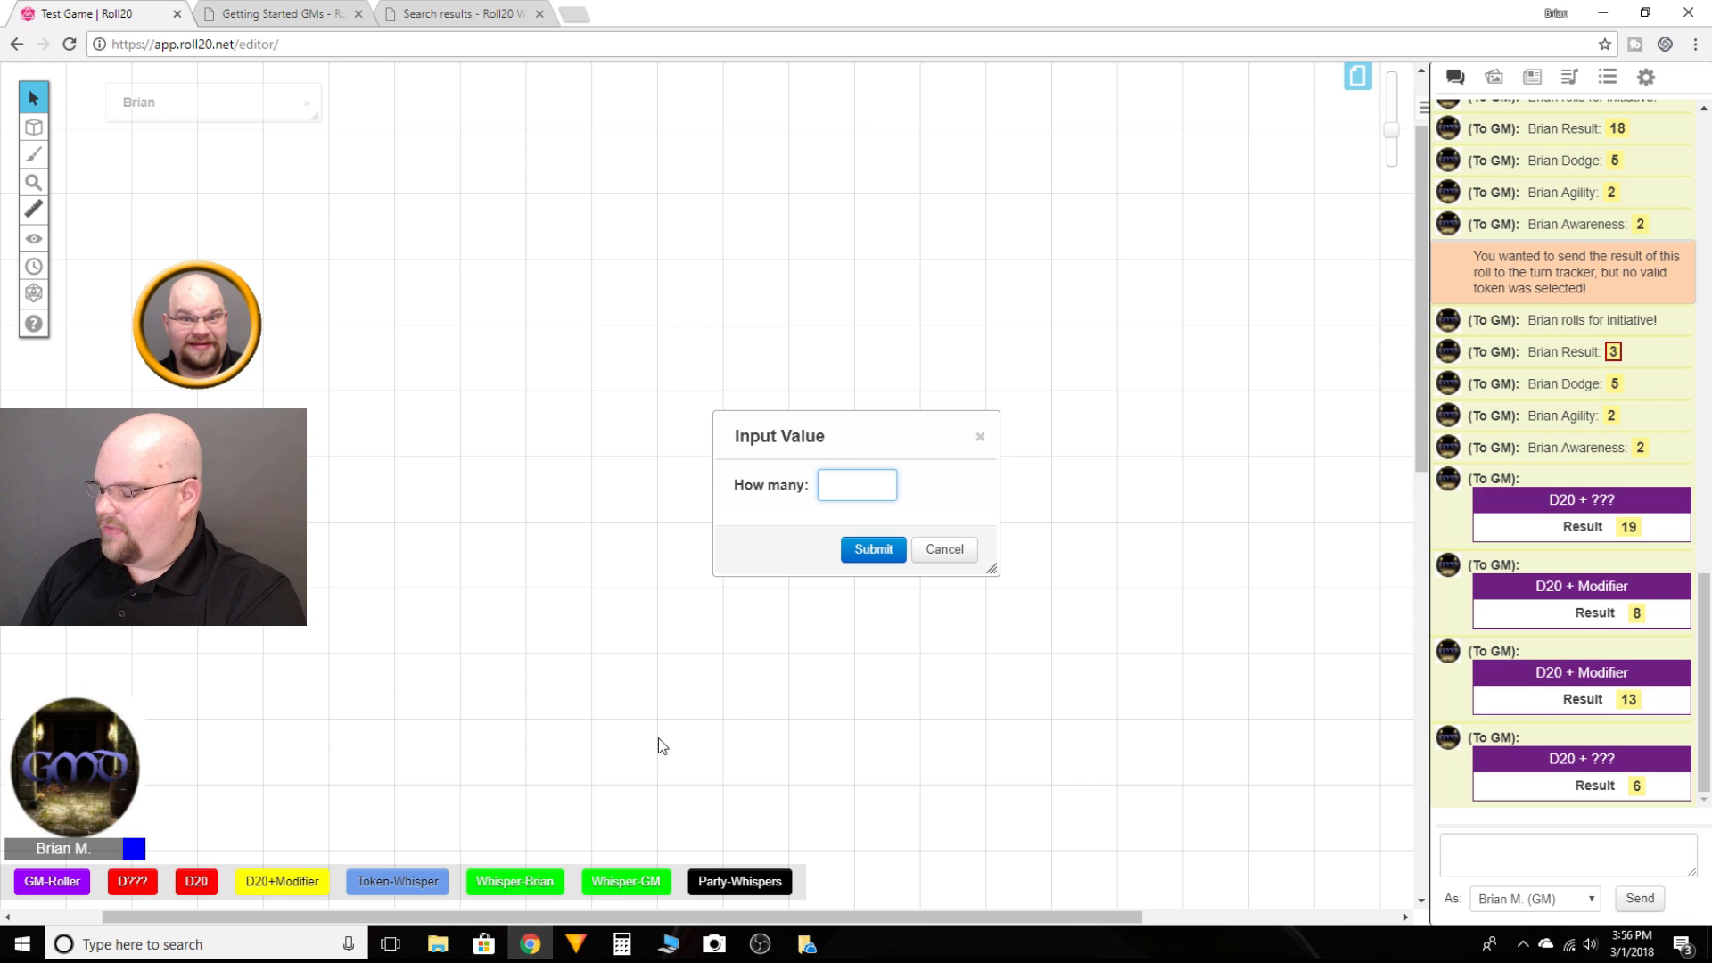
text(1)
key(Return)
text(6)
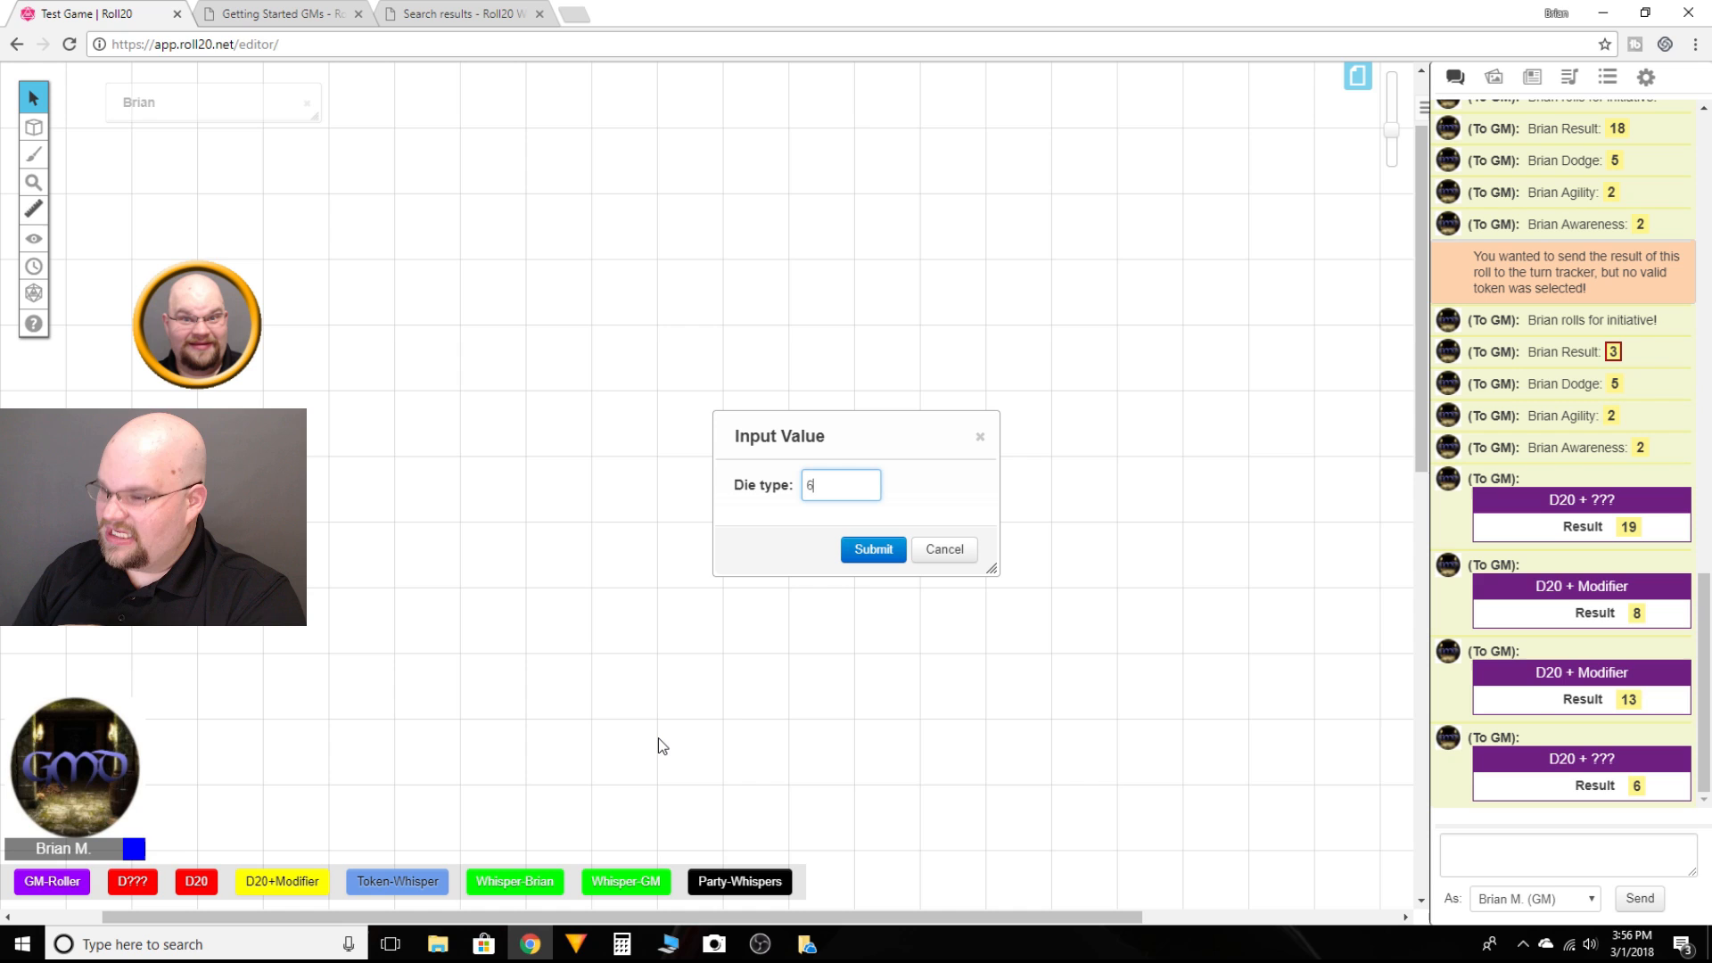
key(Return)
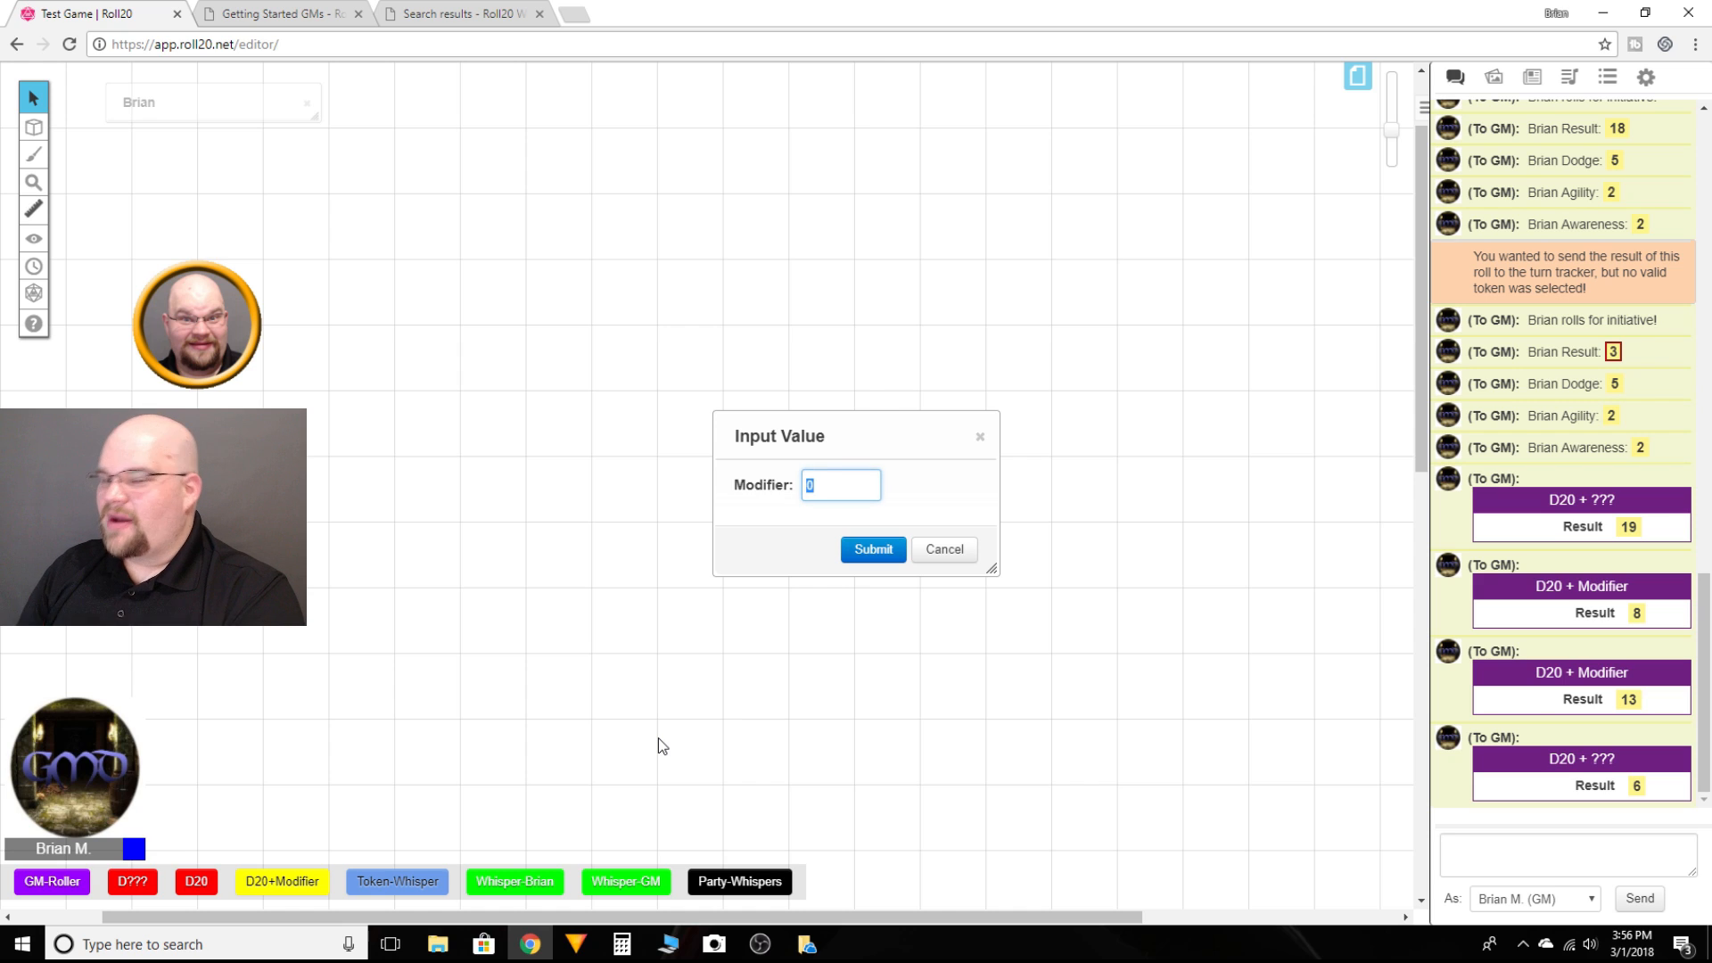
text(5)
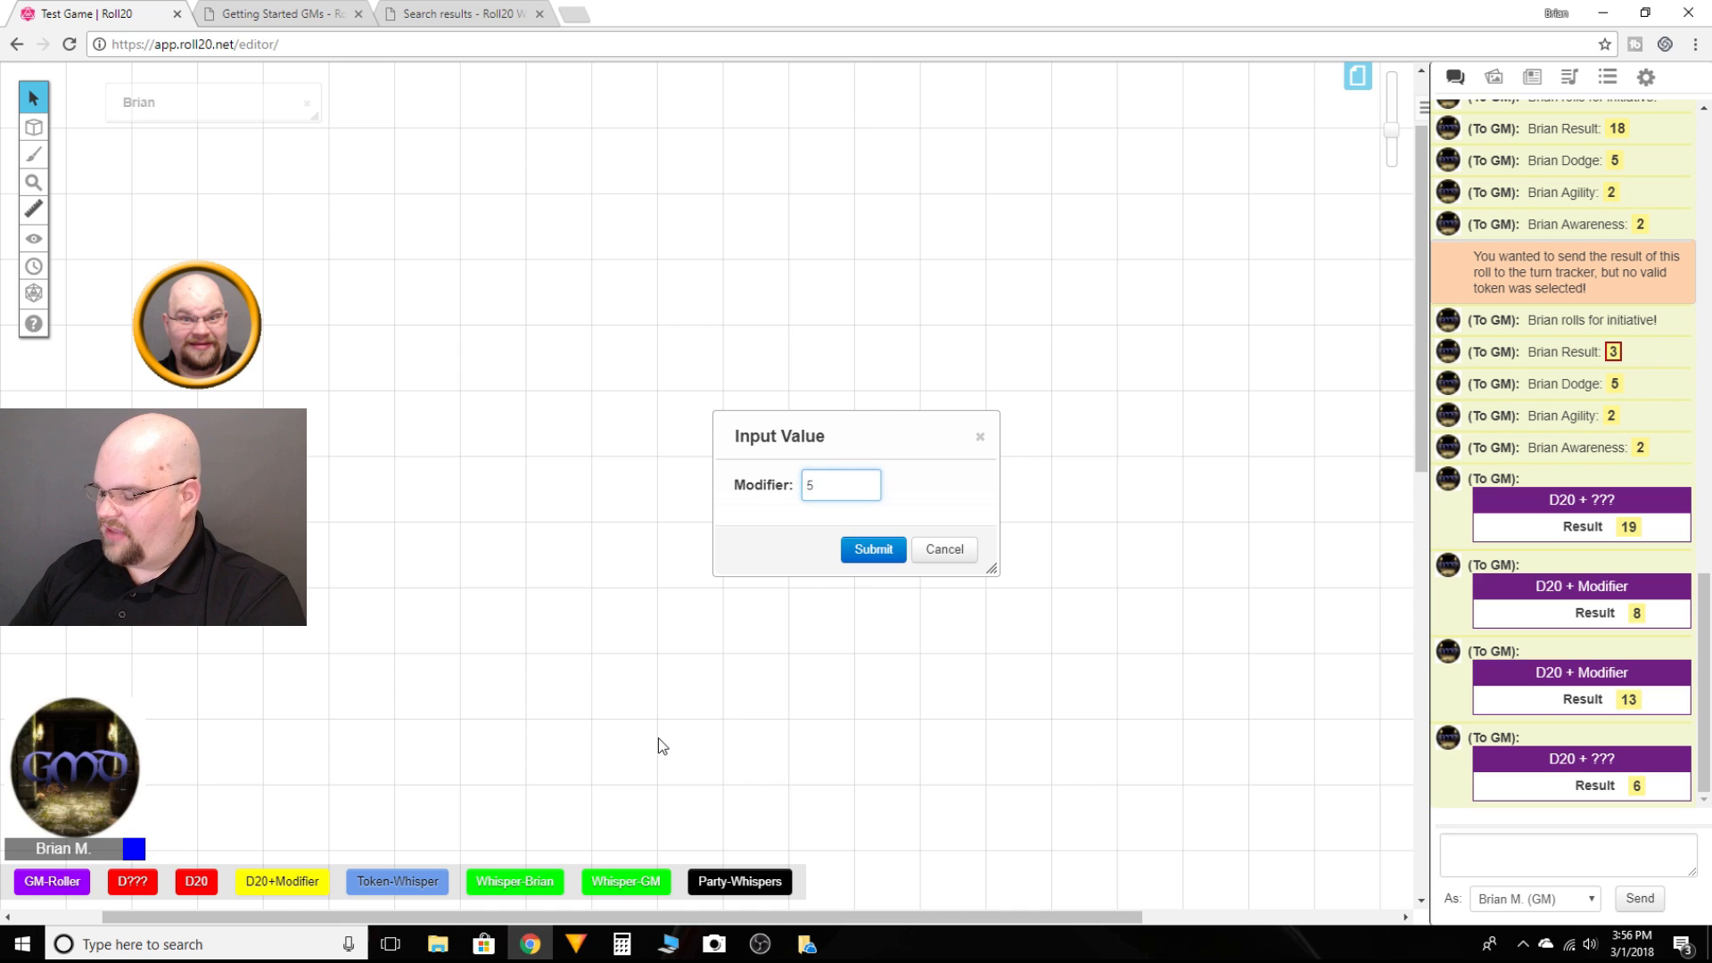
key(Return)
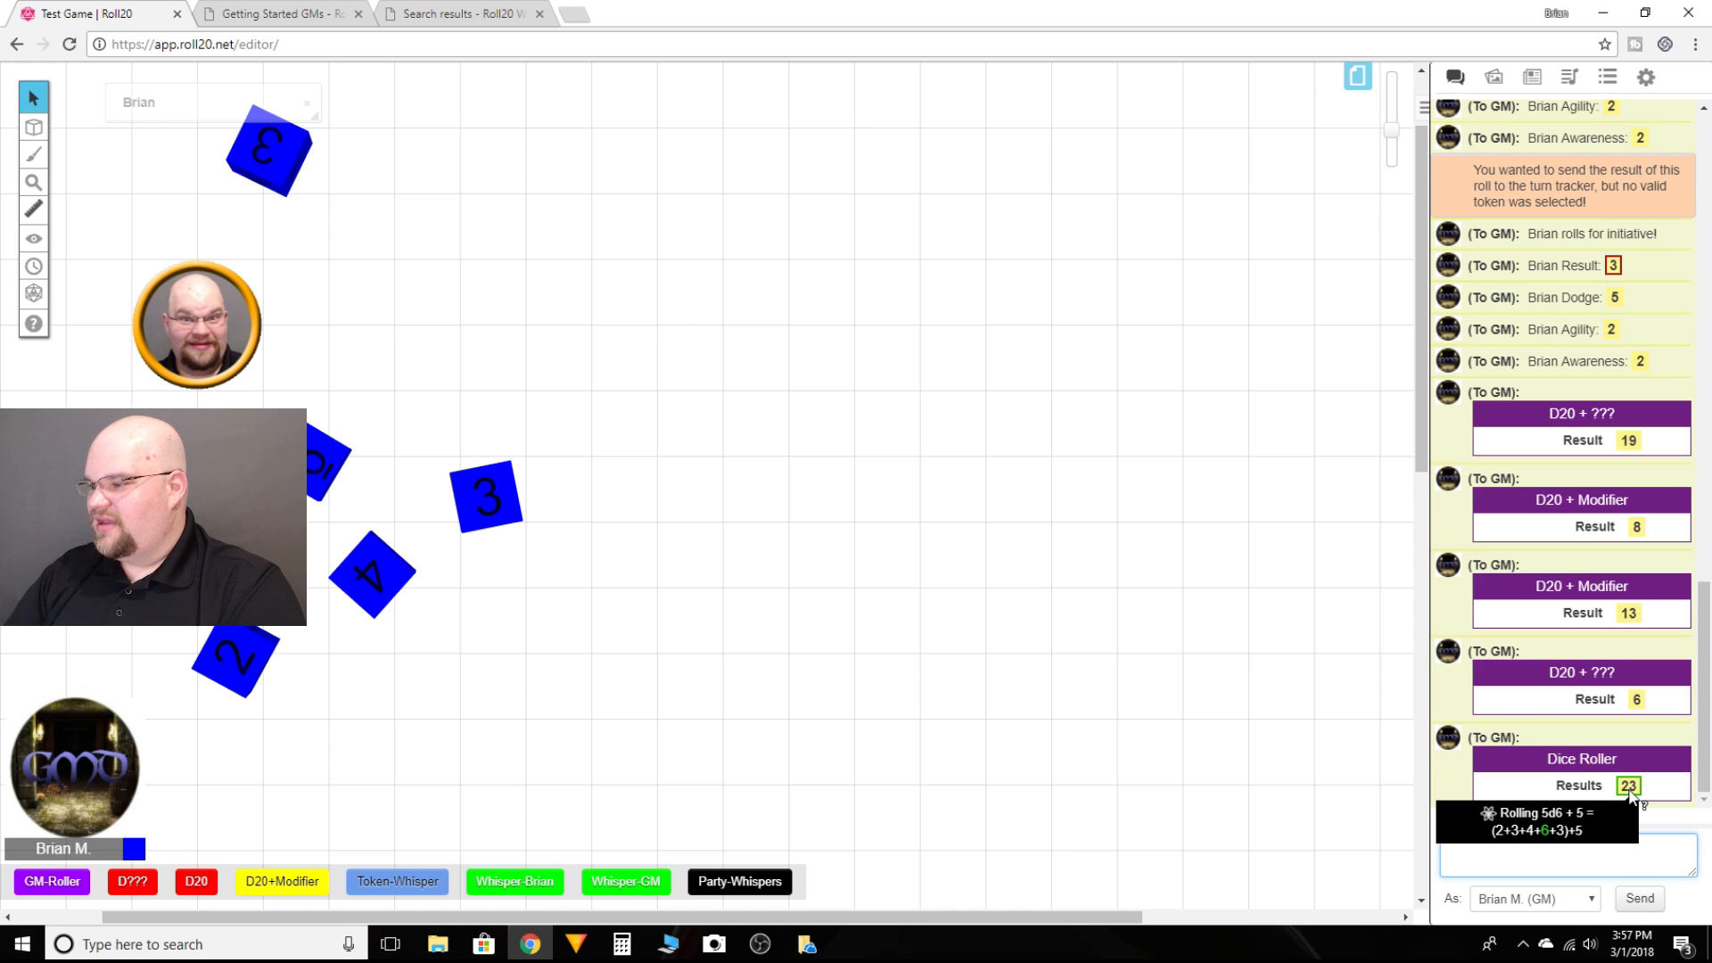
Step: Run the D??? quick-bar macro rolling 2 dice of type 10 with the default modifier
click(131, 884)
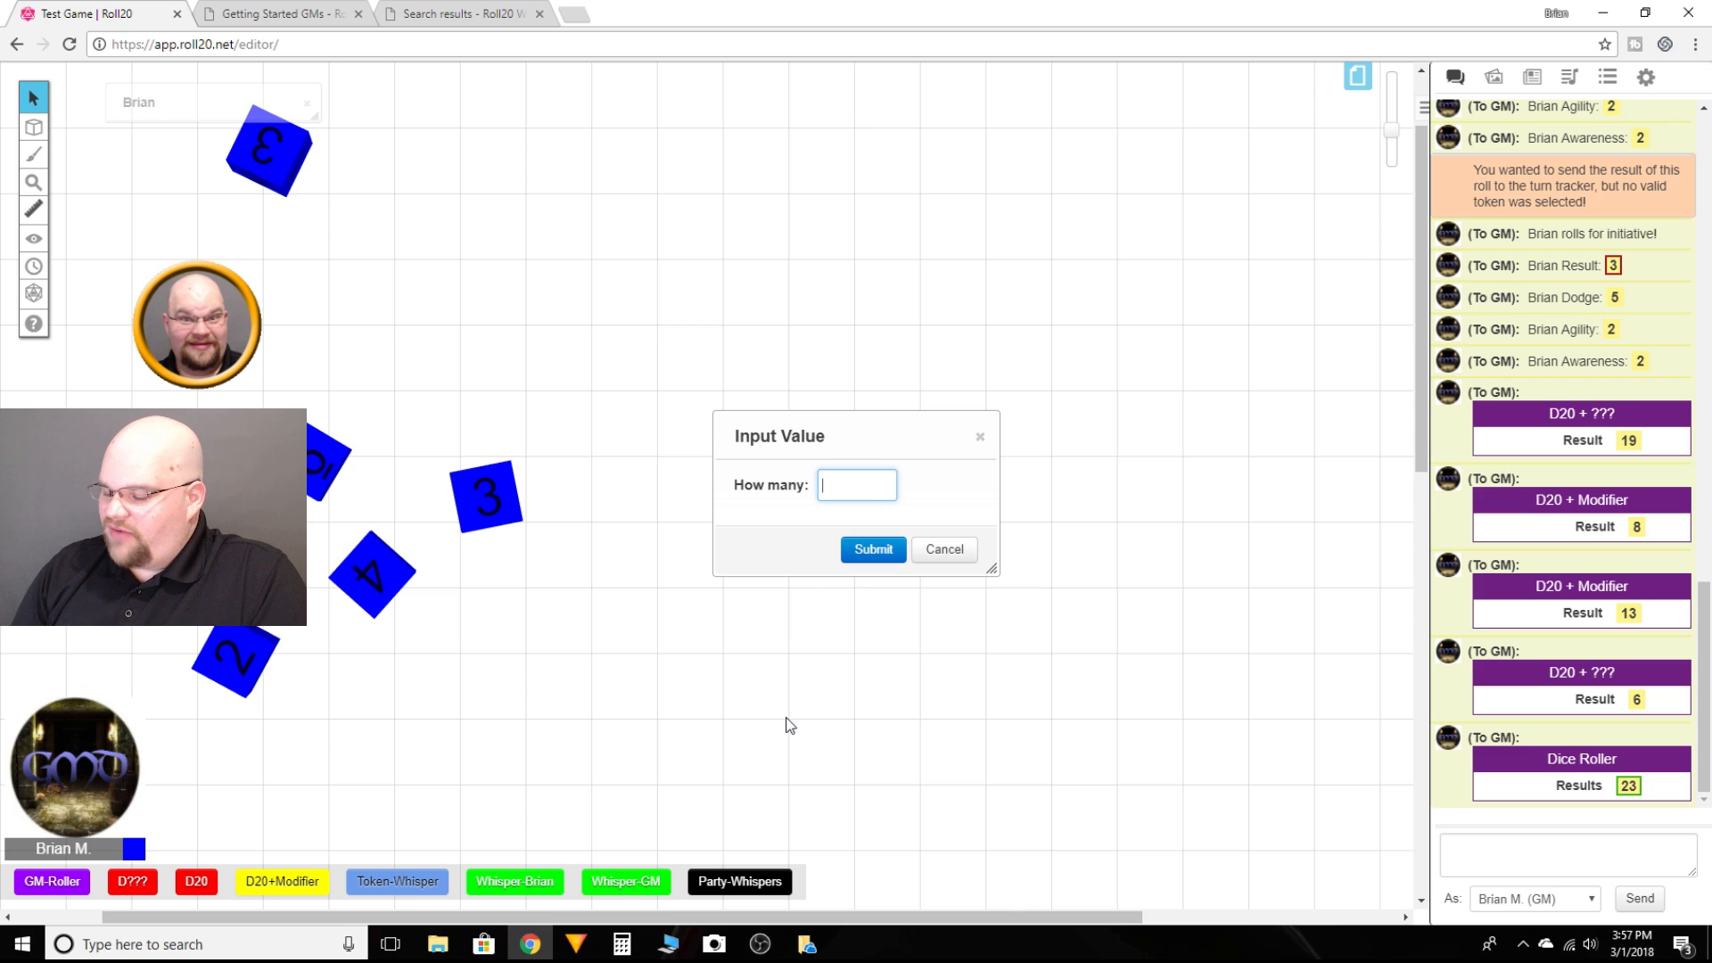
text(2)
key(Return)
text(10)
key(Return)
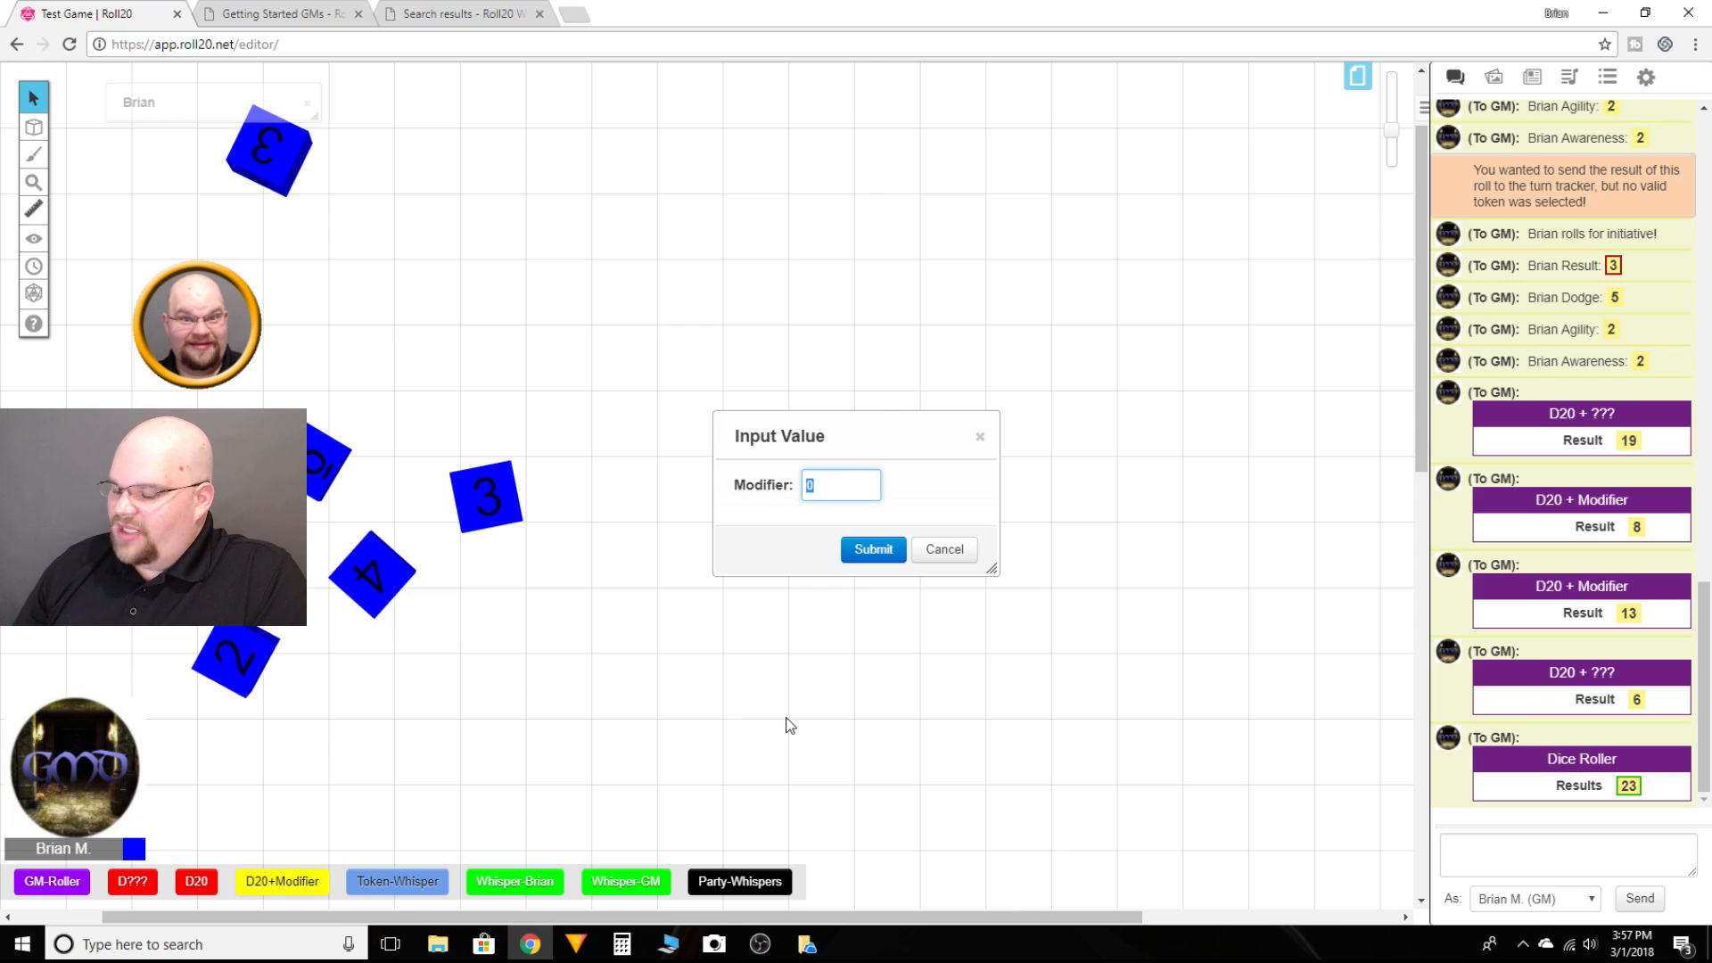
key(Return)
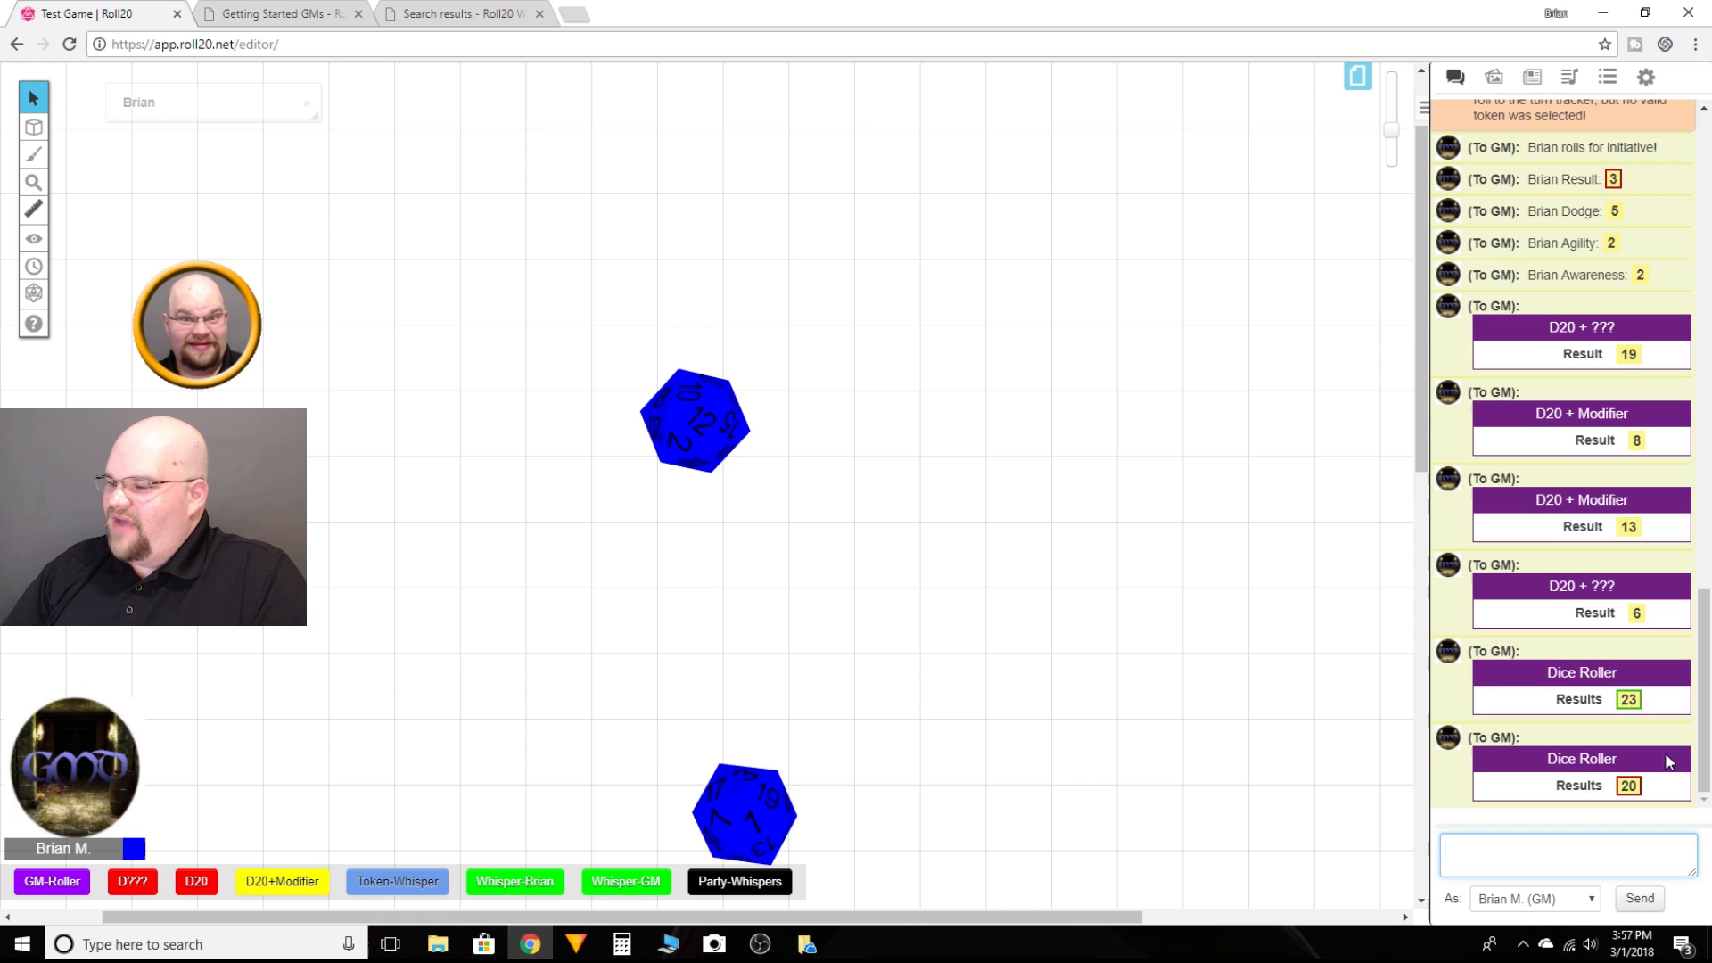
Step: Run the D??? quick-bar macro rolling 1 die of type 6 with the default modifier
click(140, 879)
text(1)
key(Return)
text(6)
key(Return)
key(Return)
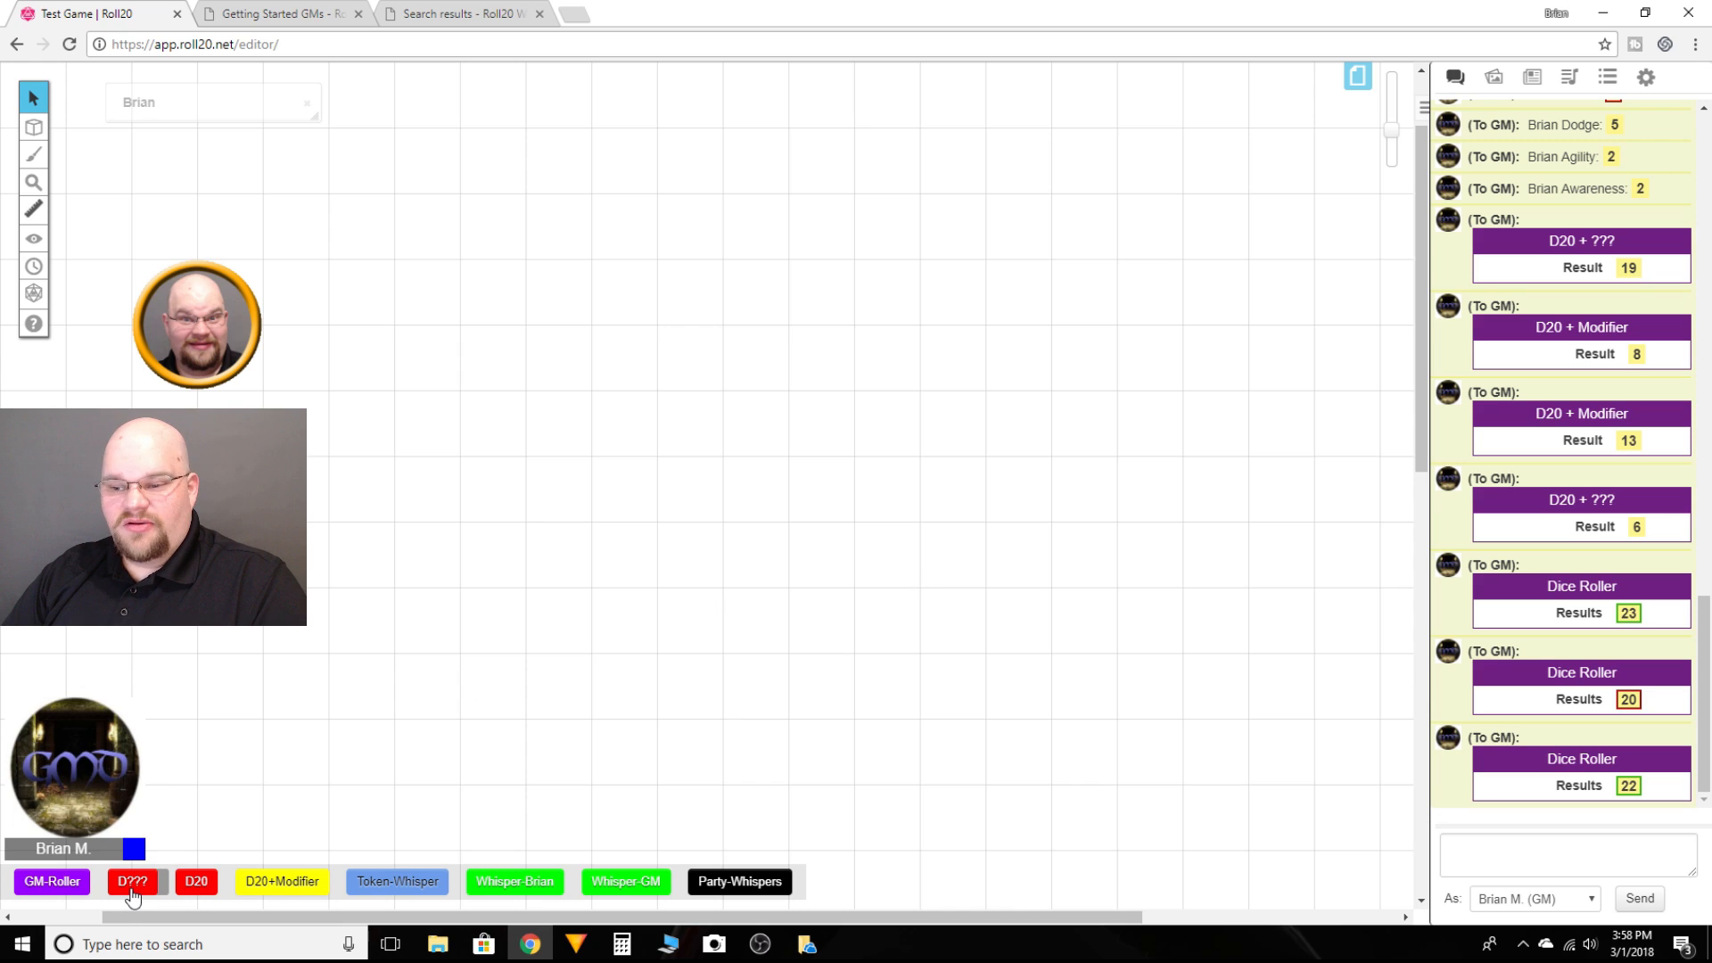
Step: Open the D??? macro for editing and test it with a die type of 6, moving each input prompt aside
click(1609, 80)
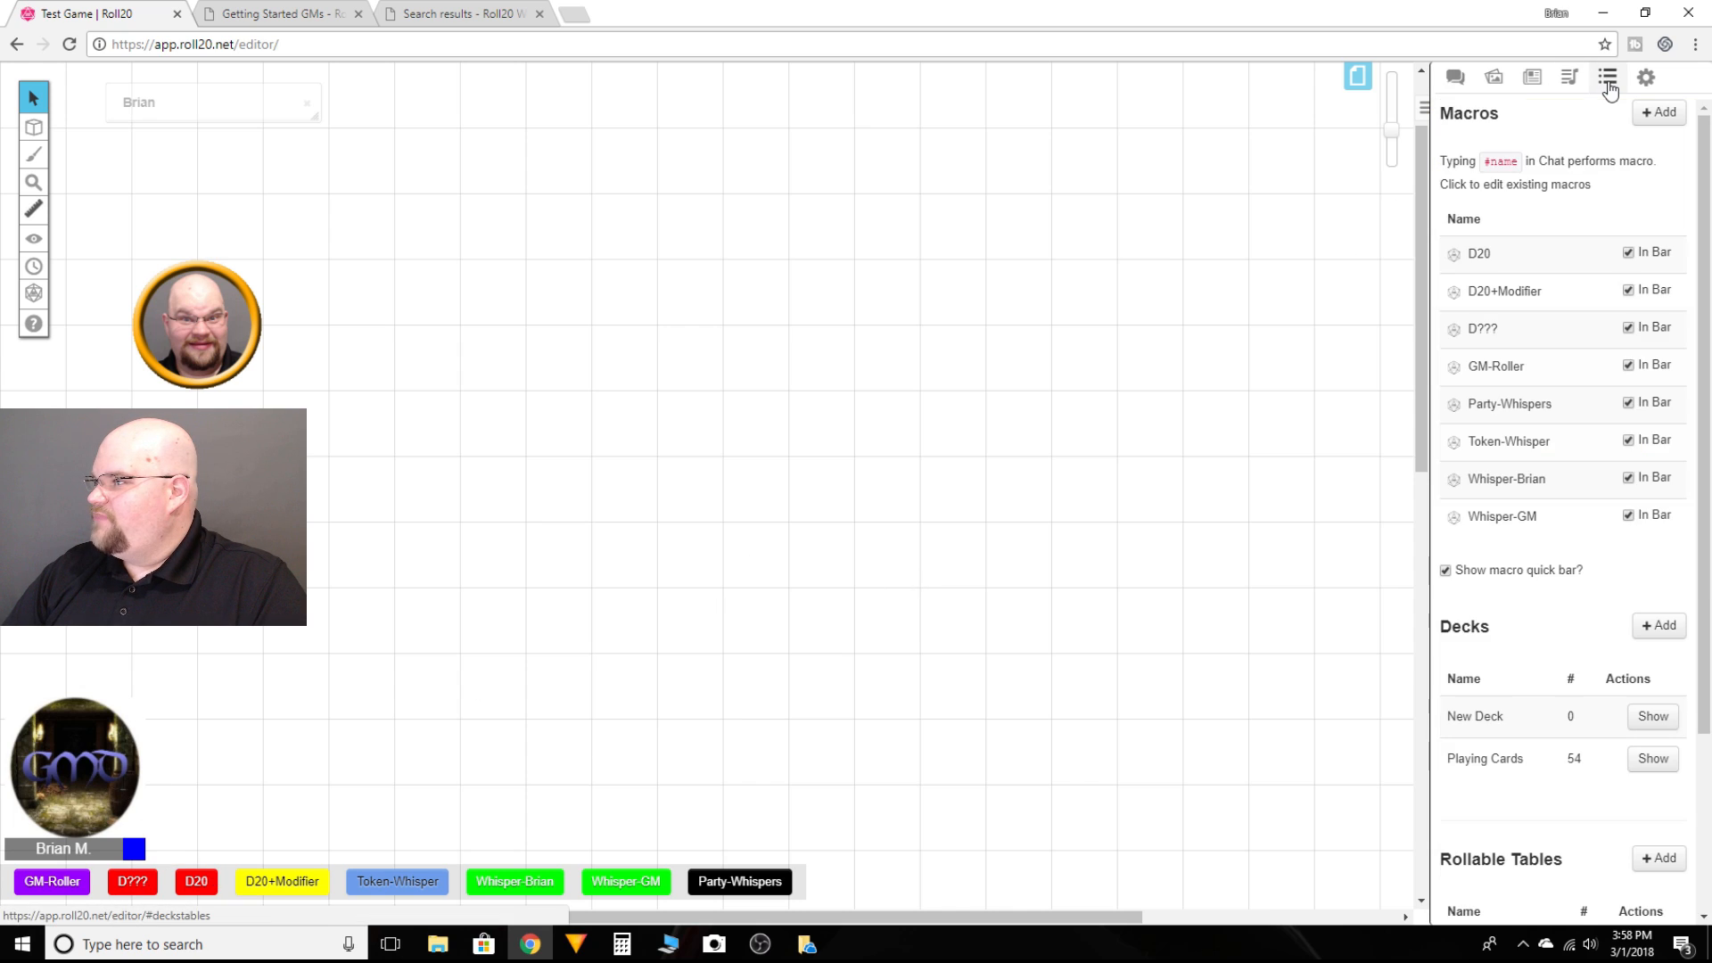
click(1483, 330)
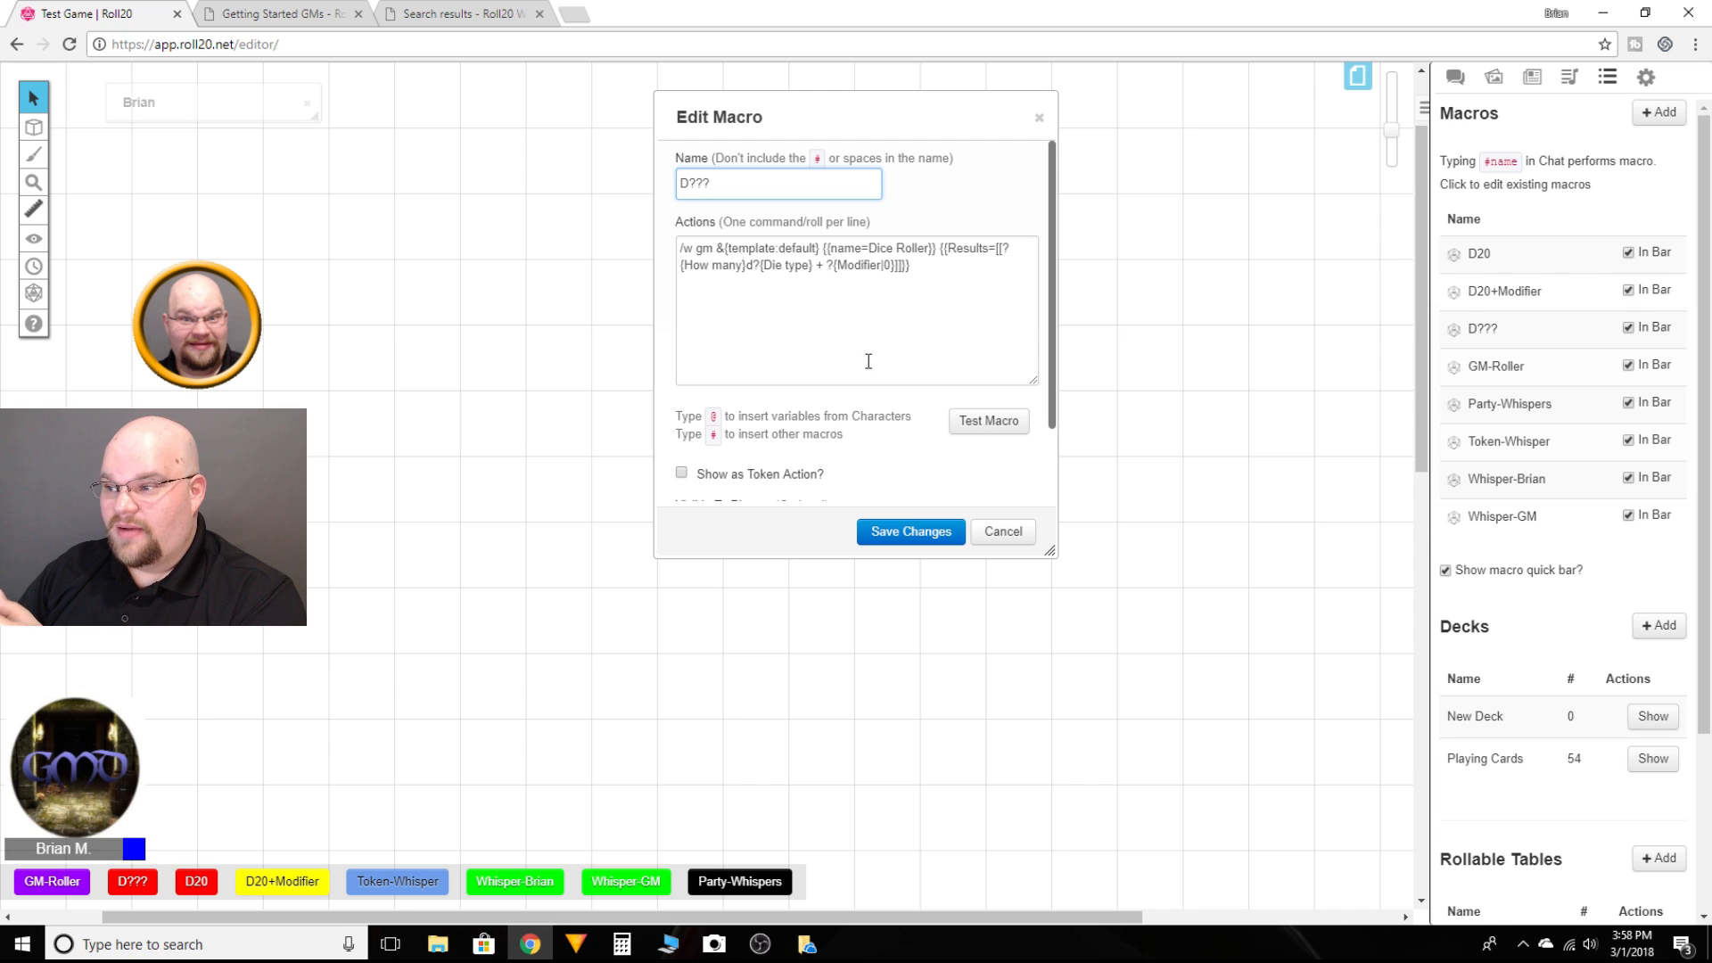
click(987, 422)
drag(890, 432, 1307, 331)
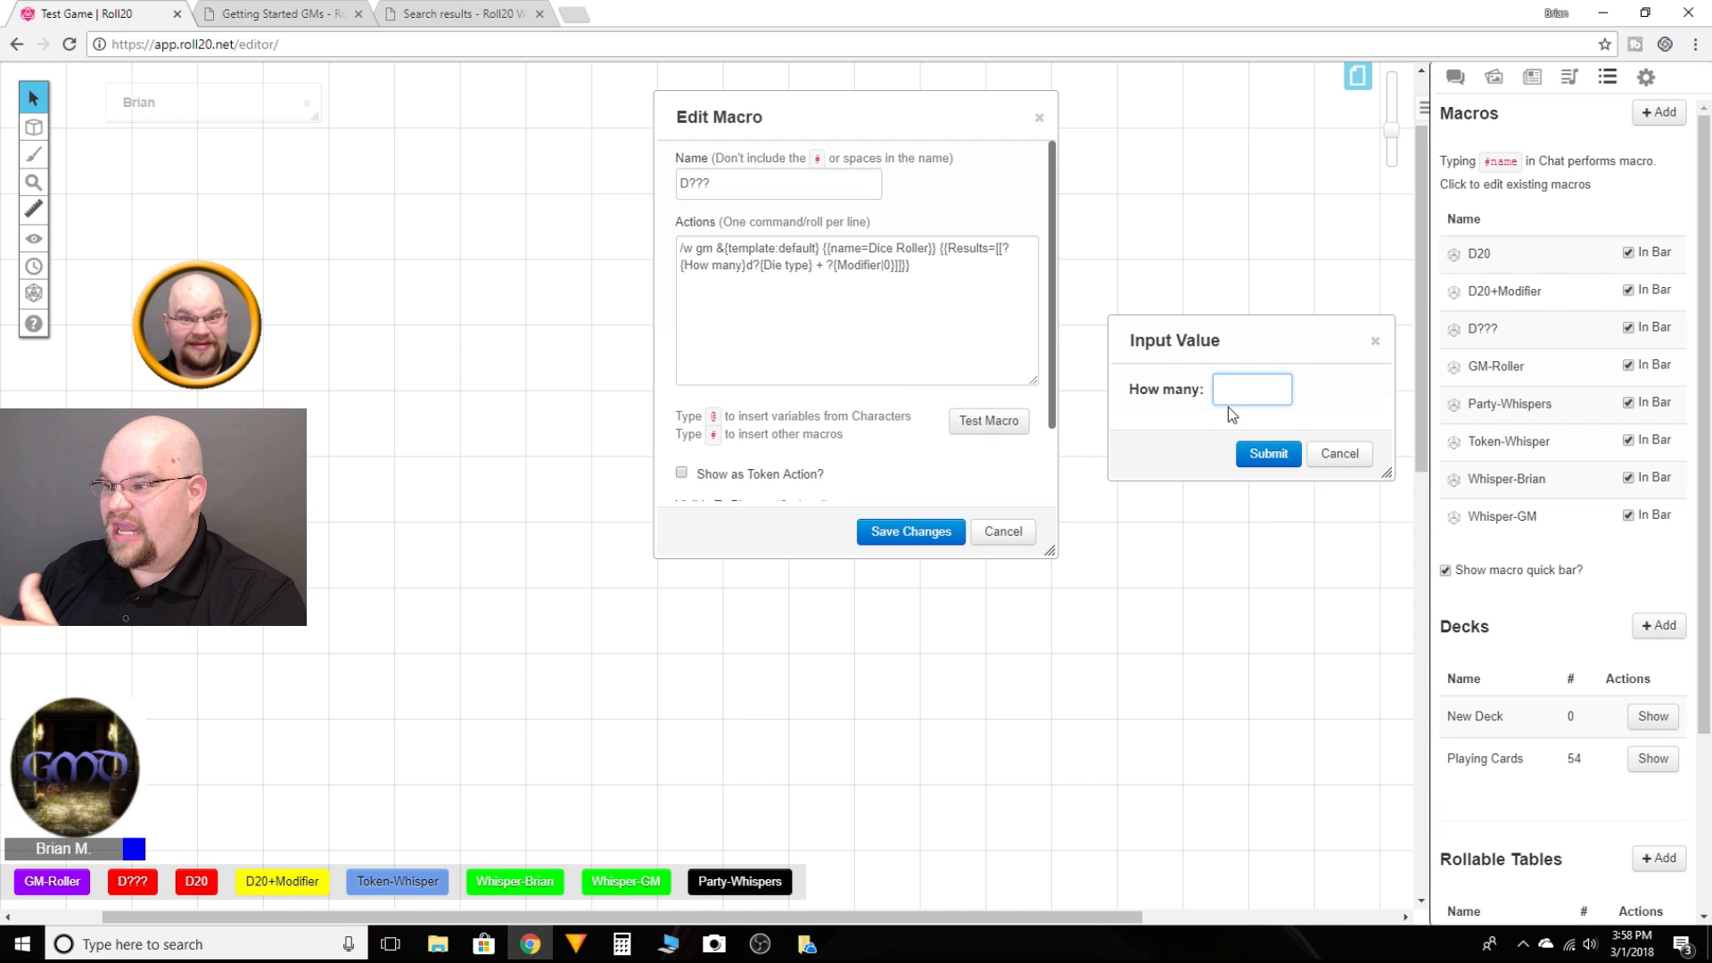
click(1258, 446)
drag(914, 439, 1316, 334)
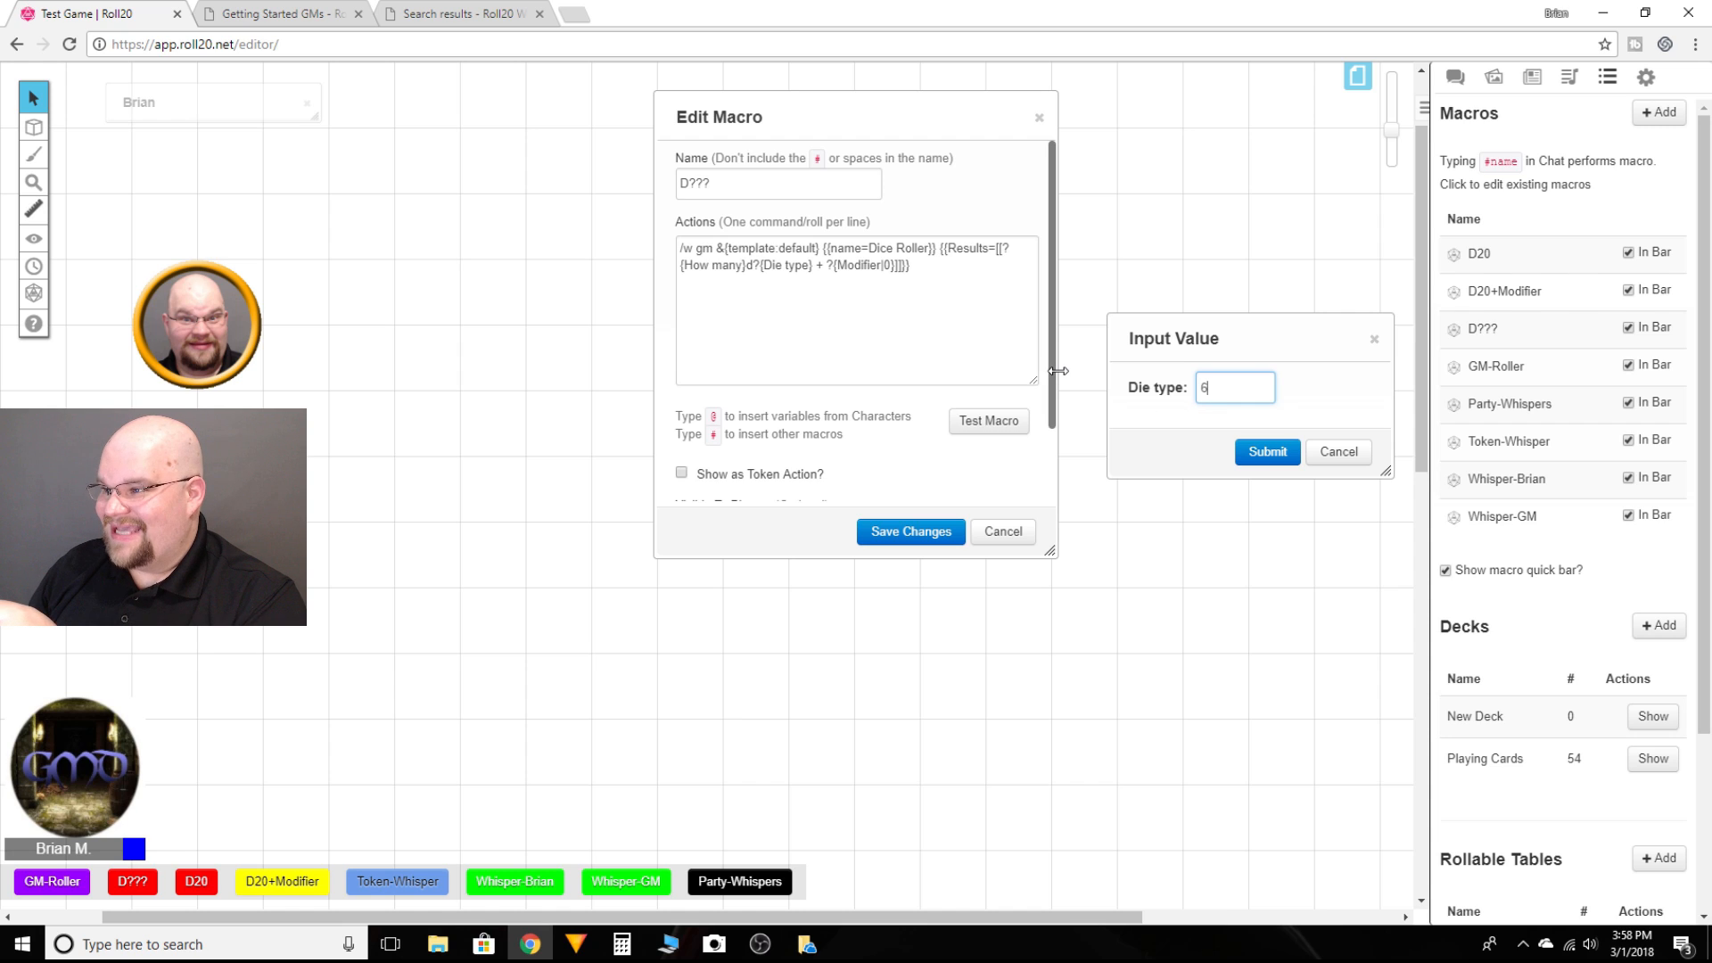
key(Return)
drag(860, 439, 1255, 318)
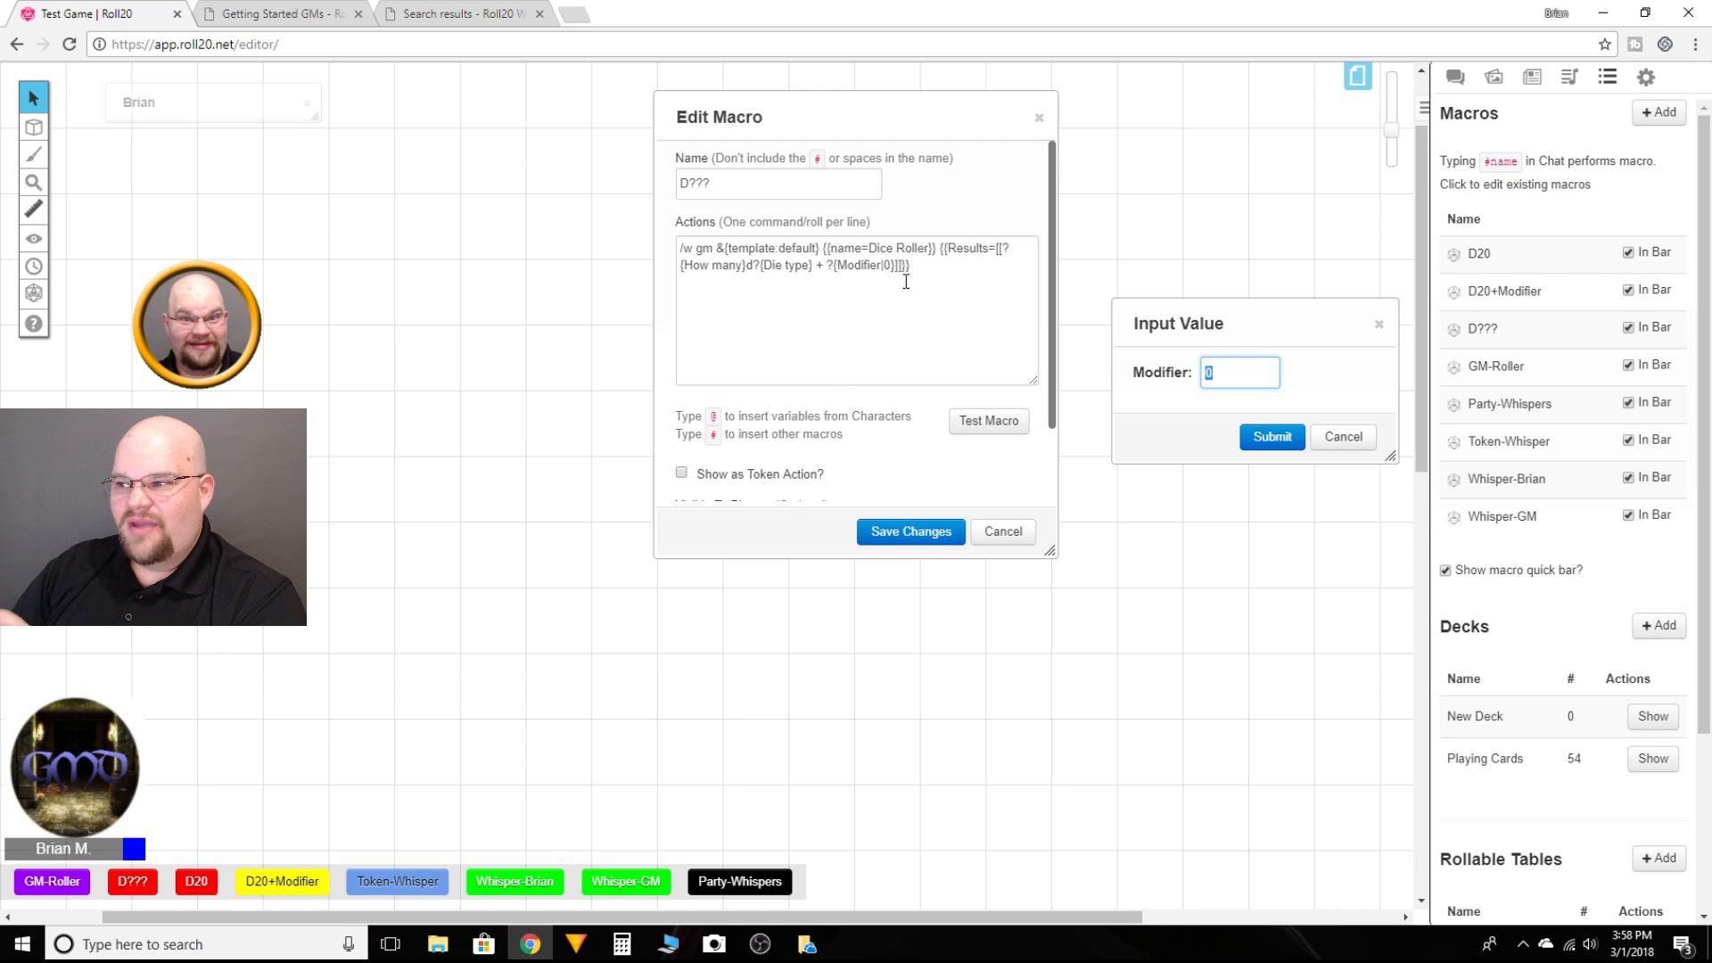
key(Return)
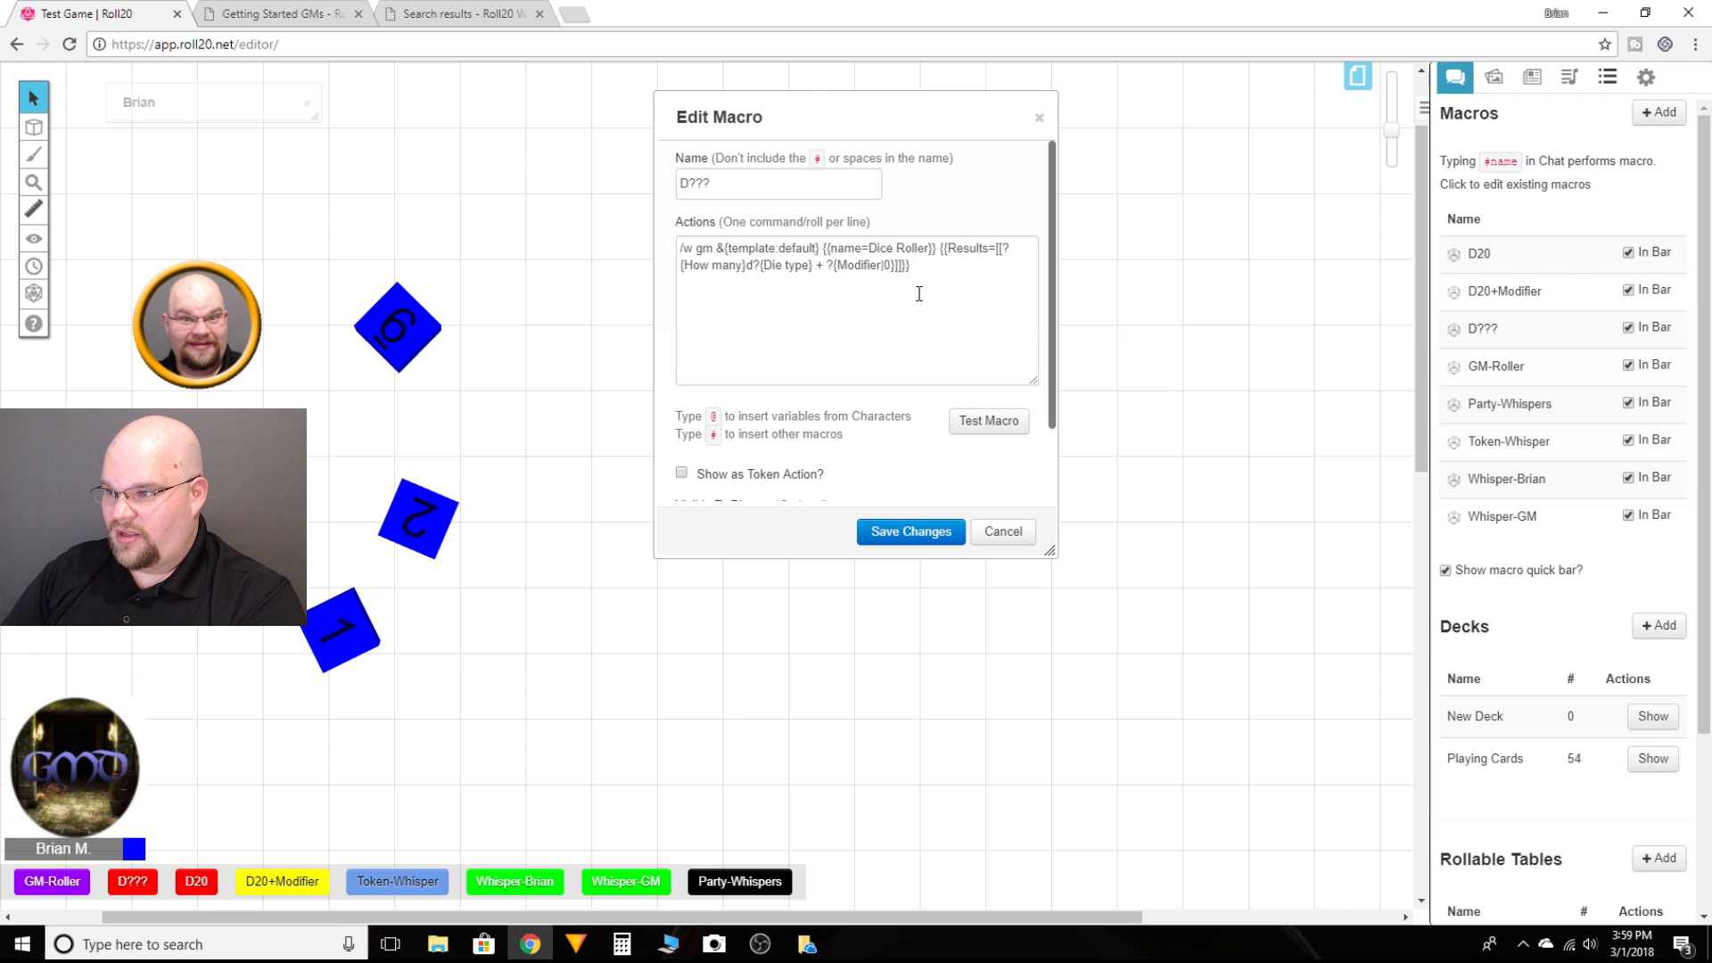
Step: Test the D??? macro from the editor rolling 1 die of type 20 with the default modifier
click(922, 337)
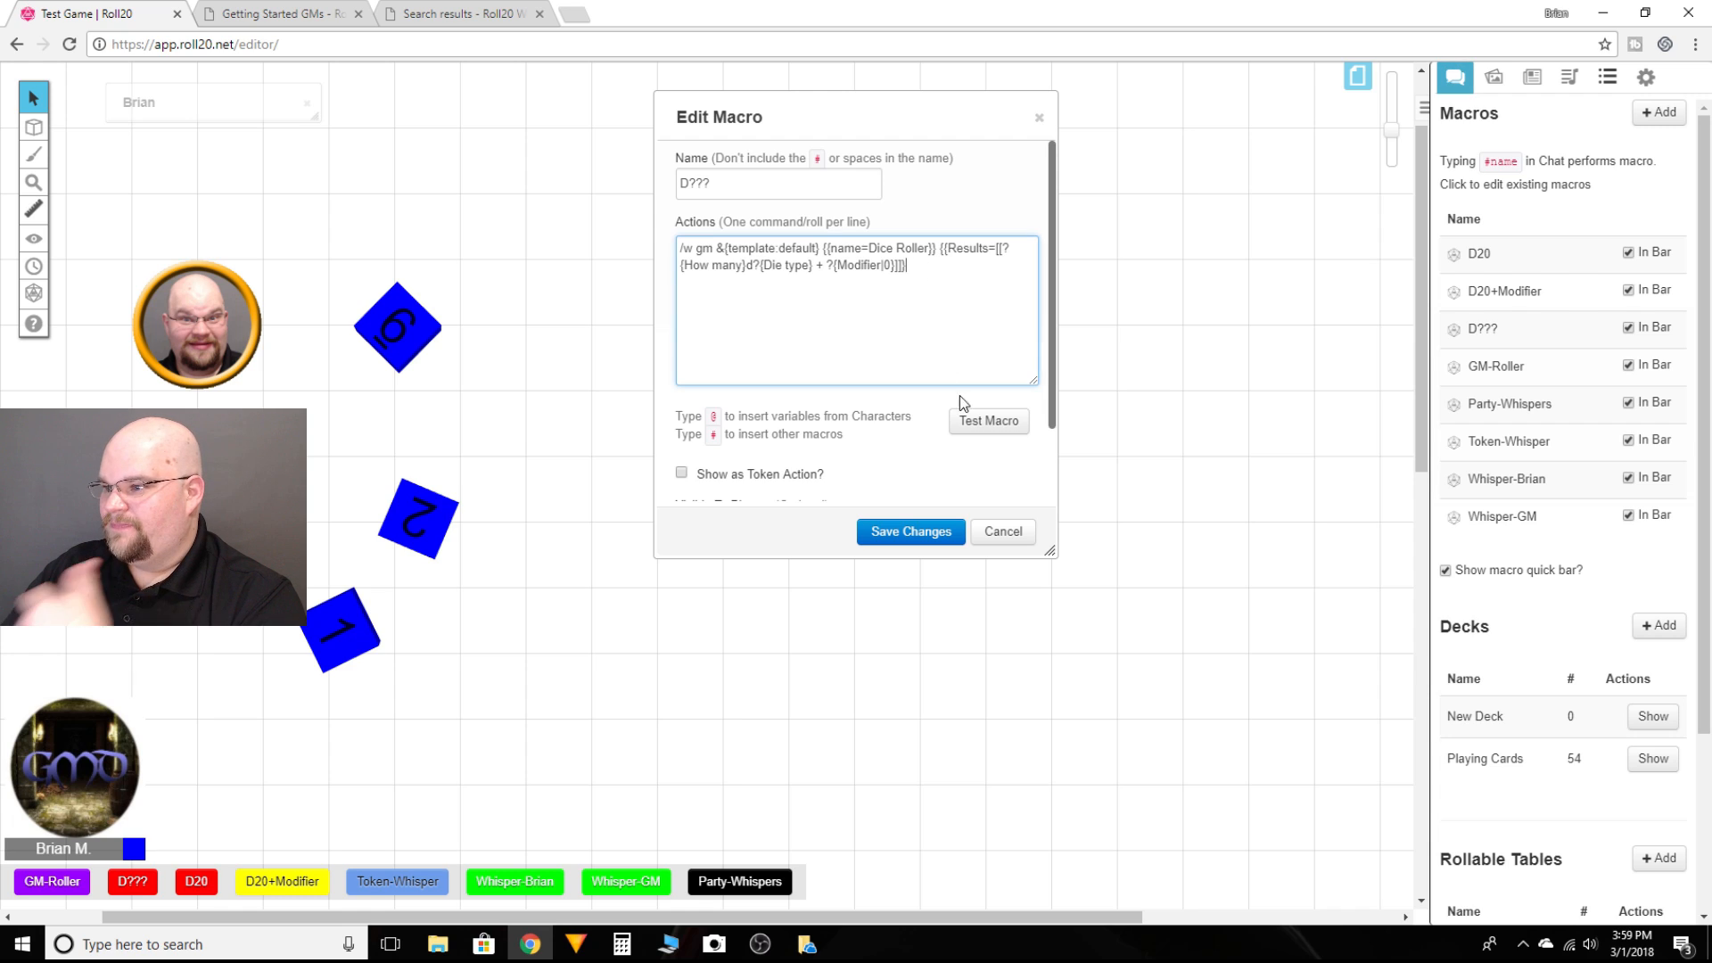
click(983, 421)
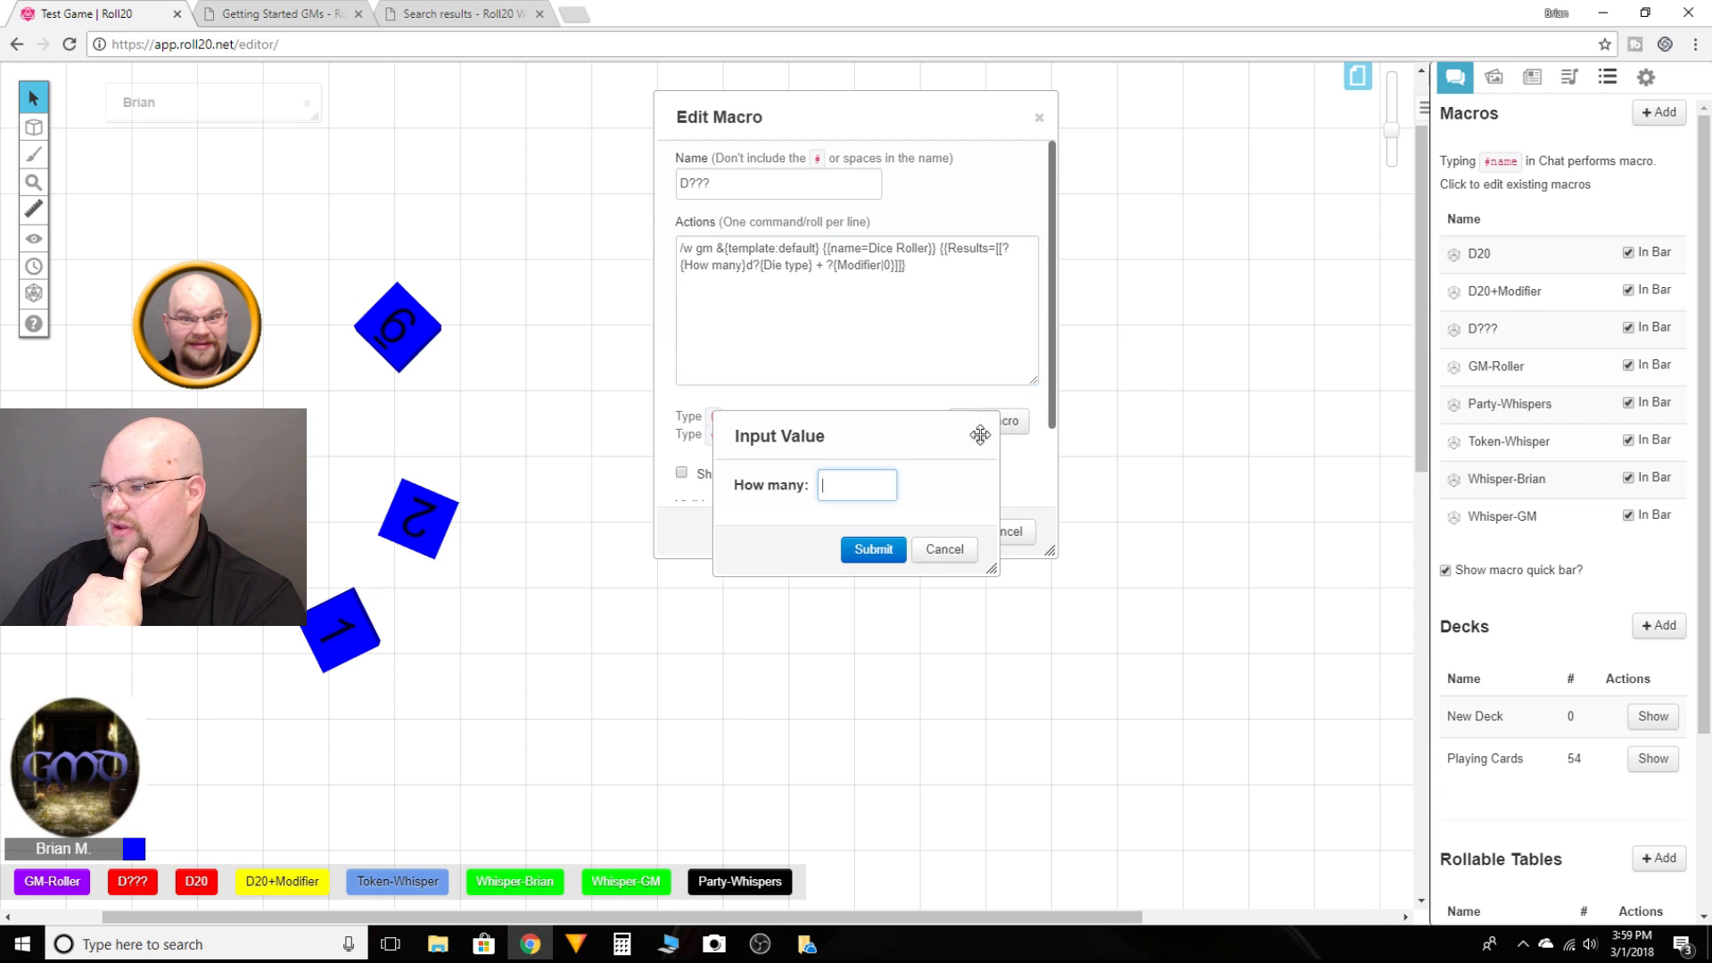
text(1)
click(870, 549)
text(20)
click(869, 548)
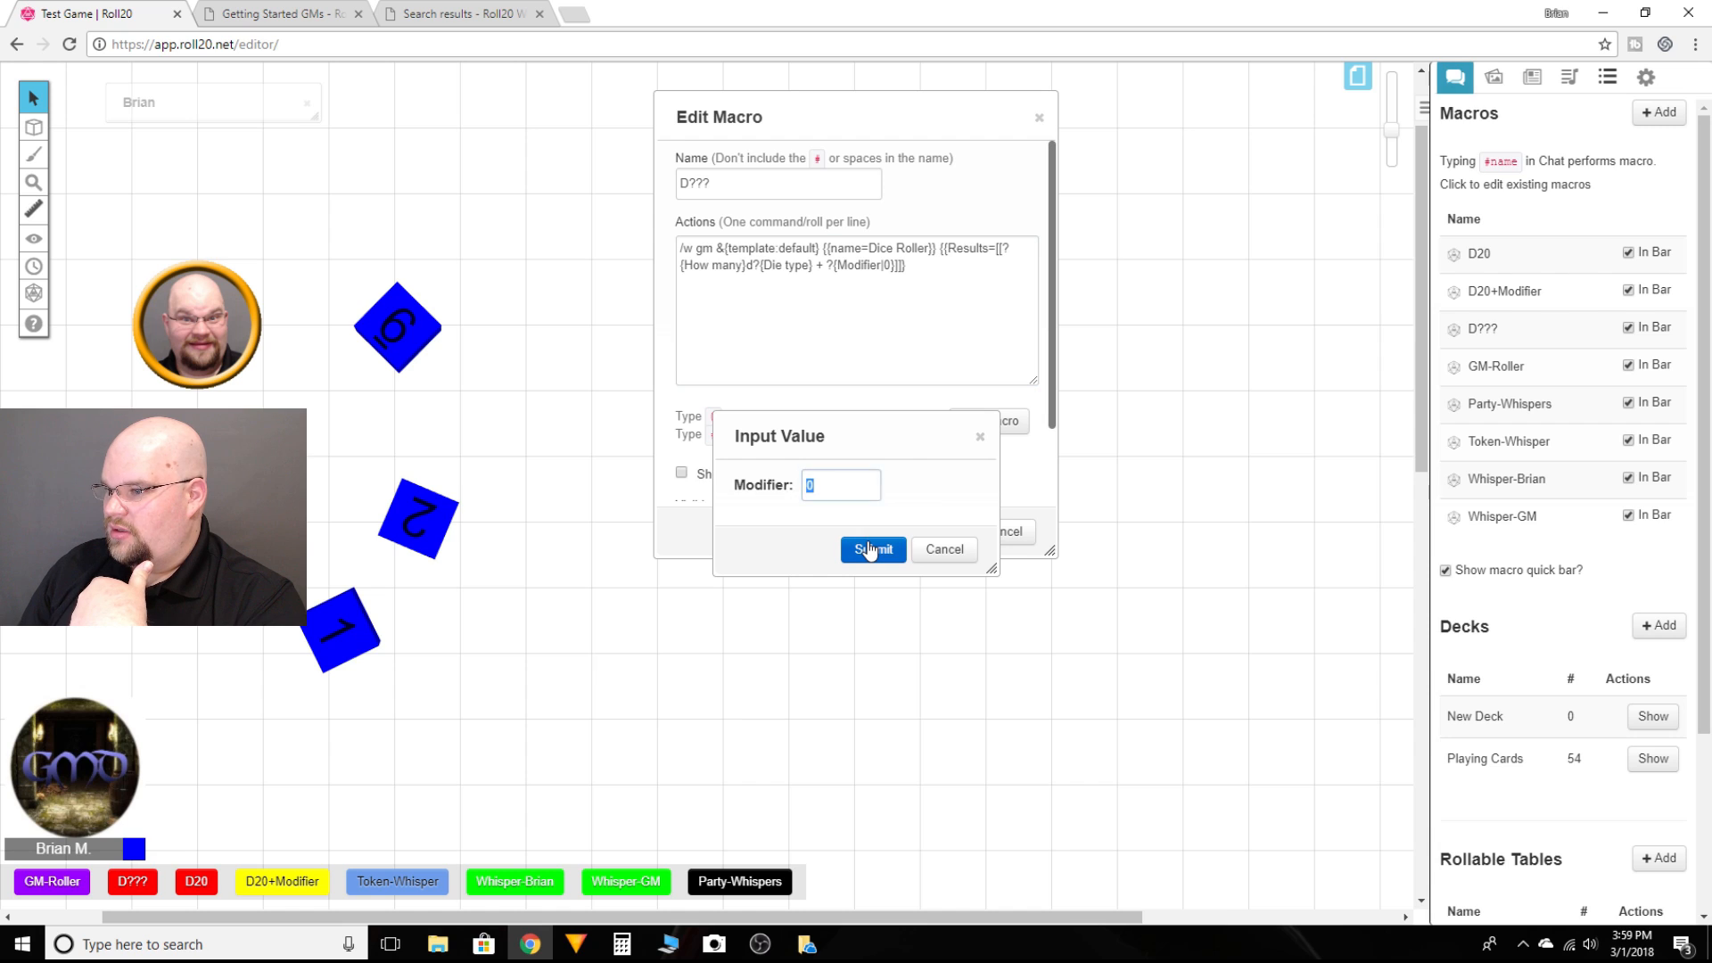
click(869, 549)
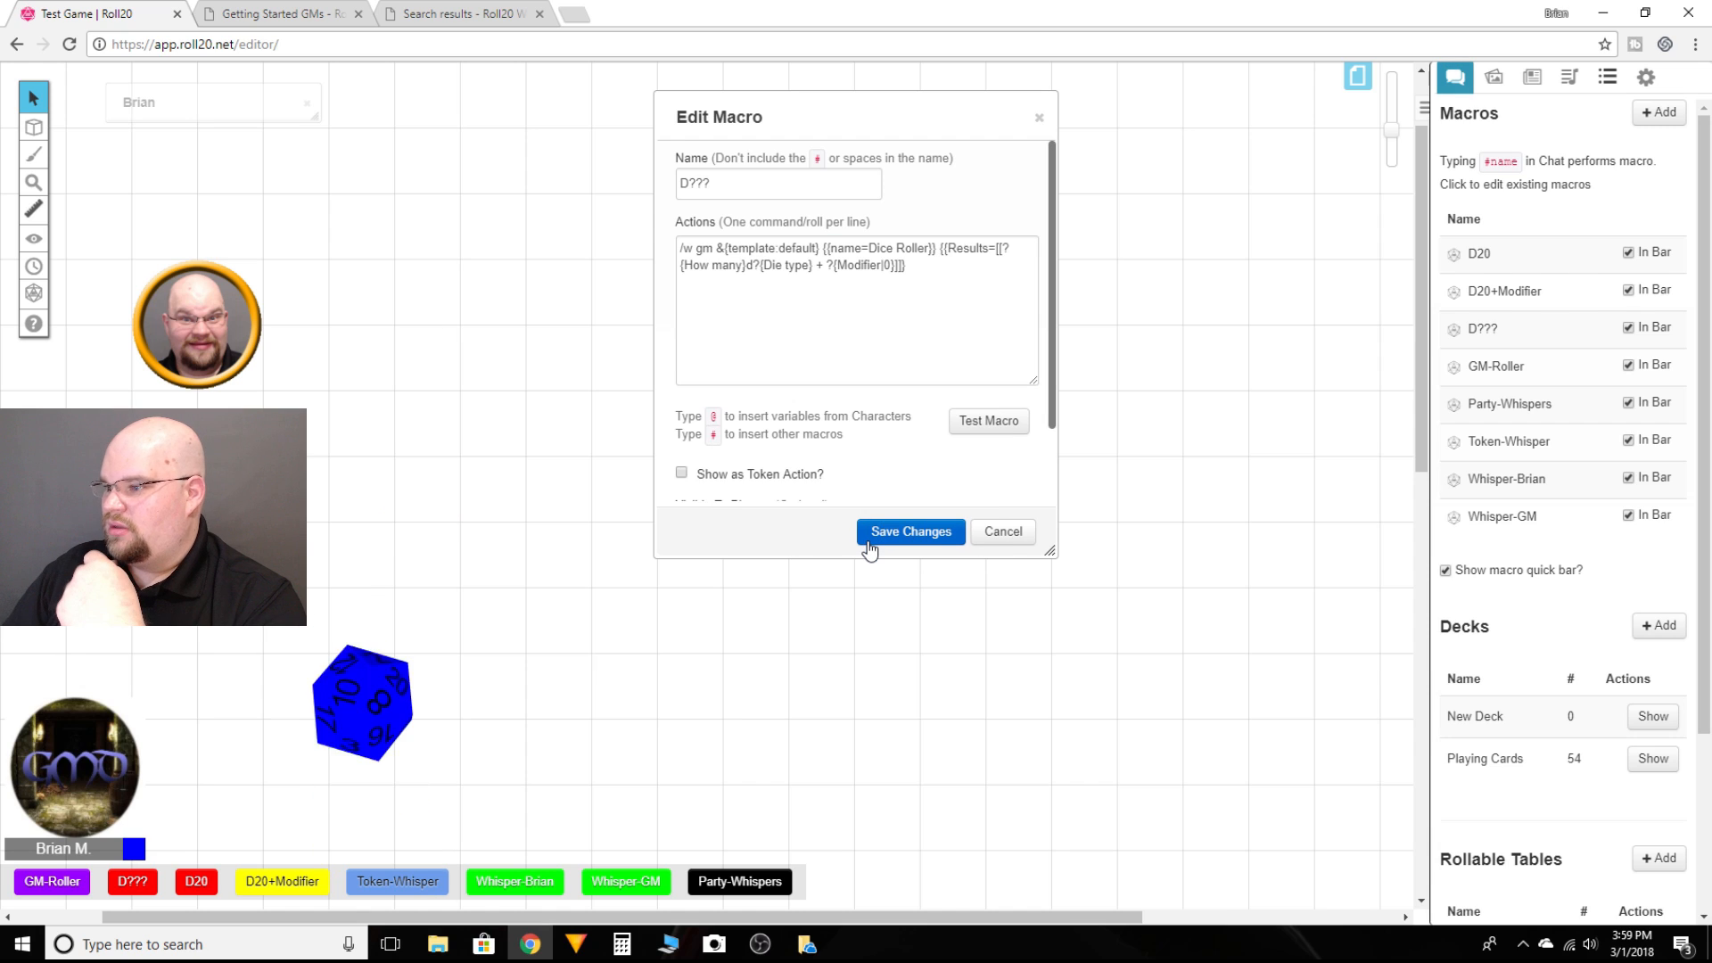
Step: Switch to the chat log and test the D??? macro again with 1 die of type 20 and default modifier
click(1455, 77)
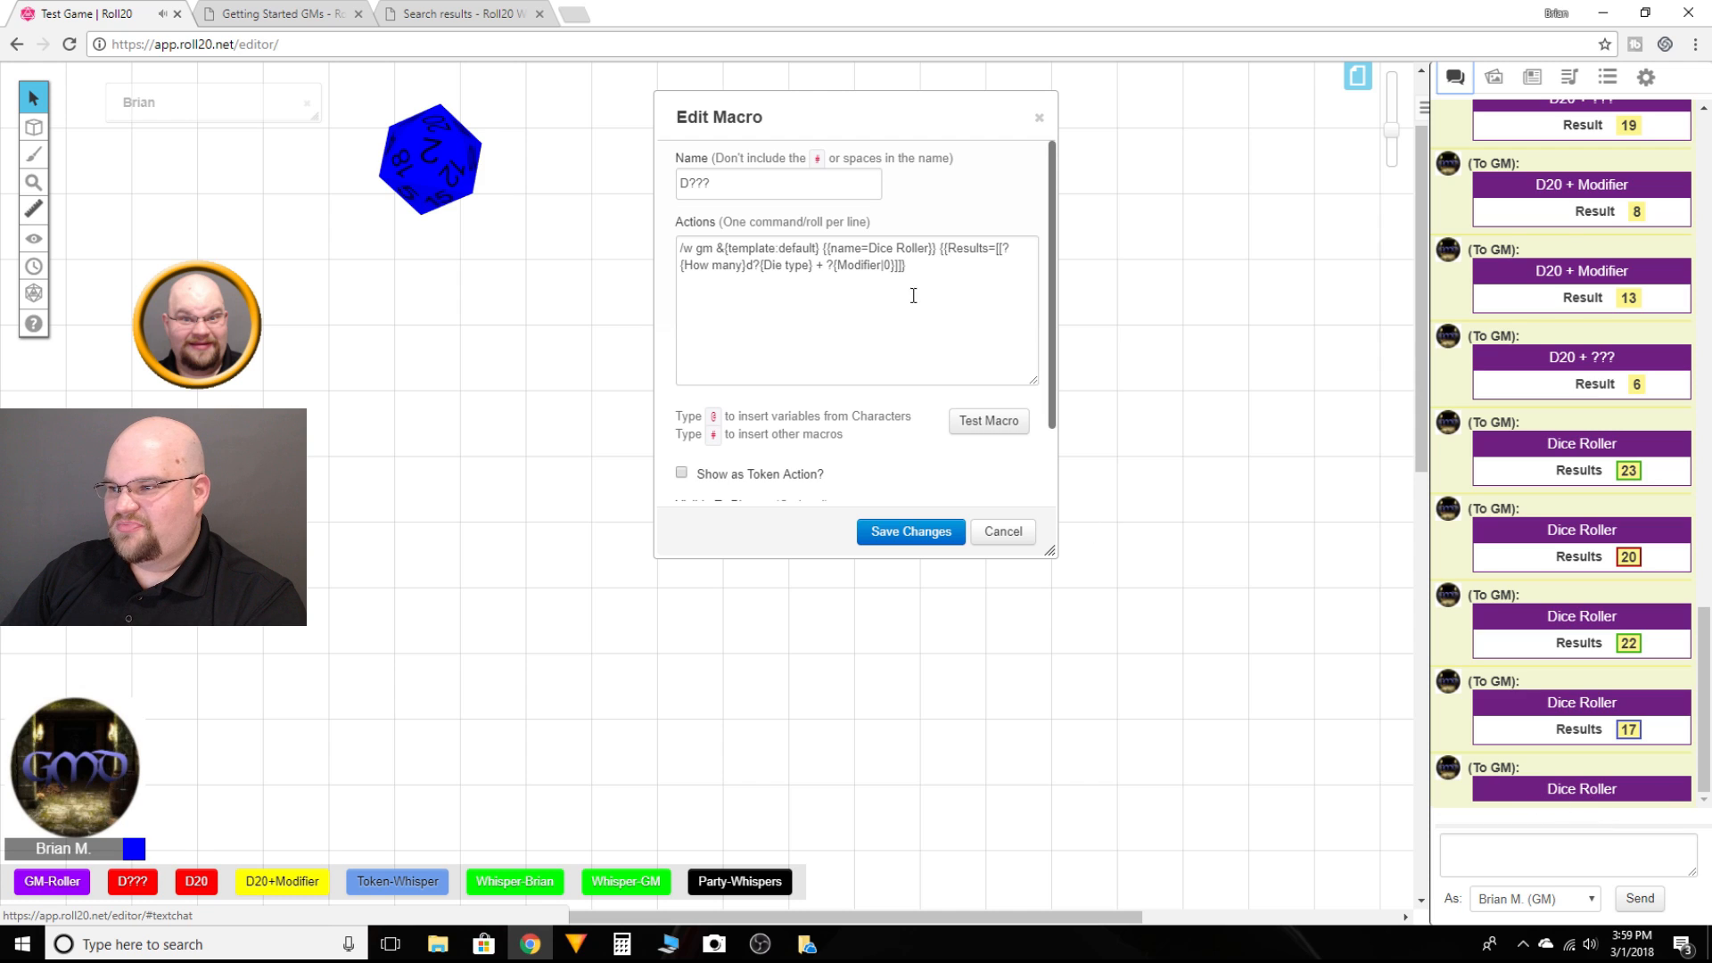
click(916, 267)
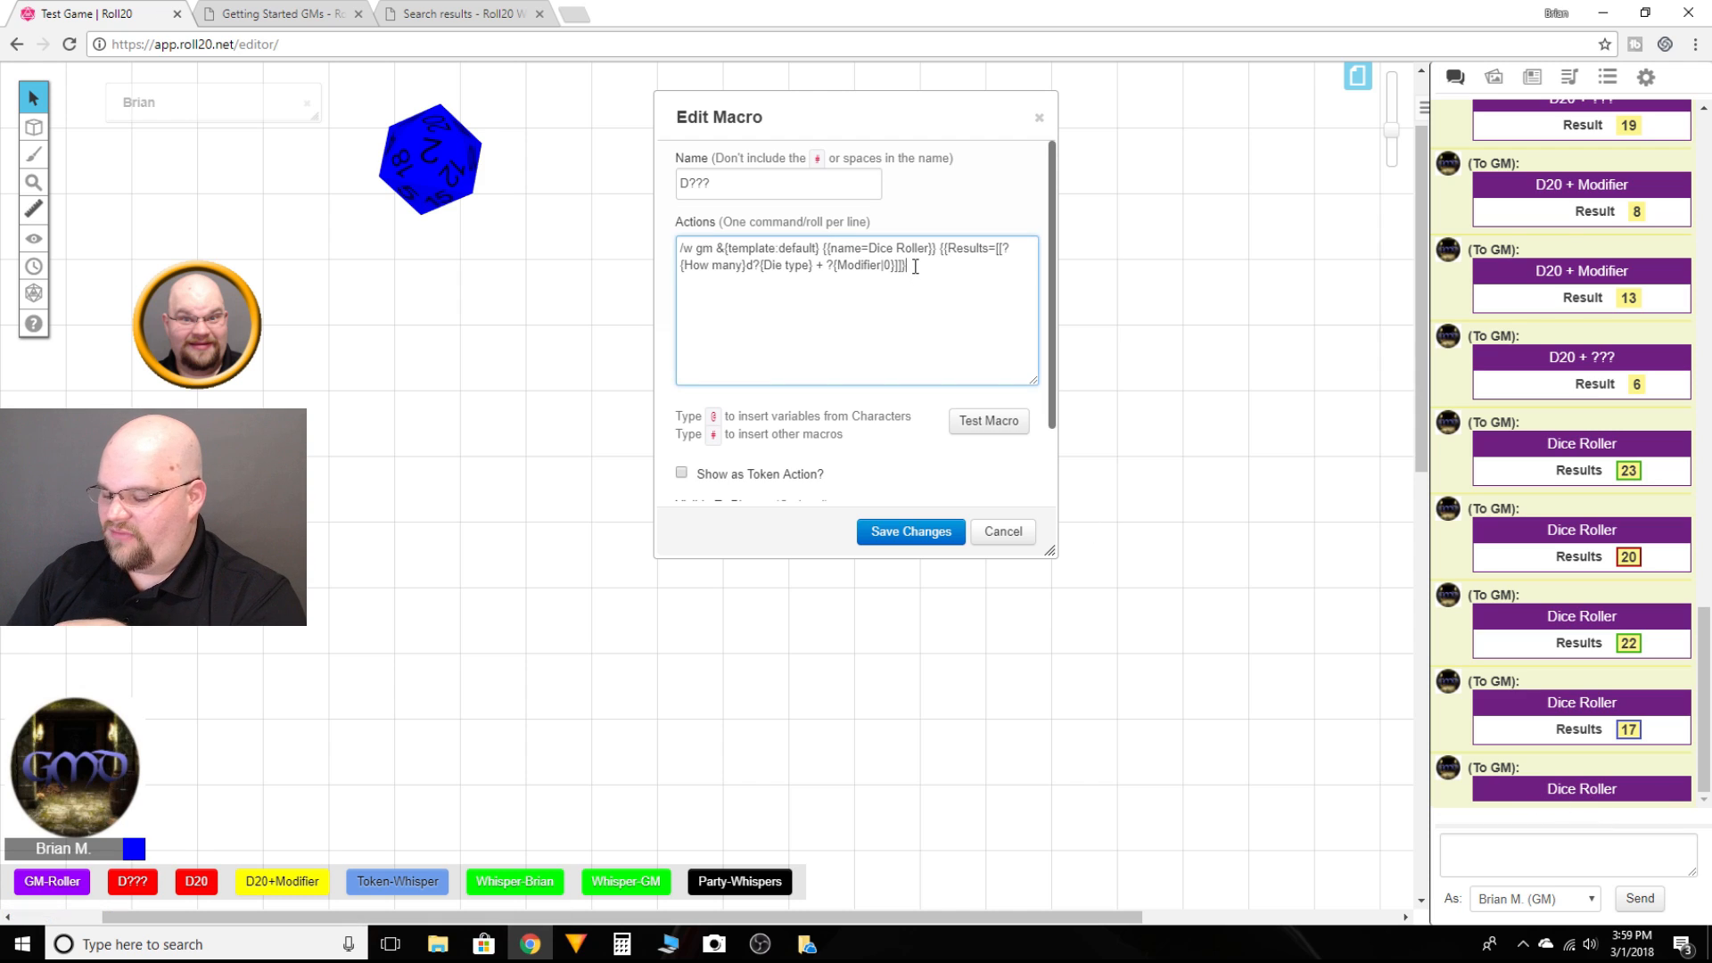
click(1004, 421)
text(1)
key(Return)
text(20)
key(Return)
key(Return)
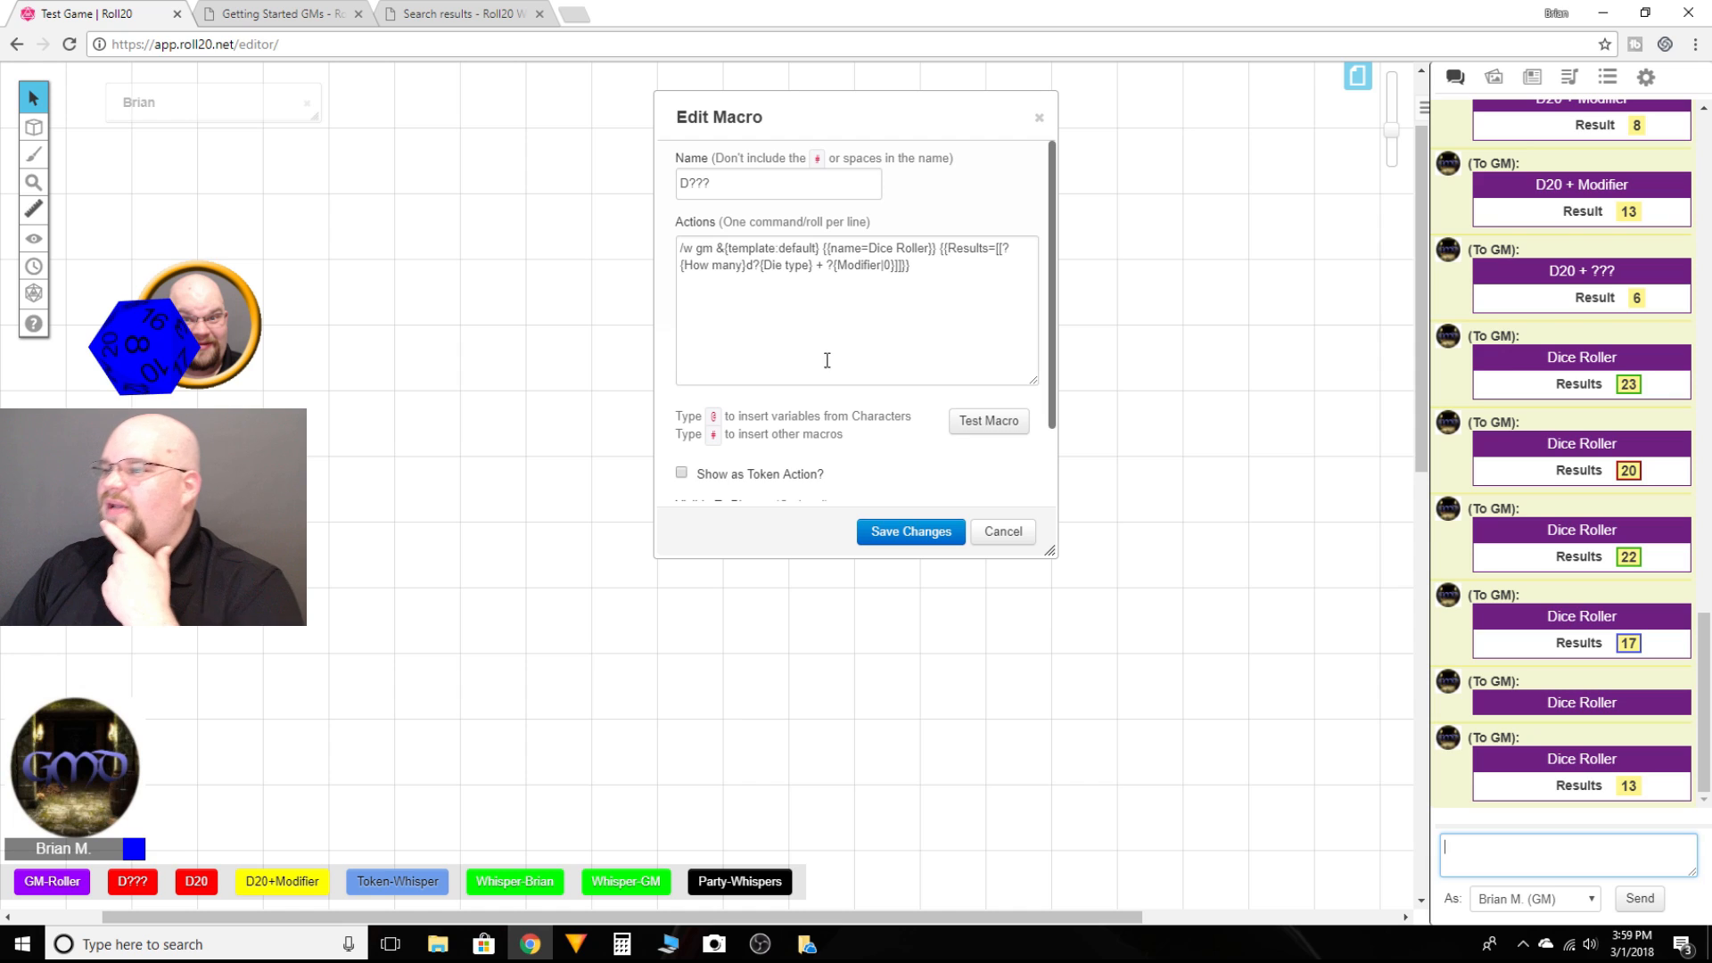
Step: Close the D??? editor, run the GM-Roller macro, and roll a D20 from its chat button
click(997, 531)
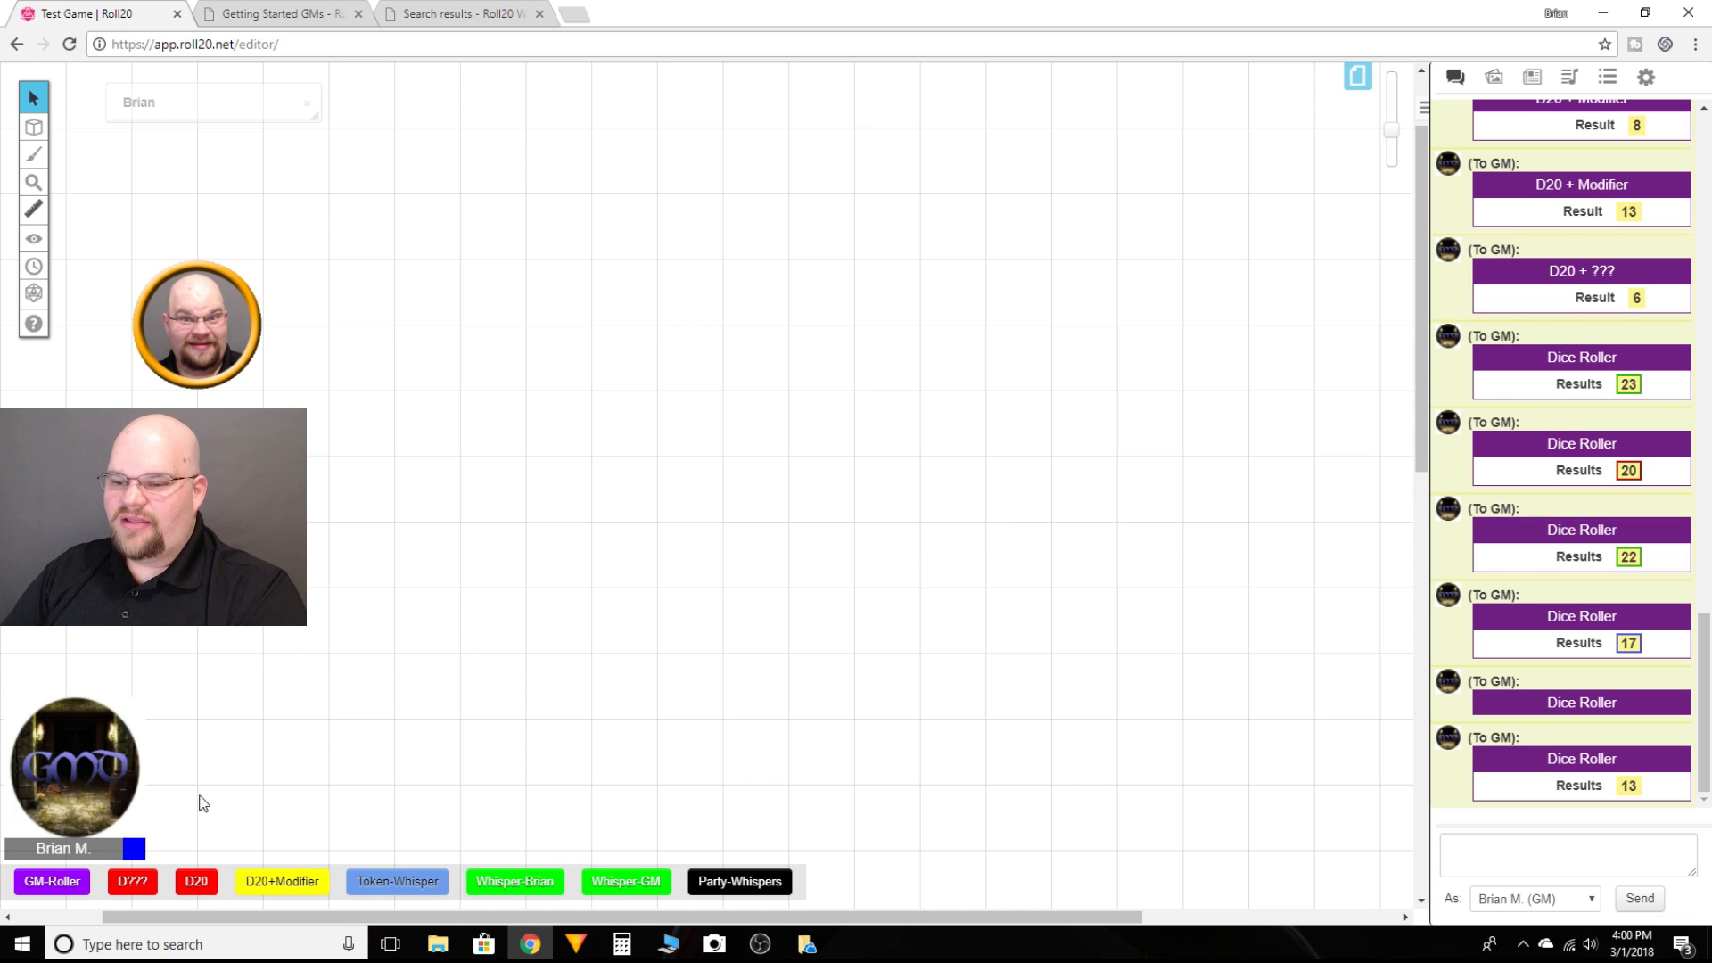
click(59, 890)
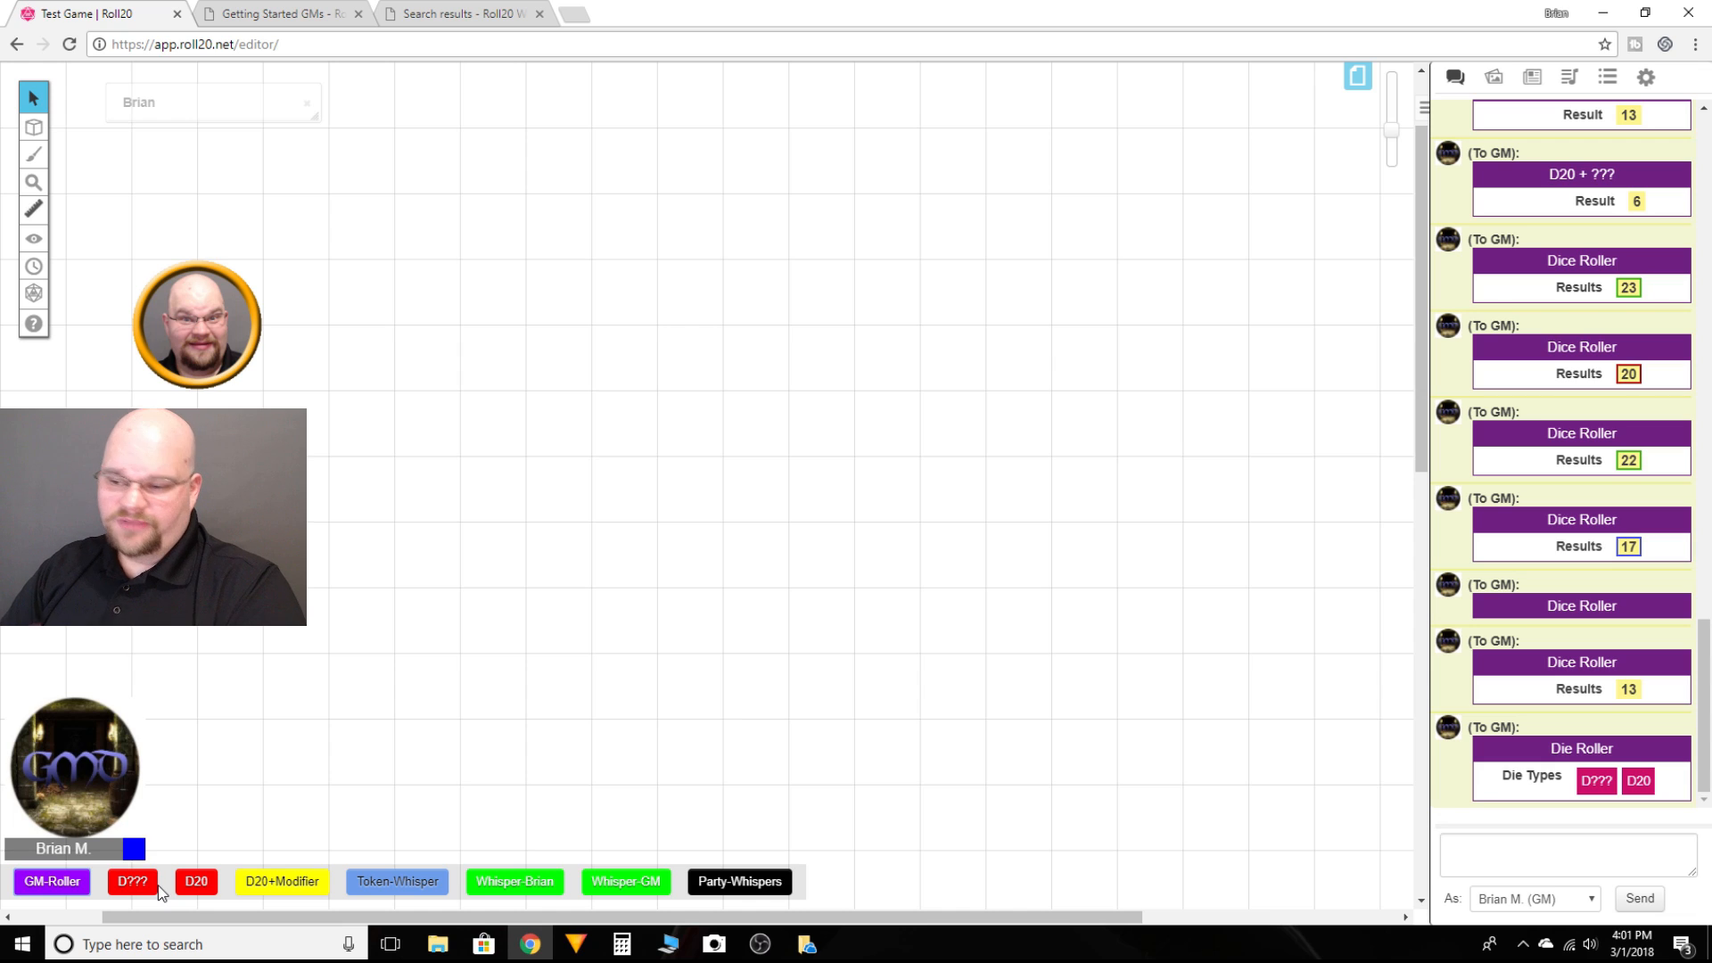
click(1636, 783)
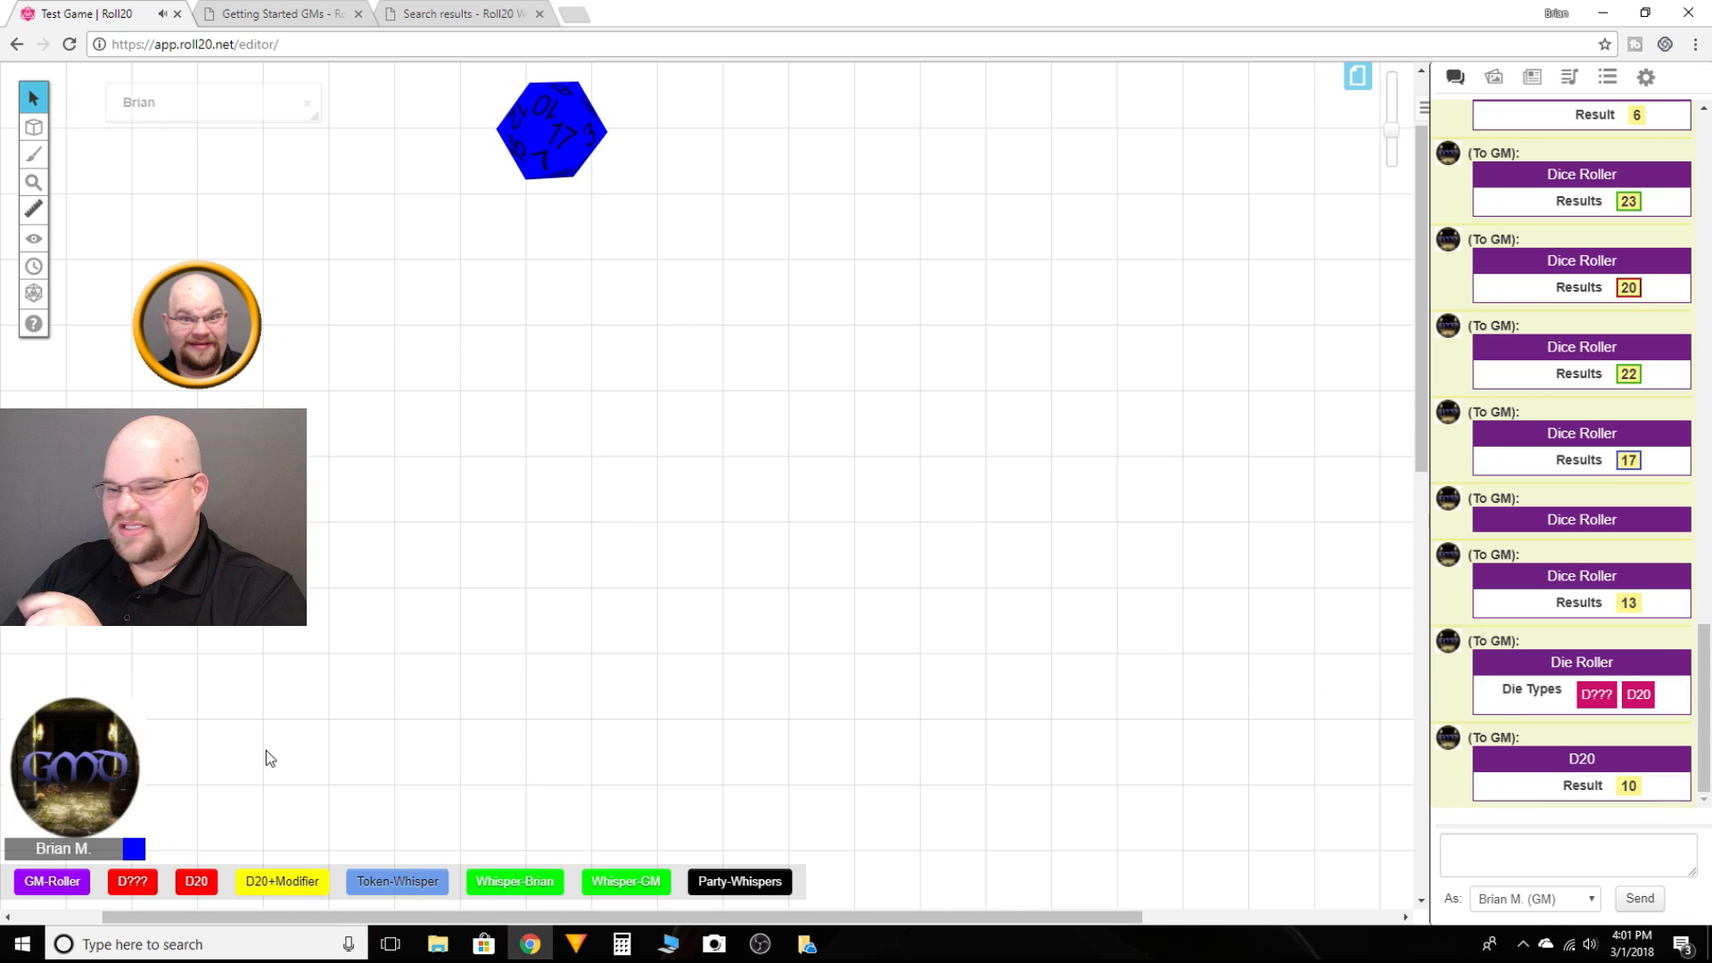
Step: Run GM-Roller again and use its D??? chat button to roll 5 dice of type 6 with modifier 5
click(50, 883)
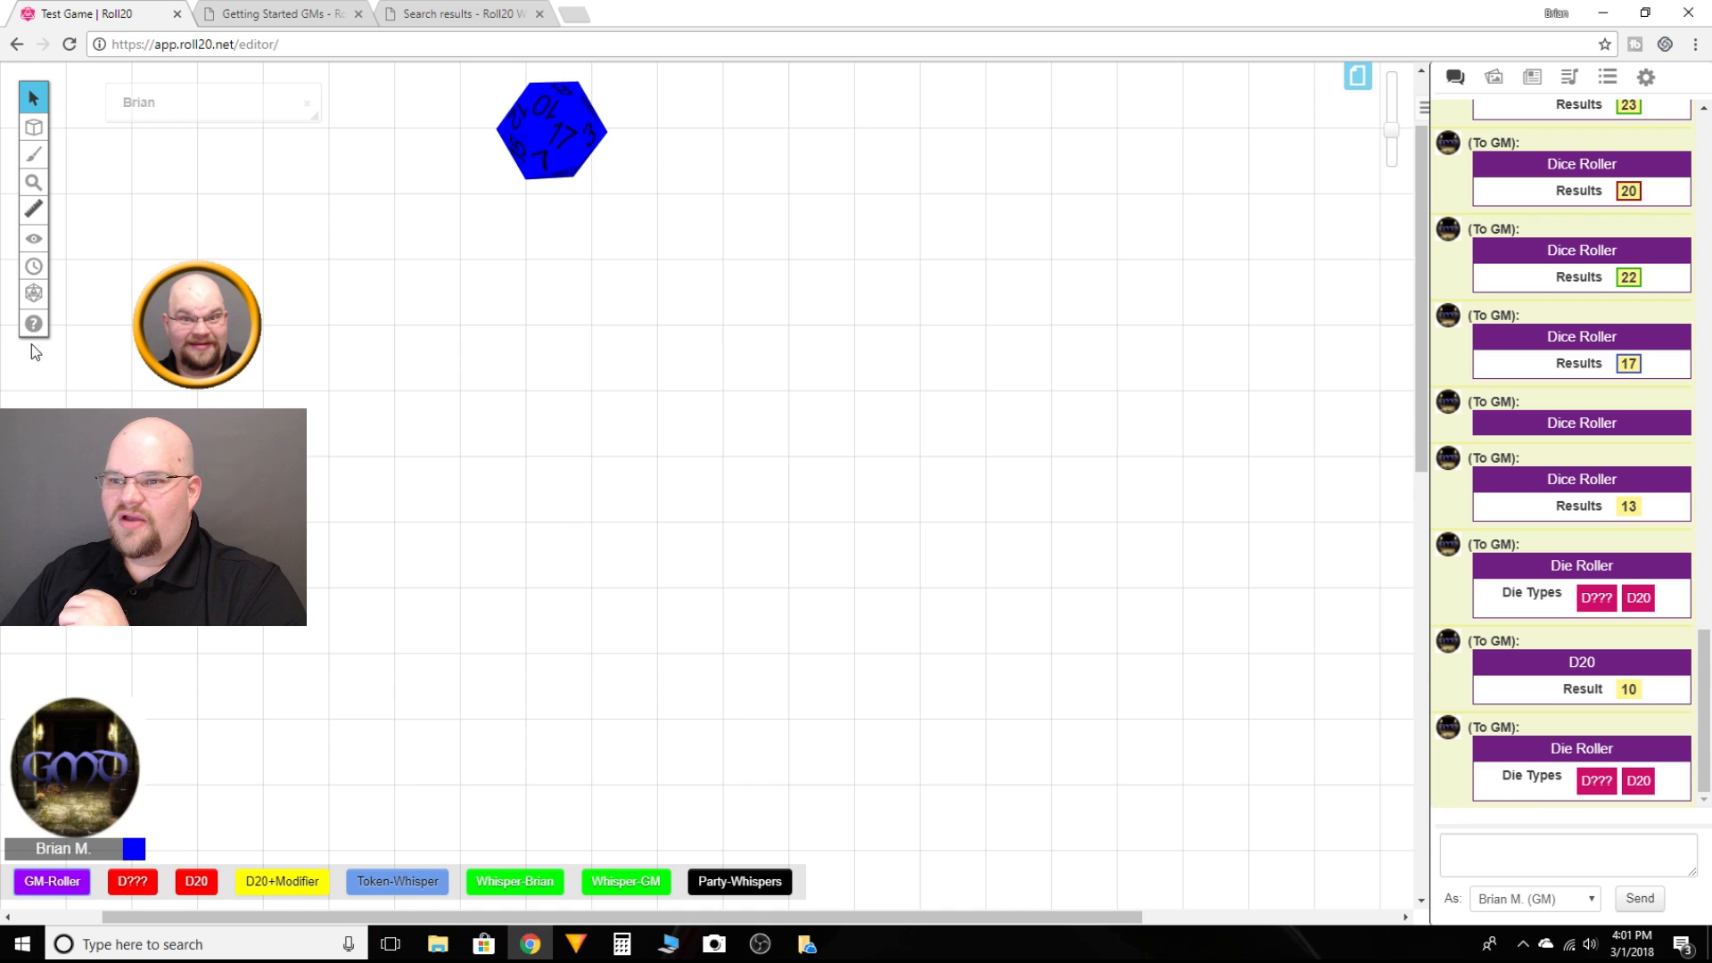
click(34, 293)
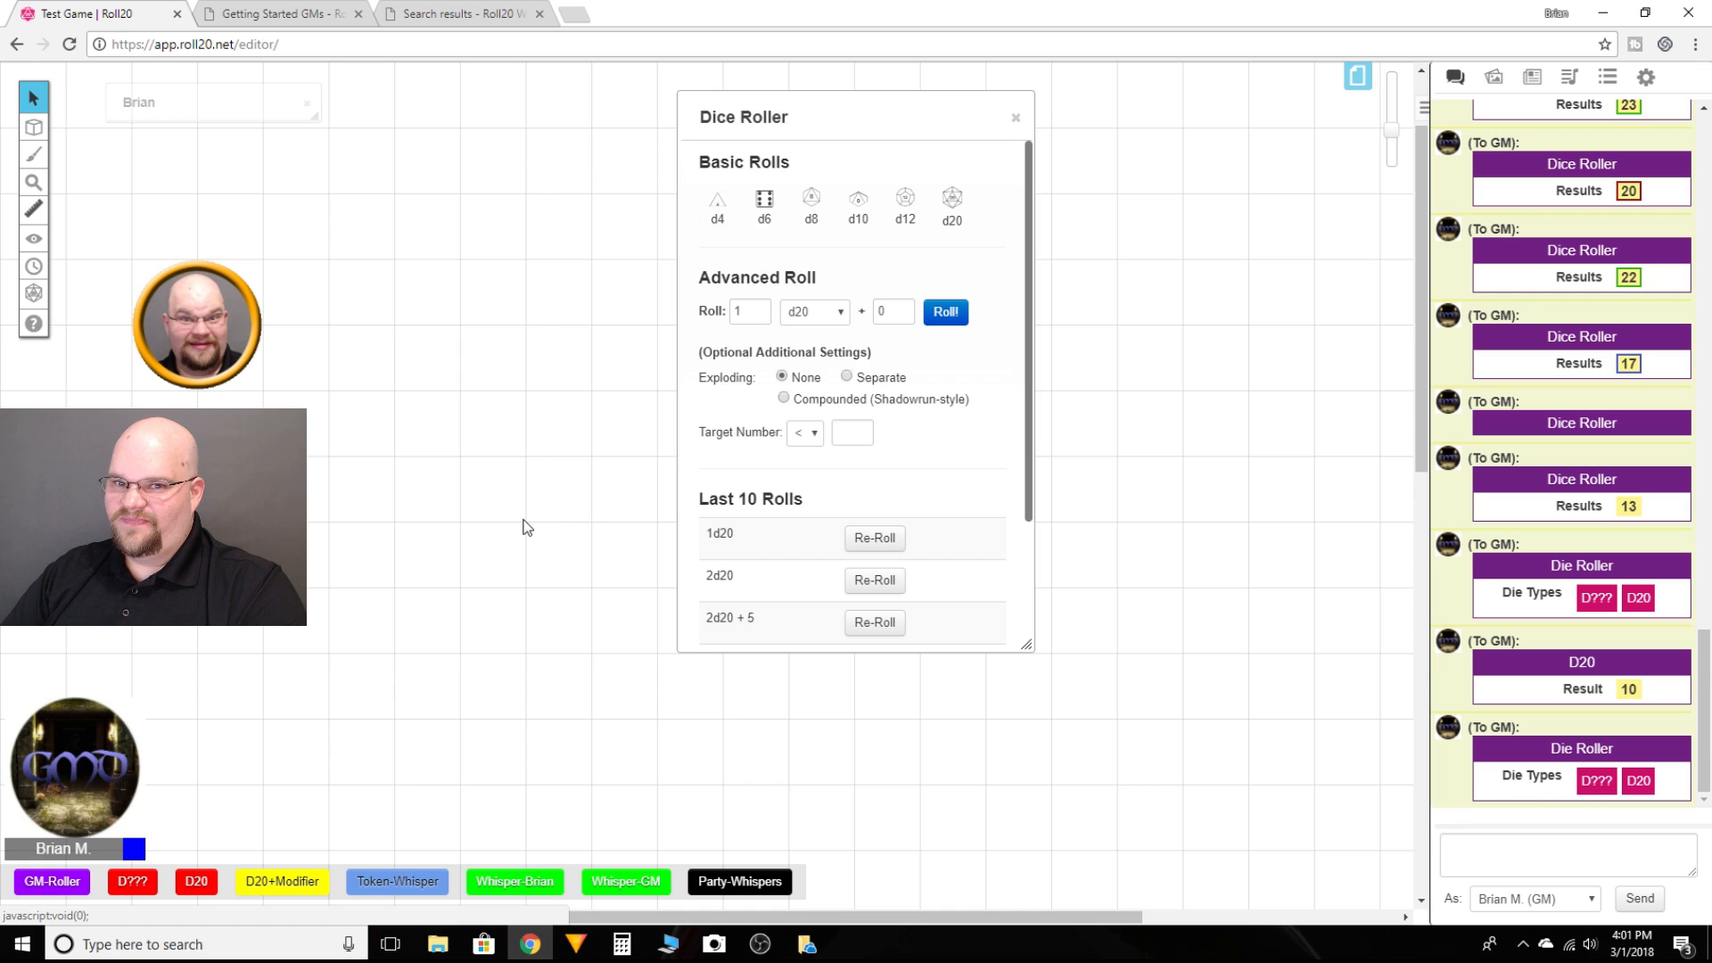
click(1016, 116)
click(1596, 780)
text(5)
key(Return)
text(6)
key(Return)
text(5)
key(Return)
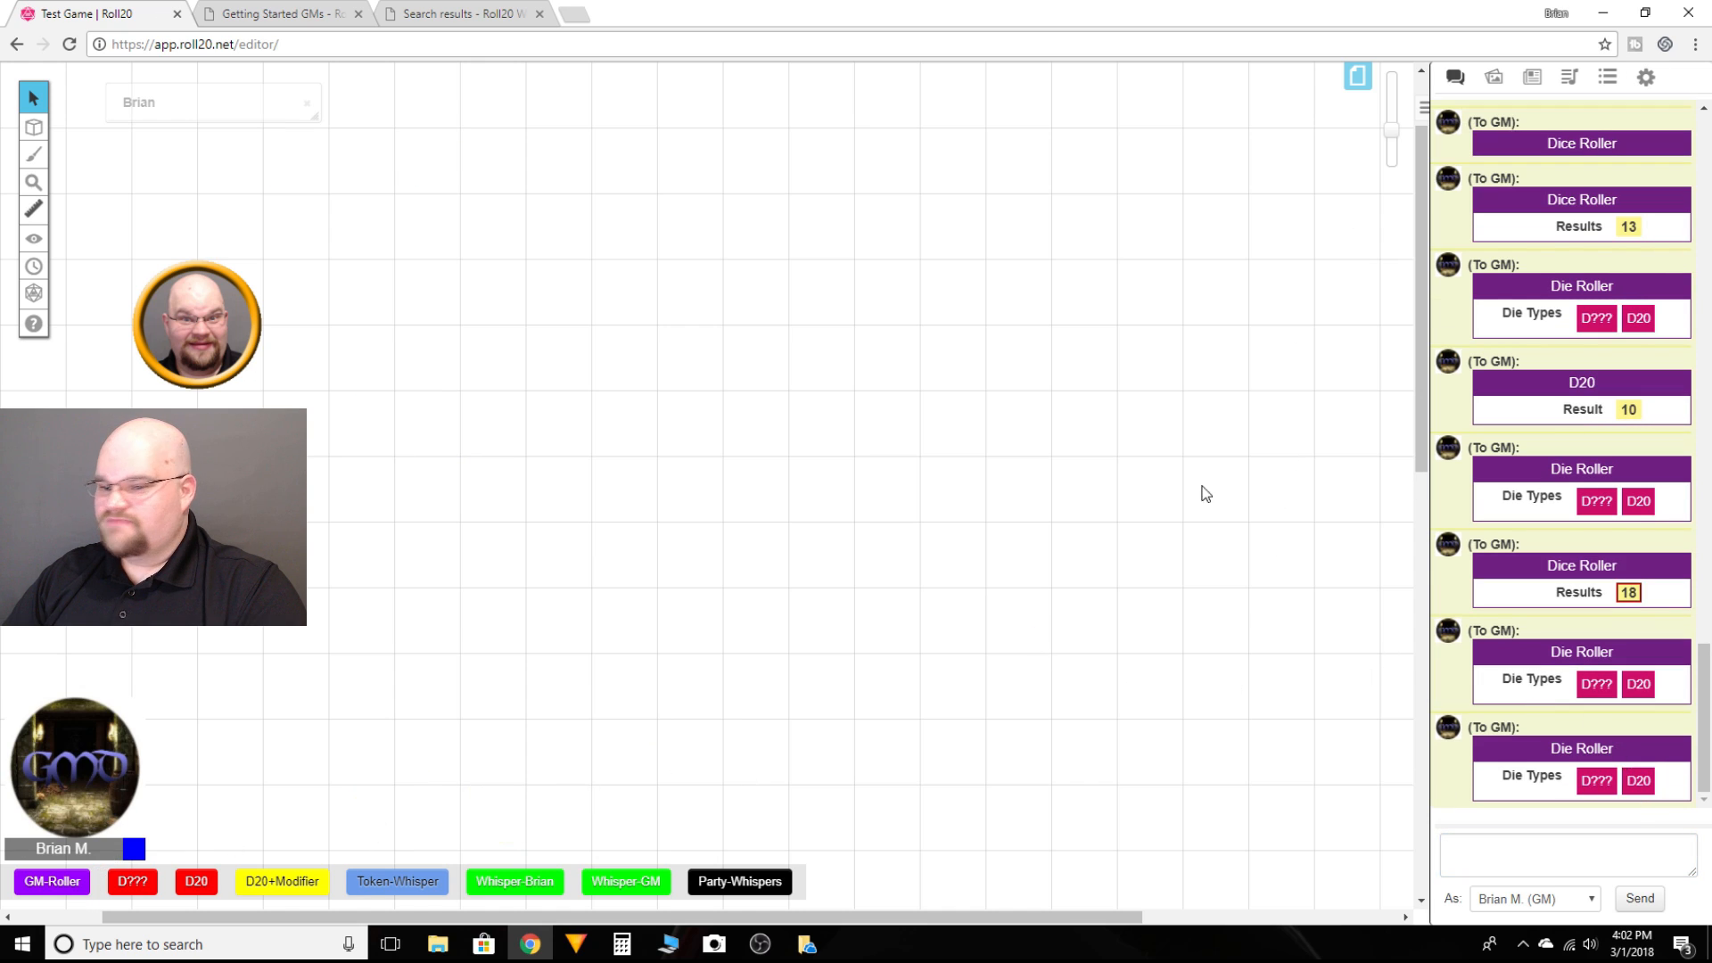
Step: Open the GM-Roller macro, relabel its D??? button as D?????, and test the macro in chat
click(1609, 77)
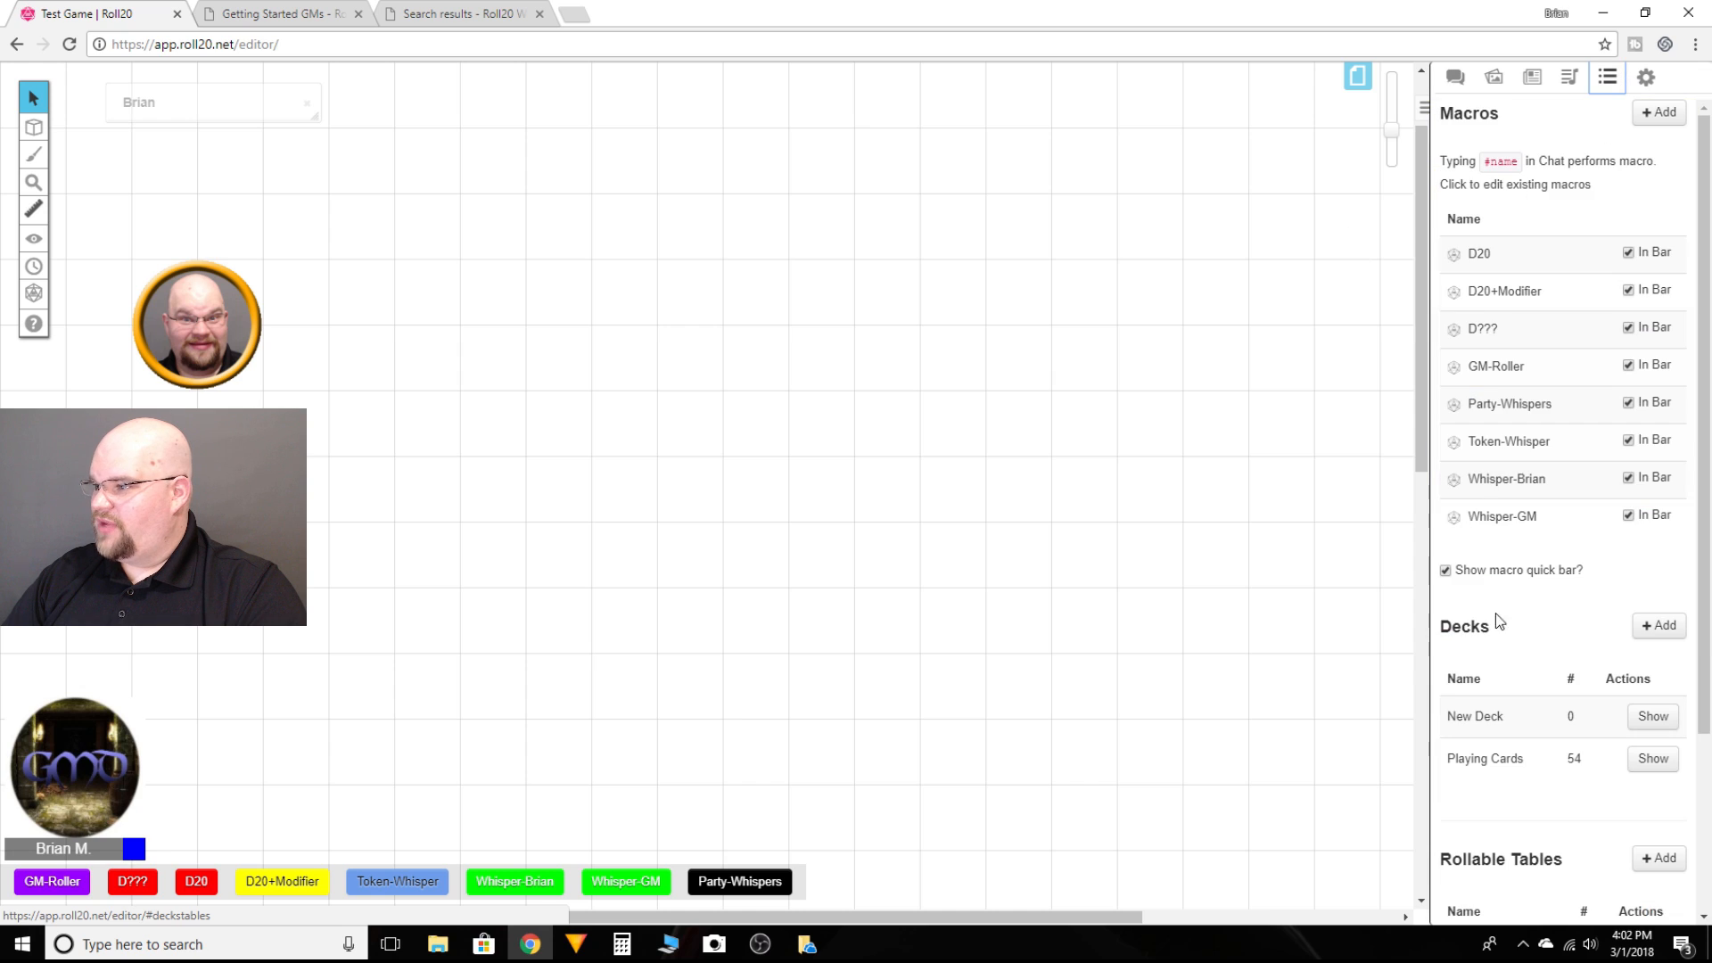
click(1504, 367)
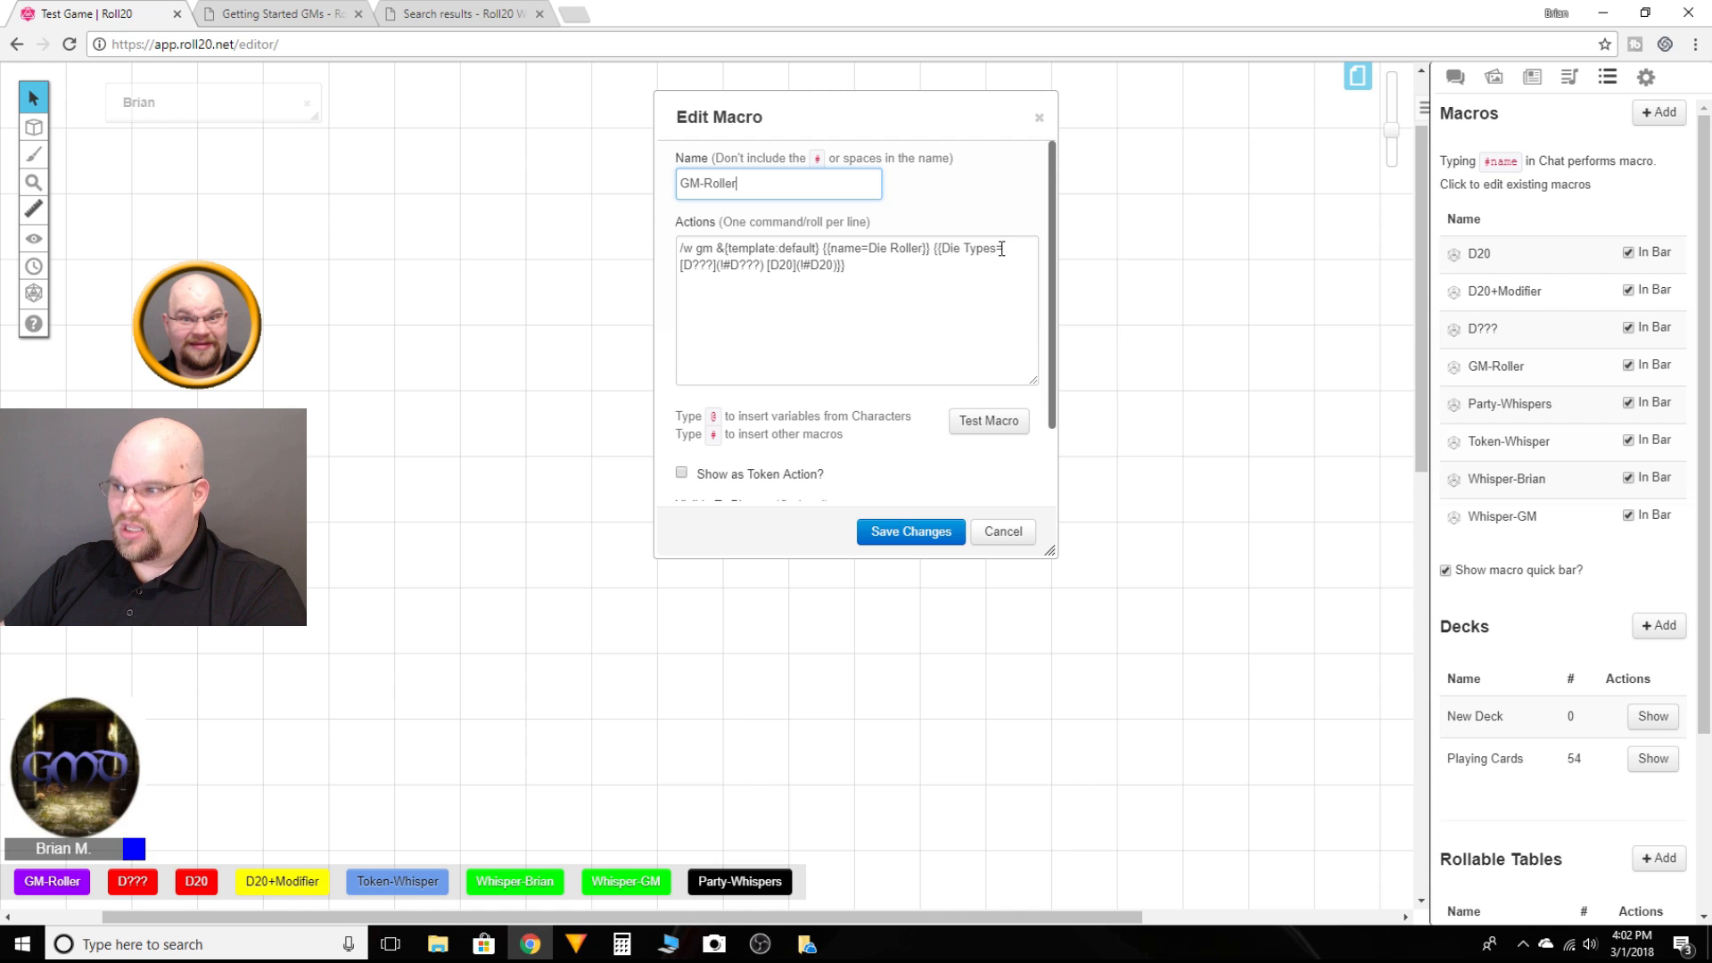
click(713, 266)
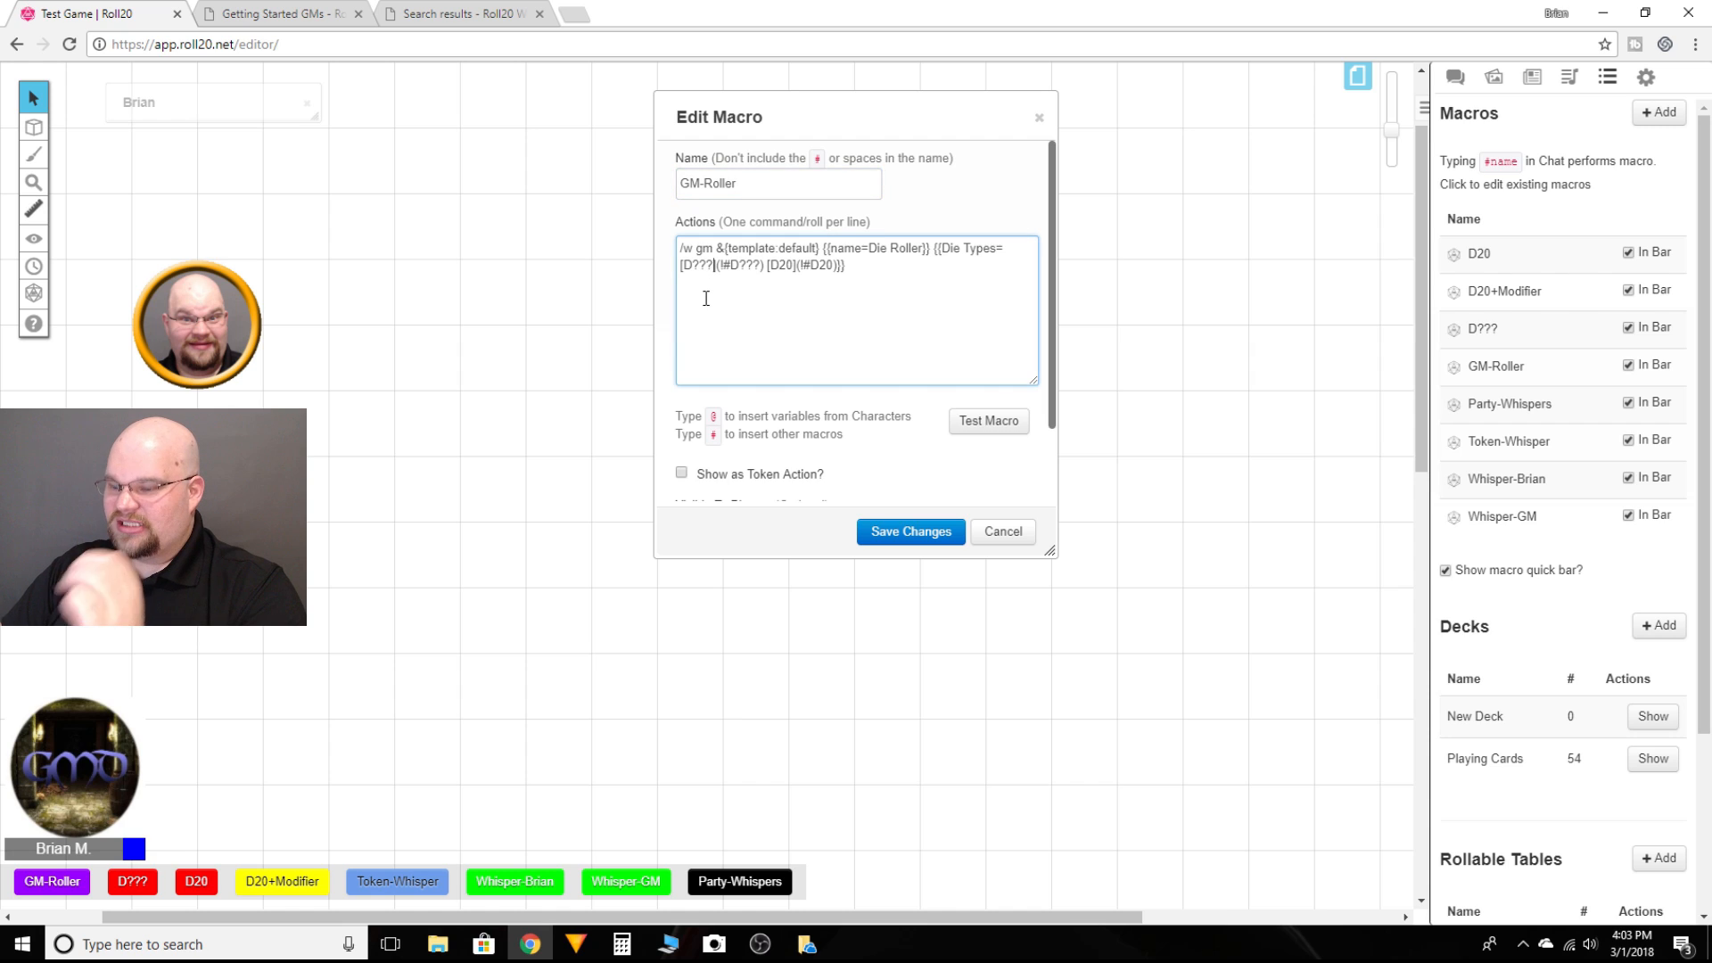
key(BackSpace)
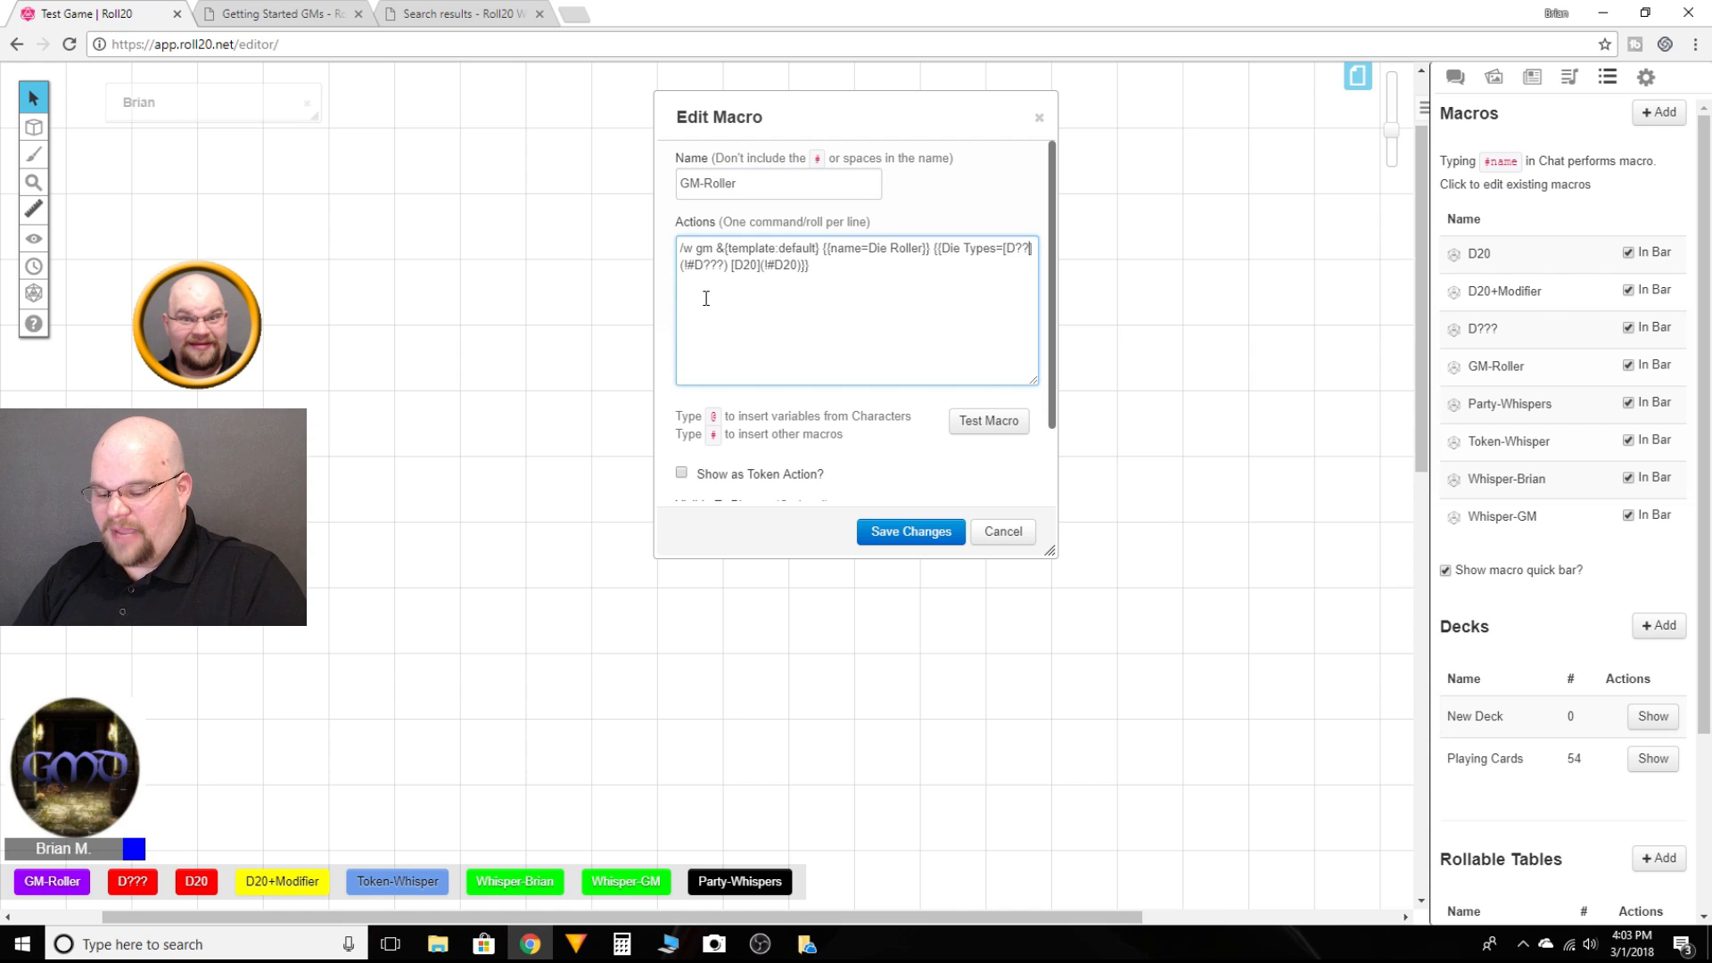
text(///)
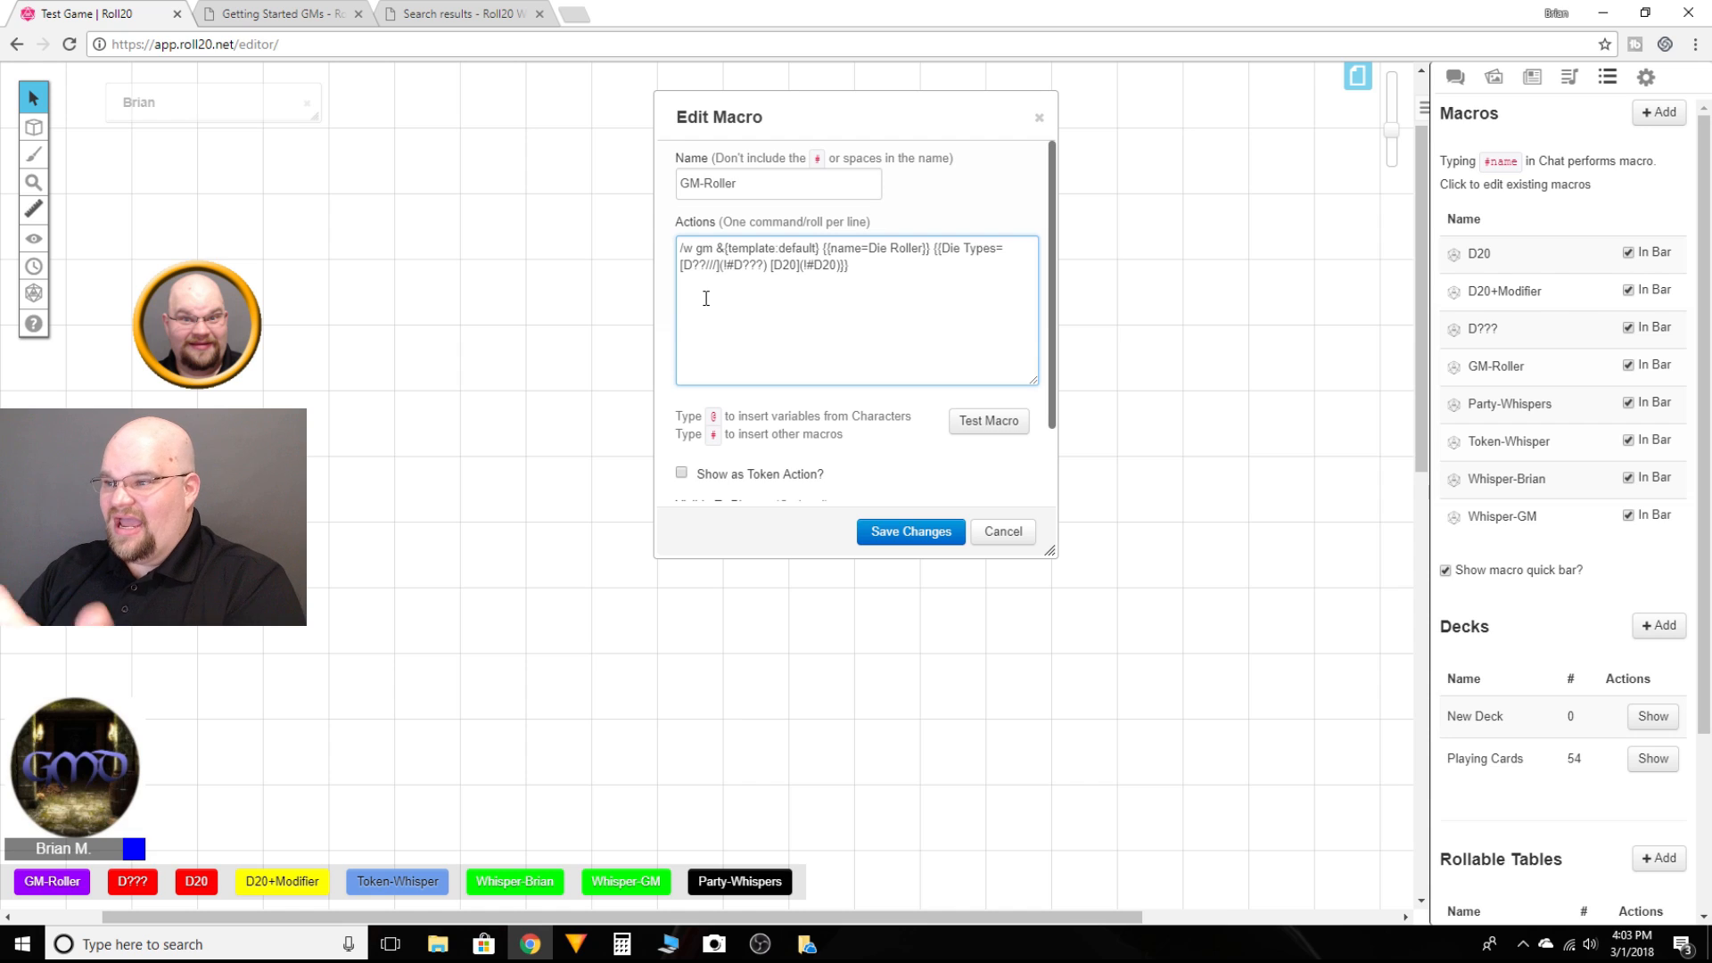
key(BackSpace)
key(BackSpace)
key(BackSpace)
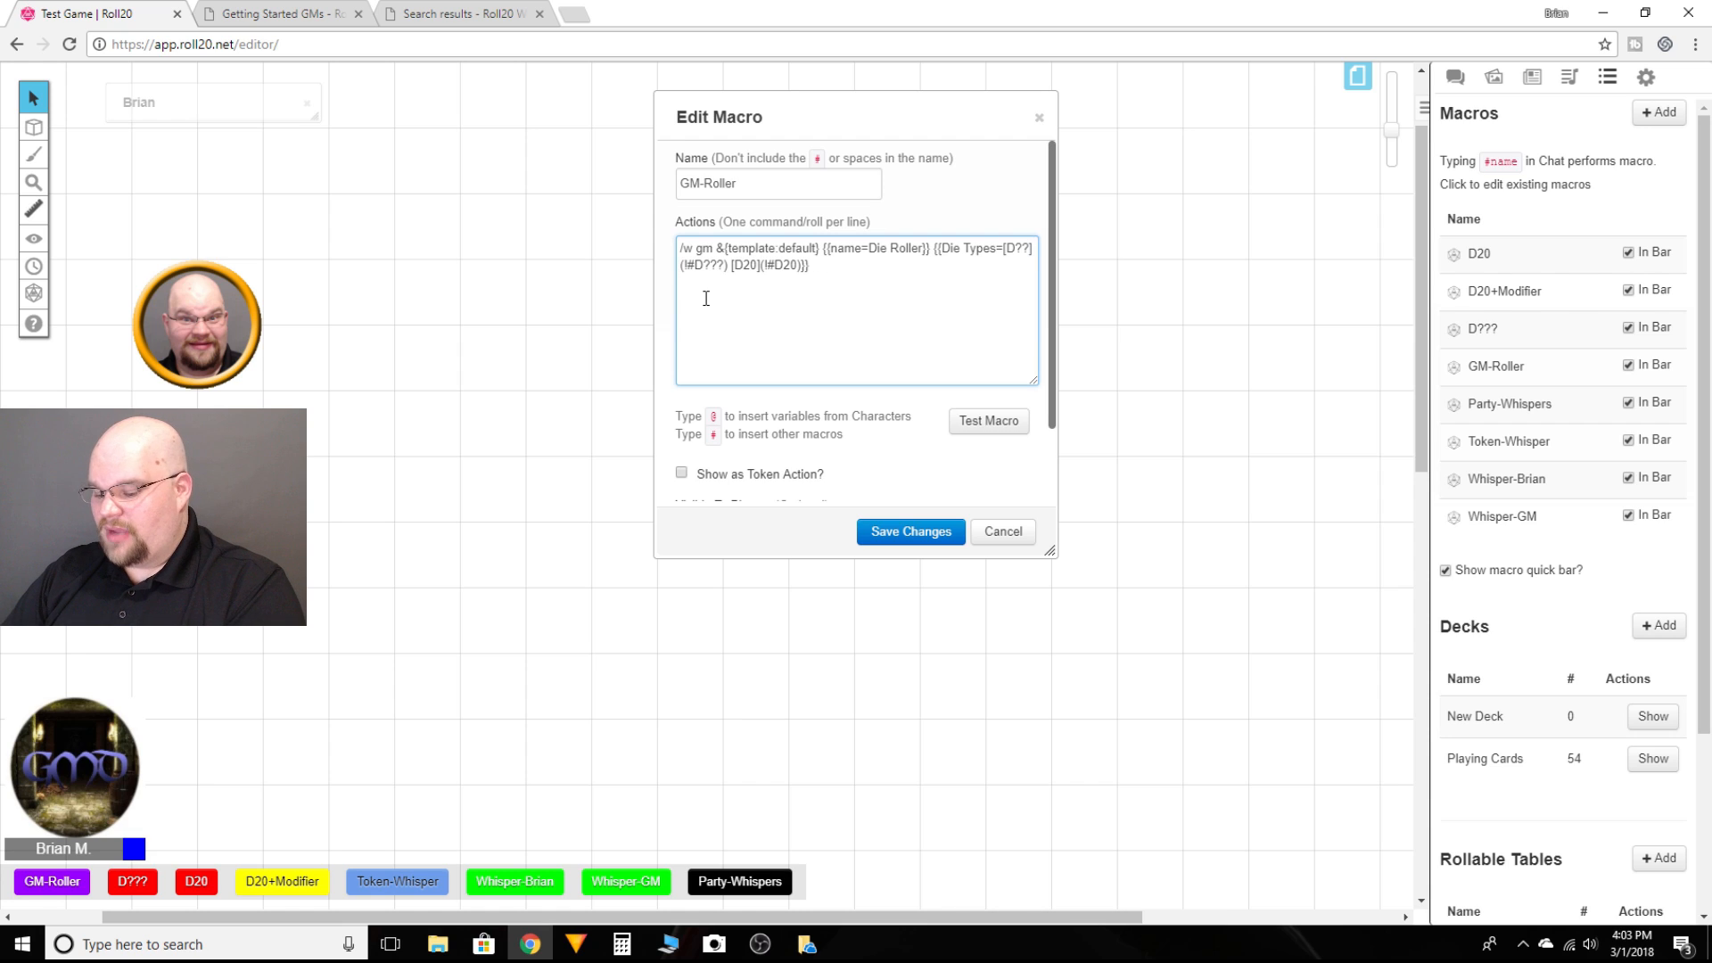
text(???)
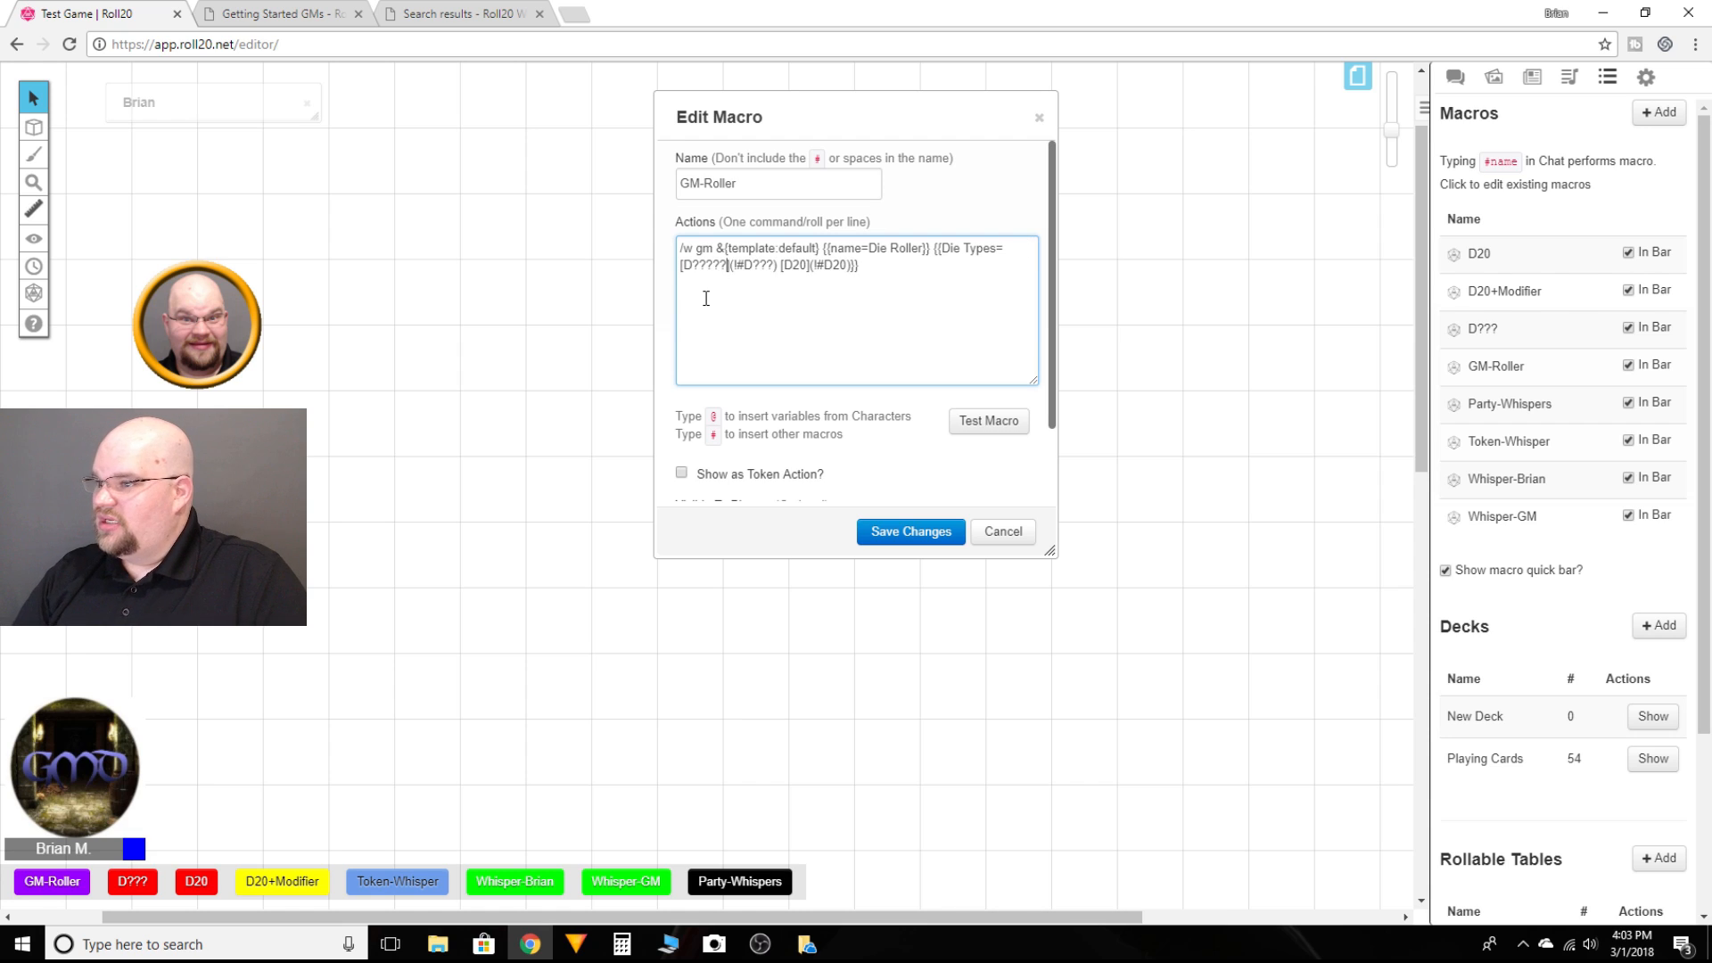
click(1017, 431)
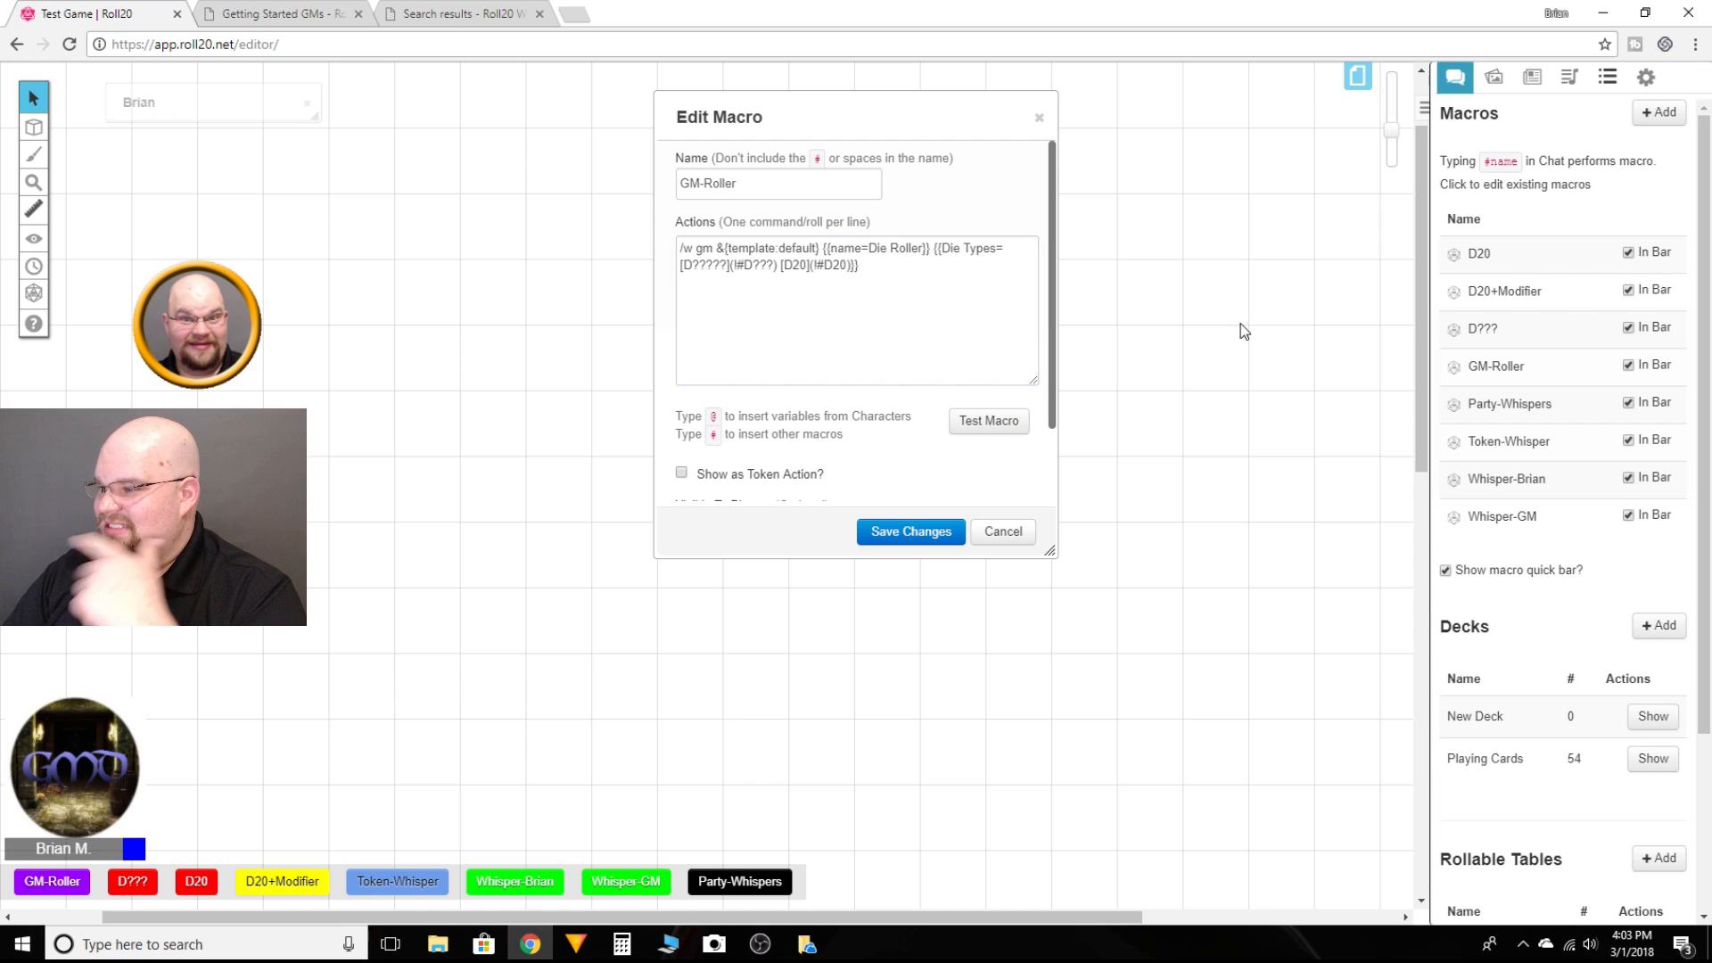
click(1454, 79)
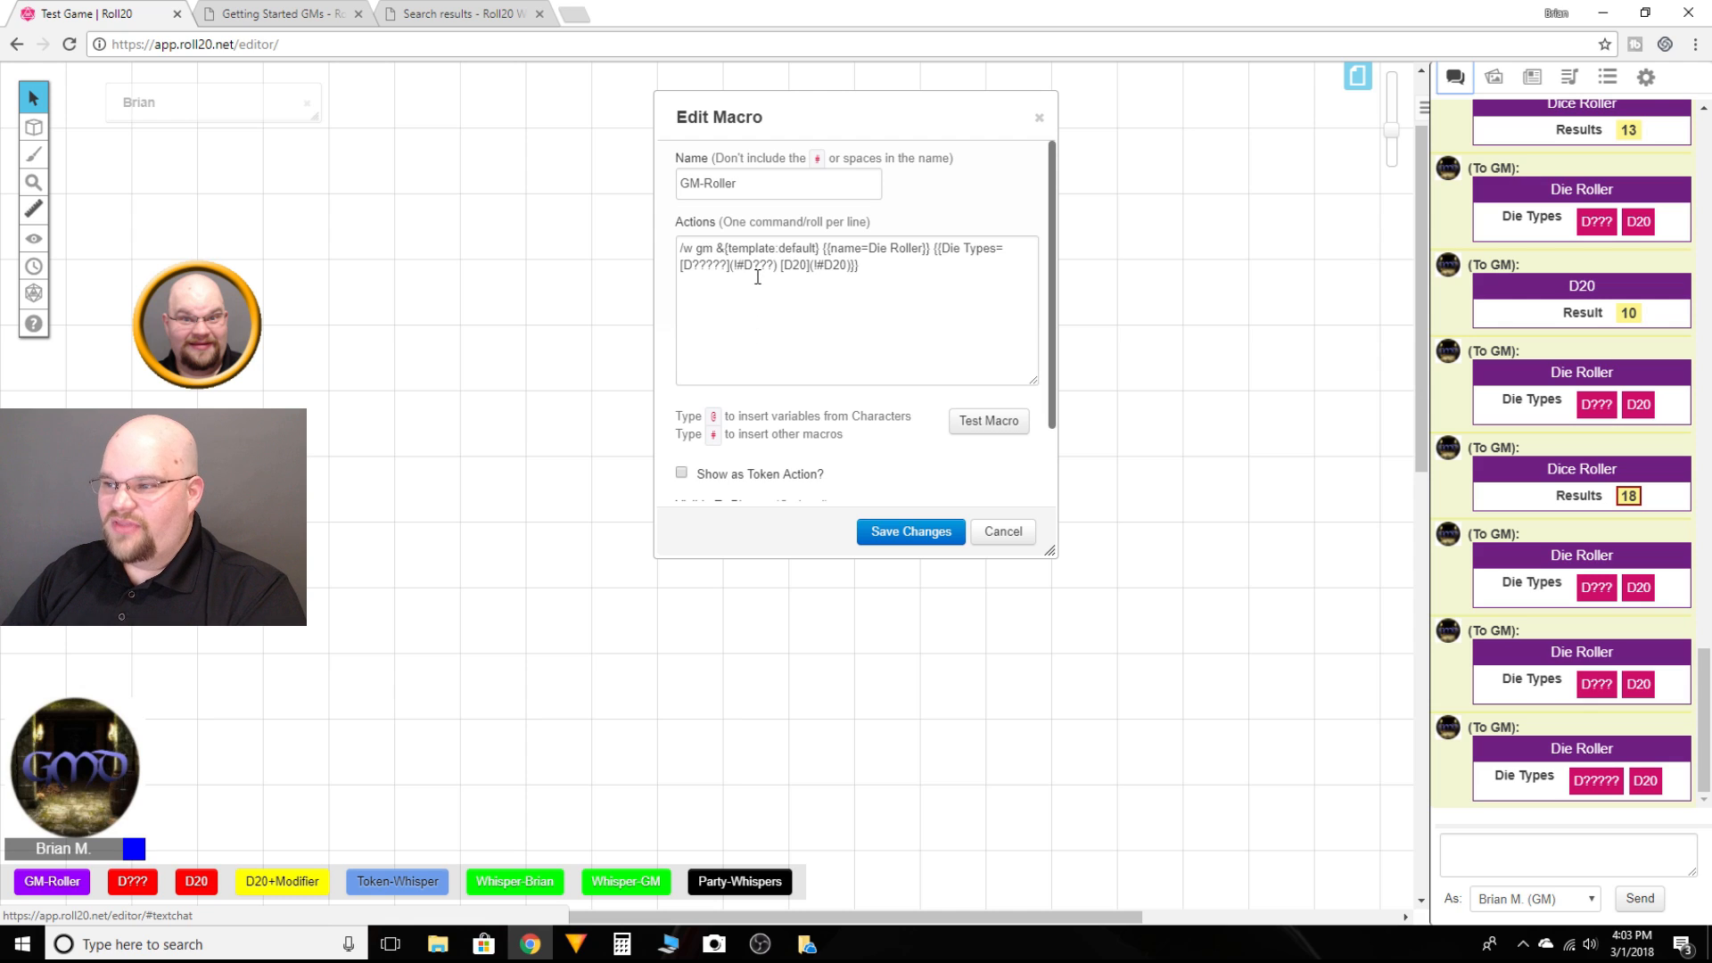
Step: Open the D20 macro beside the GM-Roller editor, retest GM-Roller, and cancel both editors without saving
drag(746, 265, 777, 266)
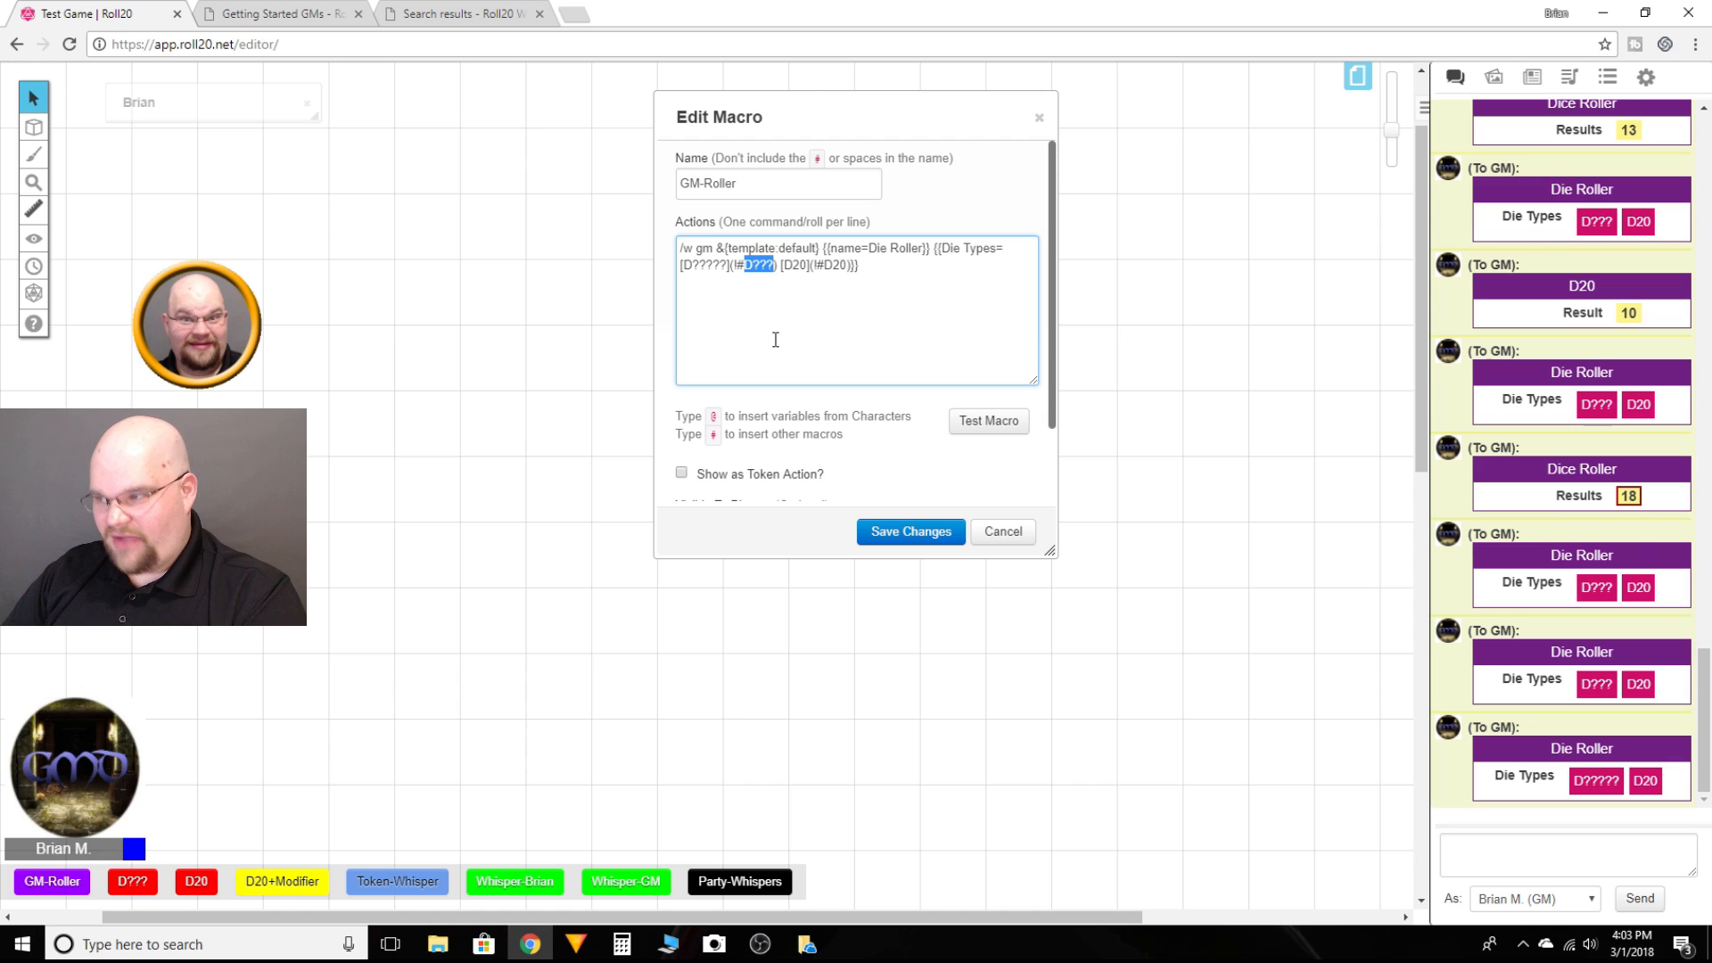
click(1607, 77)
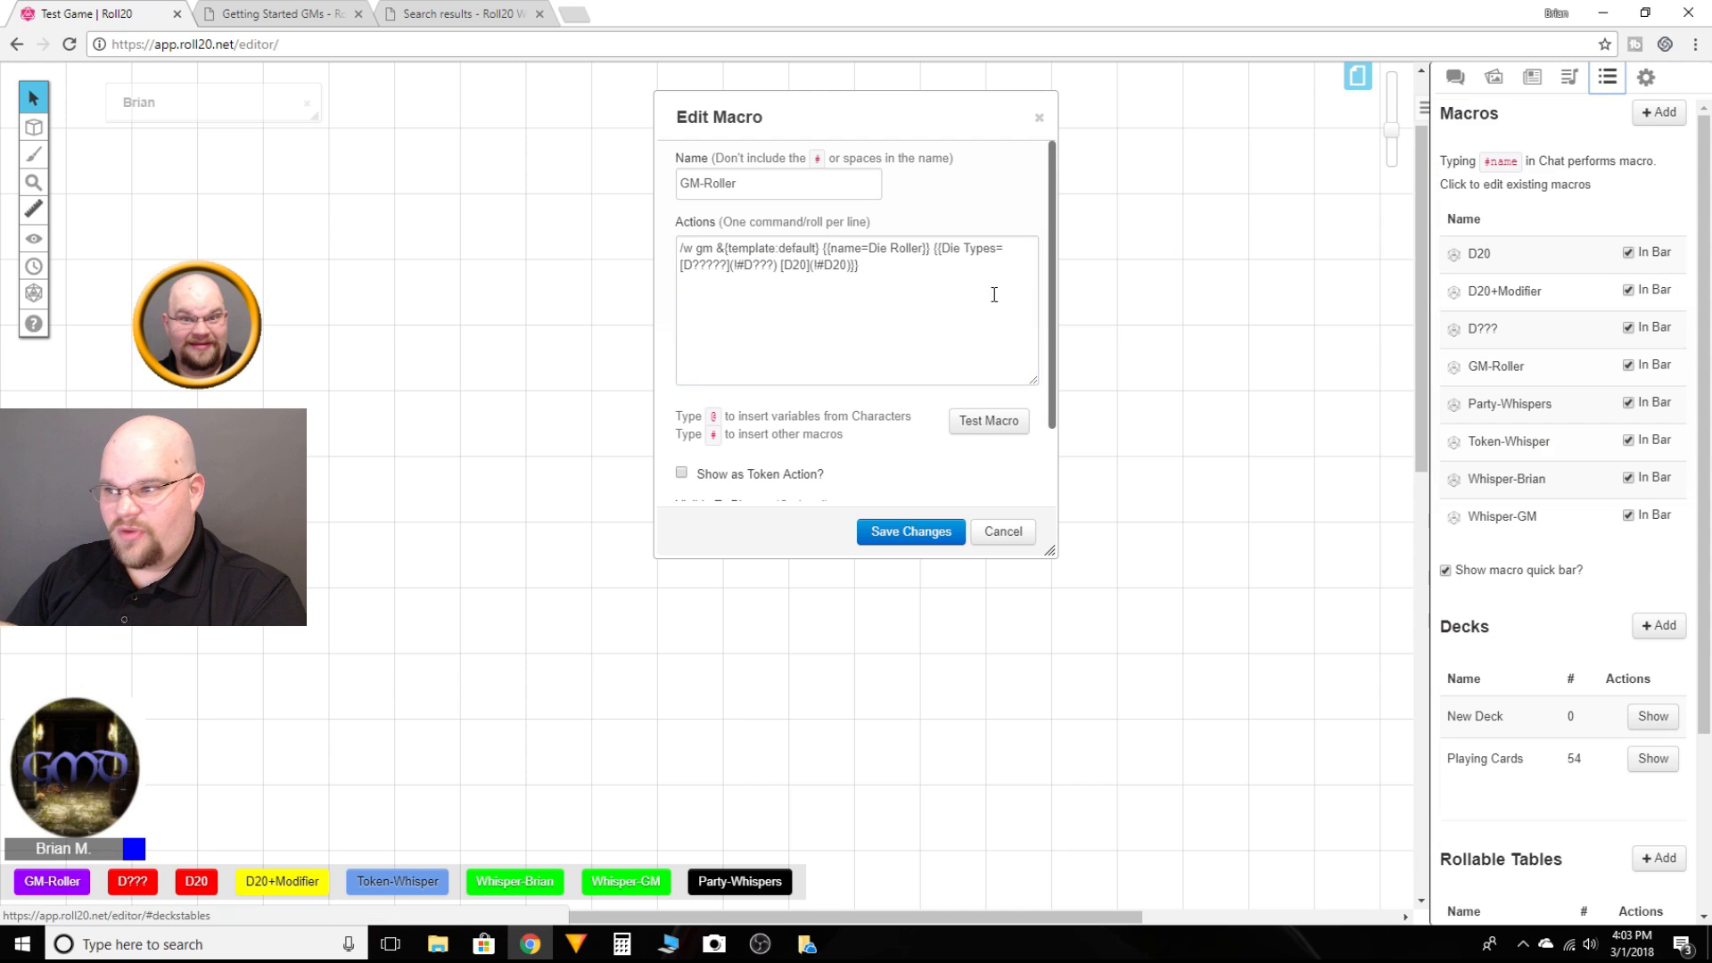
click(768, 287)
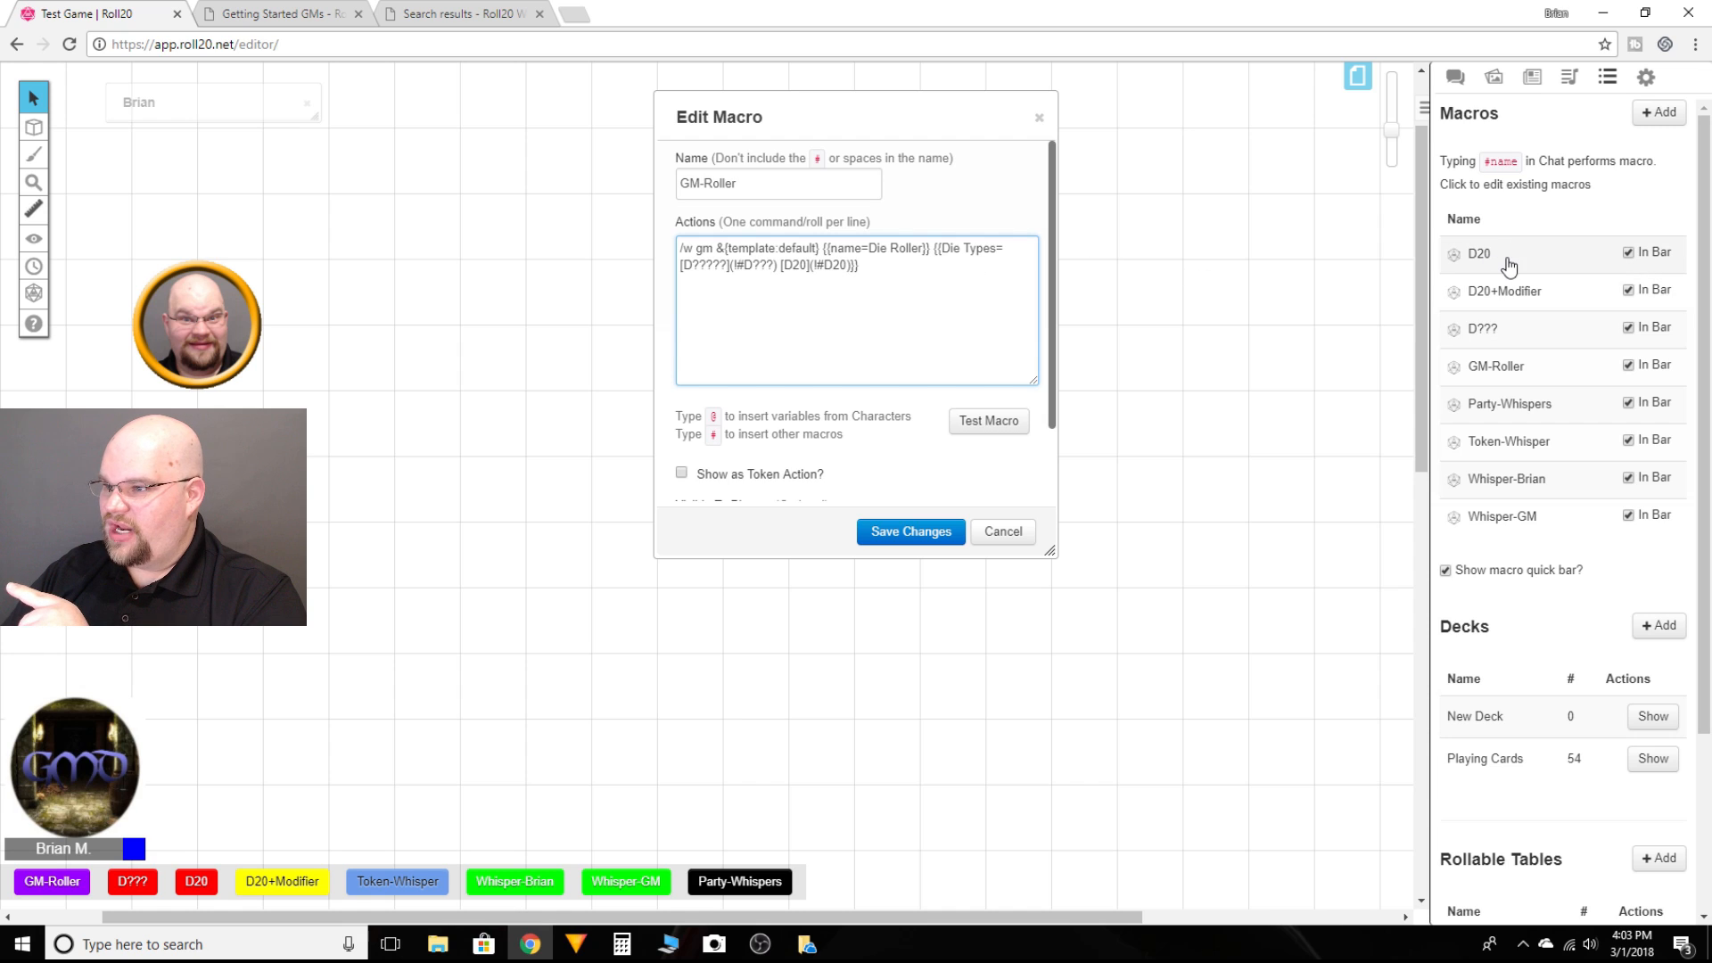
click(1452, 268)
drag(807, 110, 235, 111)
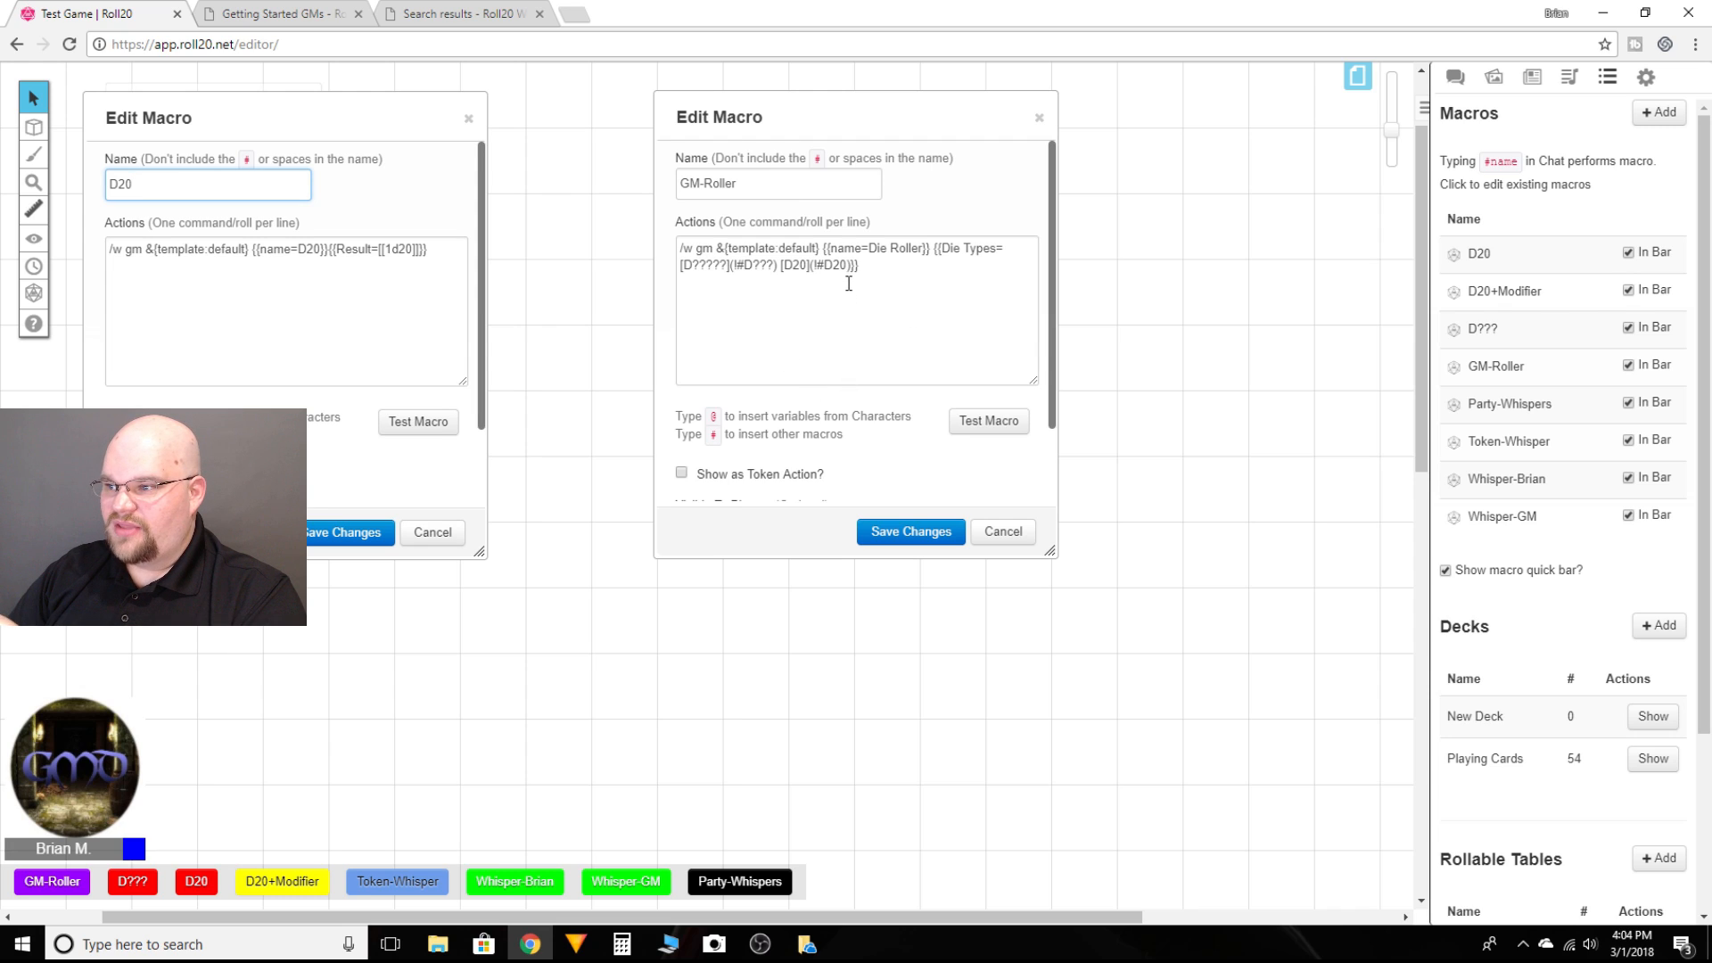
click(971, 421)
click(1459, 80)
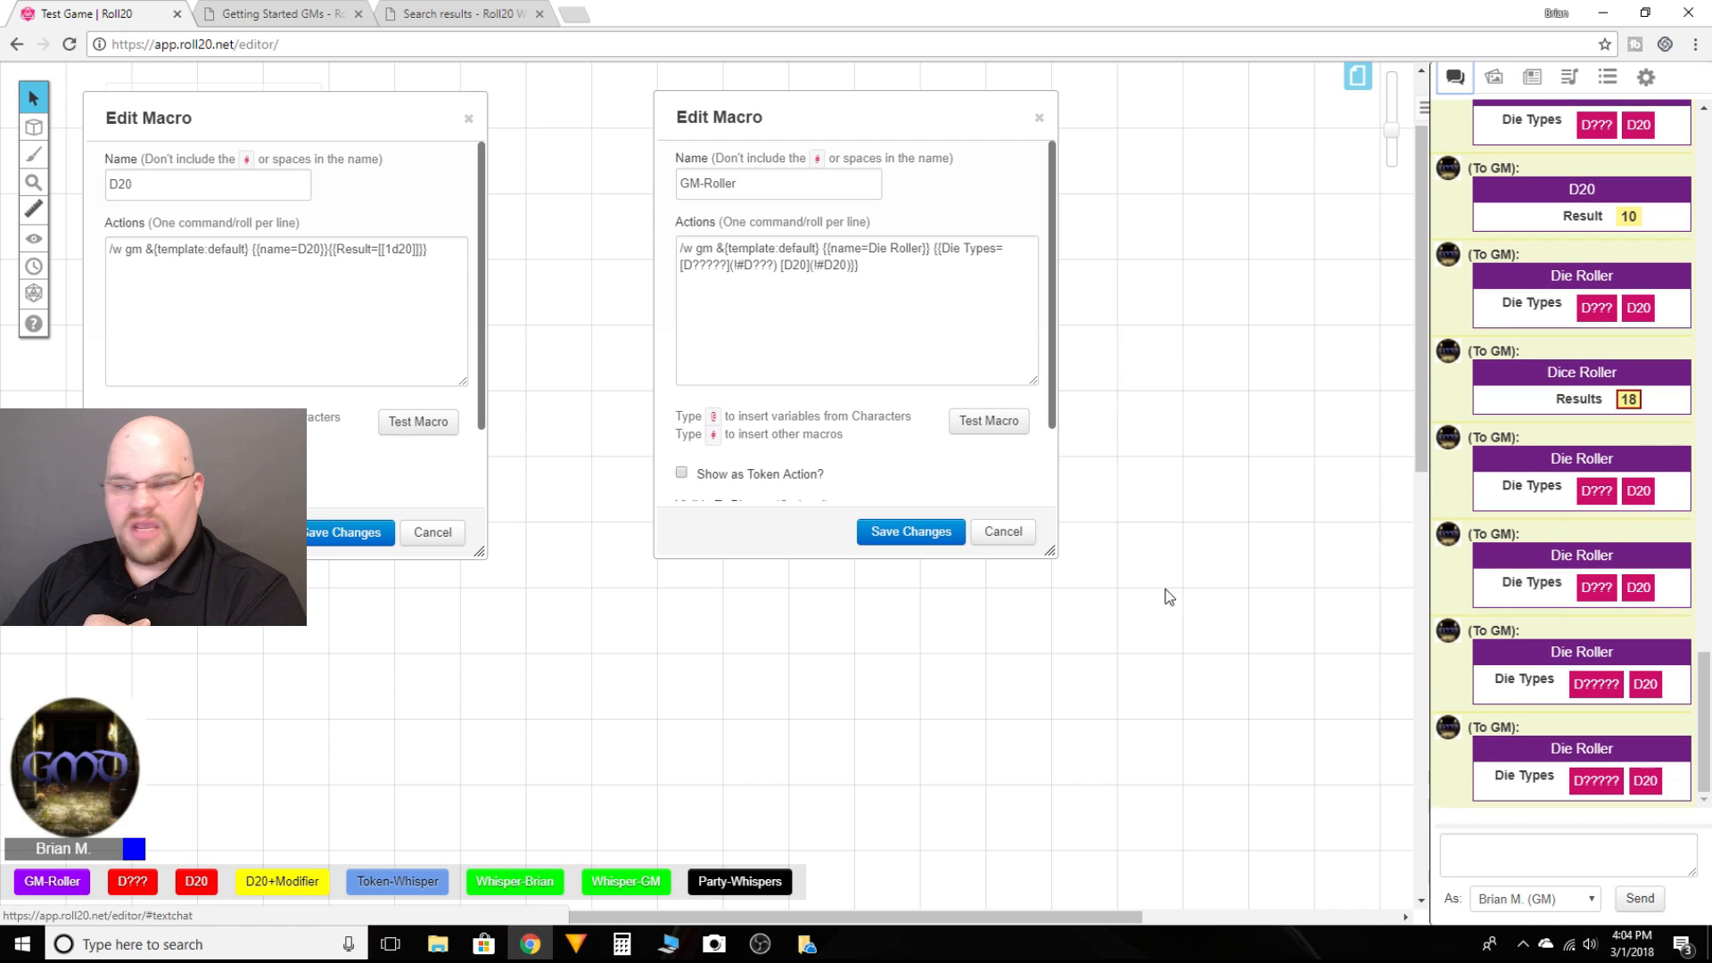
click(1003, 532)
click(434, 536)
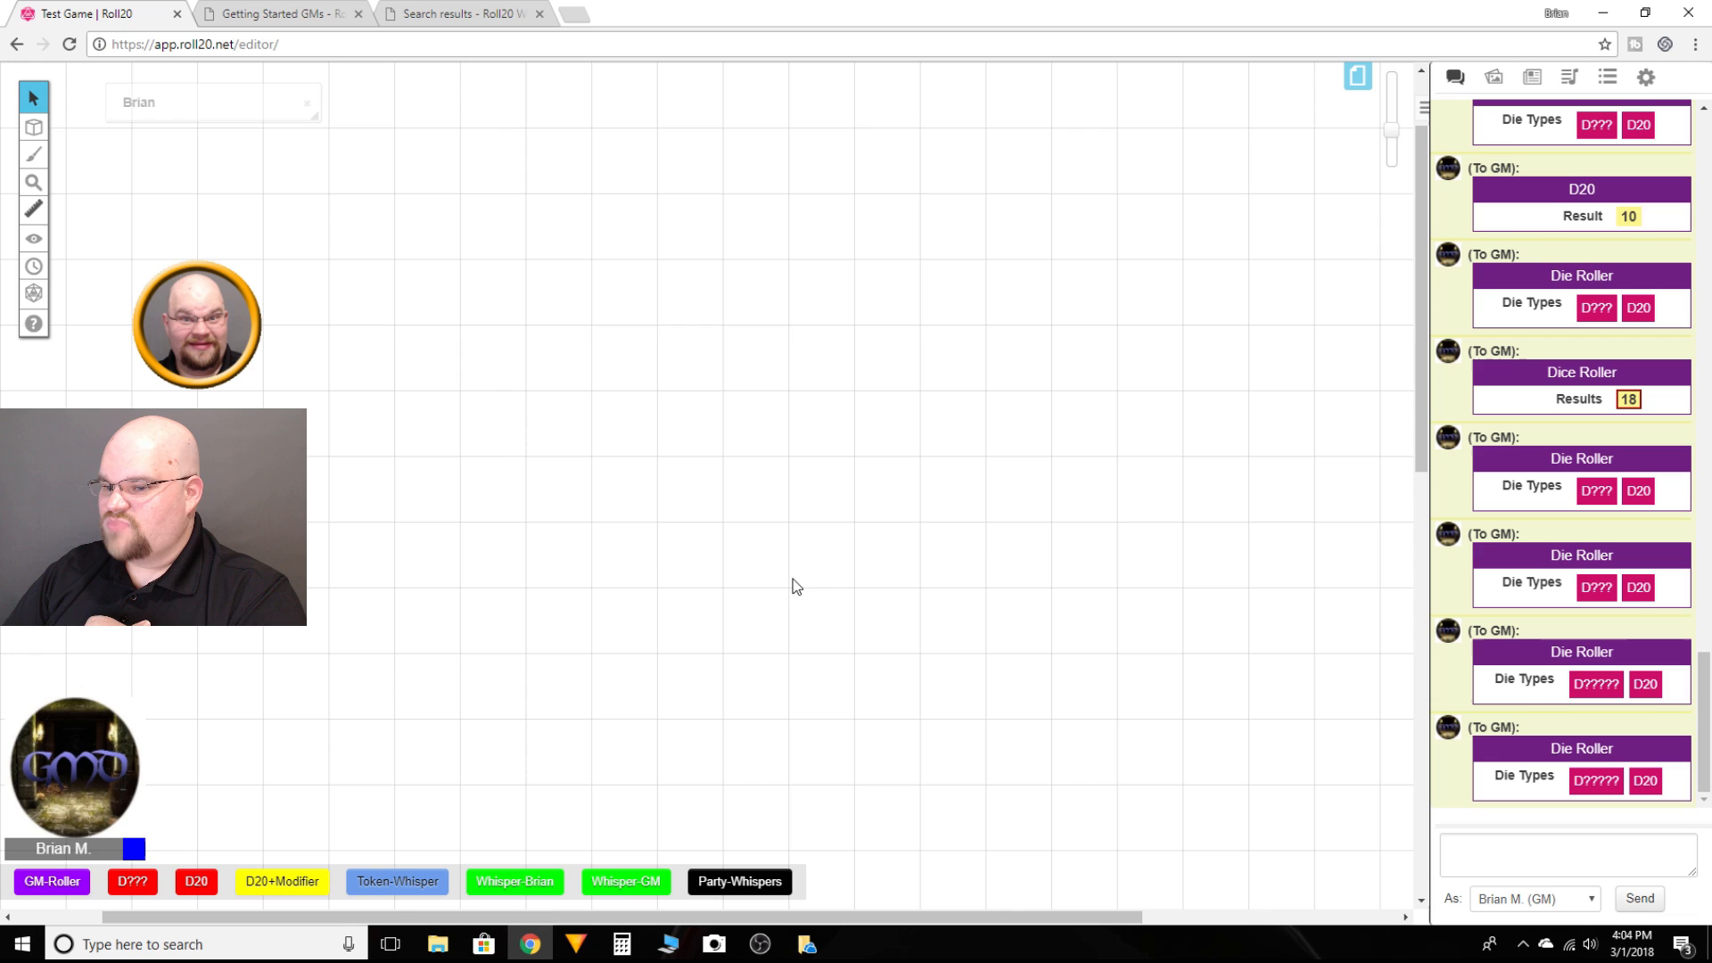